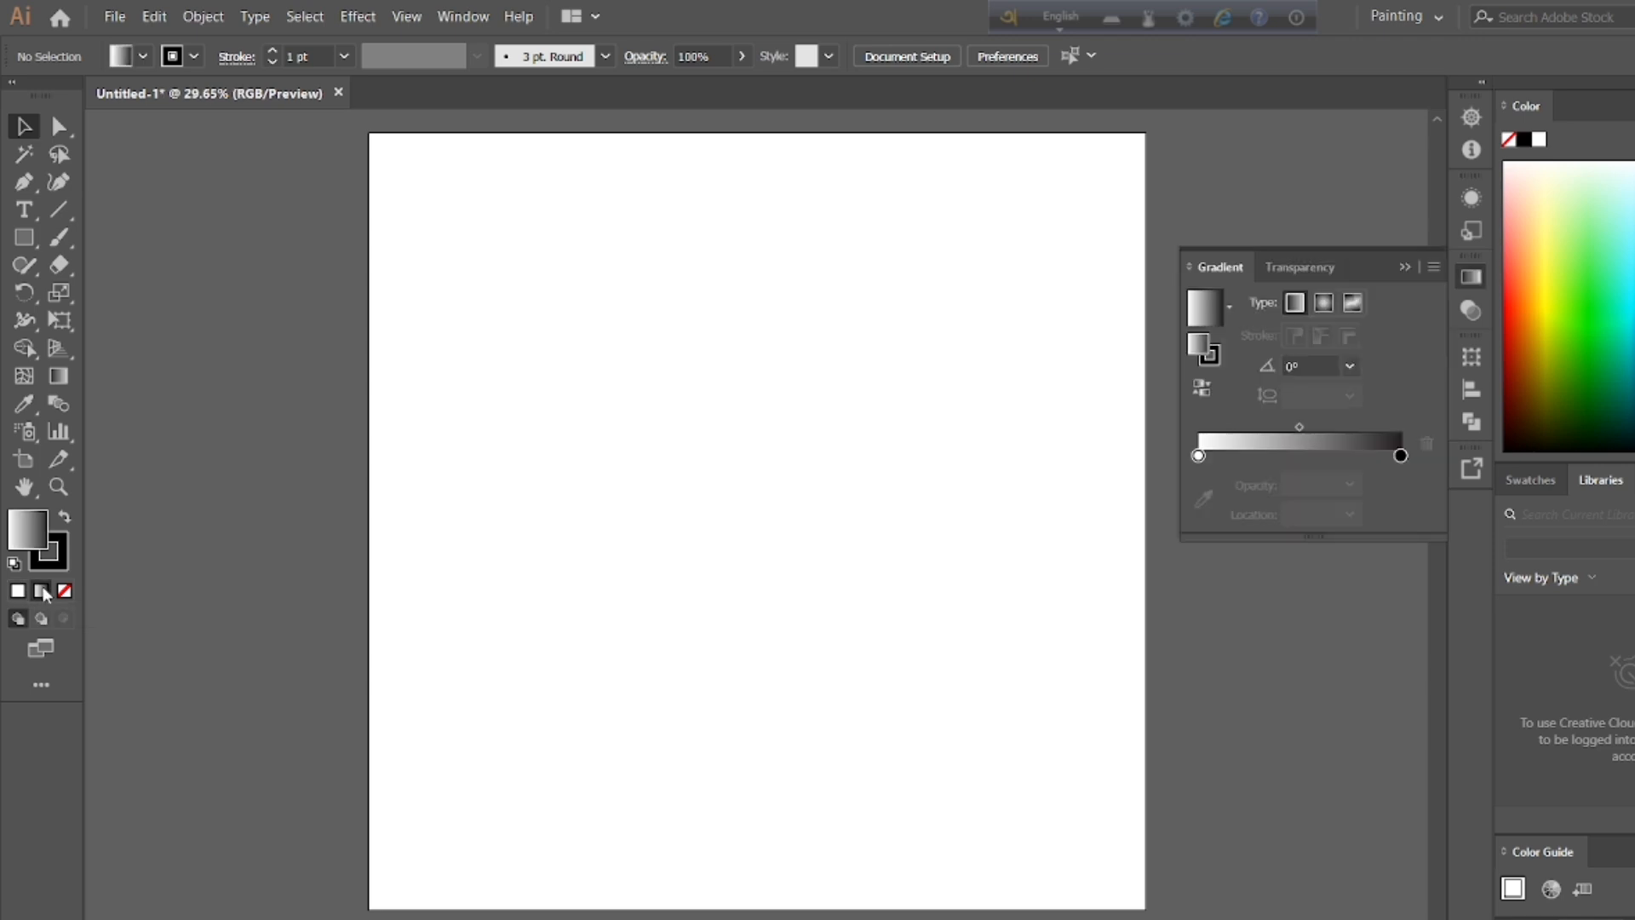
Step: Set the fill to a radial gradient with one black and one red stop, reversed so that red is at the centre
click(1323, 304)
click(1198, 455)
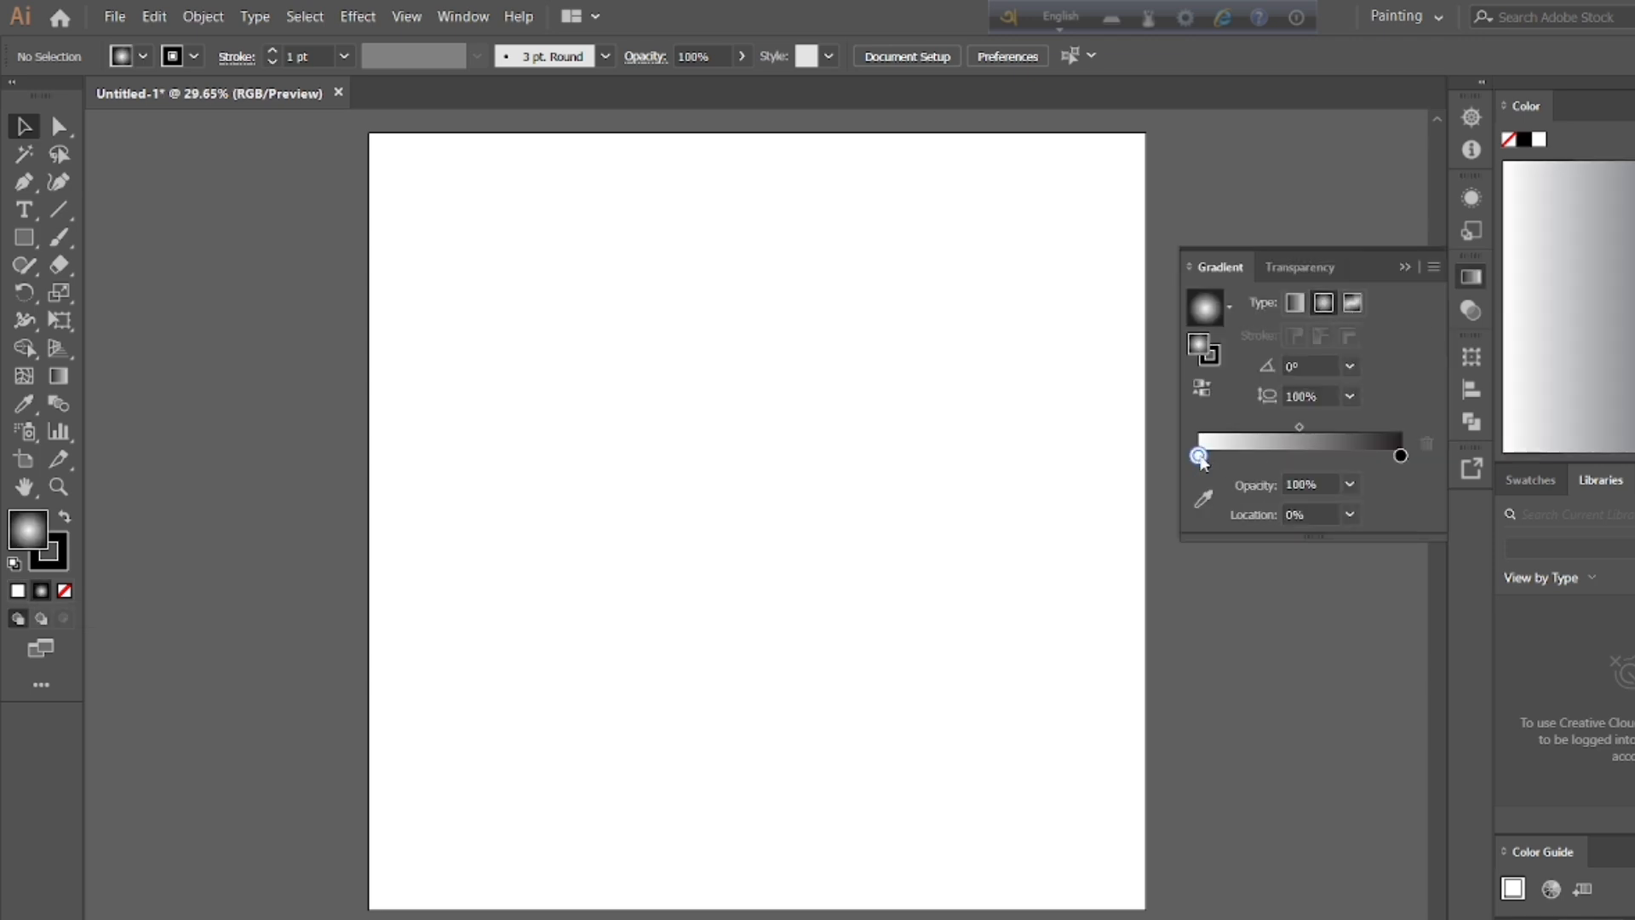
double_click(1198, 455)
click(1155, 535)
click(1400, 456)
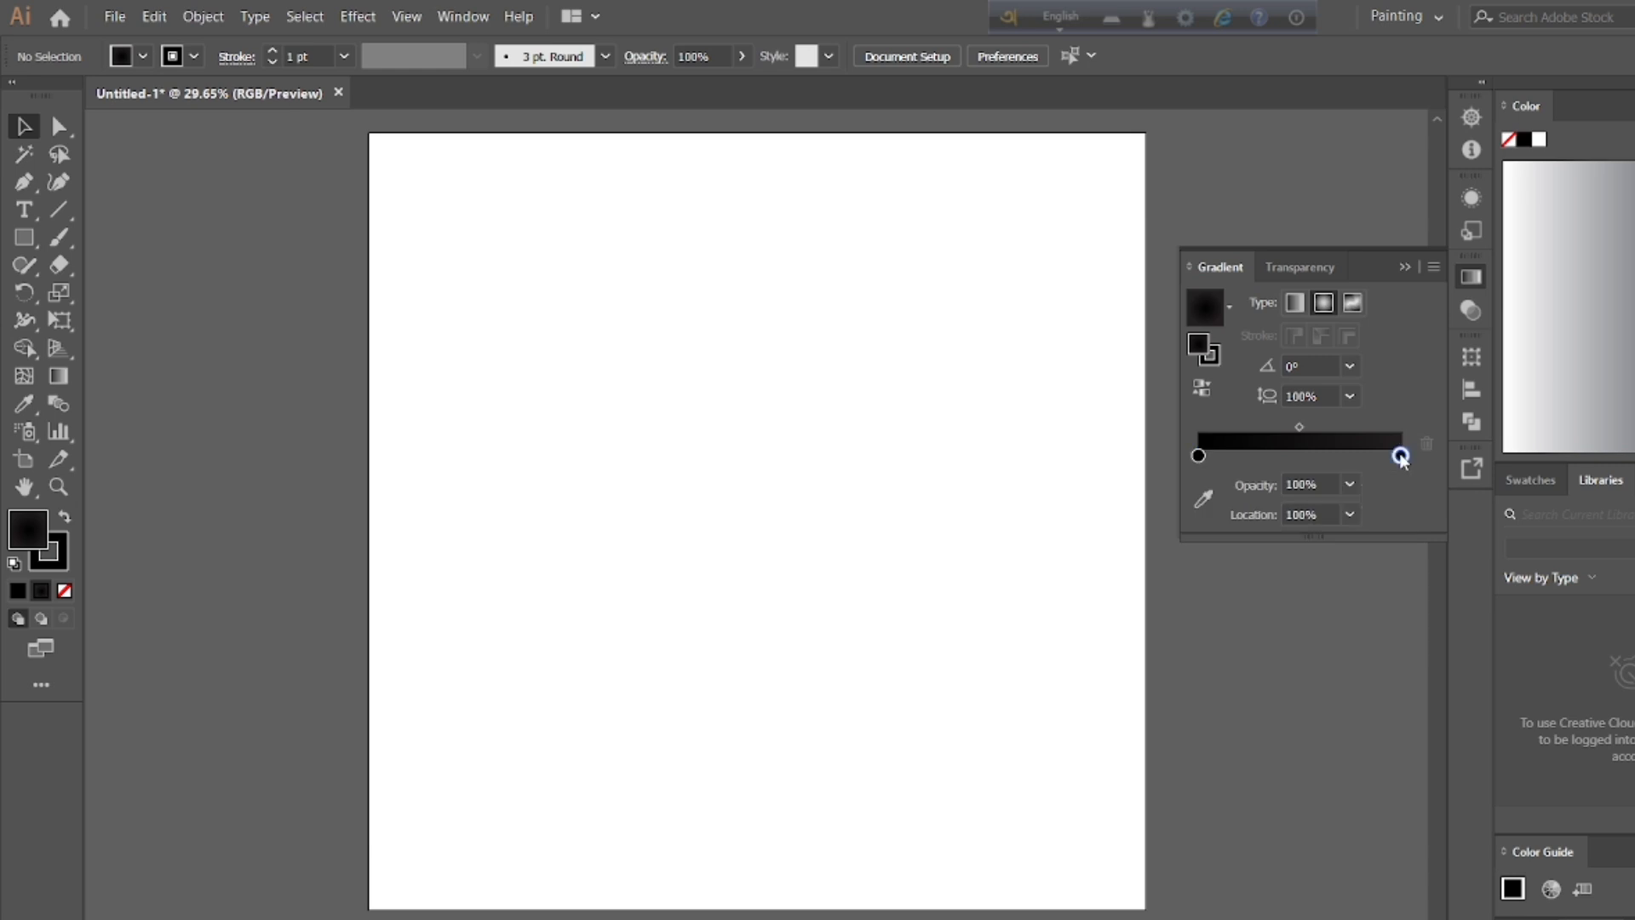
double_click(1399, 456)
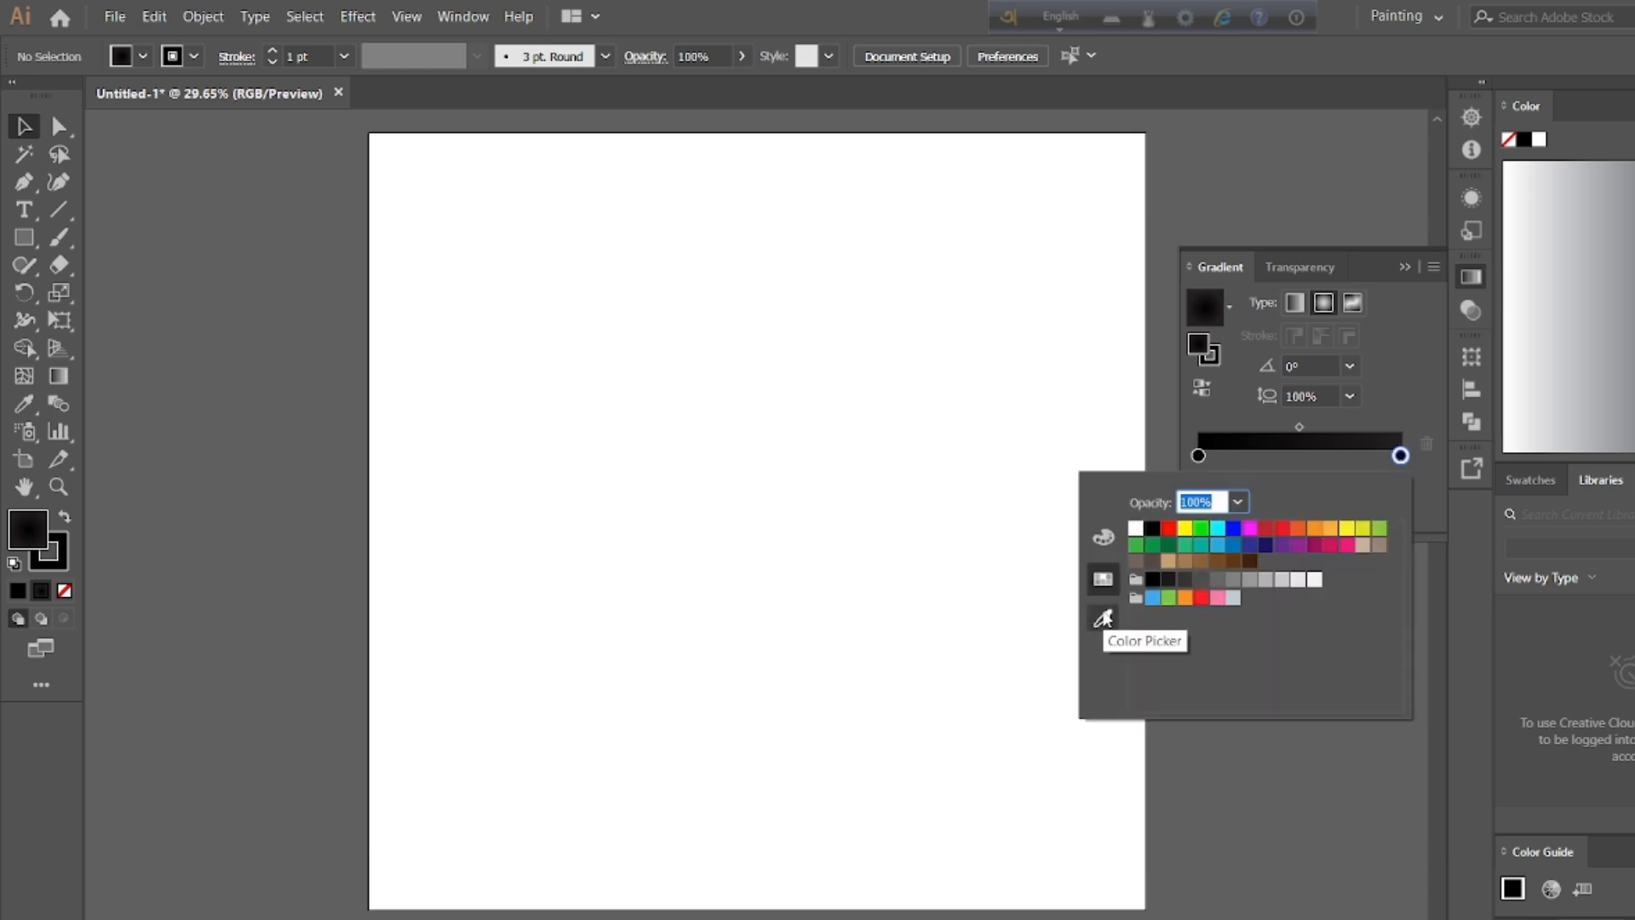
click(1266, 529)
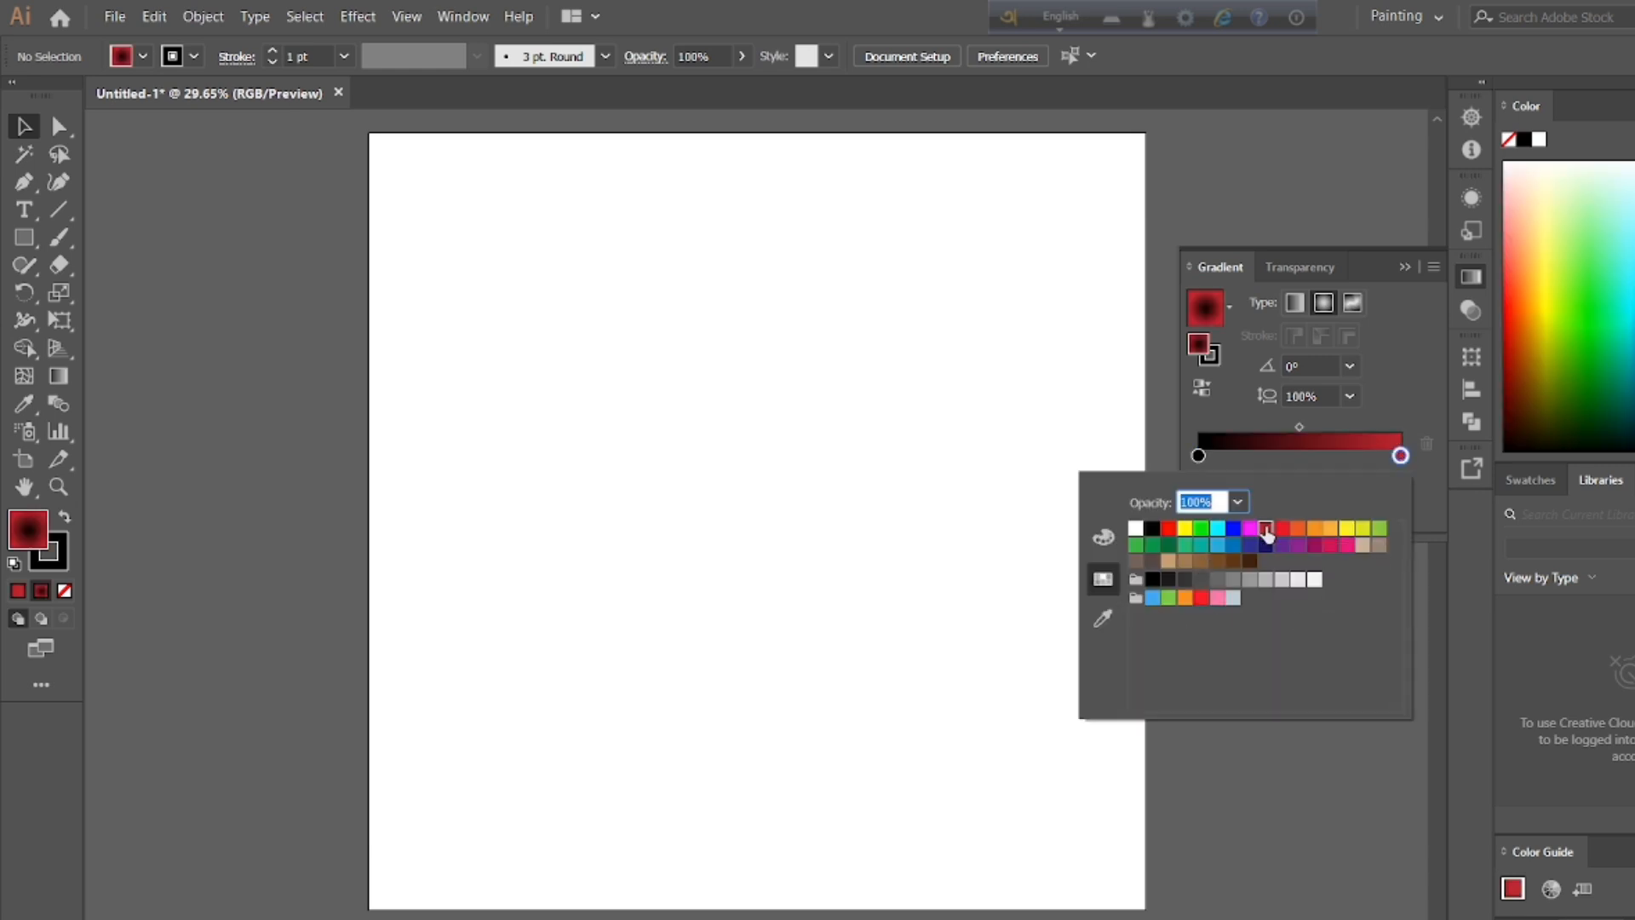
click(1203, 389)
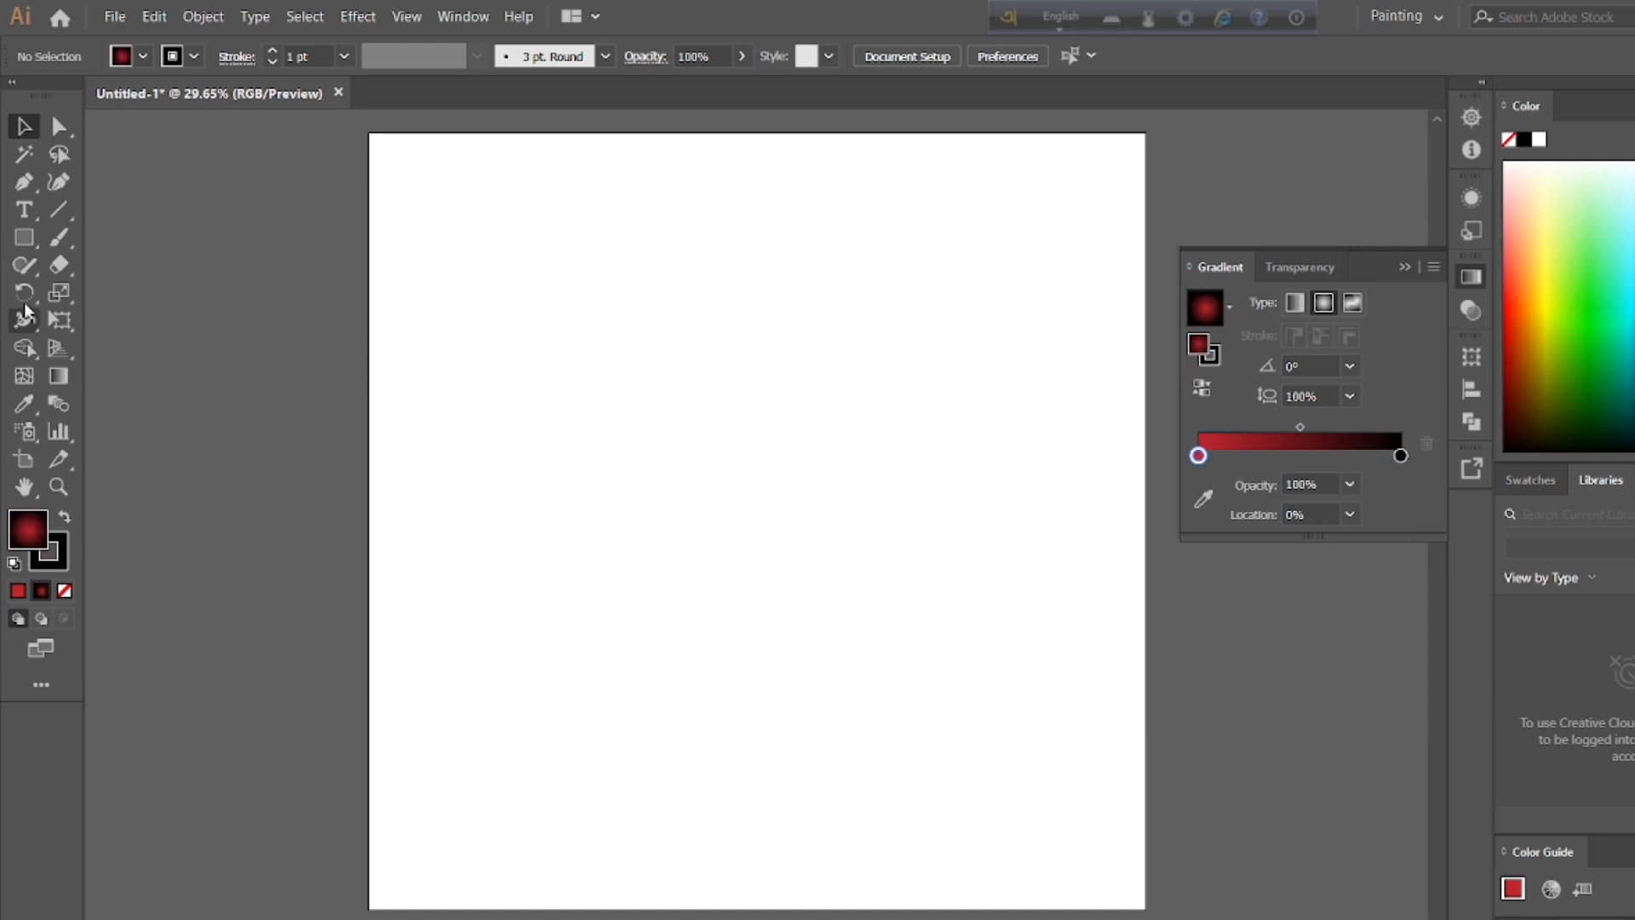
Step: Remove the stroke and recolour the gradient's centre stop with a dark red sampled from the colour spectrum
click(194, 56)
click(12, 97)
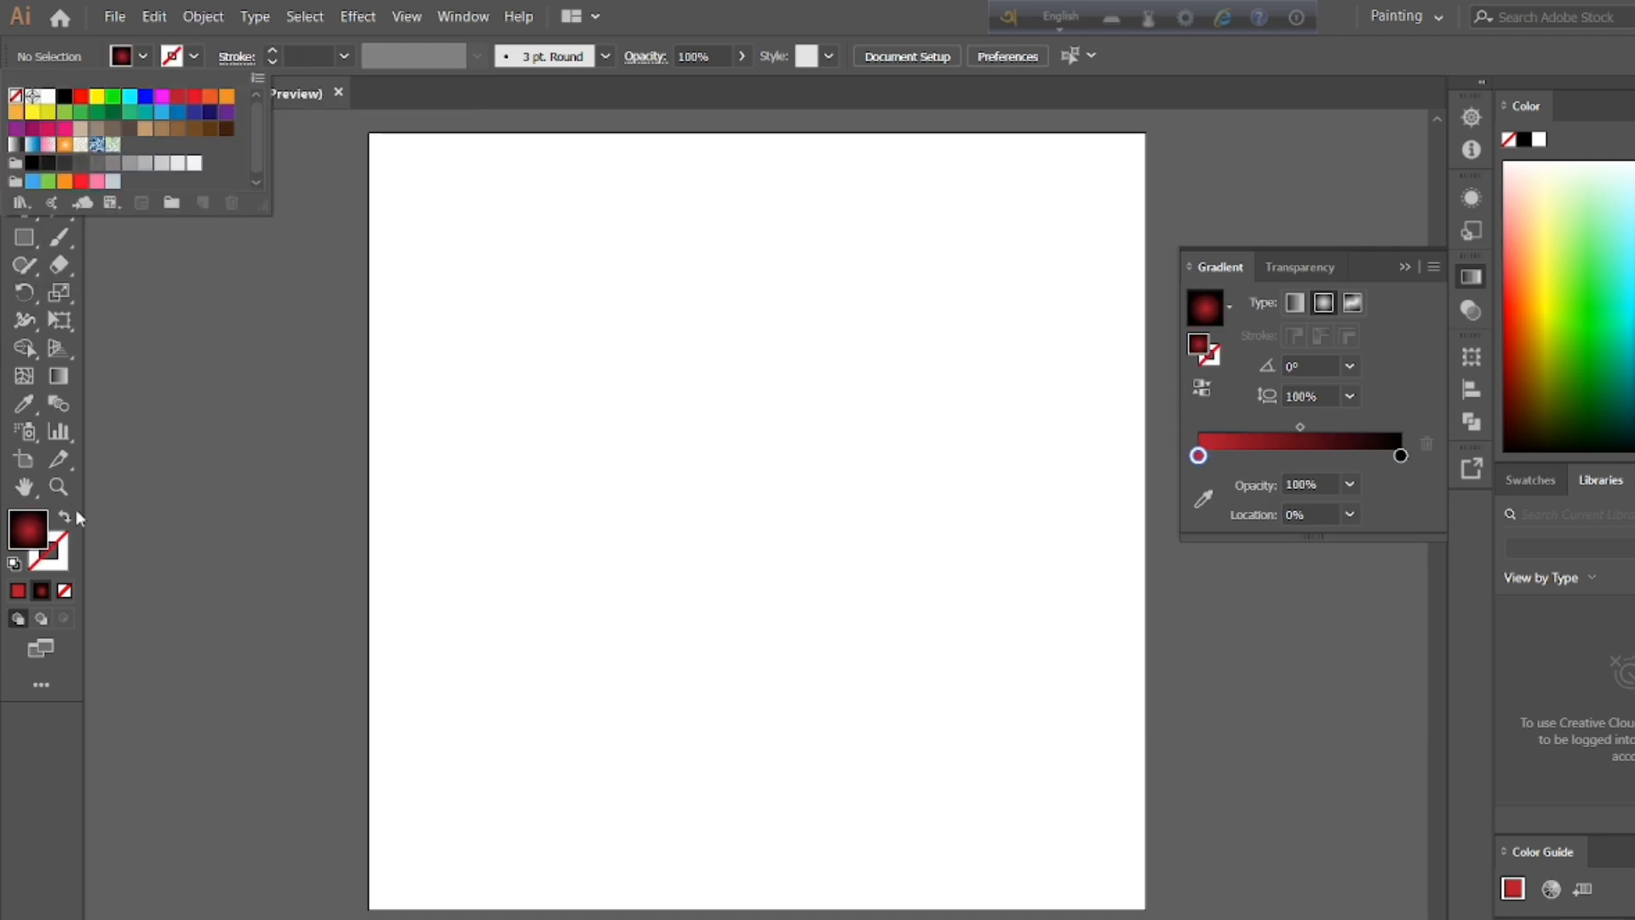
double_click(1198, 456)
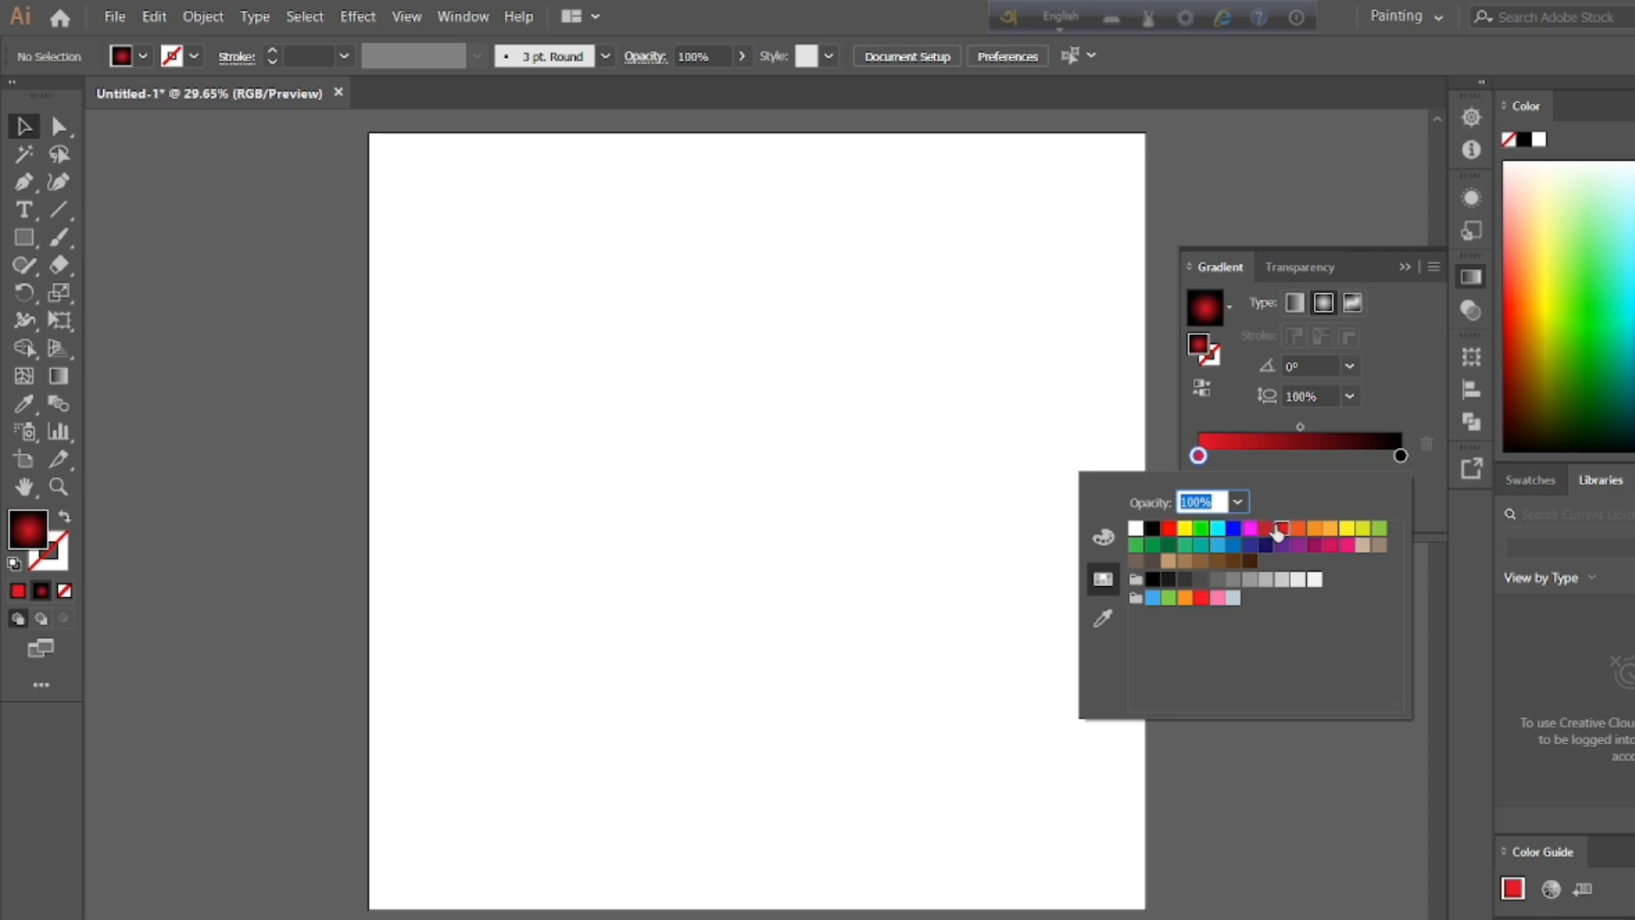
click(1103, 618)
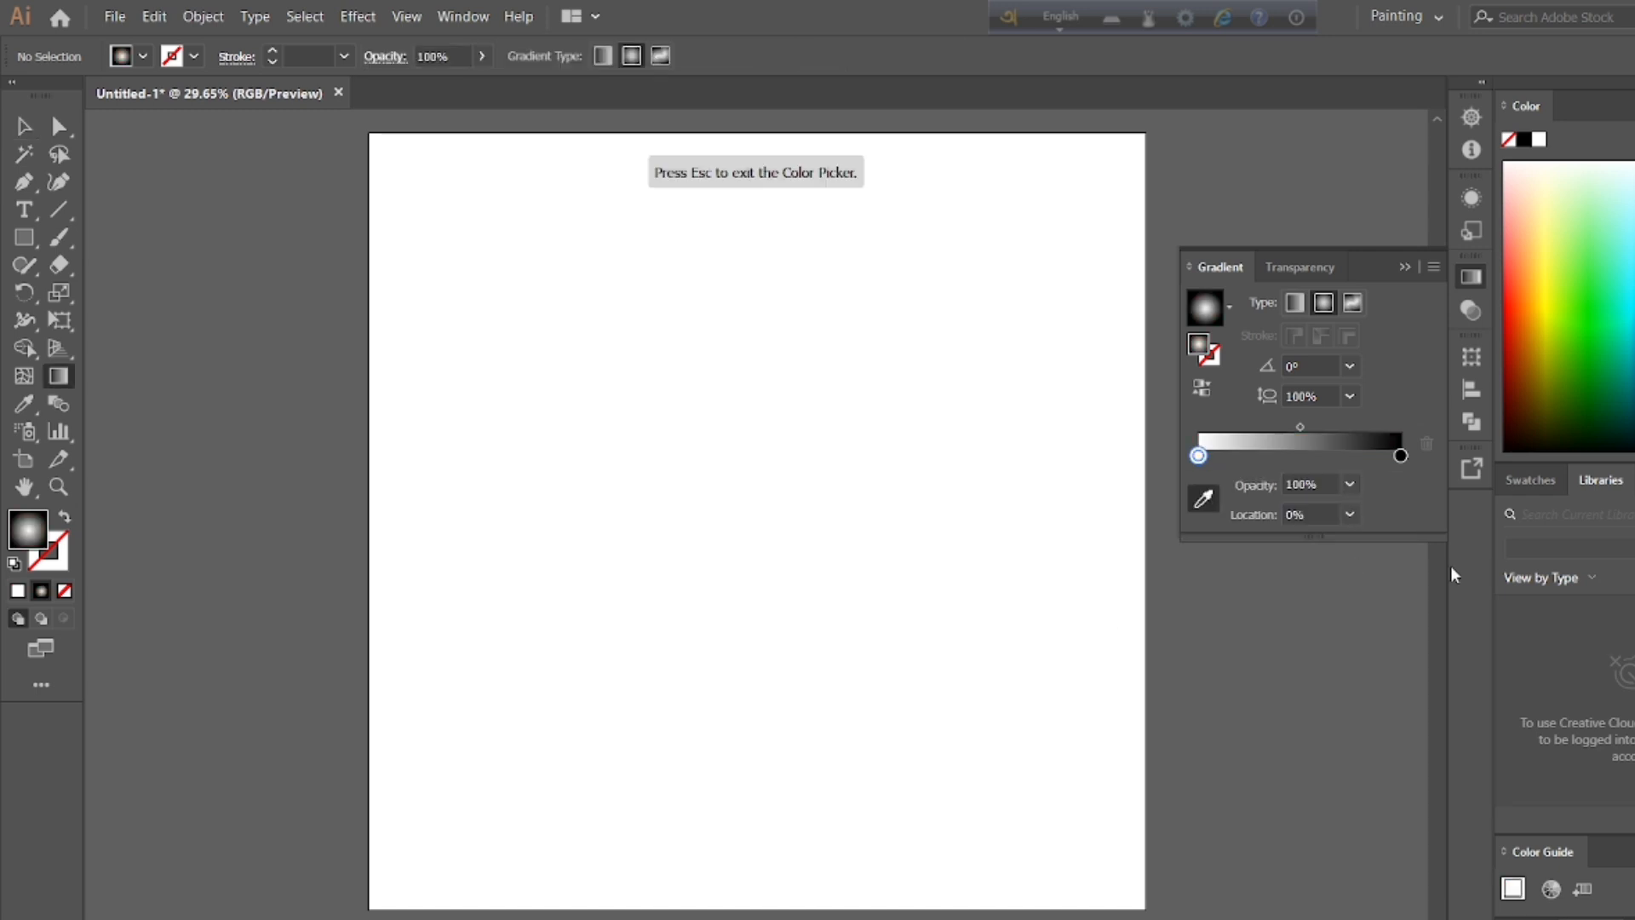
click(1515, 296)
drag(1518, 229, 1507, 361)
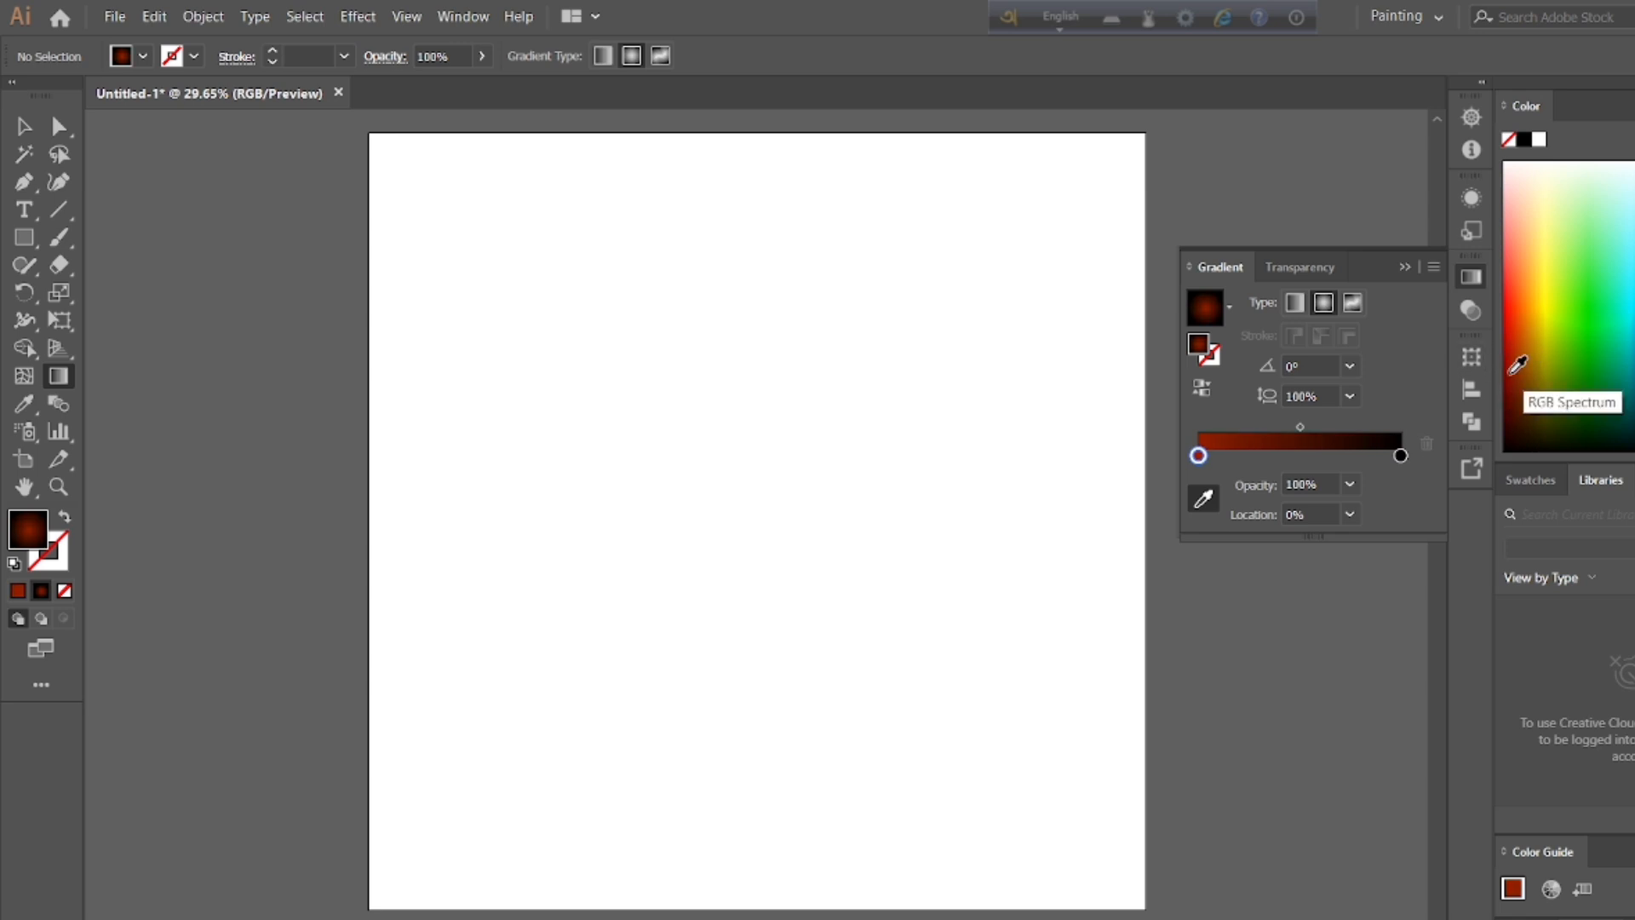
click(1405, 267)
Step: Draw a gradient-filled rectangle that covers the whole artboard as the background, and deselect it
key(m)
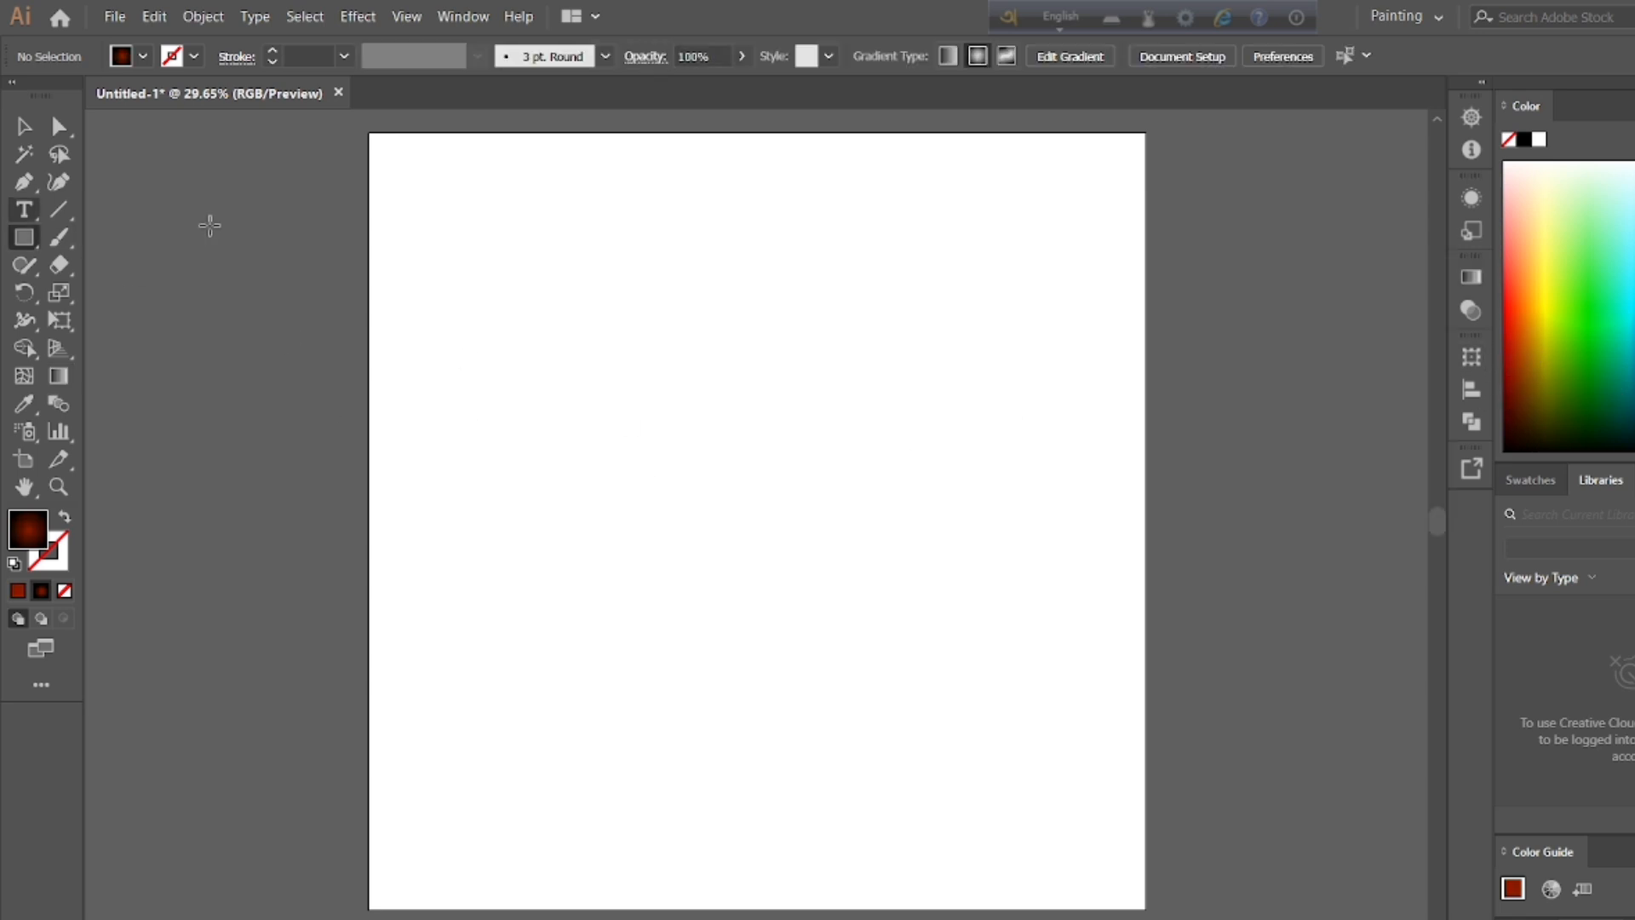
drag(368, 132, 1145, 909)
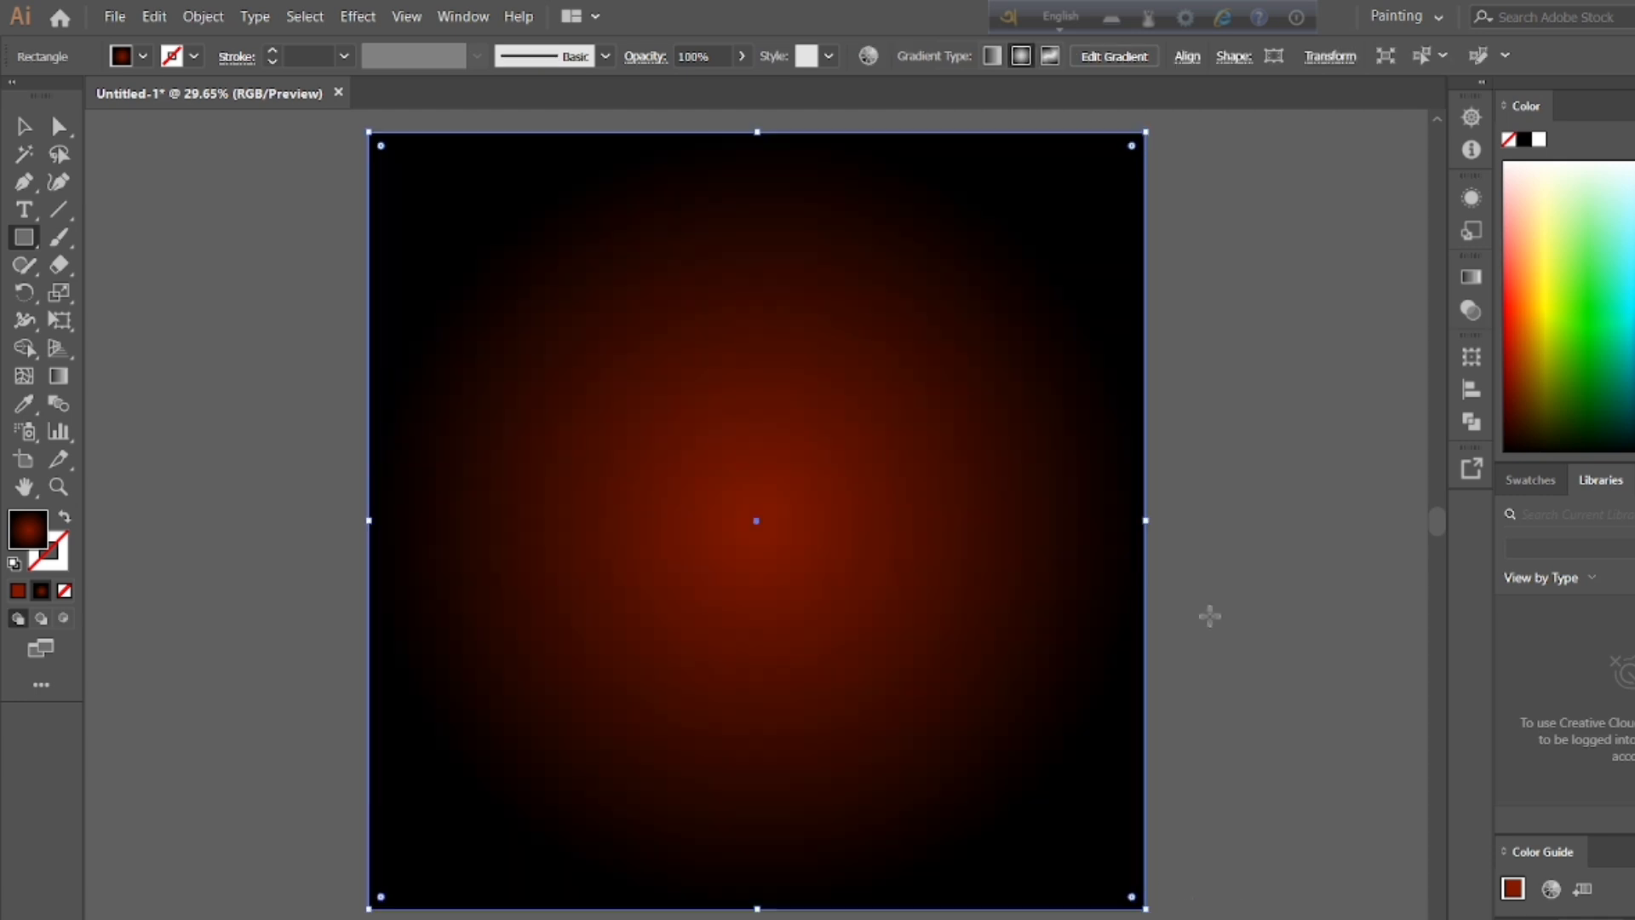
key(v)
key(Return)
click(975, 900)
click(1277, 401)
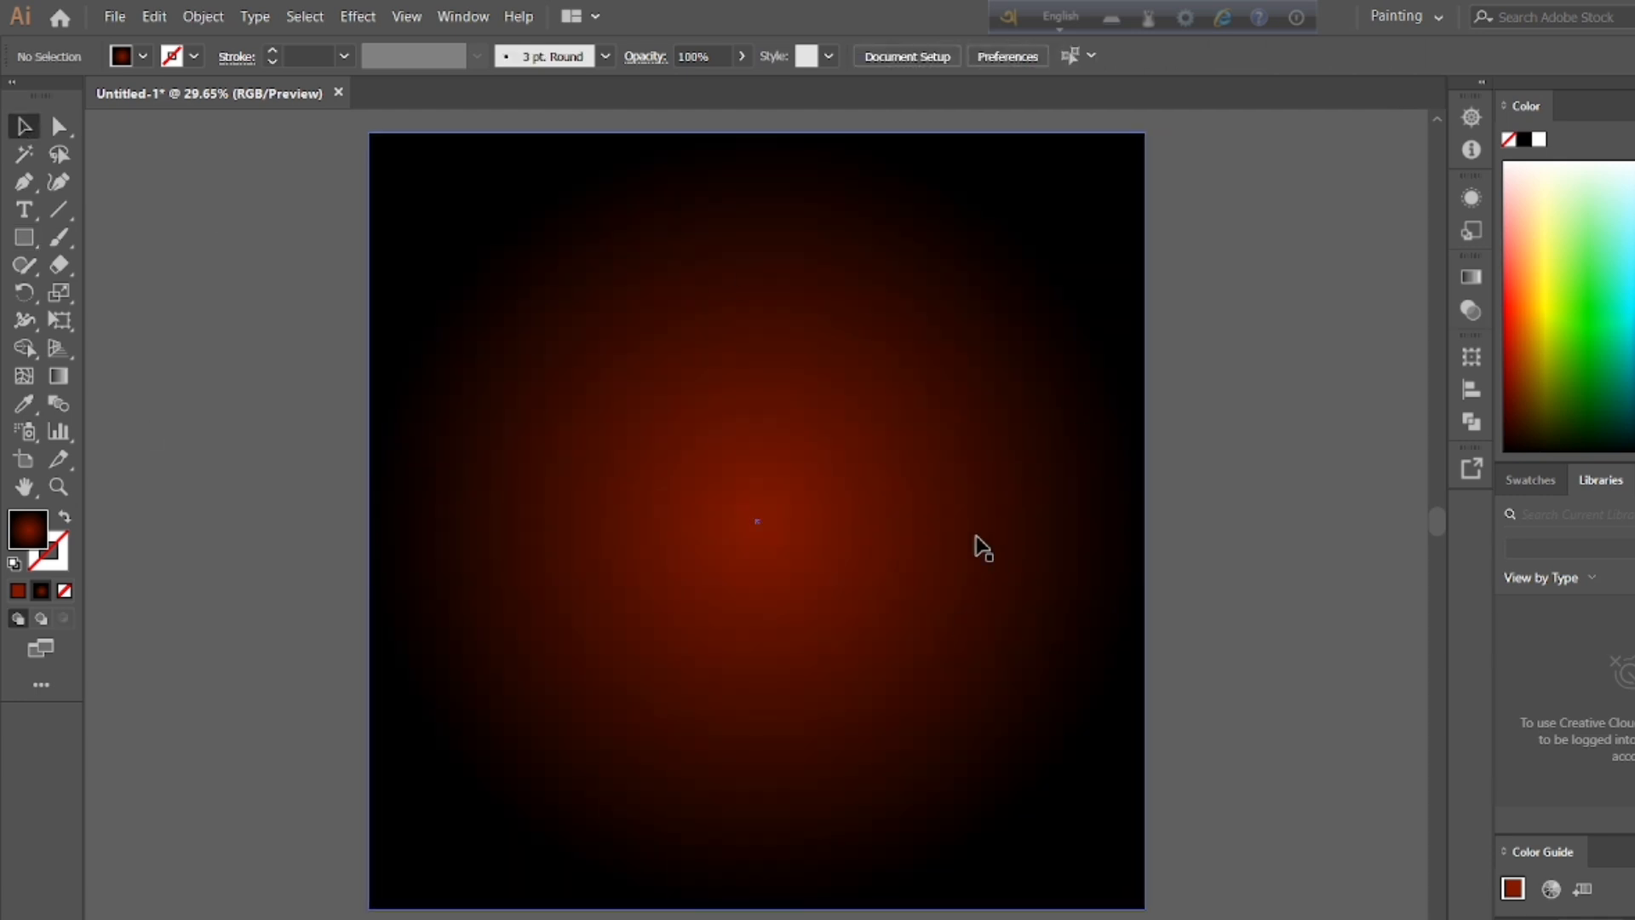
Step: Draw a tall rounded rectangle about 1662 by 3274 px from the artboard's top edge and fill it with solid white
drag(24, 238, 143, 273)
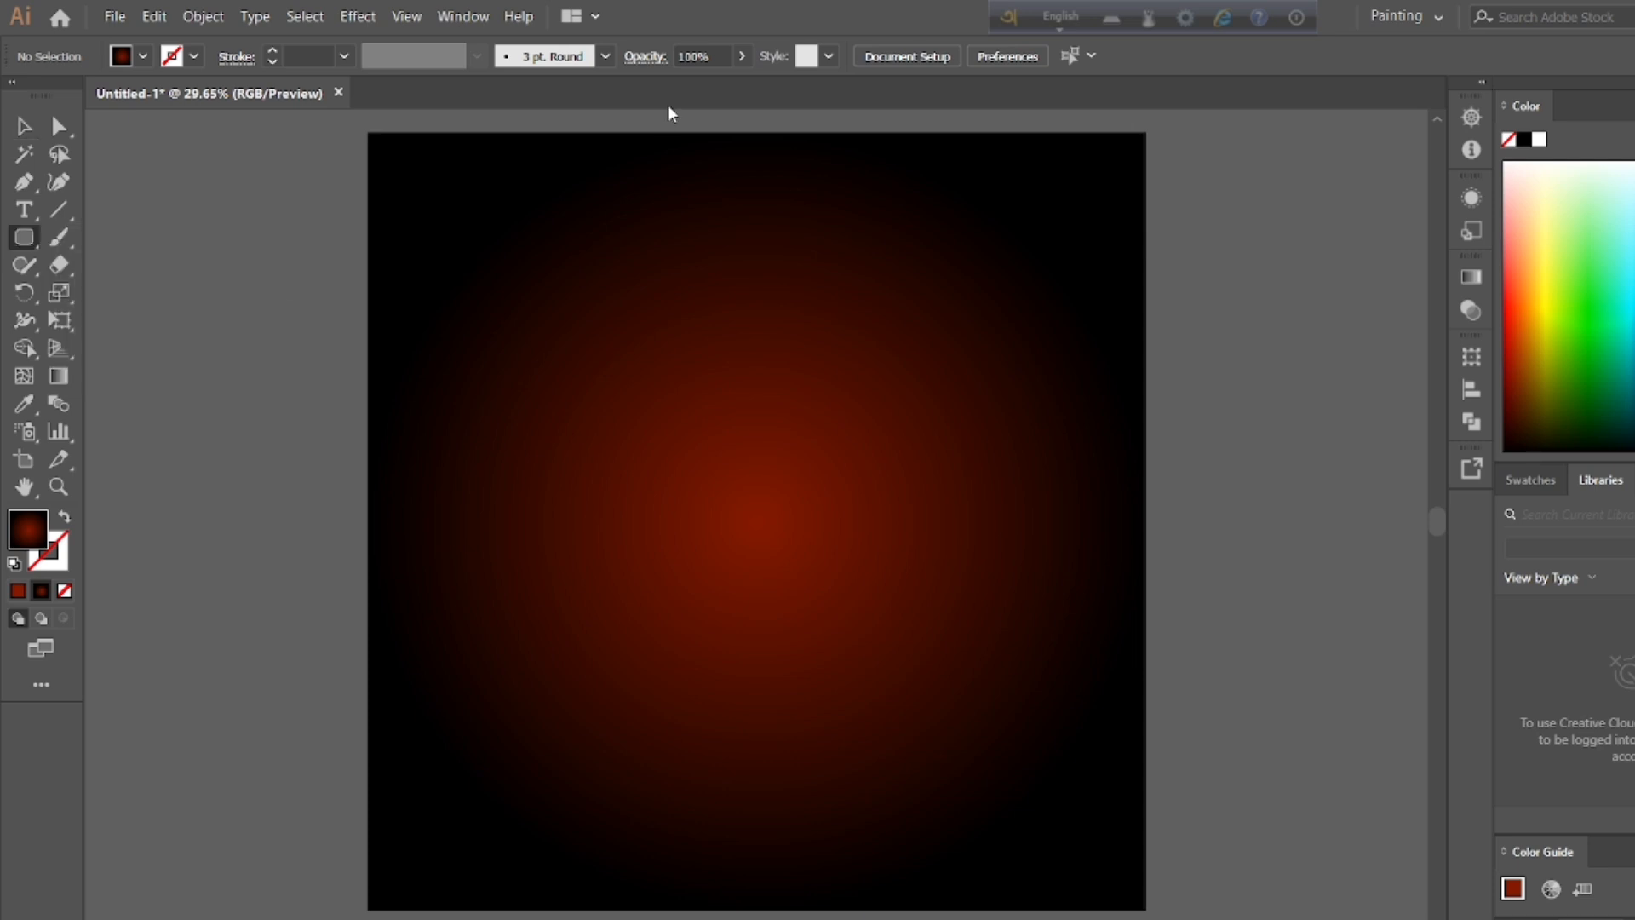
drag(625, 133, 948, 769)
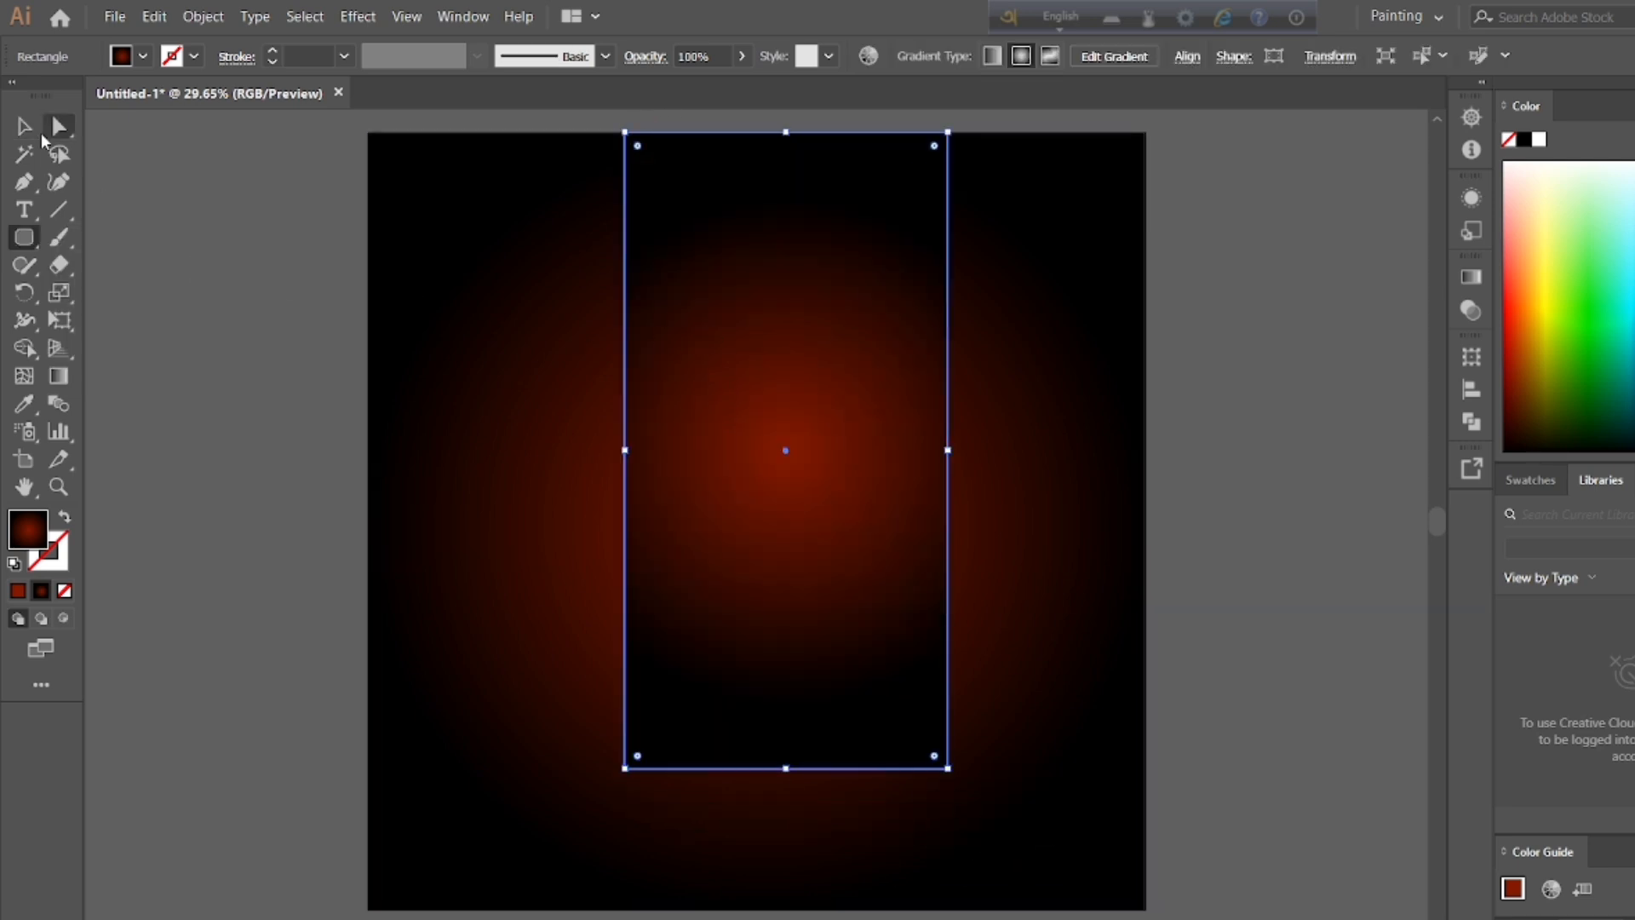
double_click(17, 547)
text(ffffff)
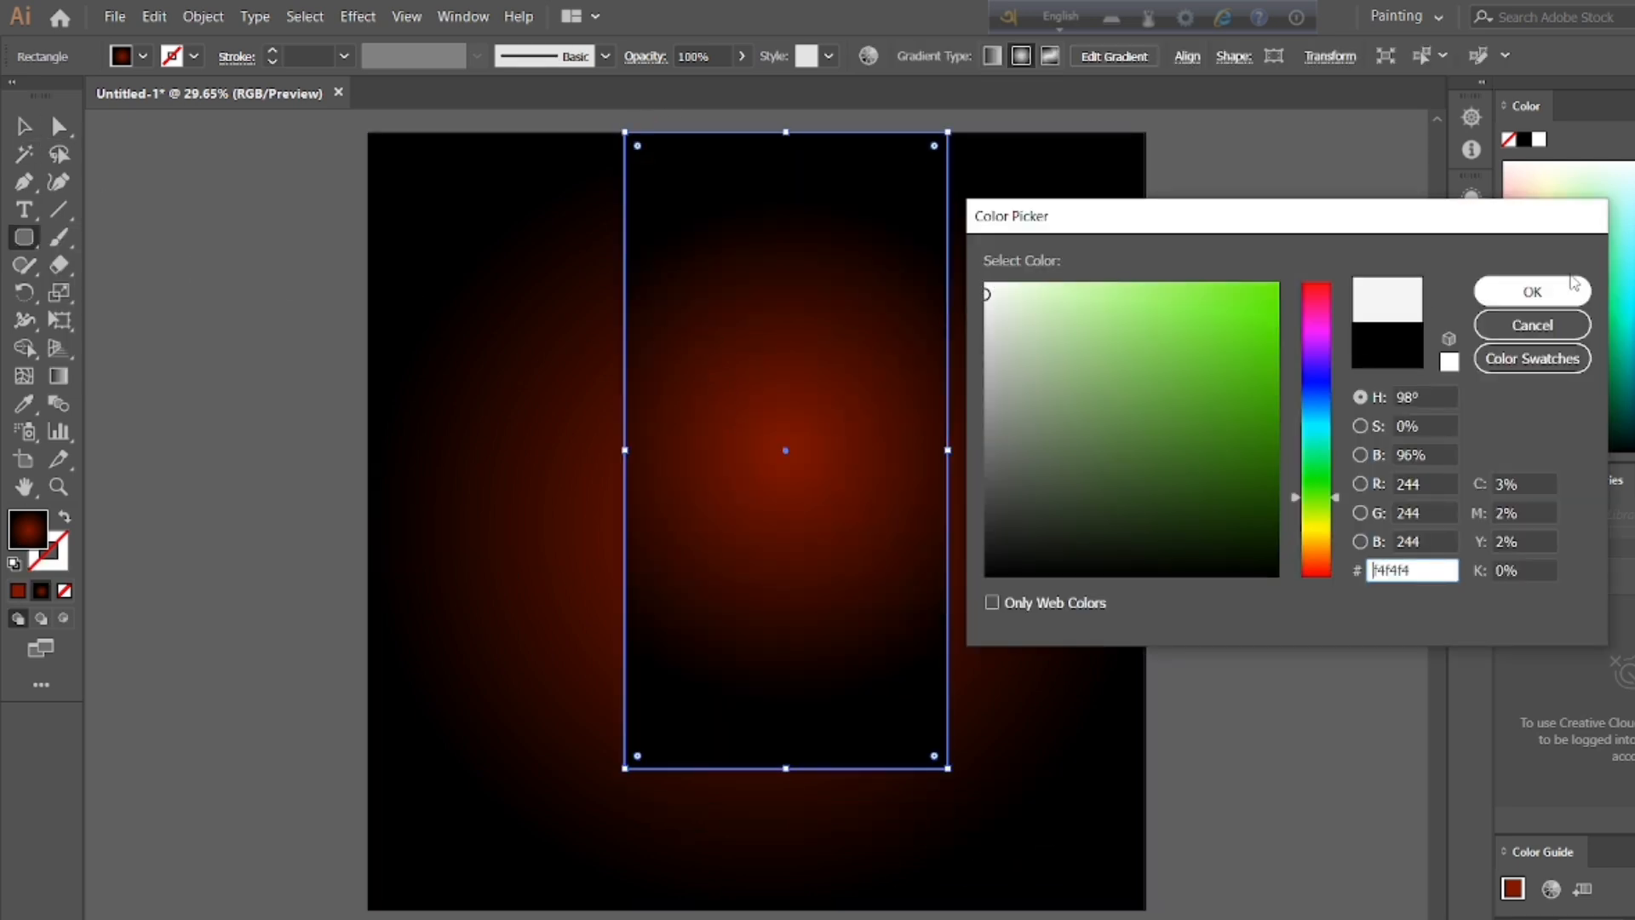
click(990, 284)
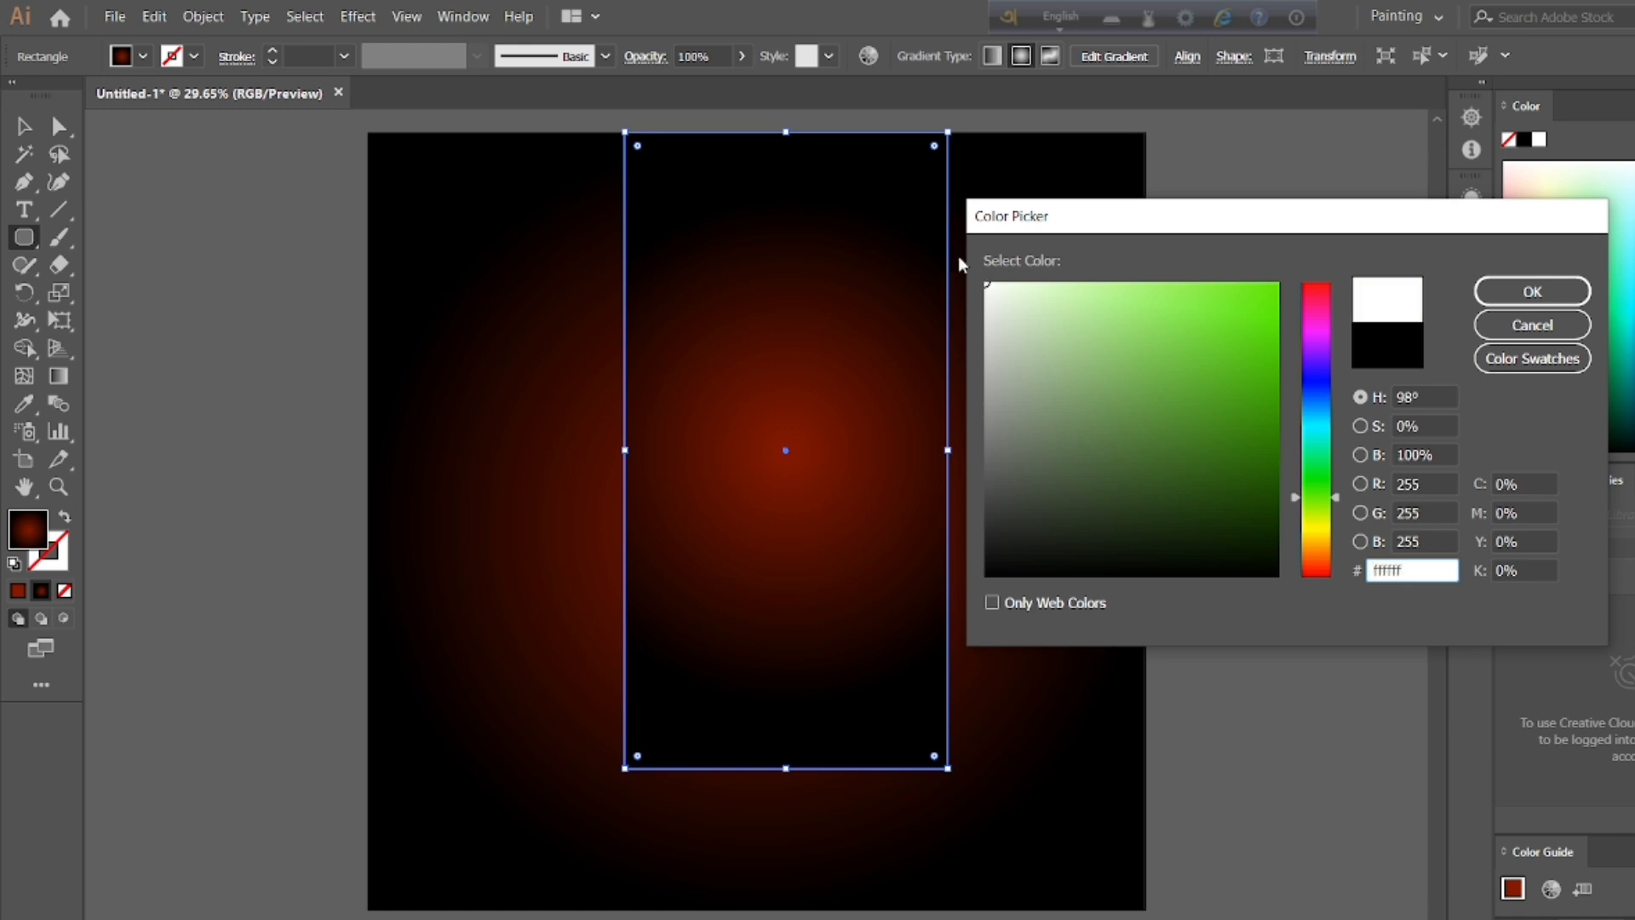
click(1532, 291)
click(17, 590)
double_click(28, 536)
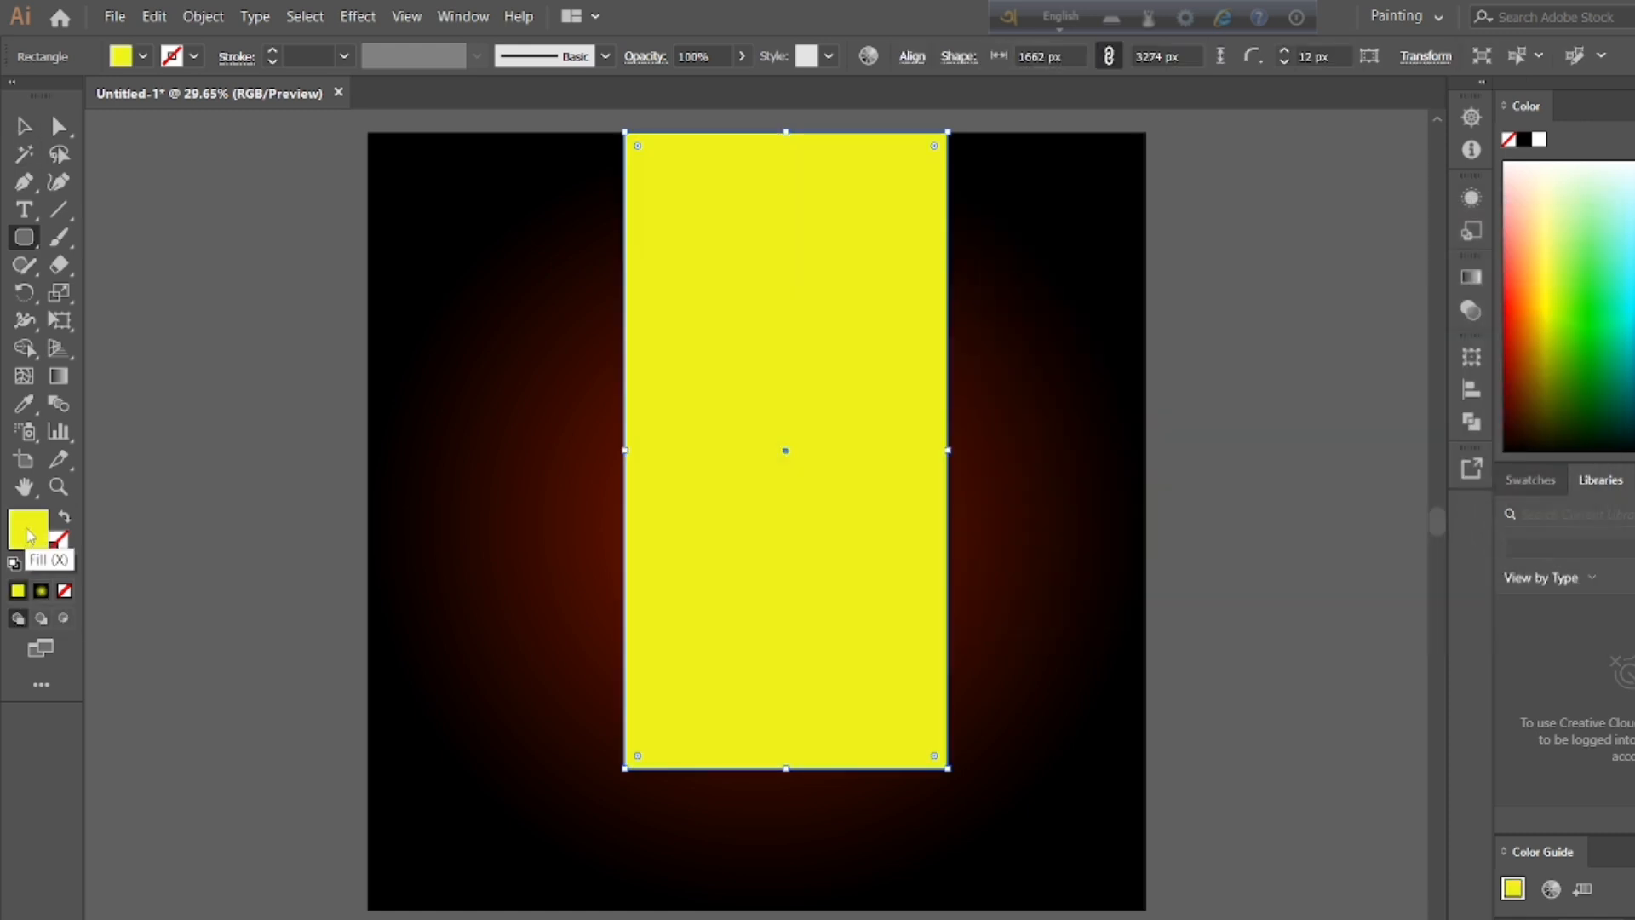
click(986, 282)
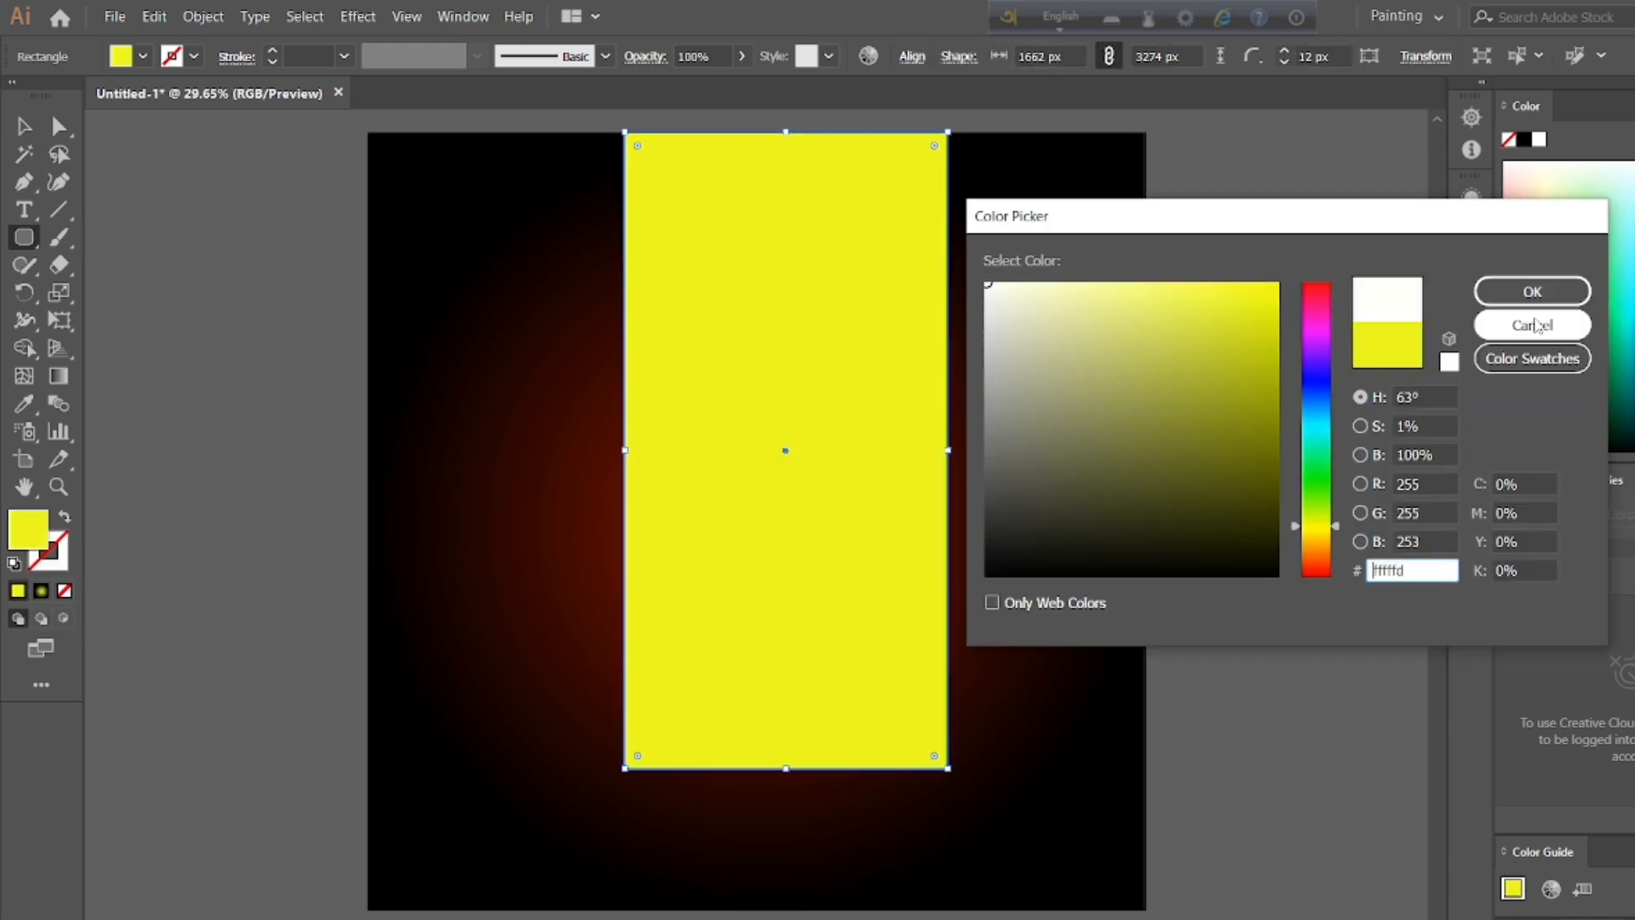
click(1532, 292)
Step: Move the white rectangle up so it extends past the artboard's top edge, leaving isolation mode when it opens
click(21, 129)
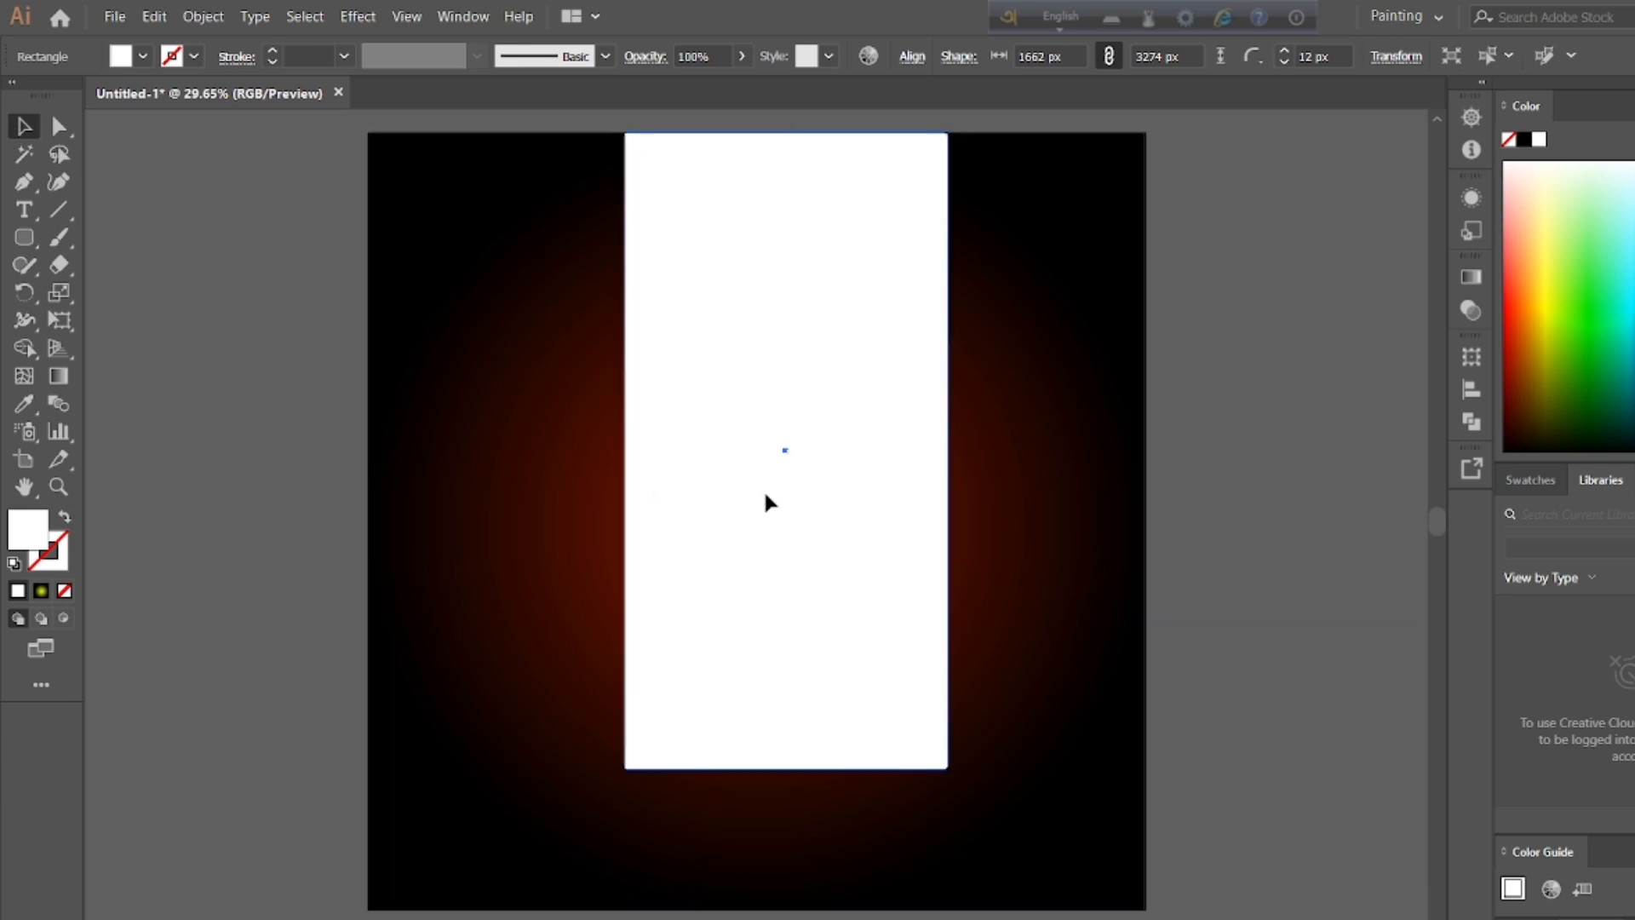
drag(780, 545, 756, 584)
double_click(757, 585)
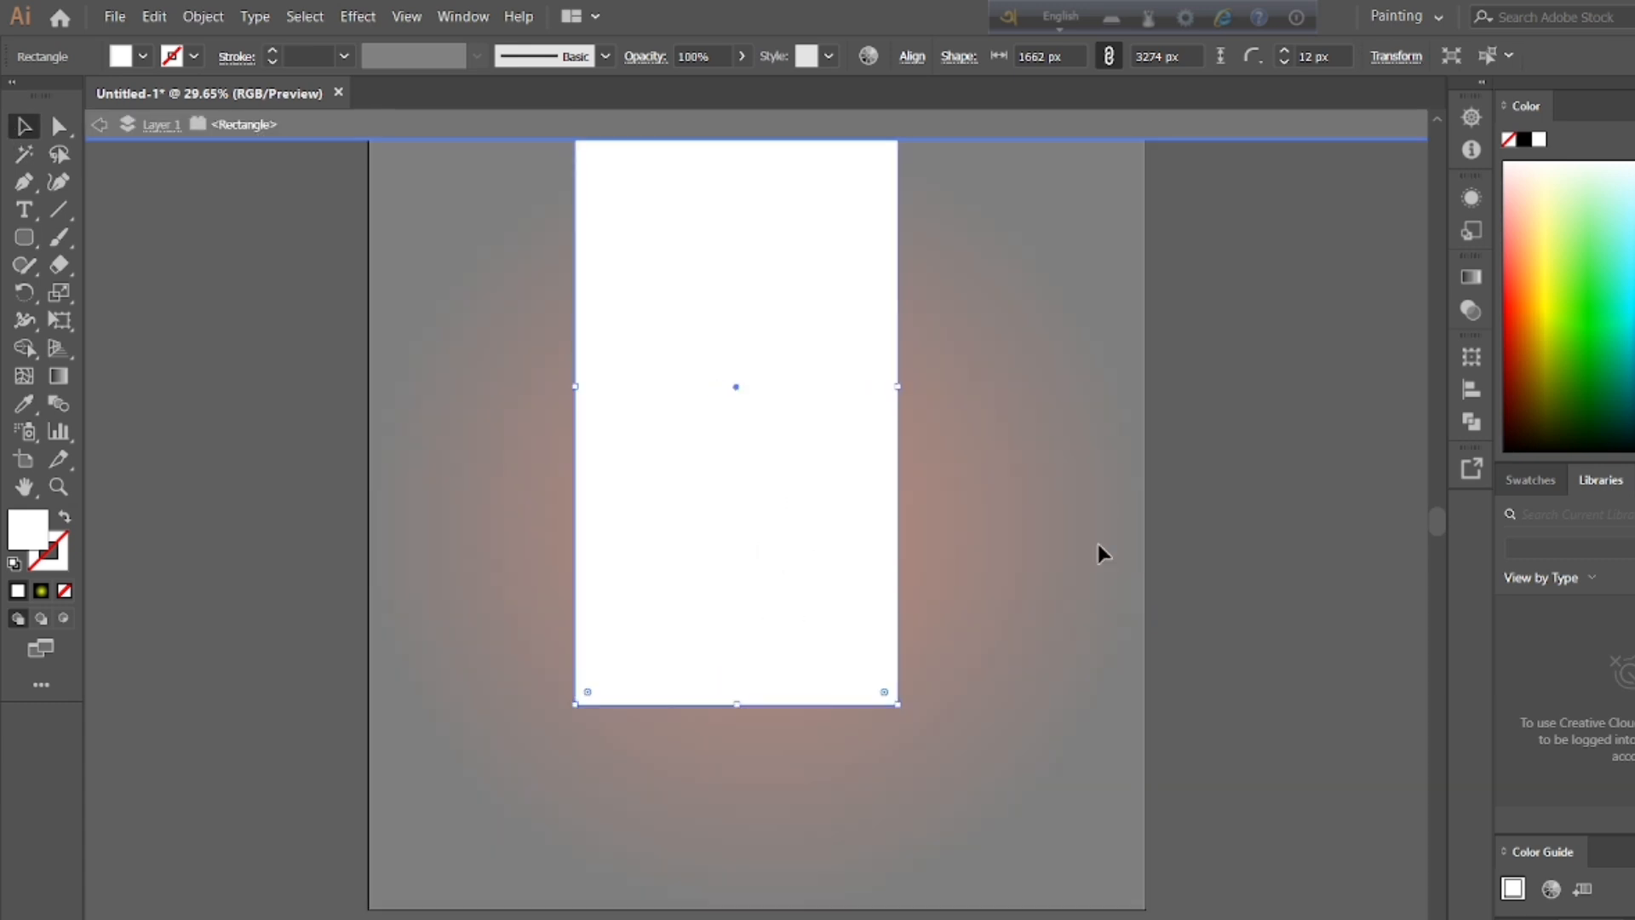
double_click(1097, 545)
double_click(759, 493)
double_click(1253, 480)
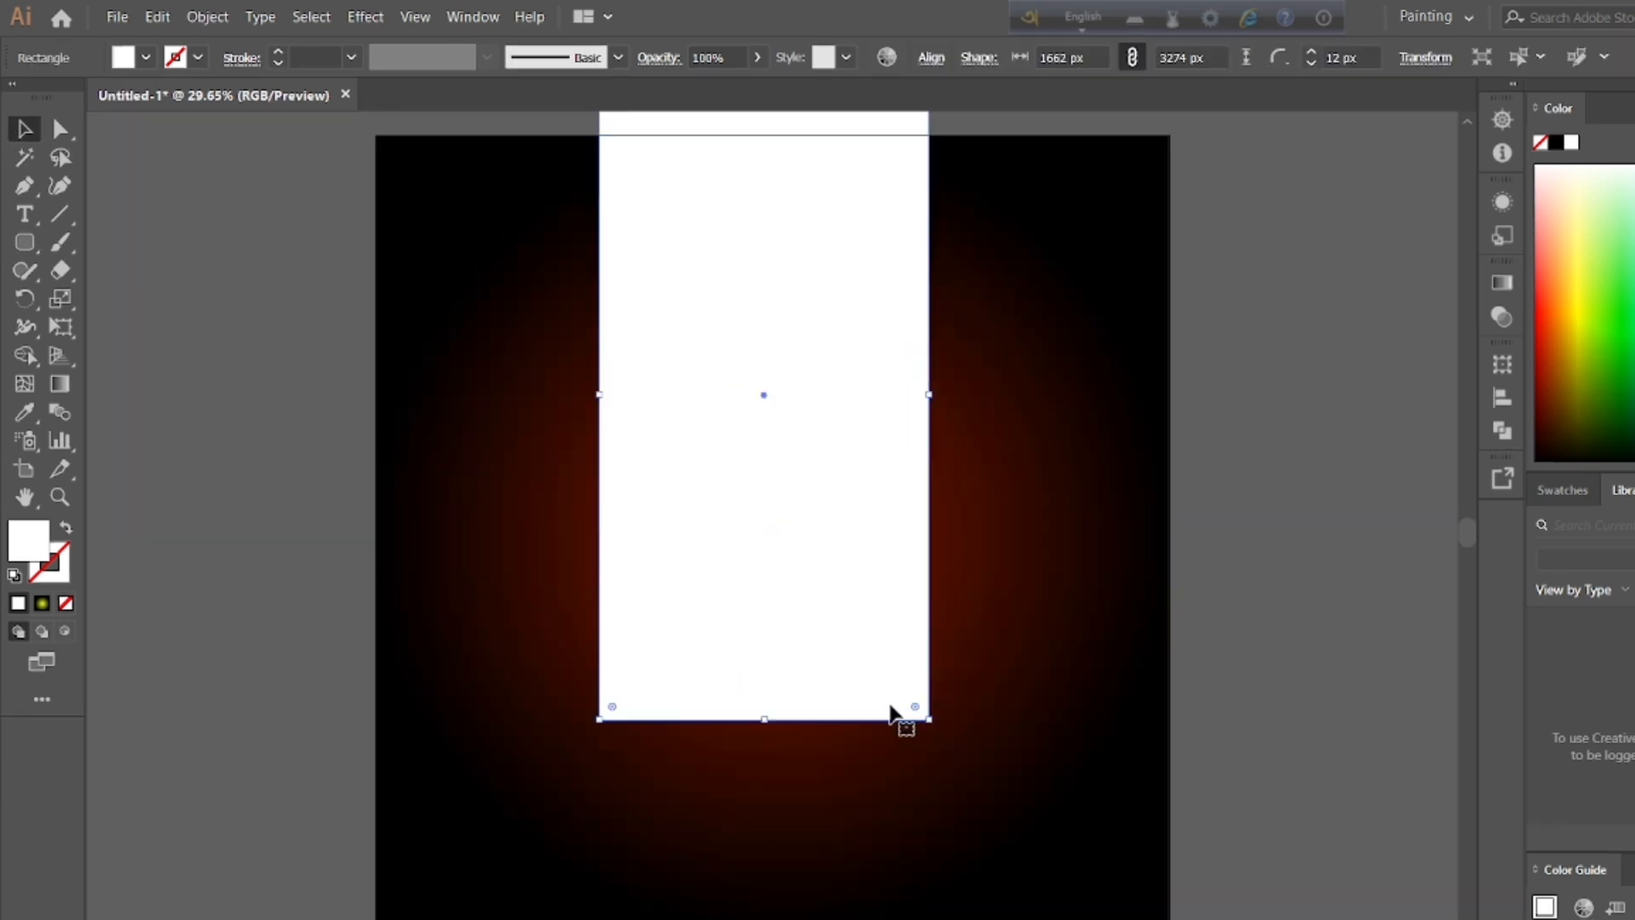
Step: Round the white rectangle's corners fully into a pill shape and stretch its lower end further down
drag(911, 704, 791, 480)
drag(764, 719, 764, 833)
double_click(754, 498)
double_click(1320, 436)
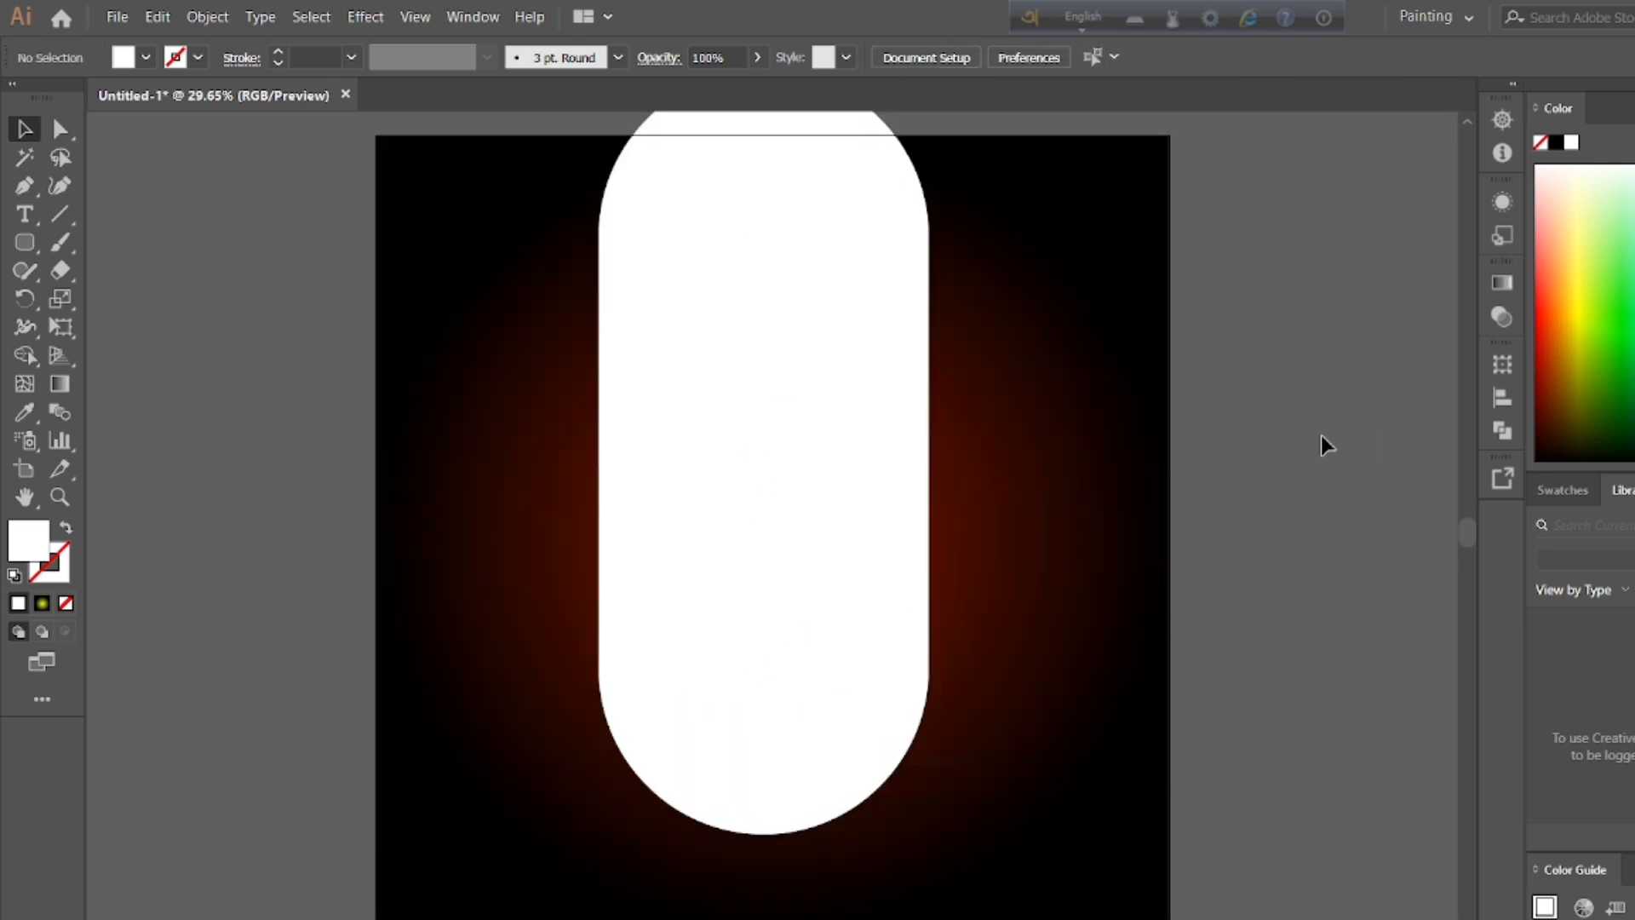
Step: Raise the white pill shape so that only its rounded lower end lies inside the artboard
drag(792, 526, 788, 441)
double_click(789, 441)
double_click(1127, 452)
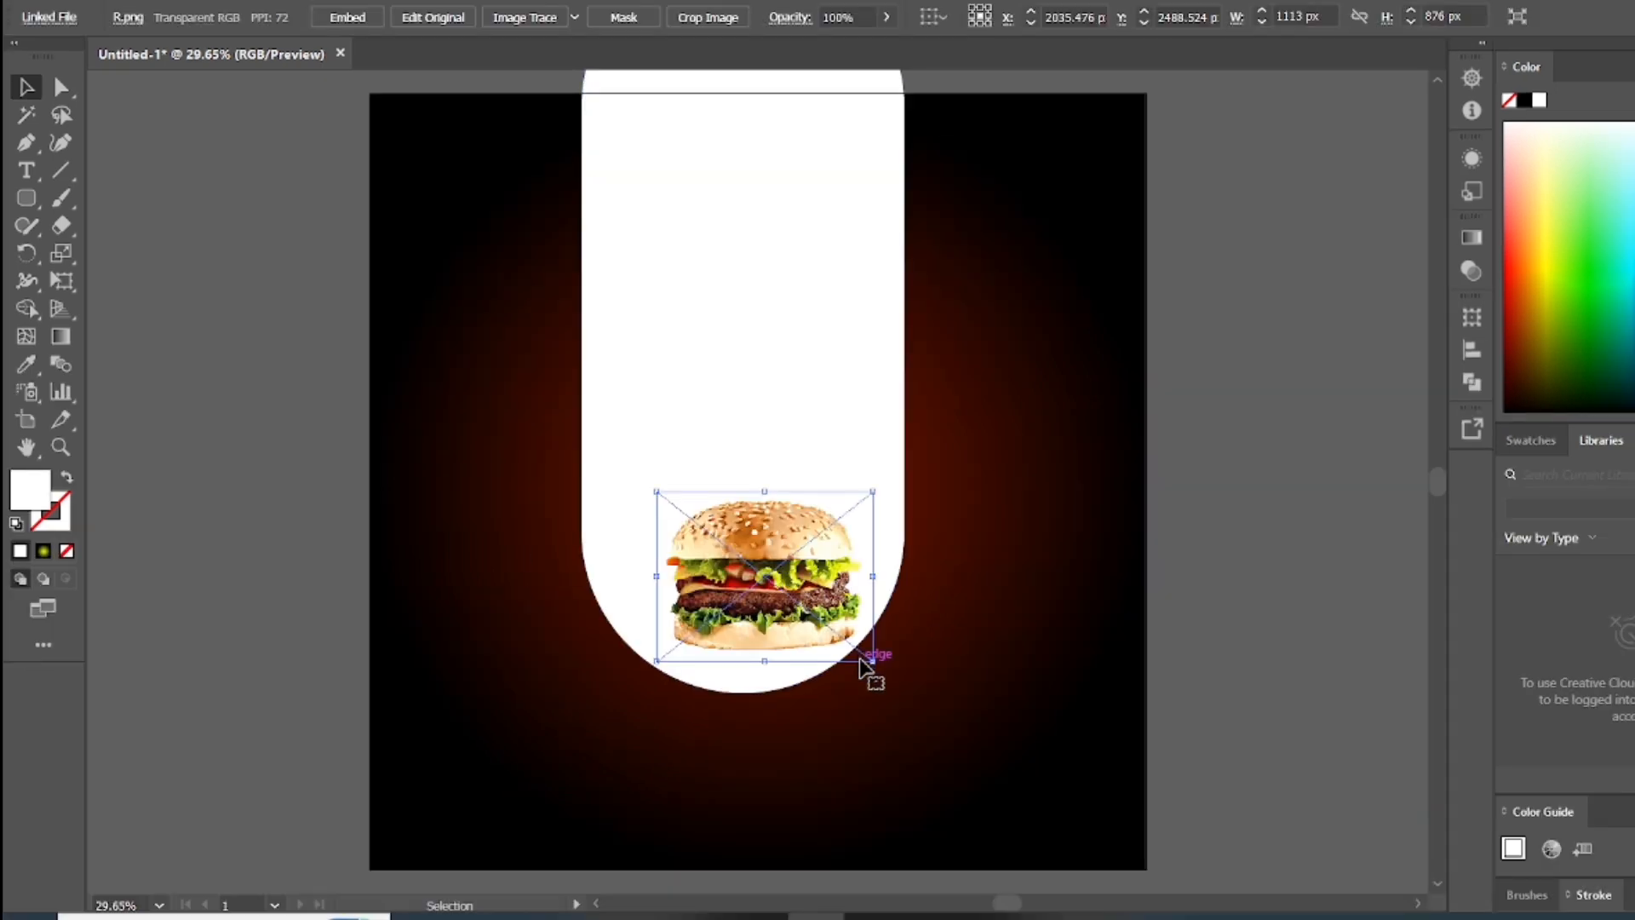
Step: Position the burger image over the lower end of the white shape and enlarge it to about 2203 by 1705 px
drag(868, 667, 876, 668)
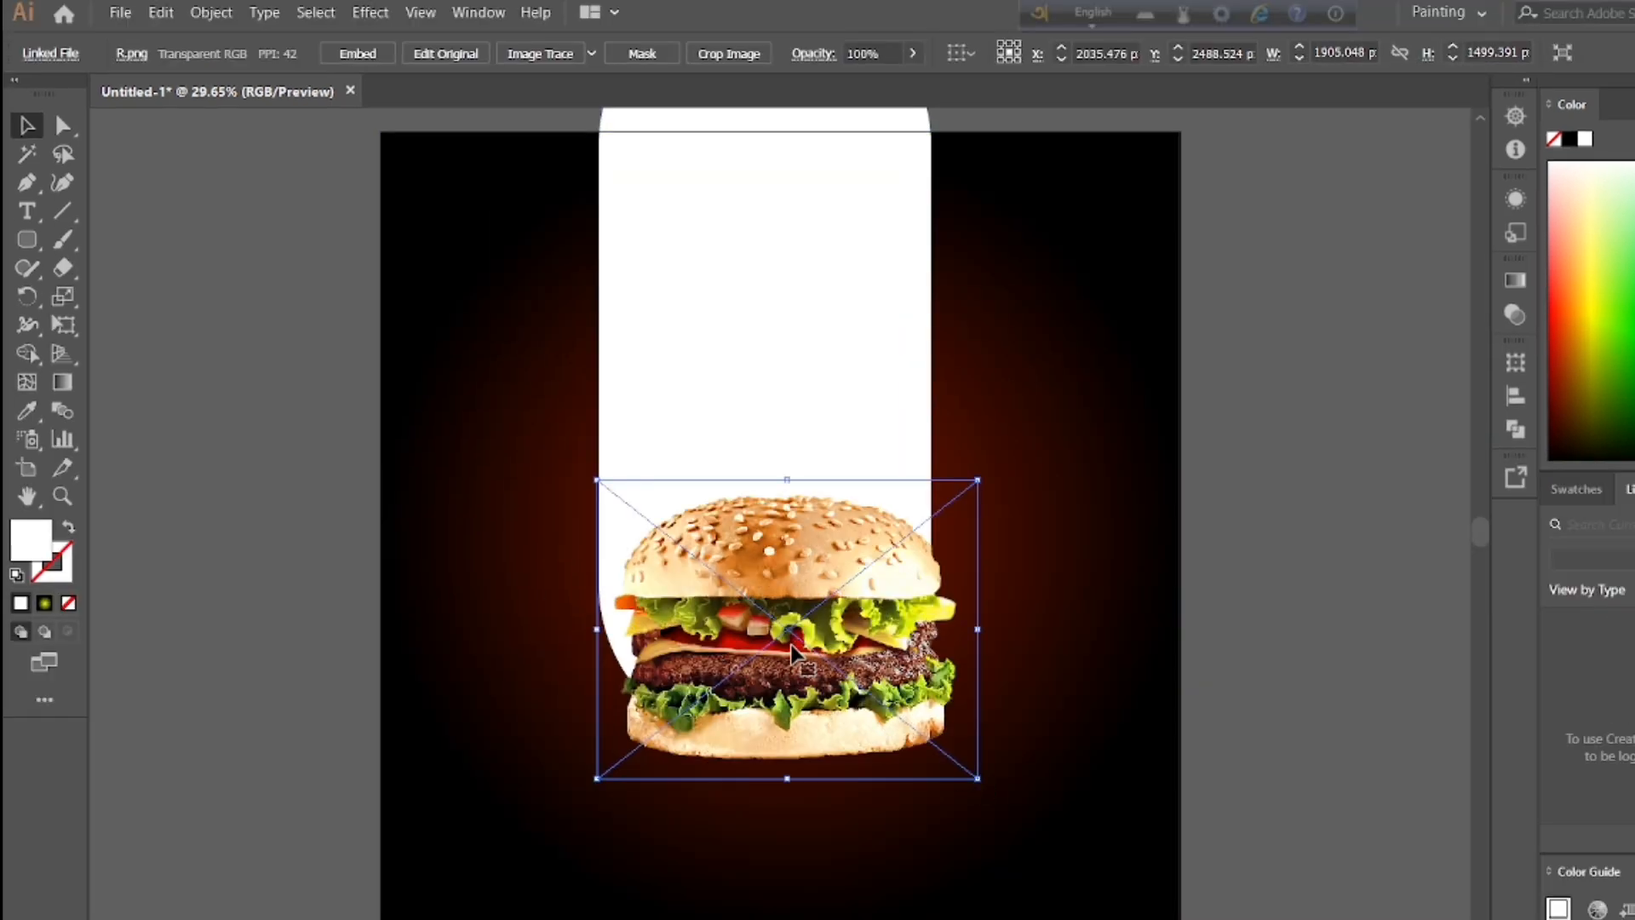
mouse_move(977, 778)
mouse_down()
mouse_move(962, 765)
mouse_move(999, 791)
mouse_up()
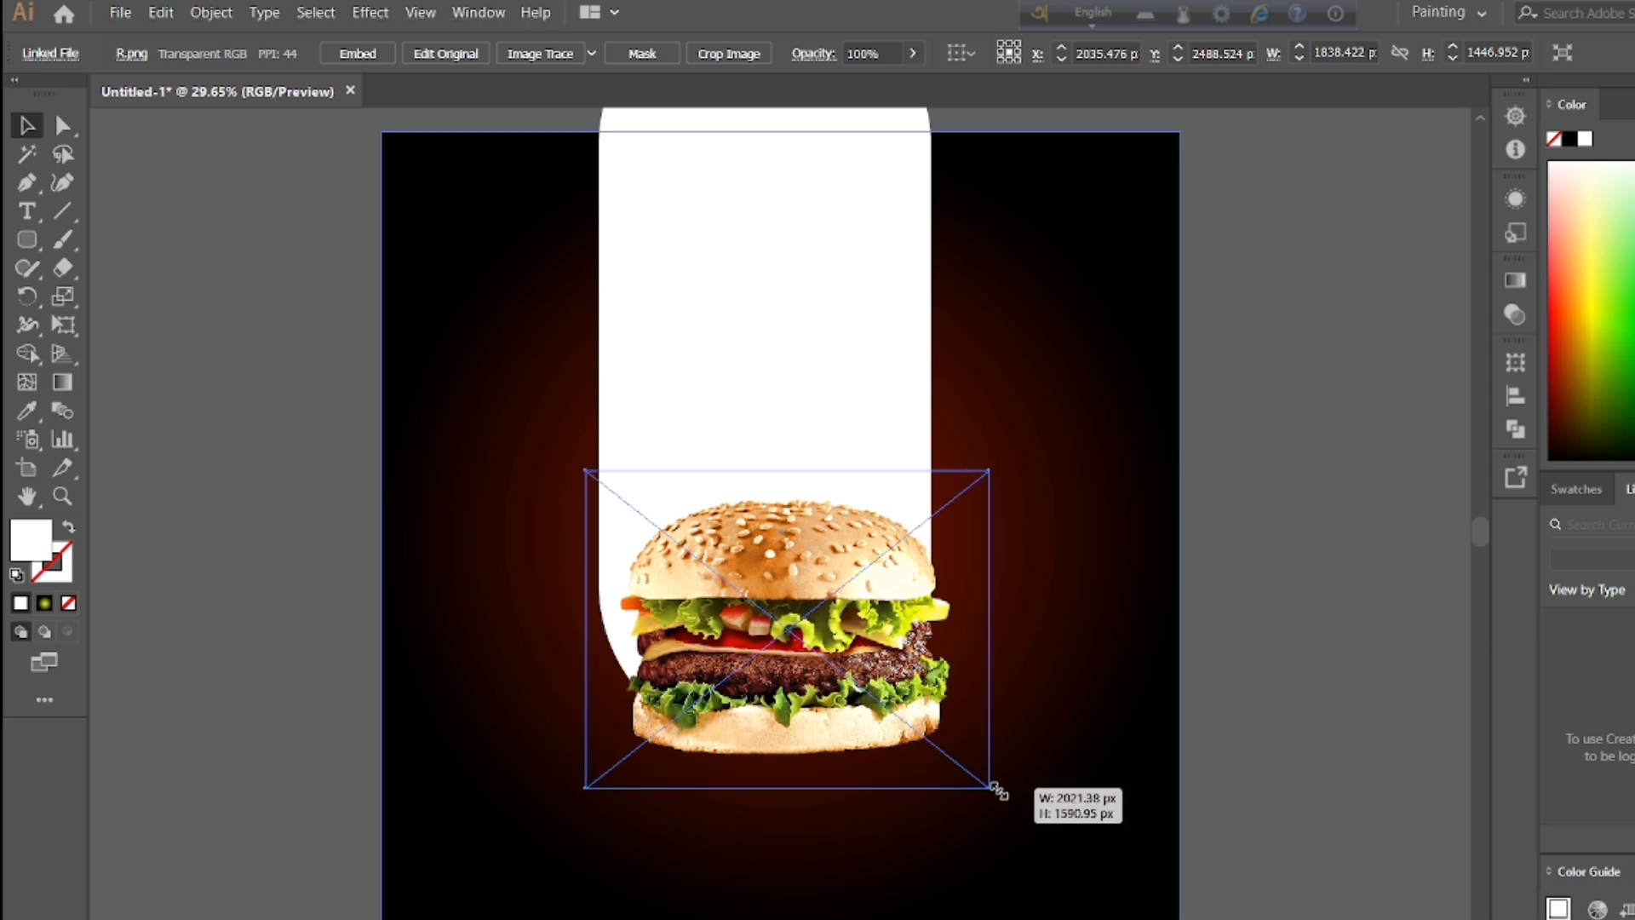
drag(797, 652, 772, 619)
drag(574, 626, 563, 623)
click(1040, 686)
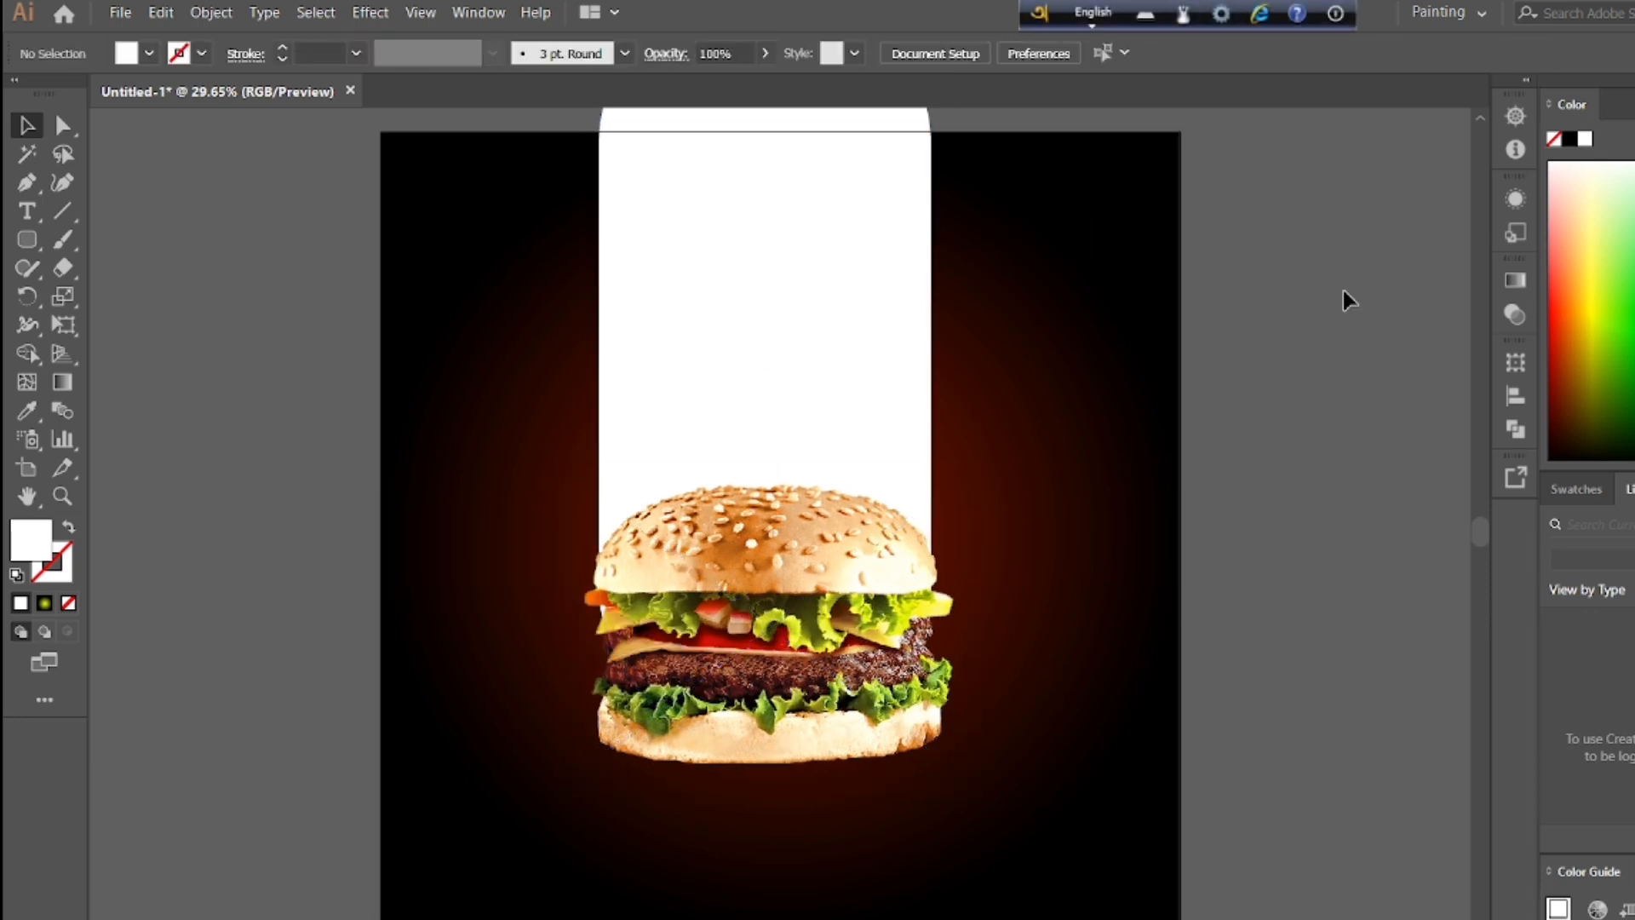
drag(564, 785, 549, 794)
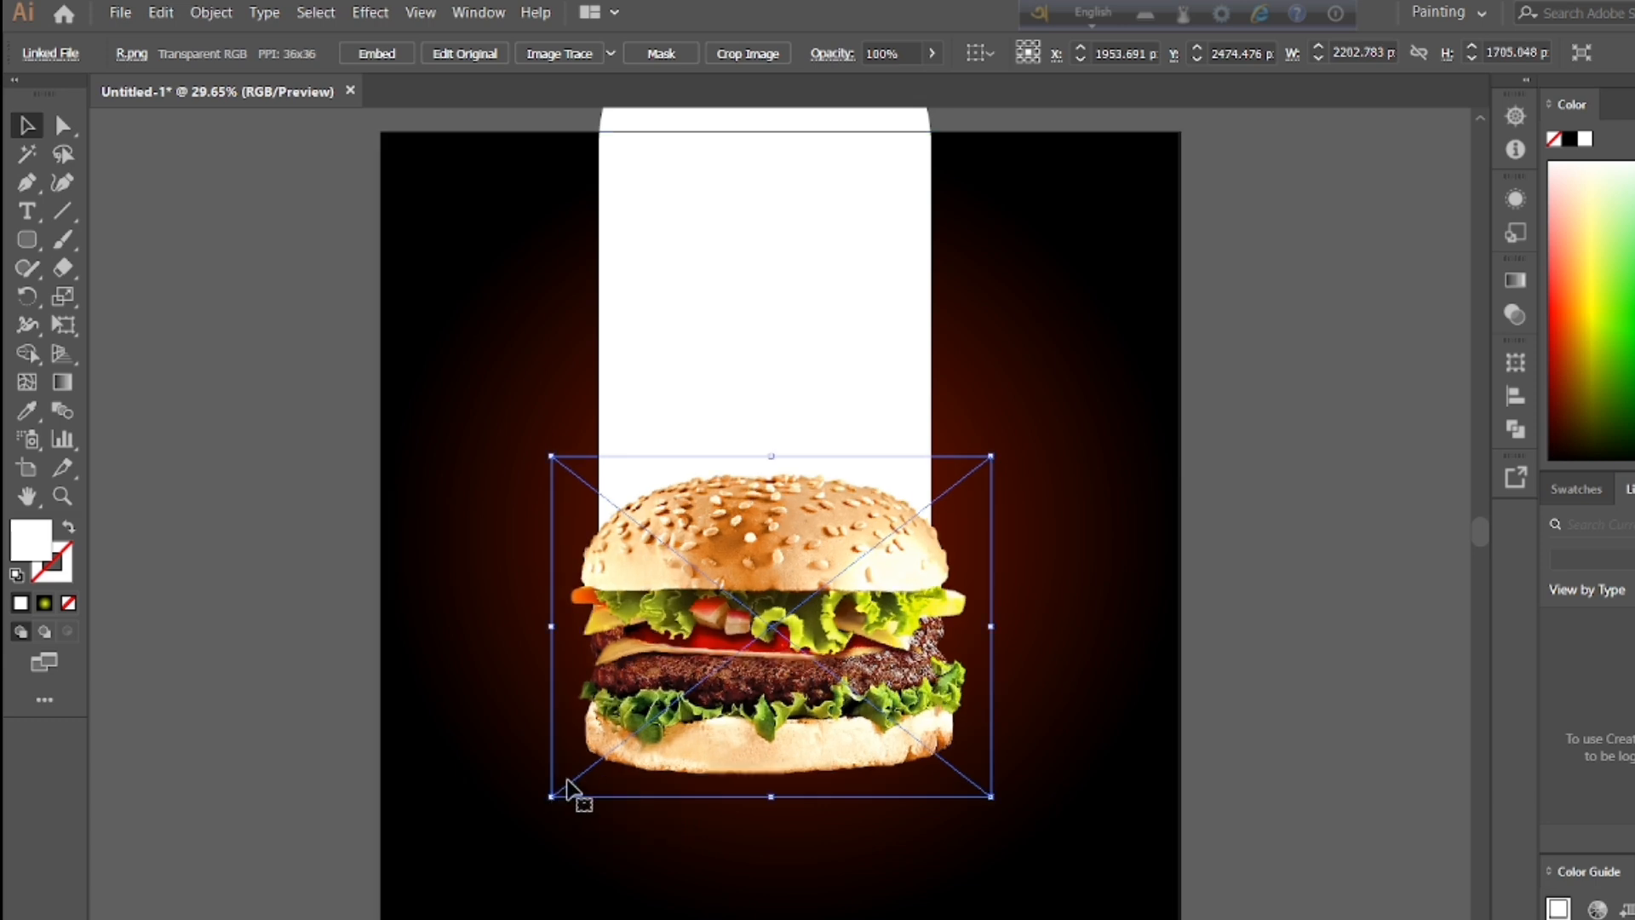
click(1047, 401)
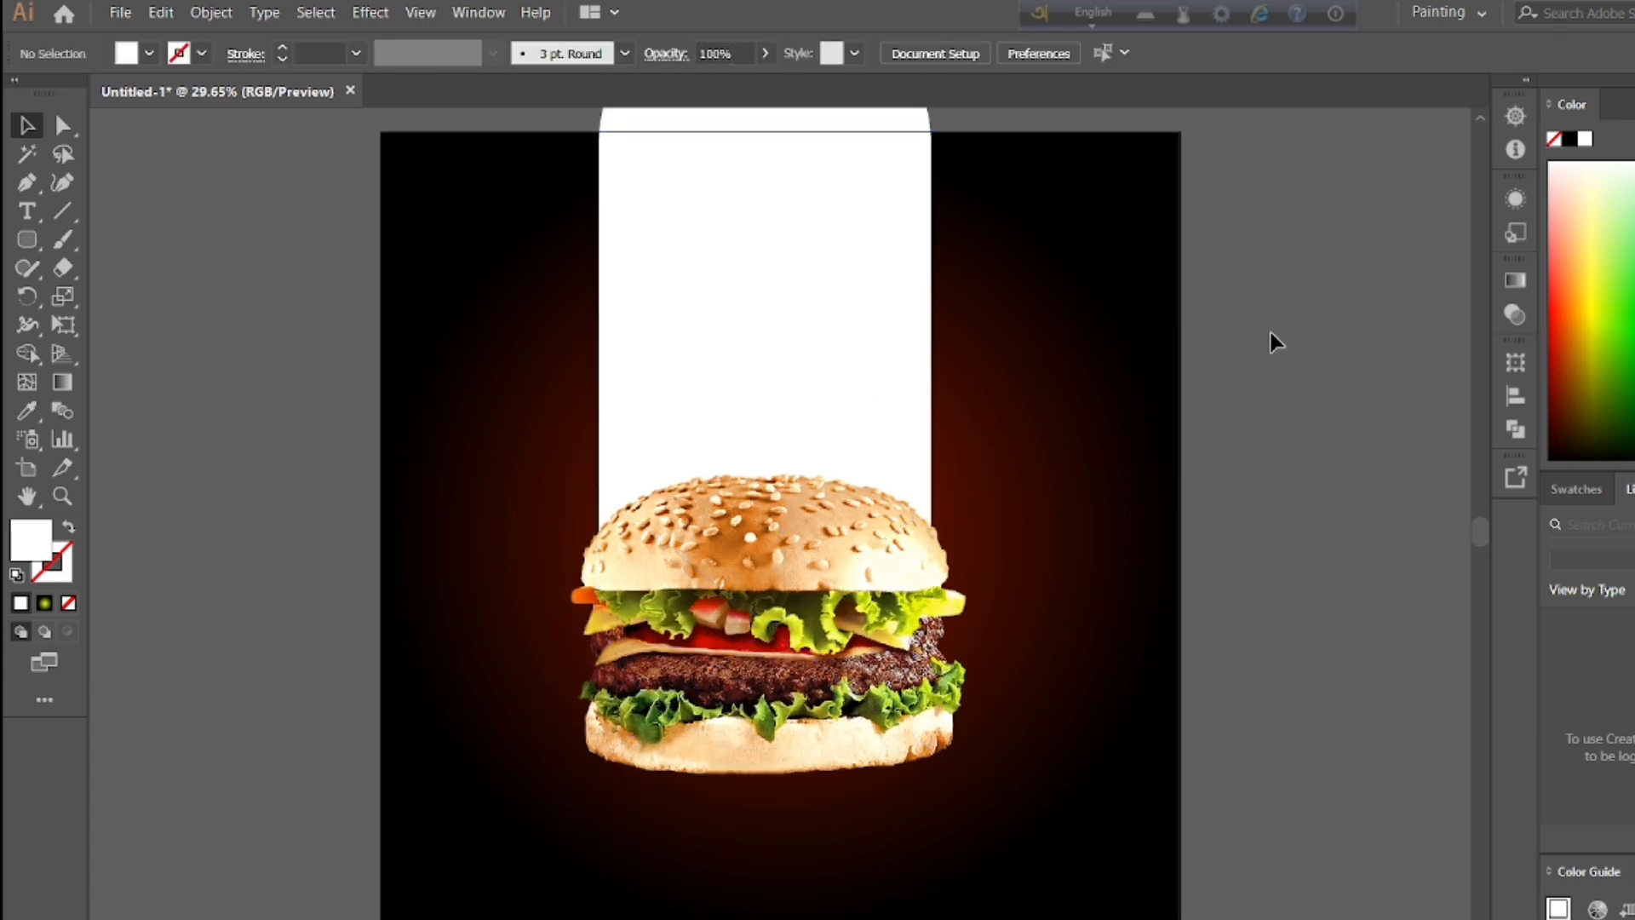
click(781, 562)
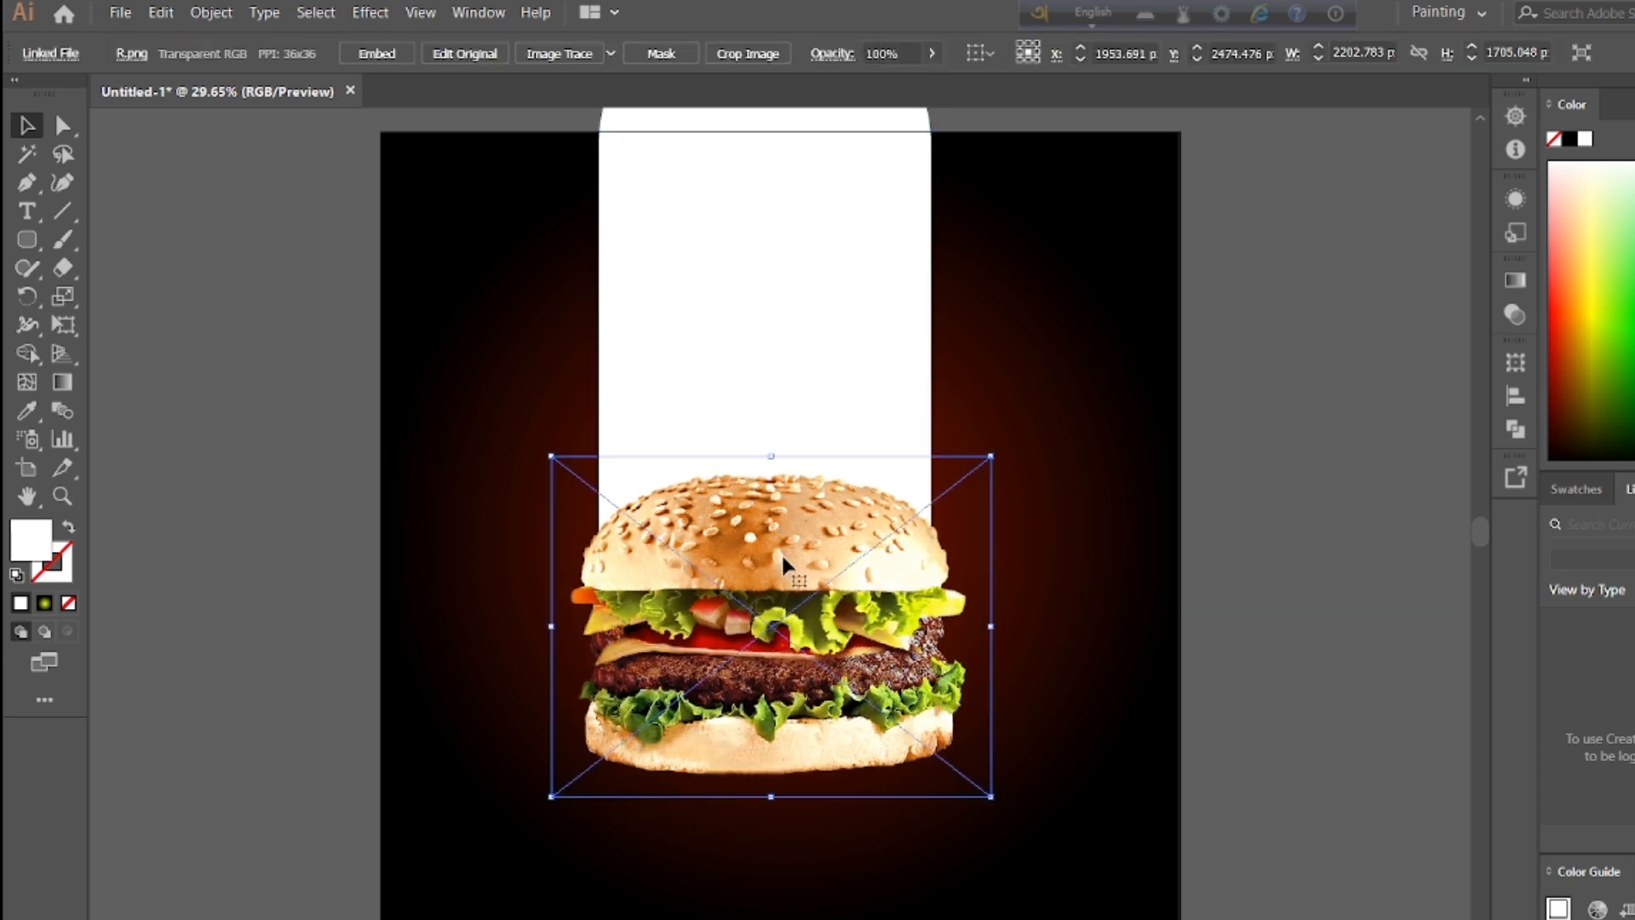
click(1216, 504)
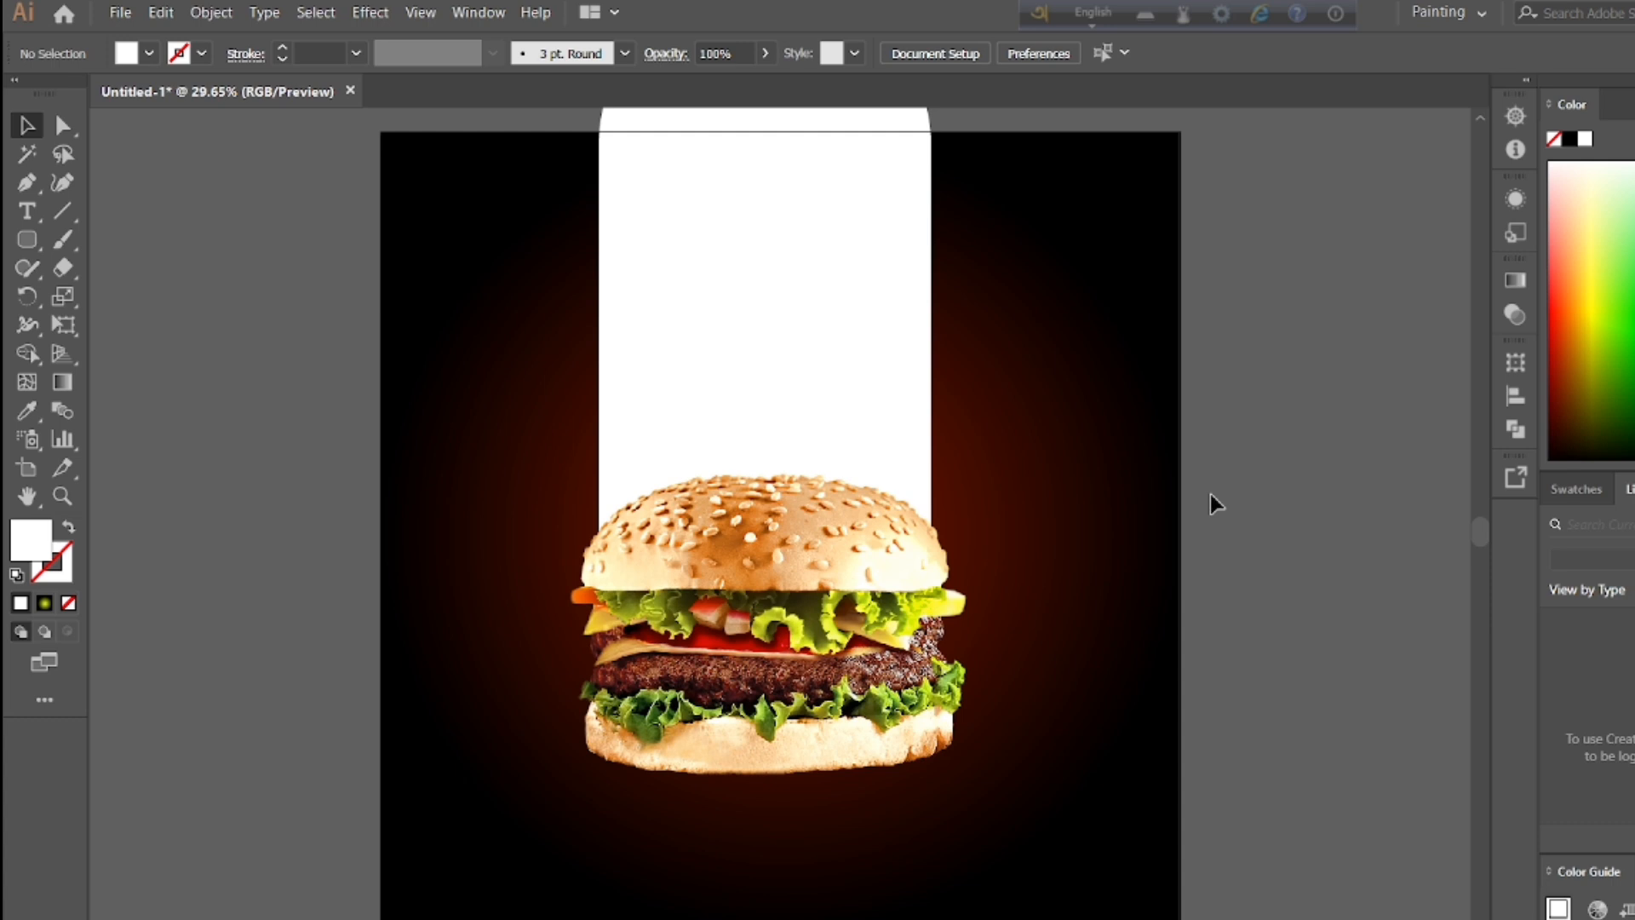
click(819, 535)
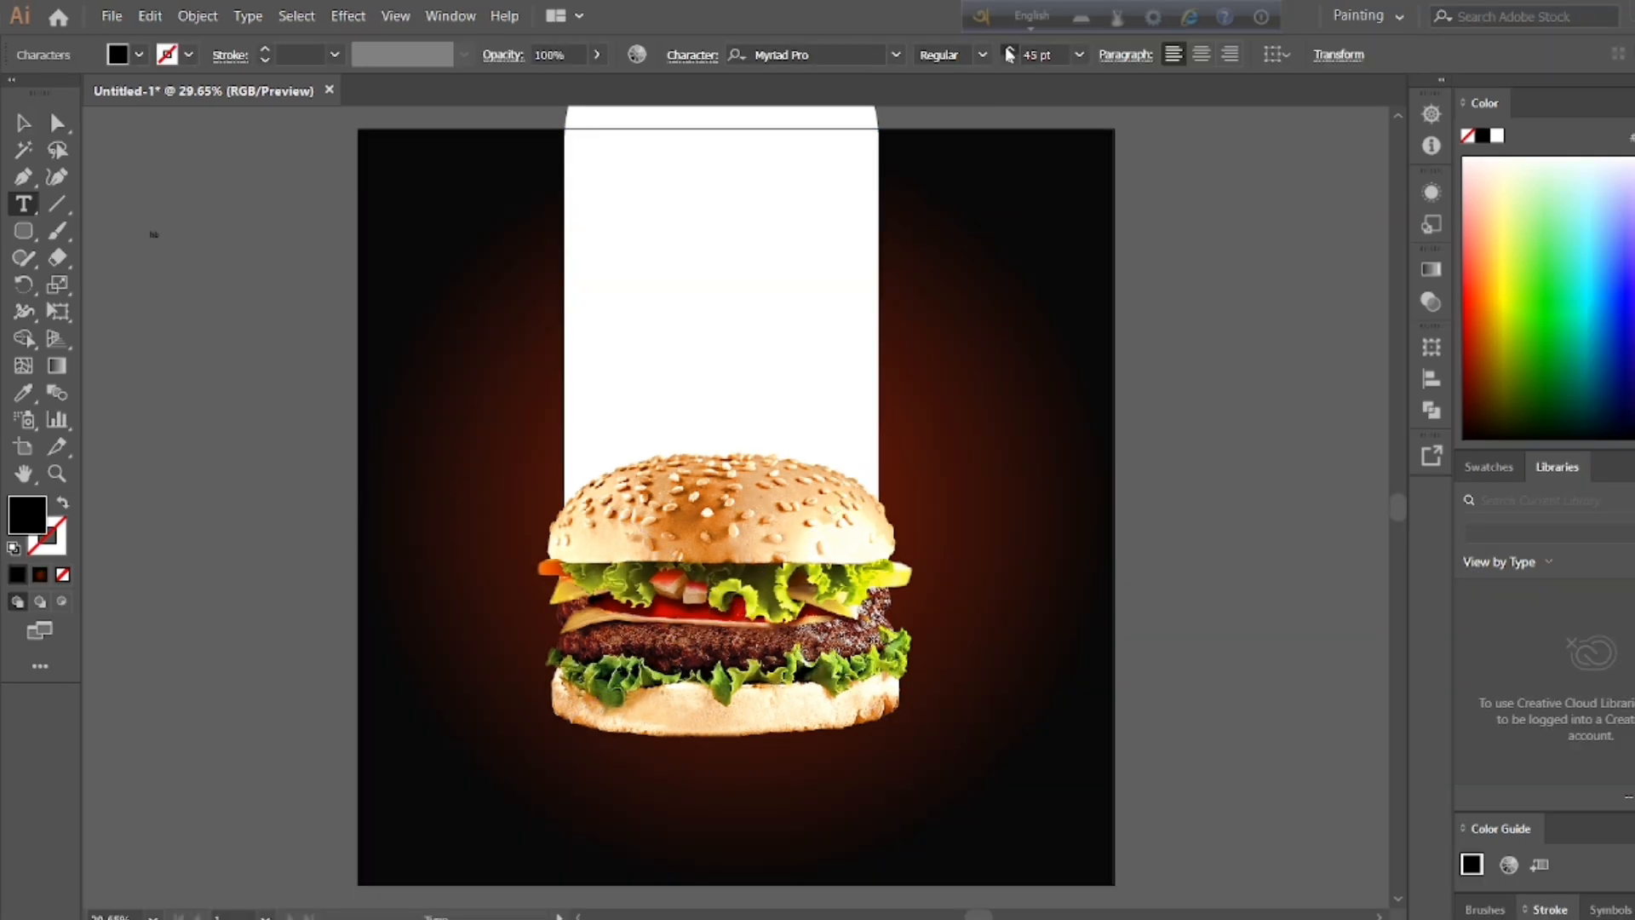
click(1009, 49)
Step: Set the tiny text beside the artboard to 107 pt and delete its characters
click(160, 234)
double_click(23, 124)
double_click(994, 878)
key(t)
click(157, 235)
triple_click(162, 234)
key(BackSpace)
Step: Add the text BURGER in capitals beside the artboard and enlarge it to about 611.64 pt
click(216, 384)
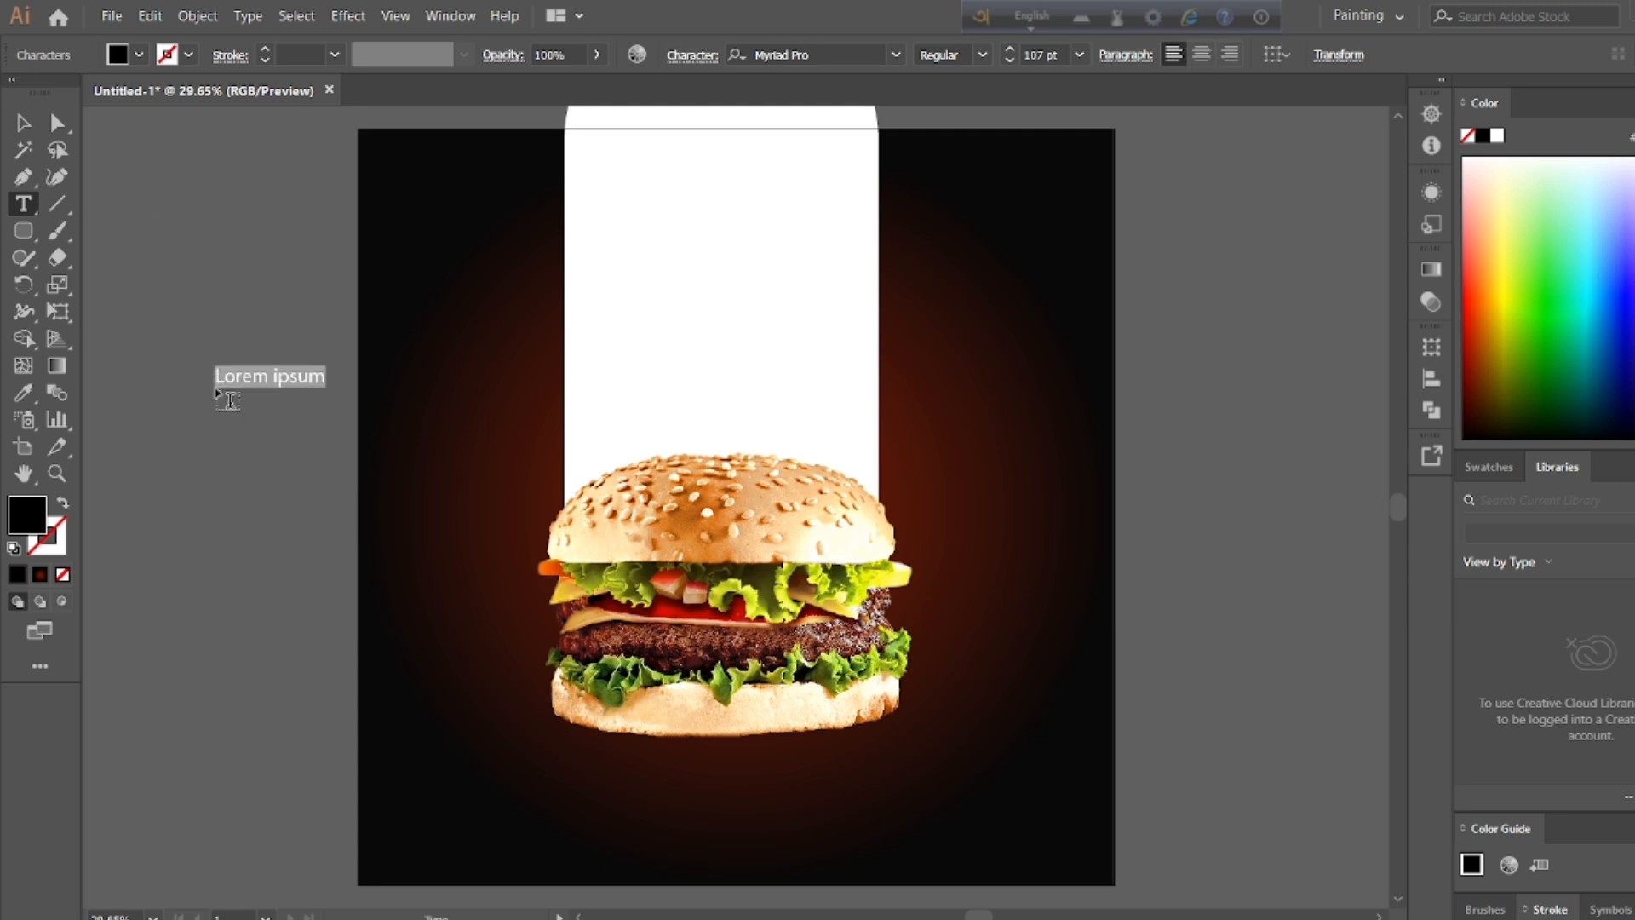
text(u)
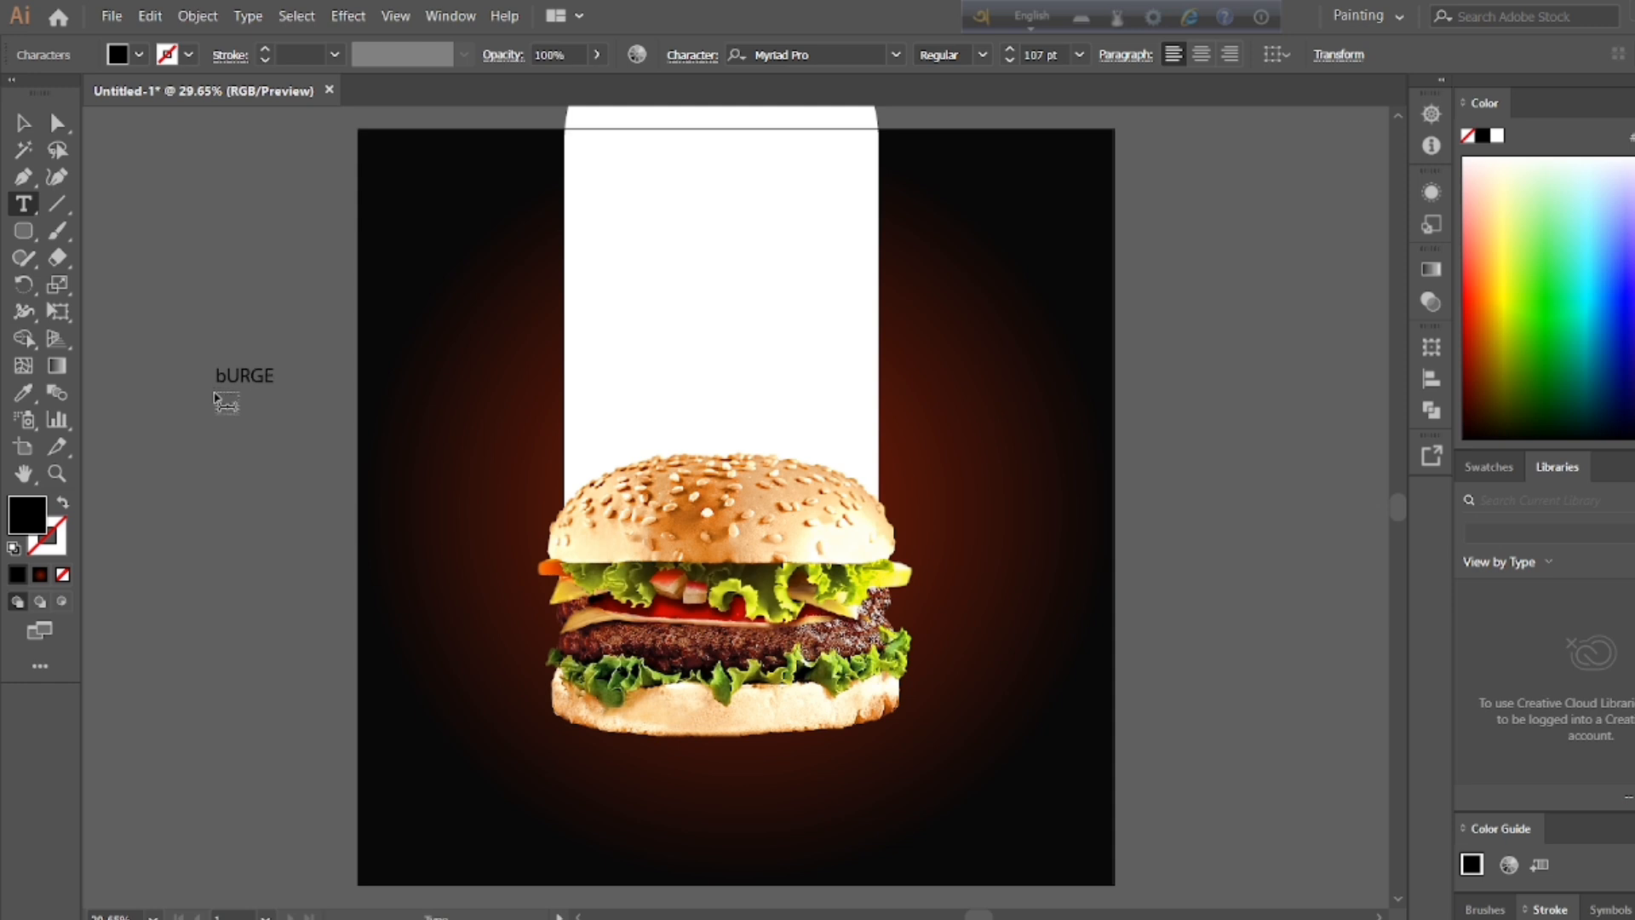
text(R)
double_click(221, 376)
click(220, 376)
double_click(222, 375)
click(222, 375)
text(B)
double_click(256, 372)
click(24, 124)
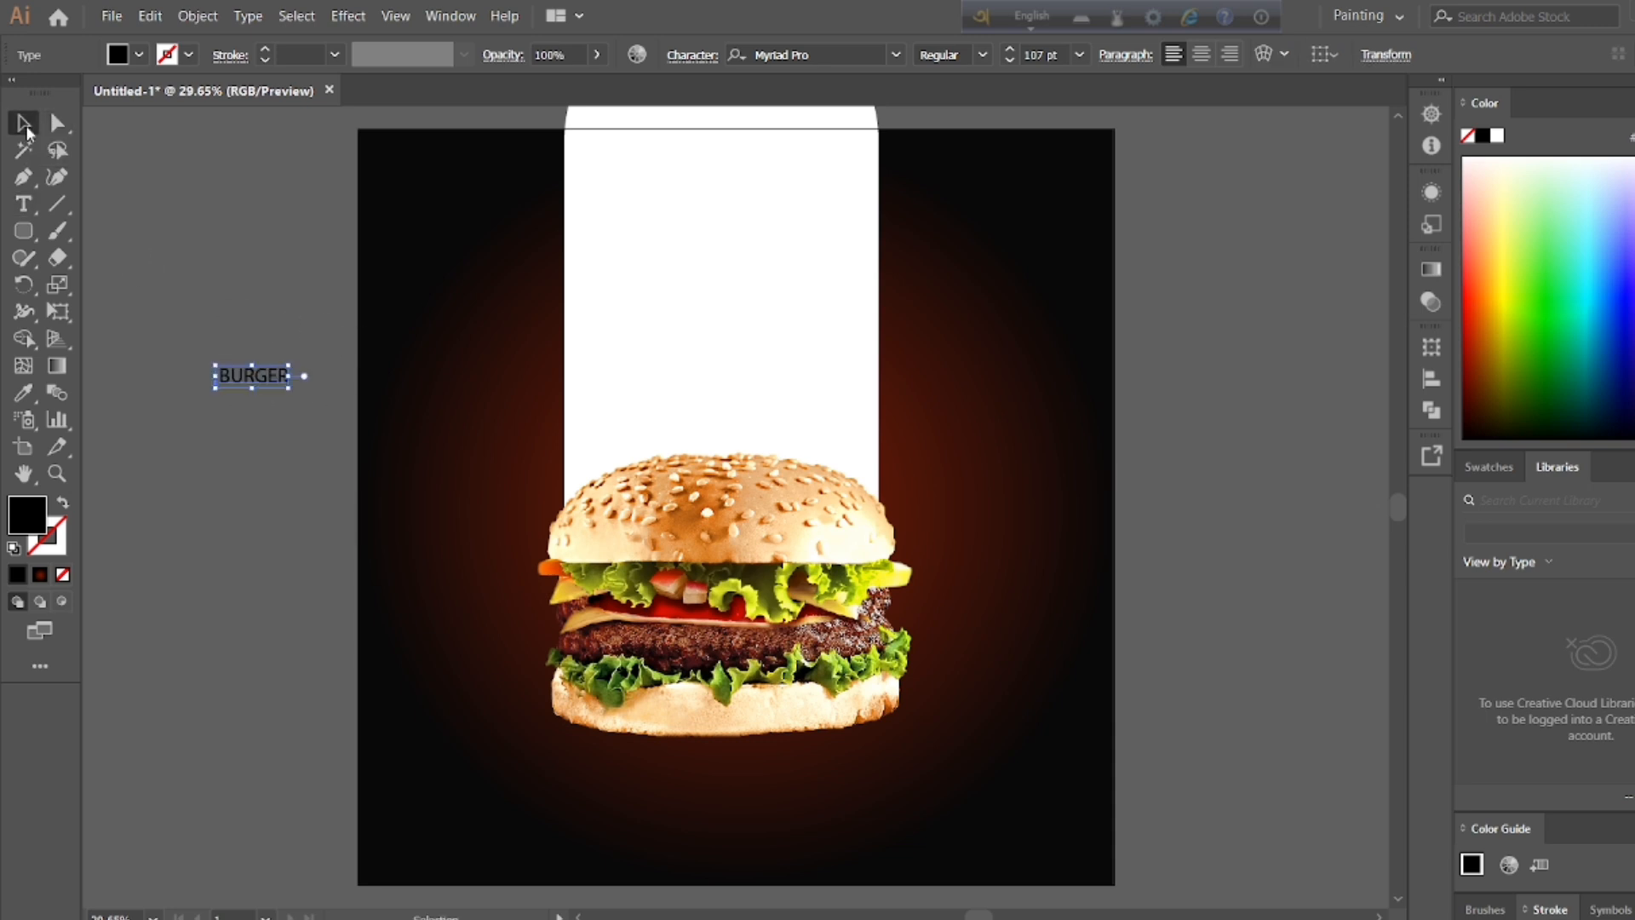
drag(292, 390, 415, 472)
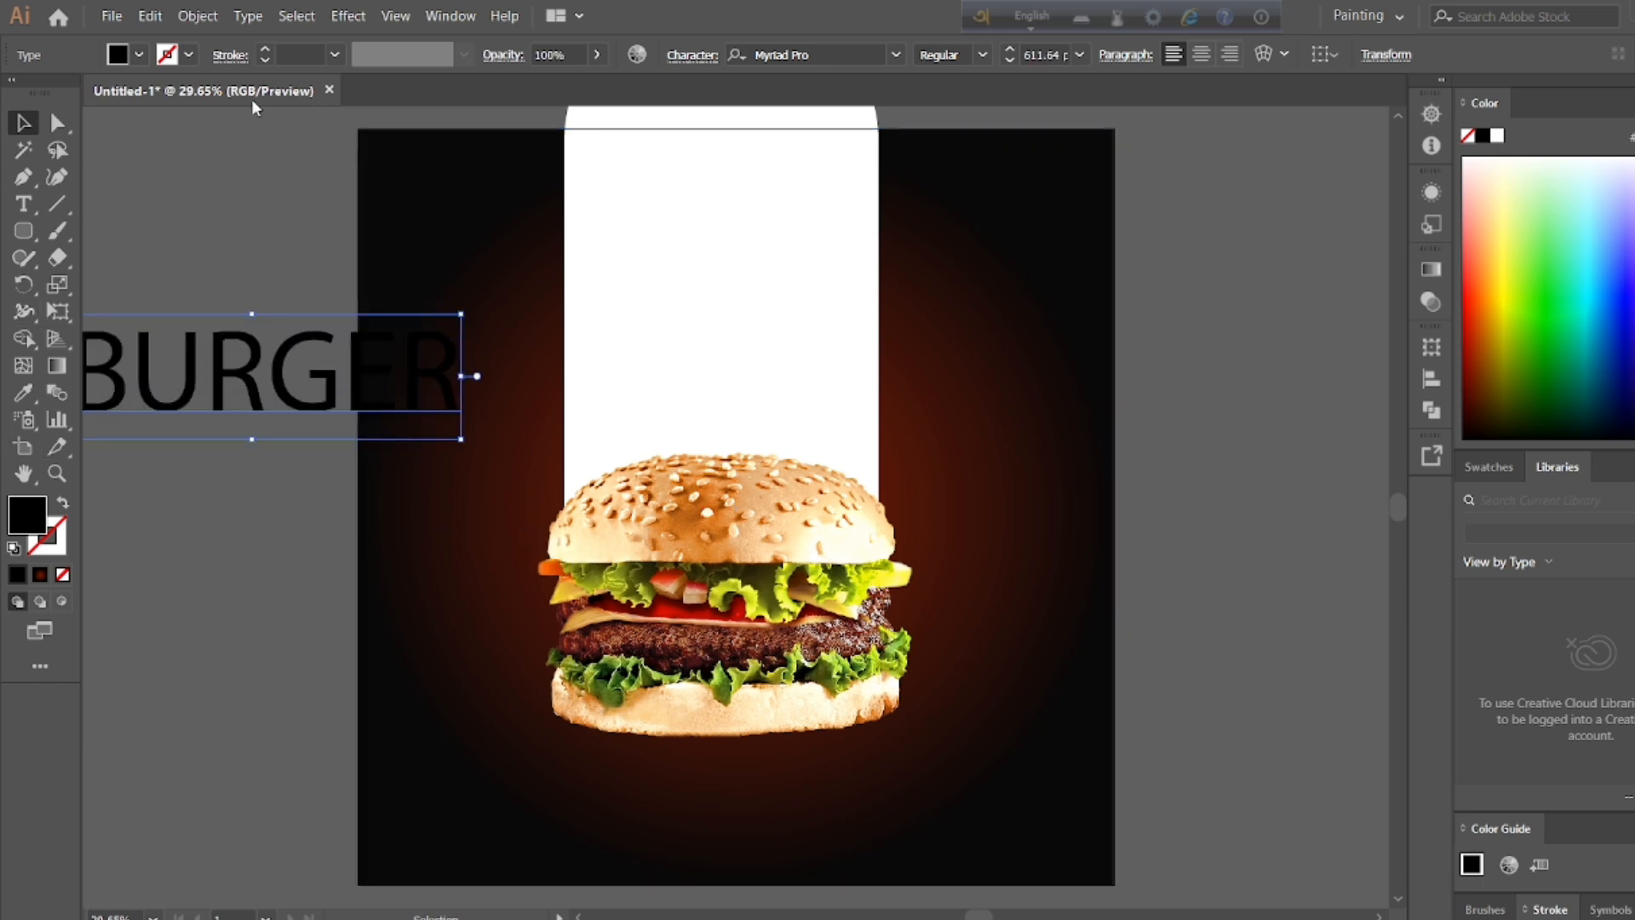
Step: Change the fill of the BURGER text to dark red with a hue of 0°
double_click(27, 511)
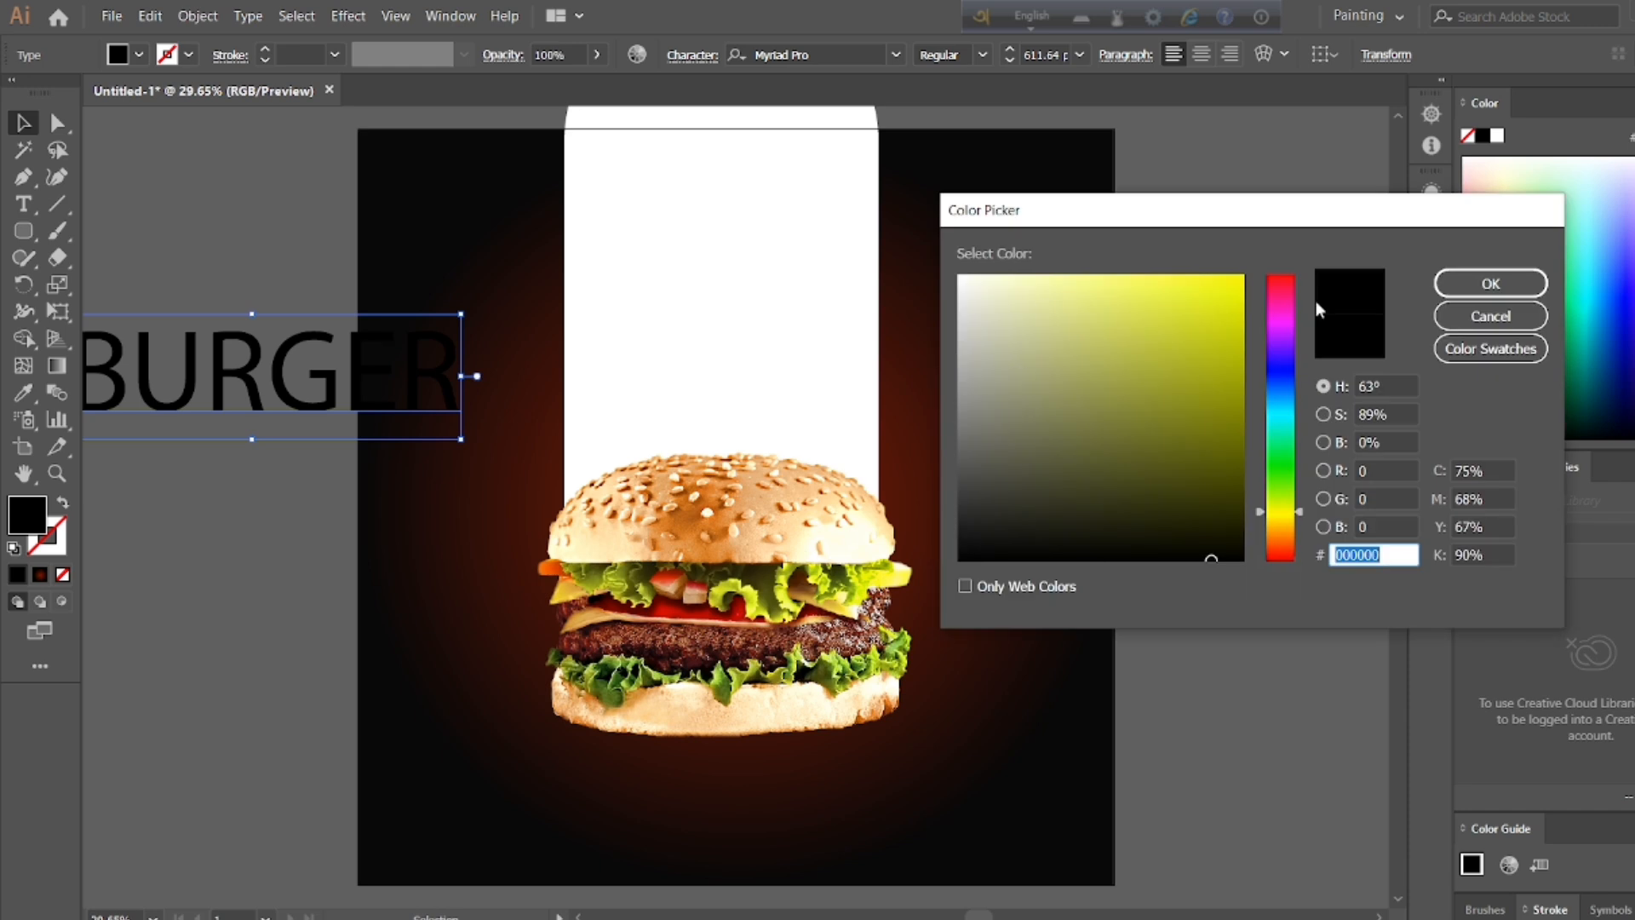
drag(1291, 558, 1285, 565)
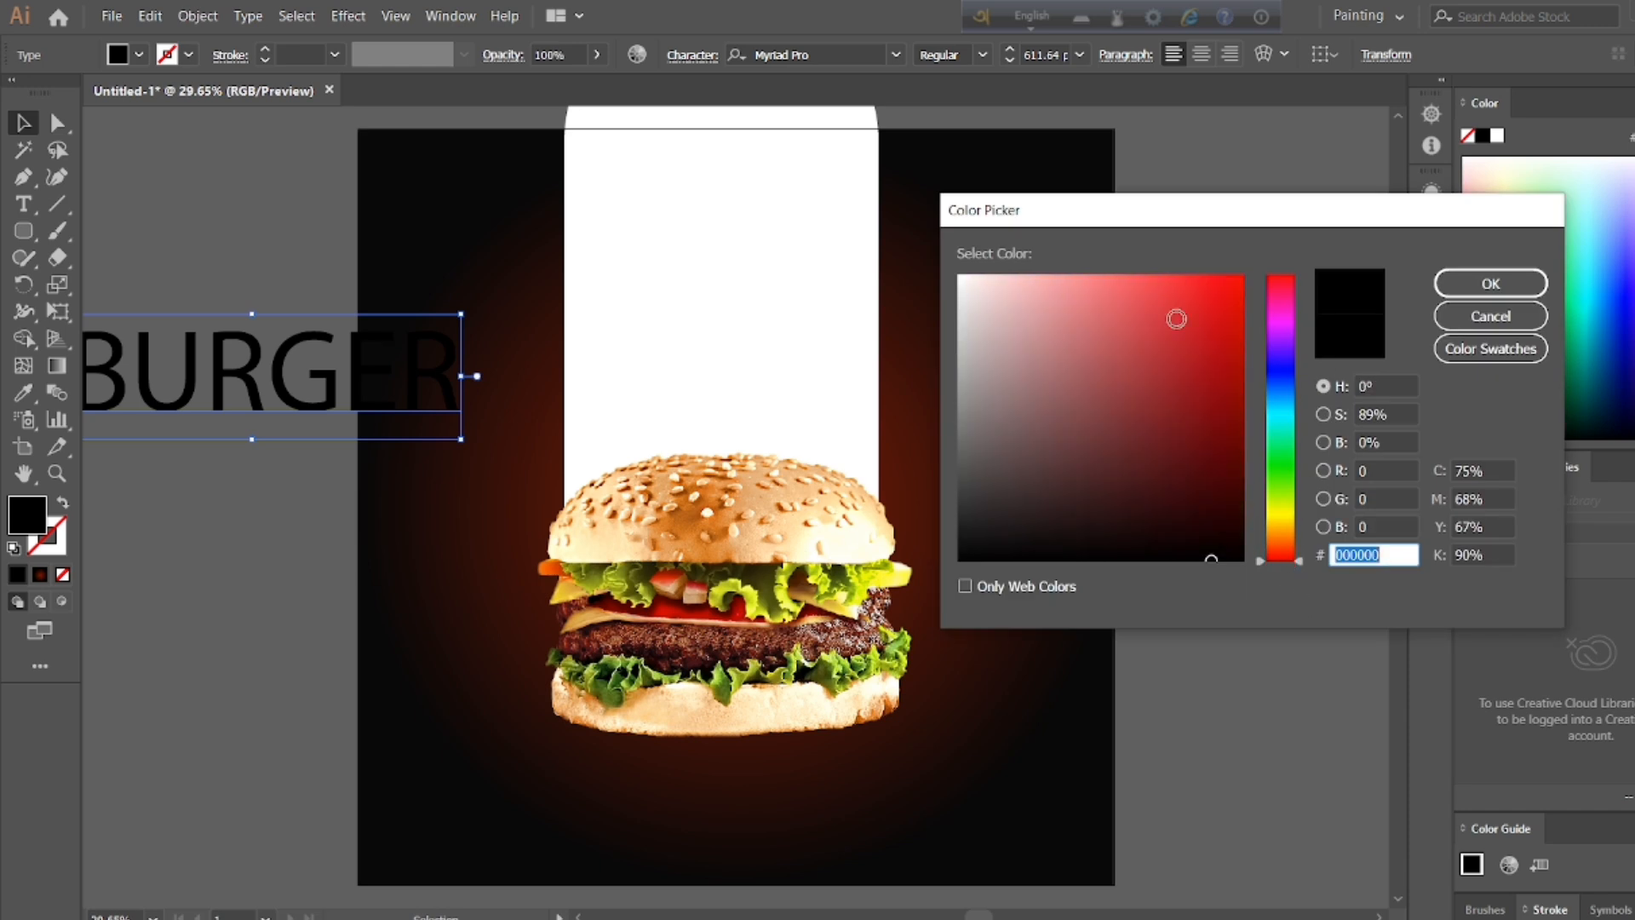
drag(1198, 364, 1224, 416)
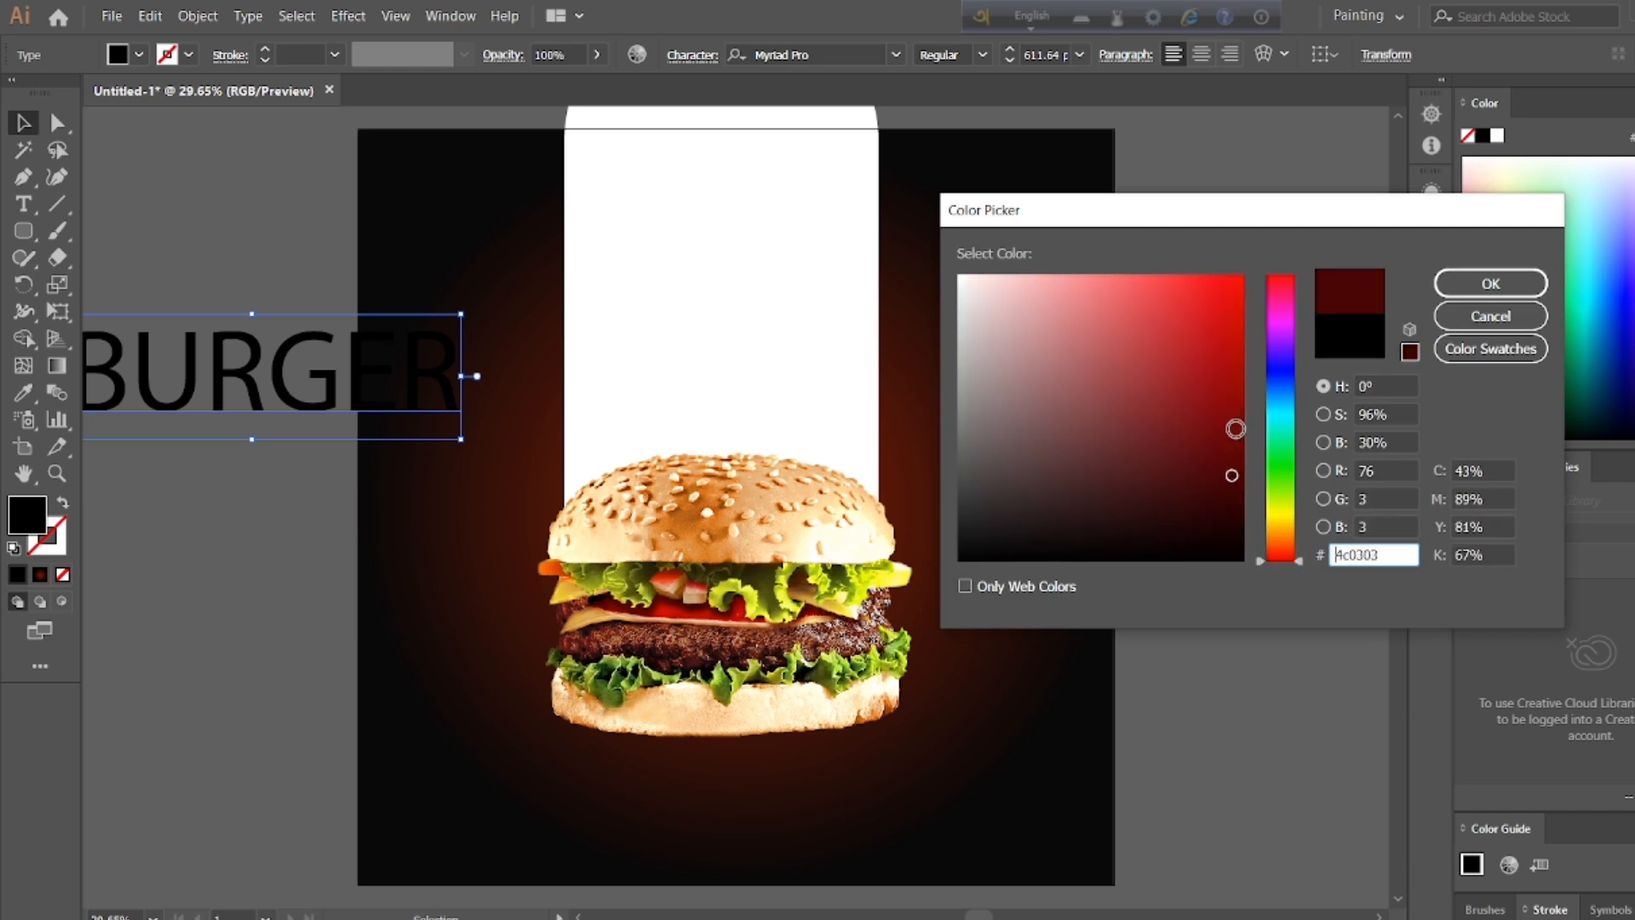
click(1490, 283)
Step: Give the BURGER text a black stroke with a weight of 21 pt
click(189, 54)
click(63, 93)
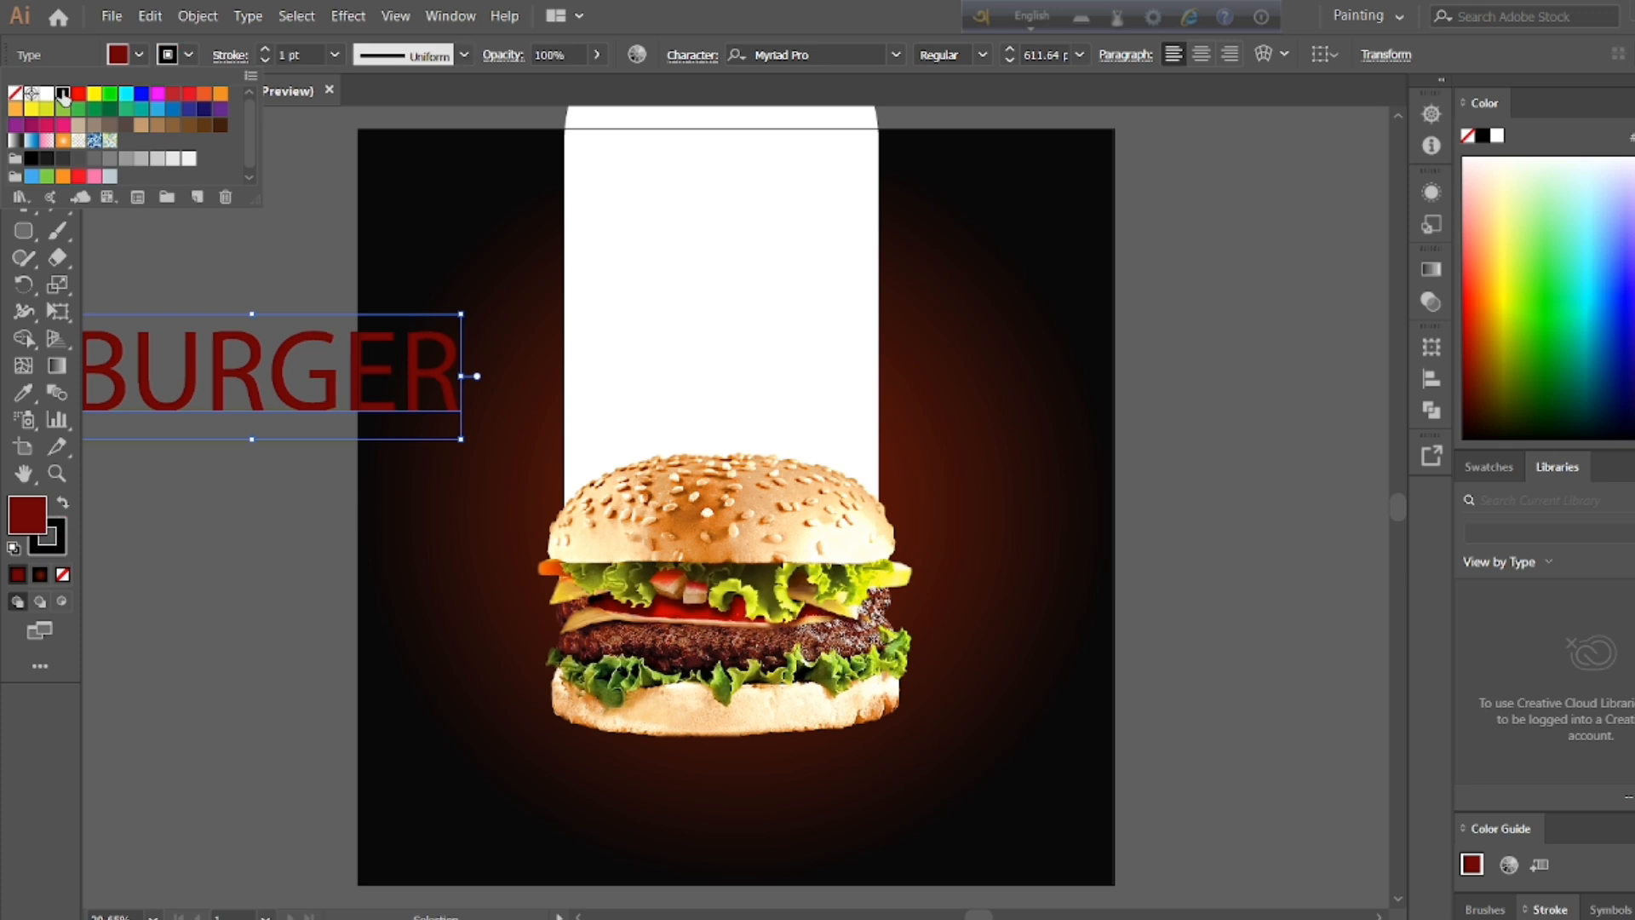
click(266, 50)
click(266, 50)
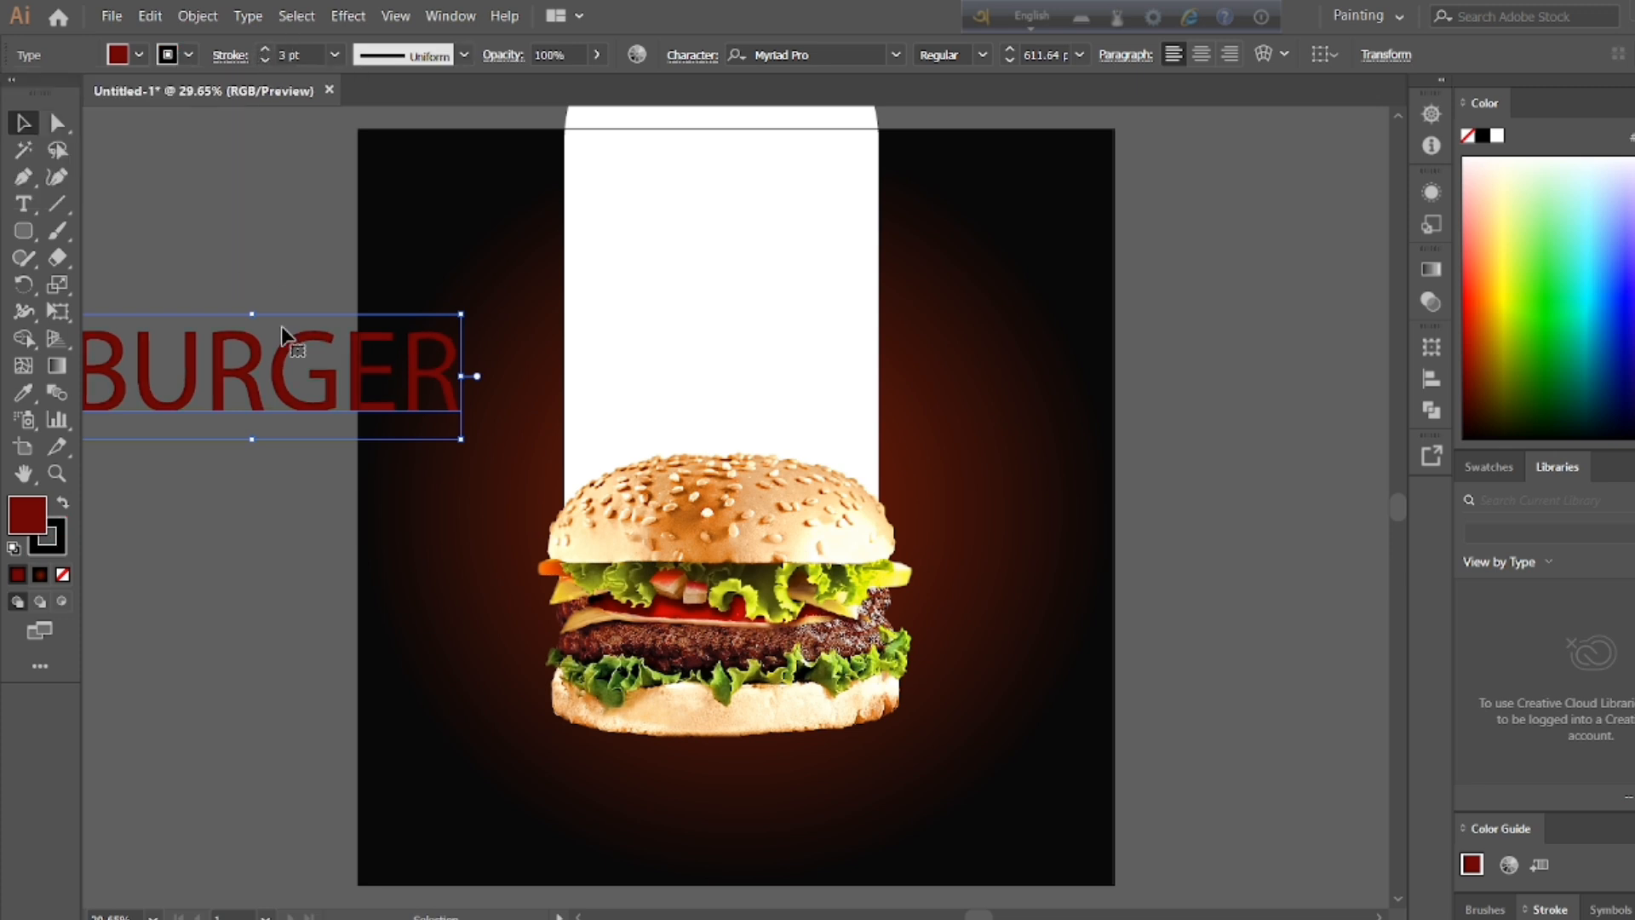
click(264, 50)
Step: Set the font of the BURGER text to Muara
double_click(260, 383)
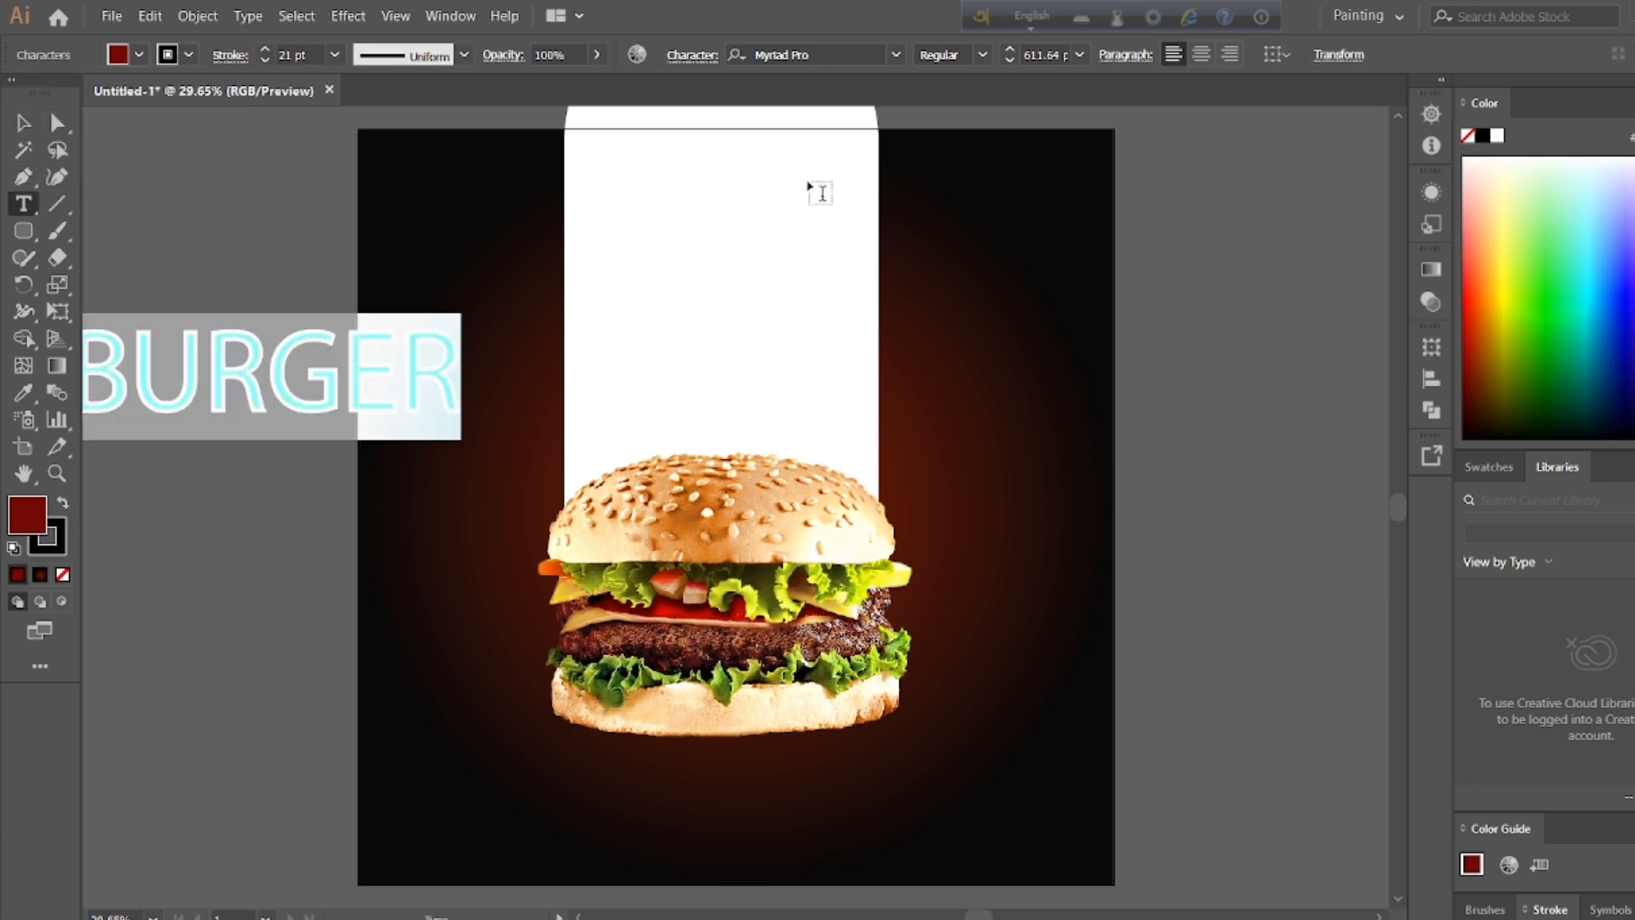
click(896, 54)
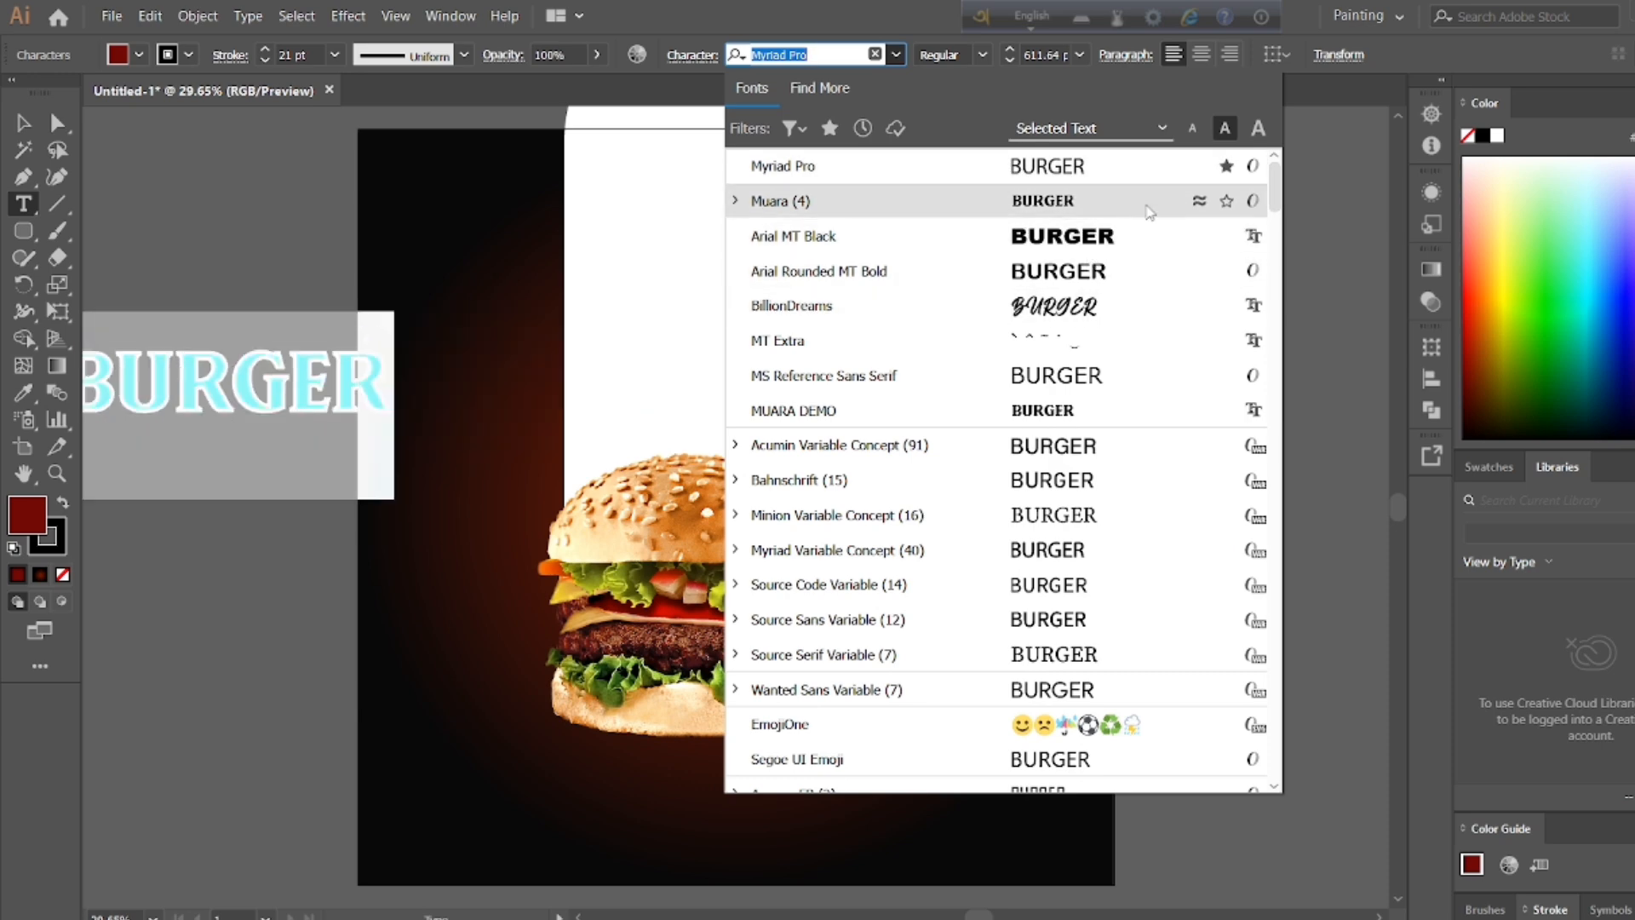
click(1143, 208)
click(25, 126)
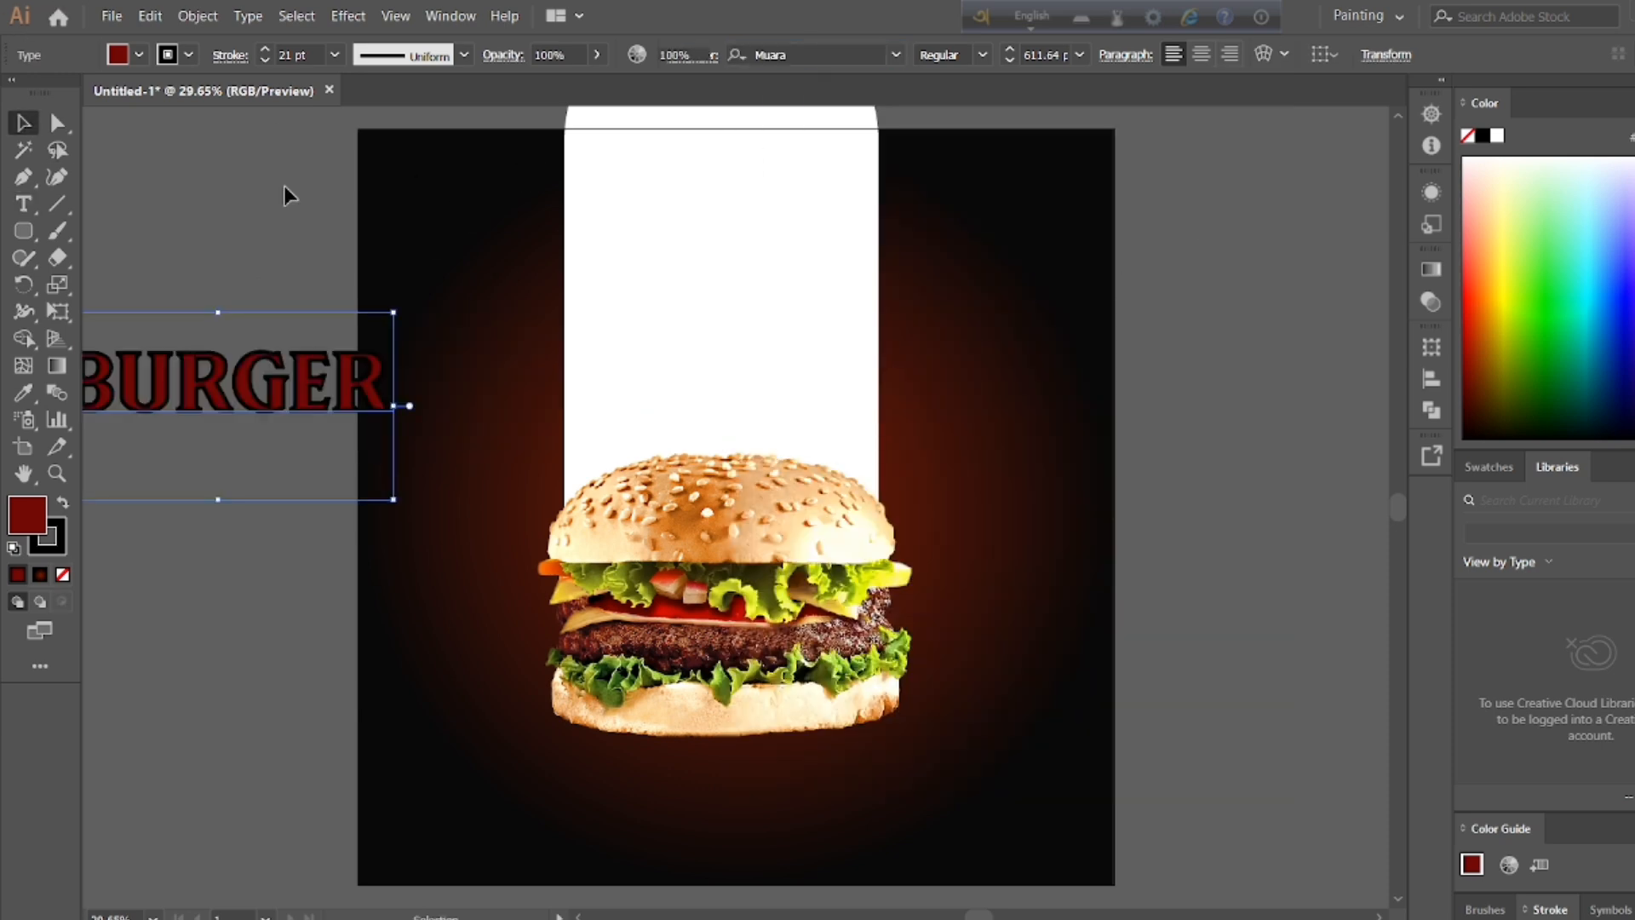
click(284, 186)
Step: Move the BURGER text clear of the artboard and enlarge it to about 680.2 pt
key(h)
drag(438, 529, 738, 506)
click(26, 126)
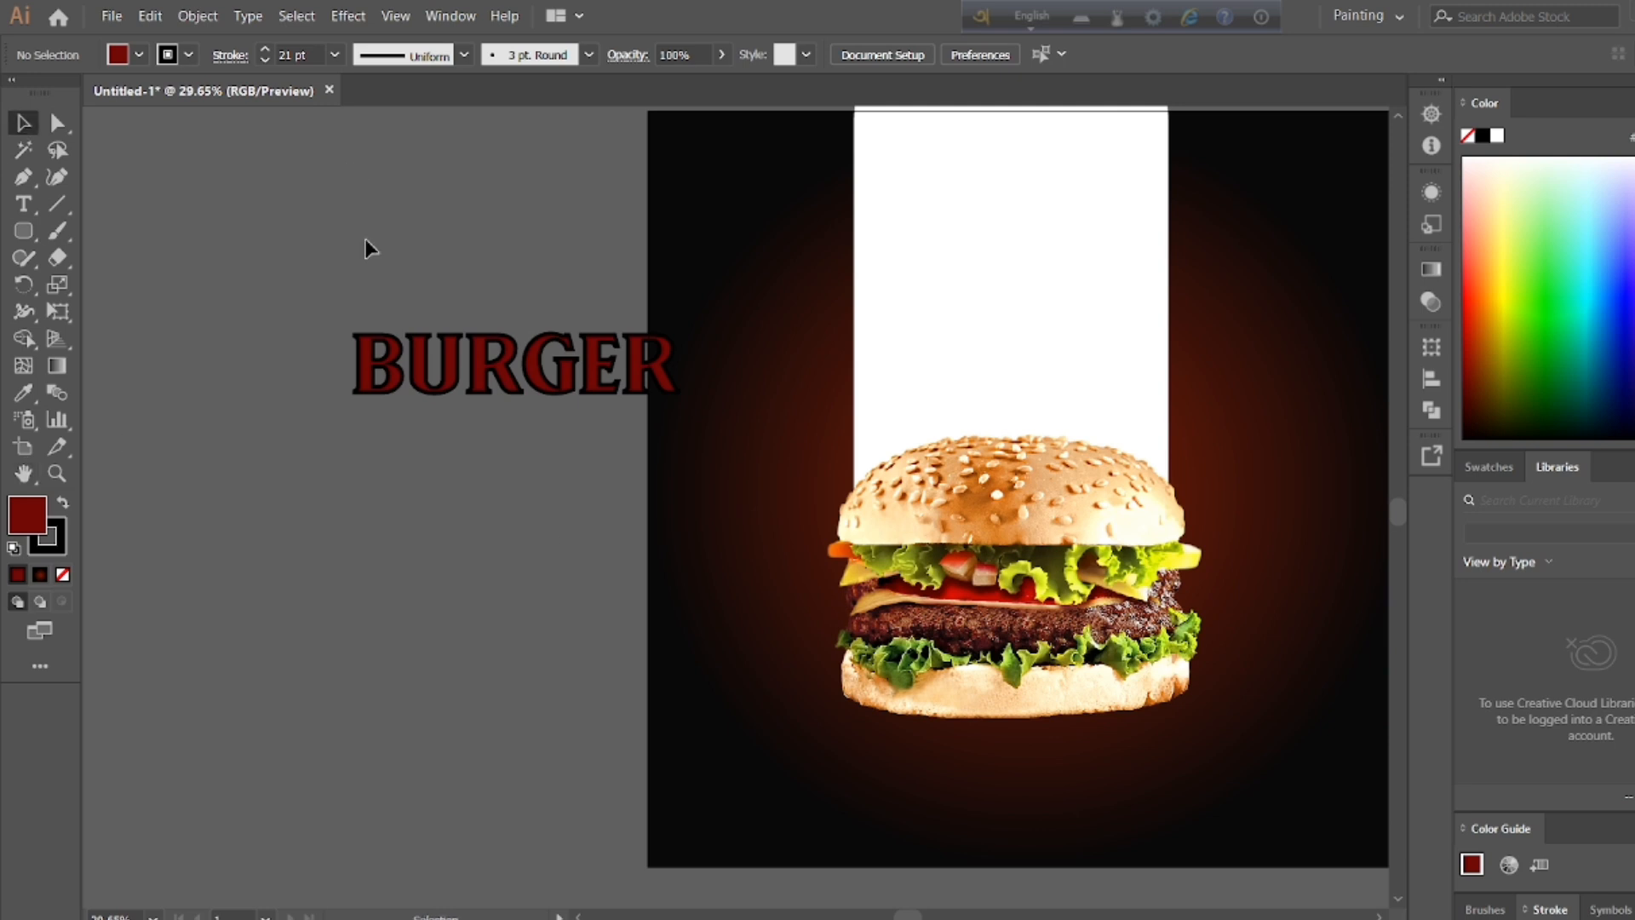
triple_click(514, 365)
drag(508, 372, 337, 391)
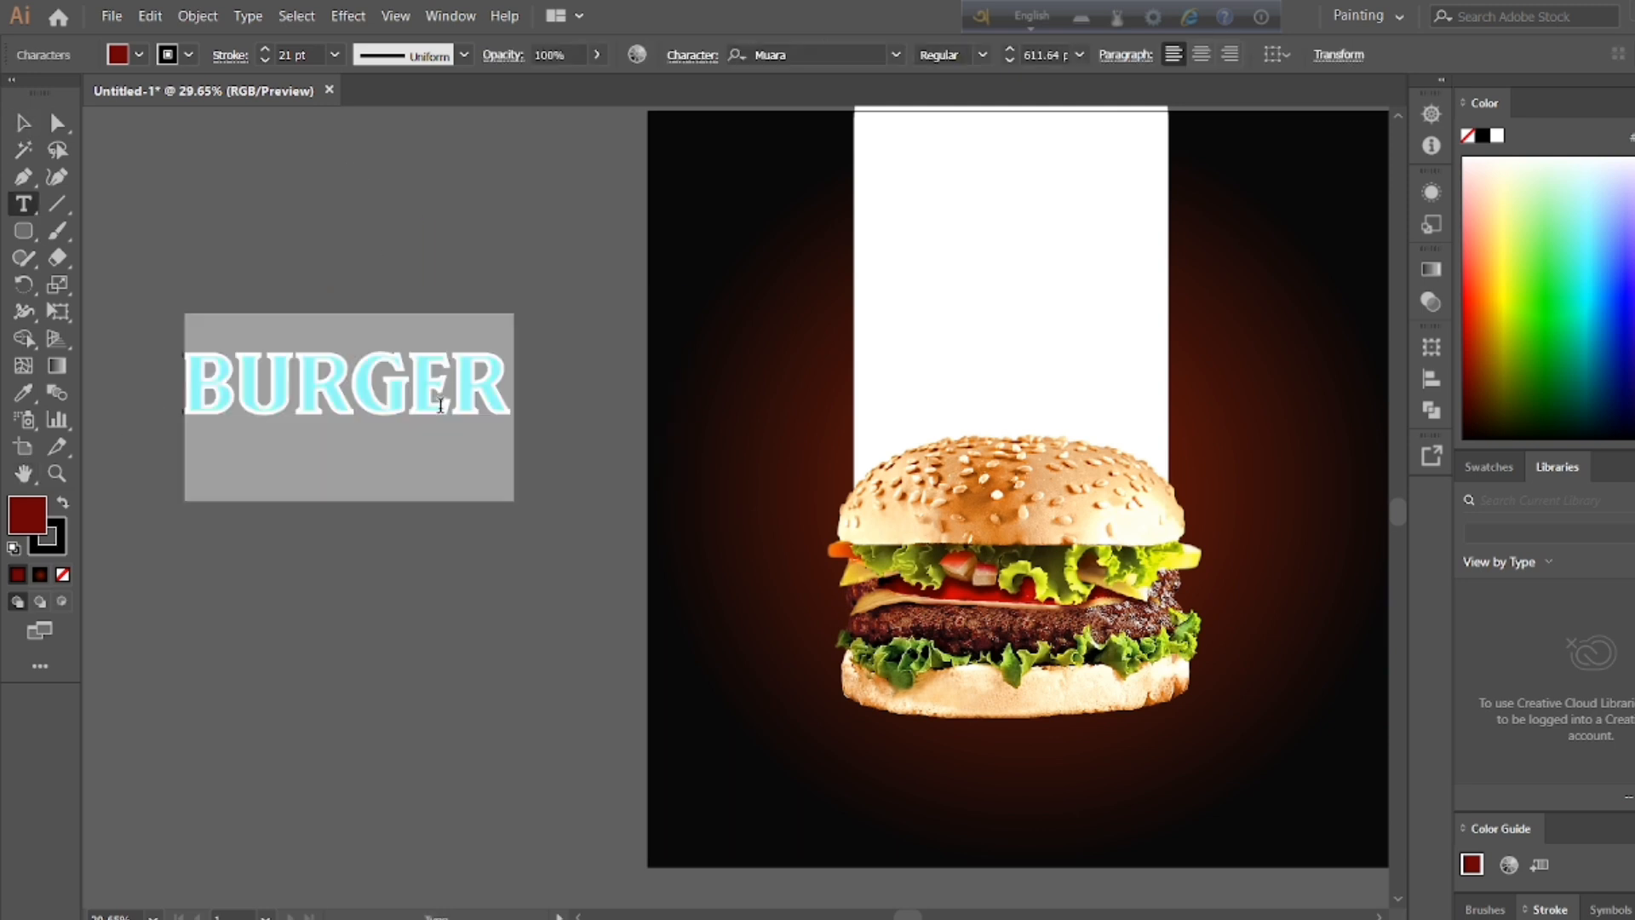
drag(514, 501, 555, 523)
ctrl+click(555, 524)
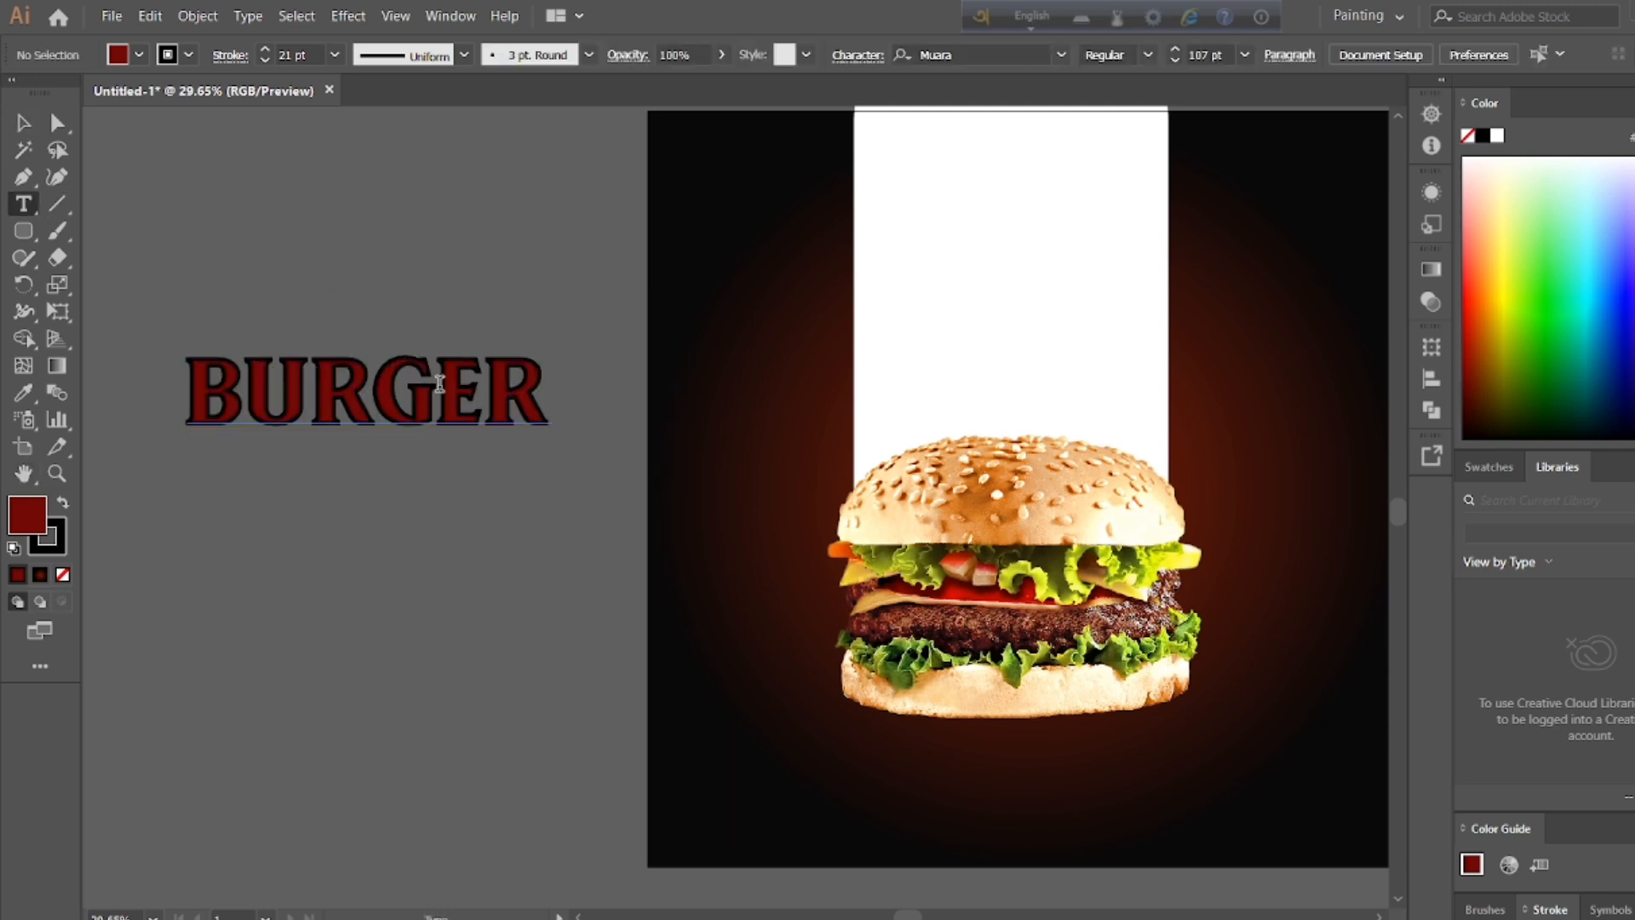
double_click(291, 396)
key(Escape)
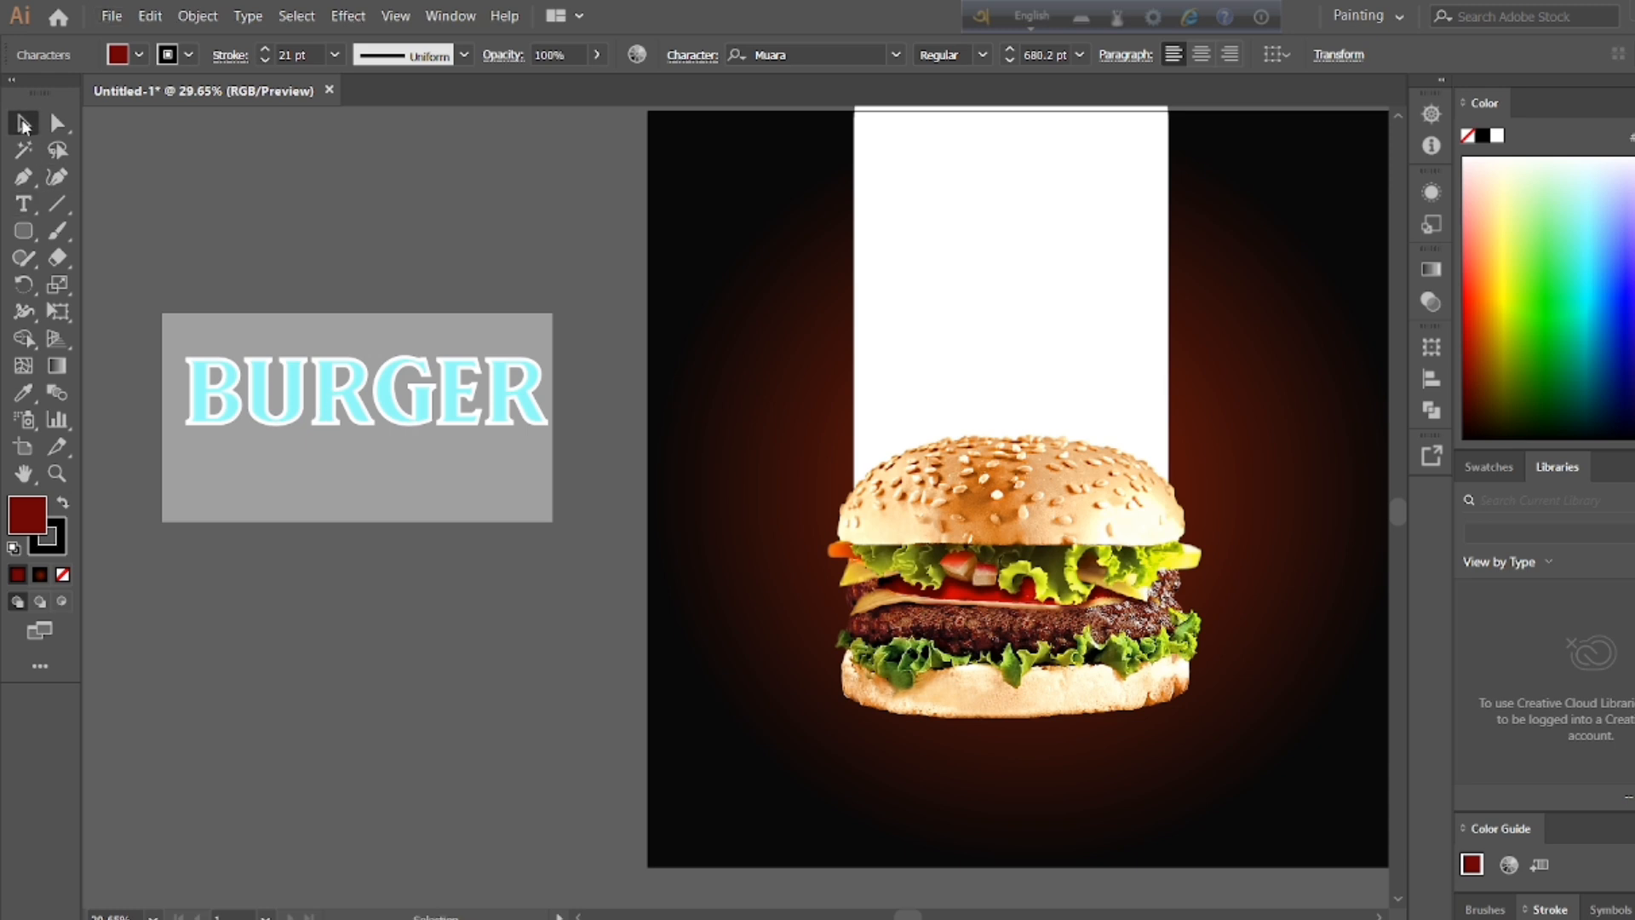
Step: Duplicate the BURGER text vertically into a tightly spaced stack of five rows
drag(370, 398, 350, 160)
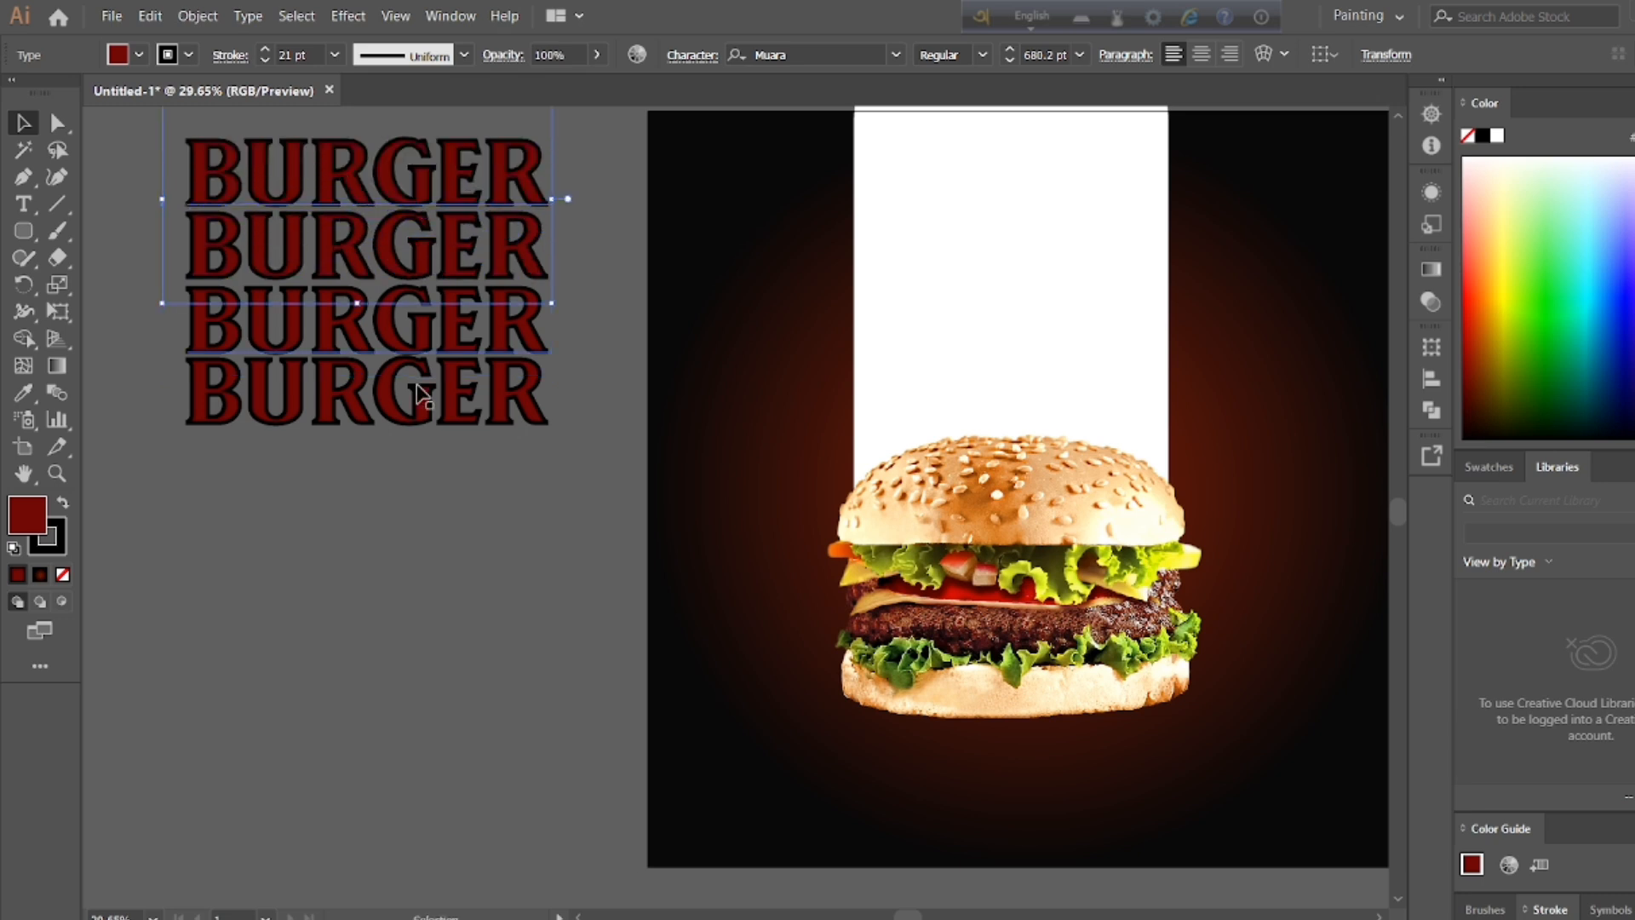
double_click(262, 443)
key(ctrl+a)
click(17, 124)
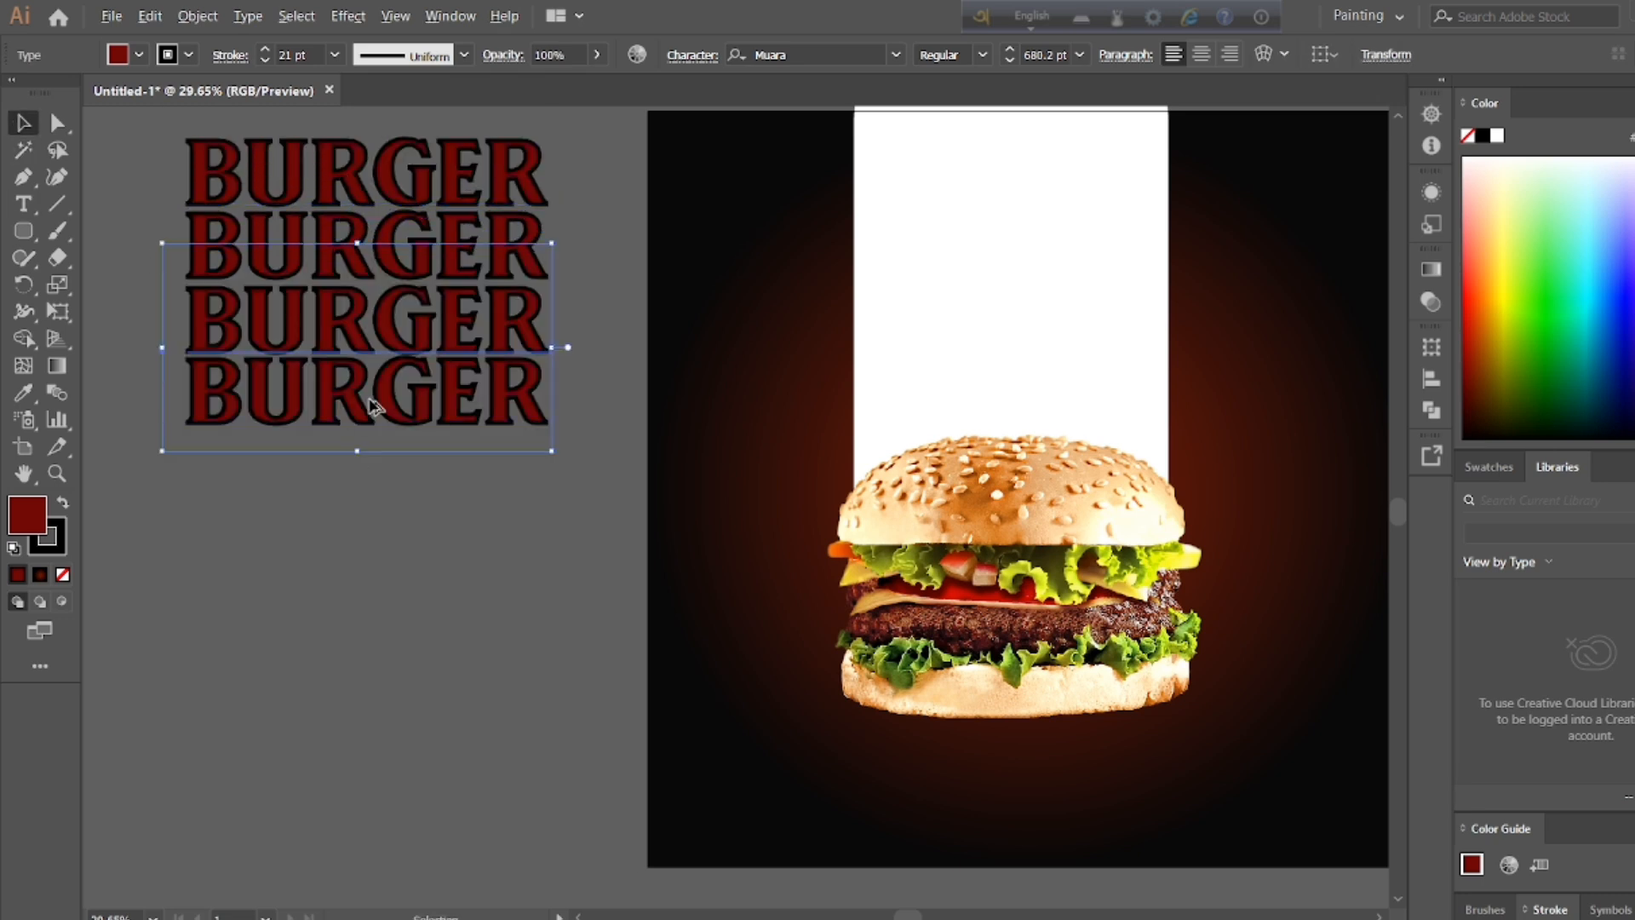
drag(376, 406, 374, 543)
click(24, 204)
click(104, 175)
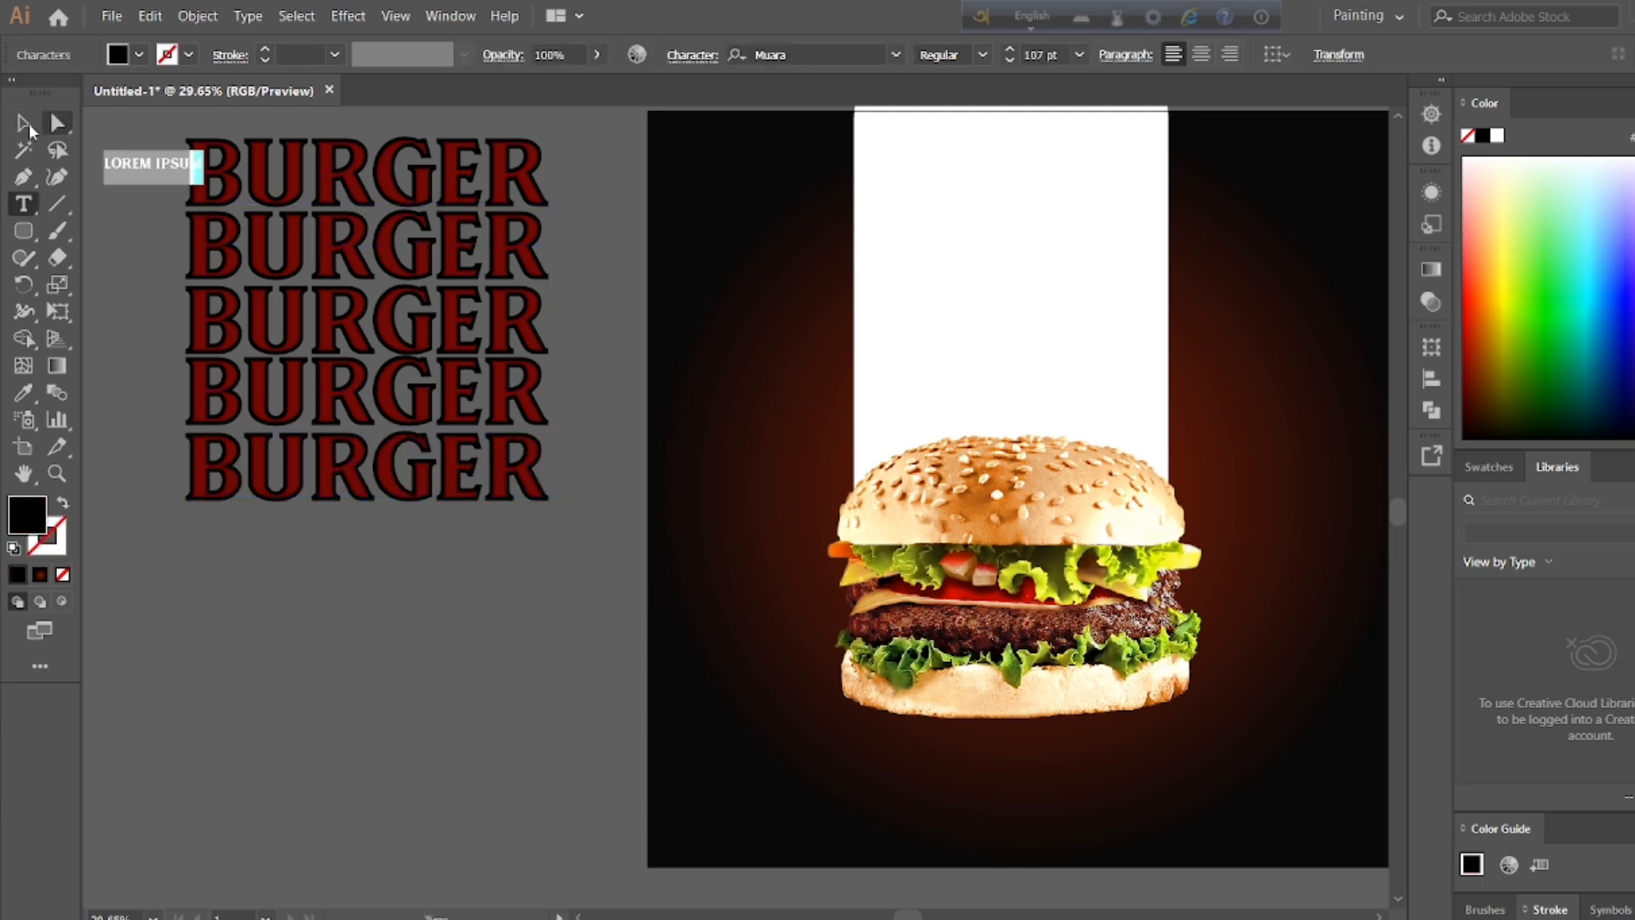
key(BackSpace)
double_click(19, 125)
click(948, 875)
Step: Select all five BURGER text rows and convert them to outlines
click(126, 165)
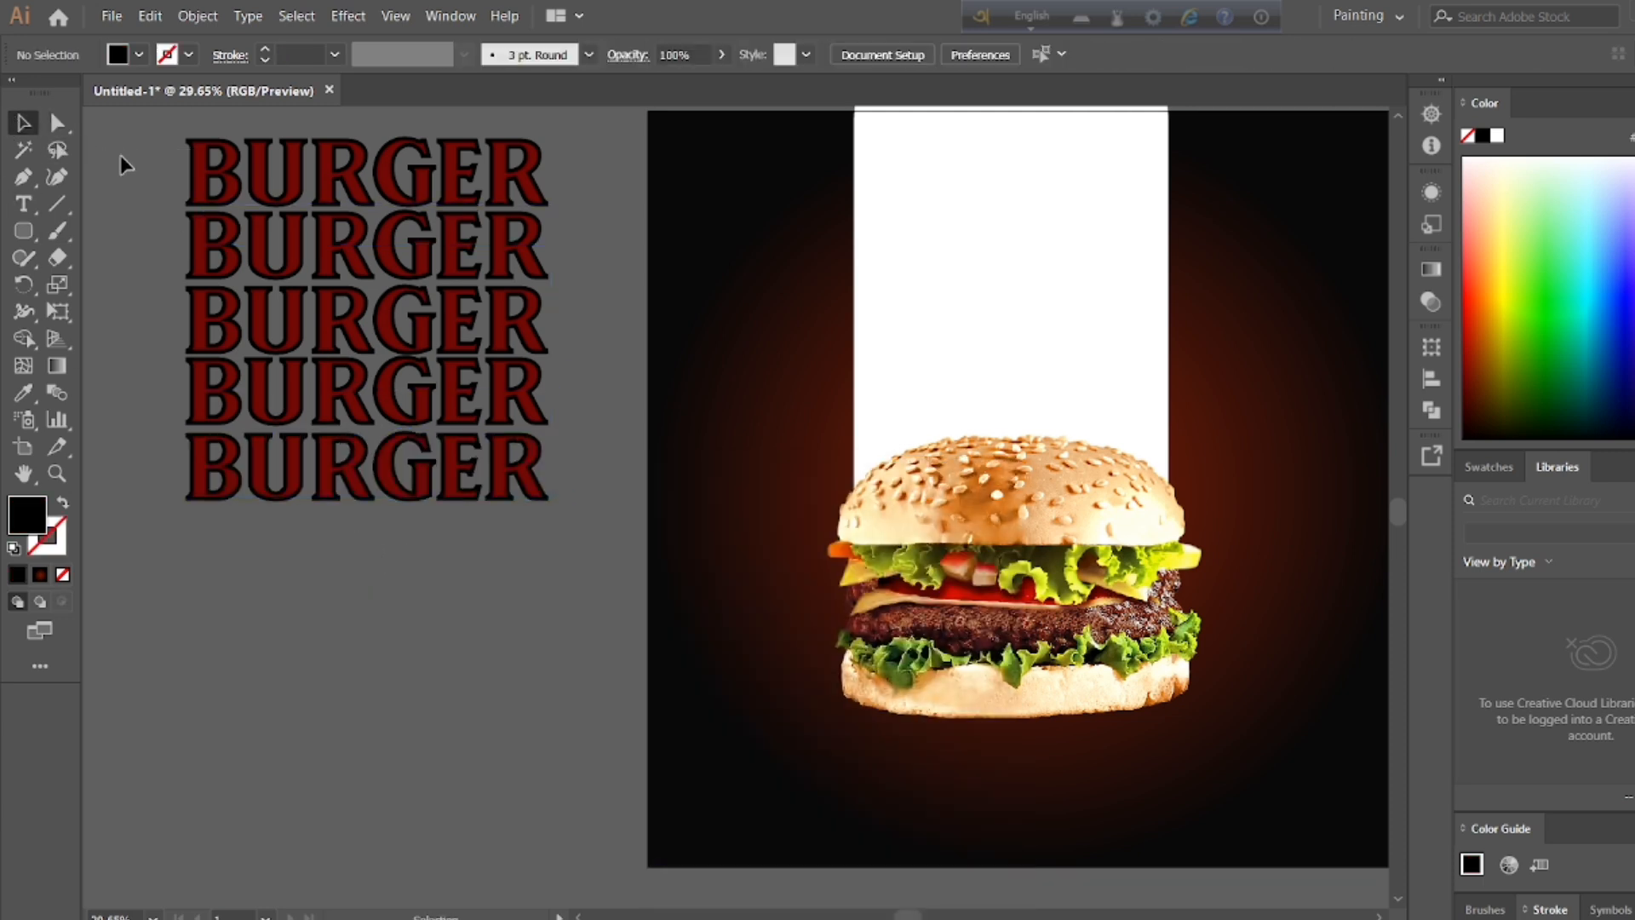
click(552, 527)
right_click(464, 520)
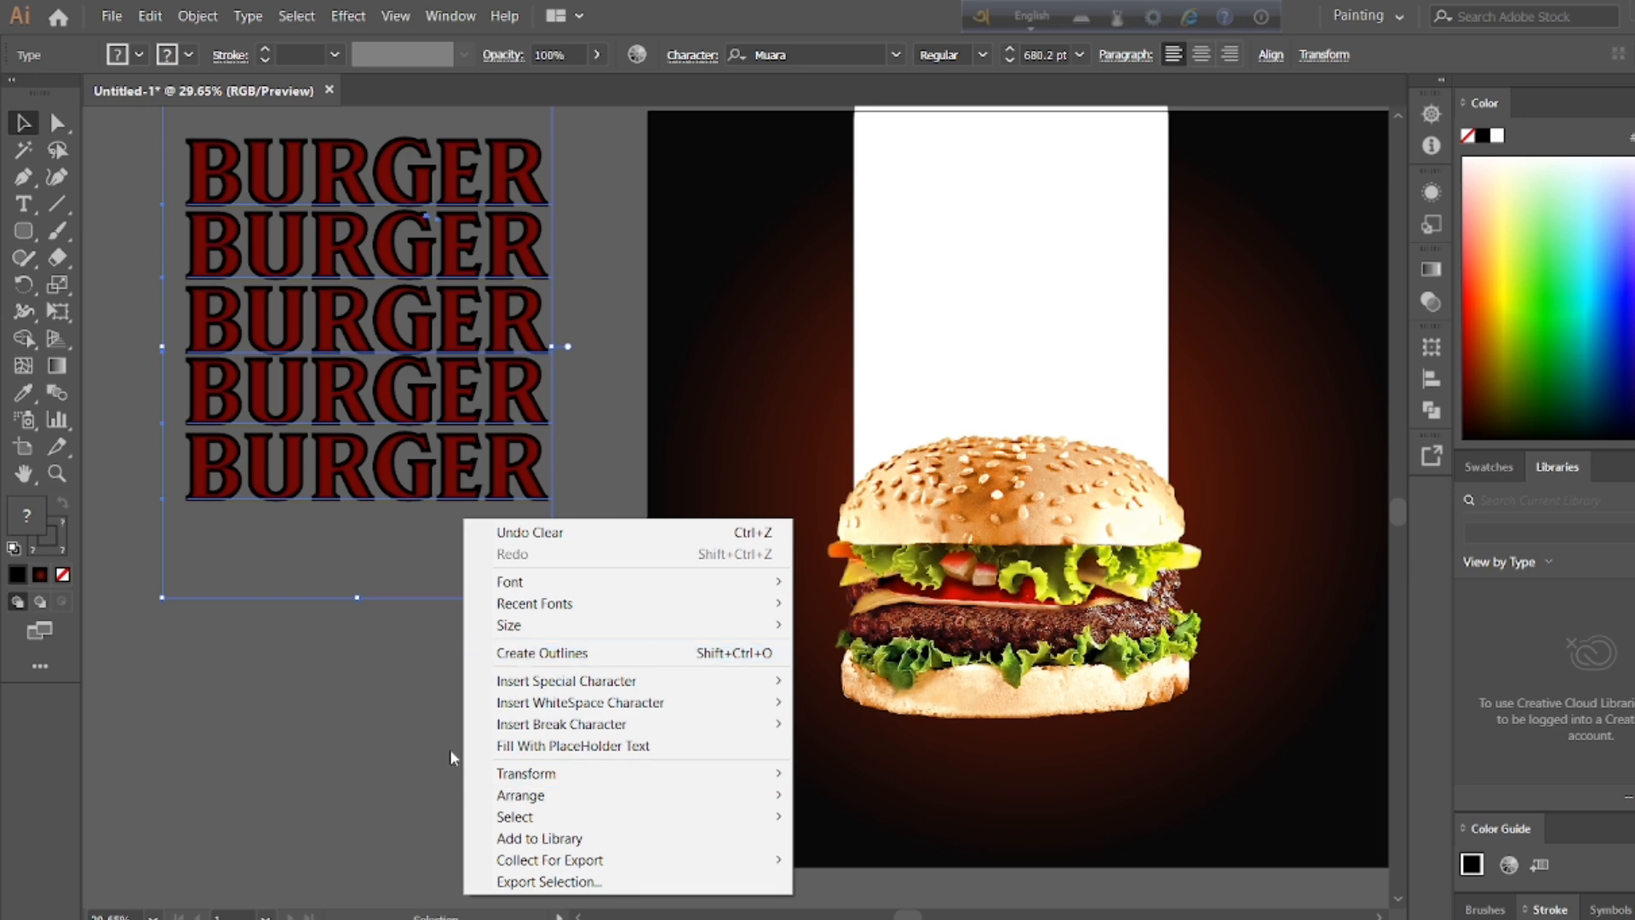
click(541, 652)
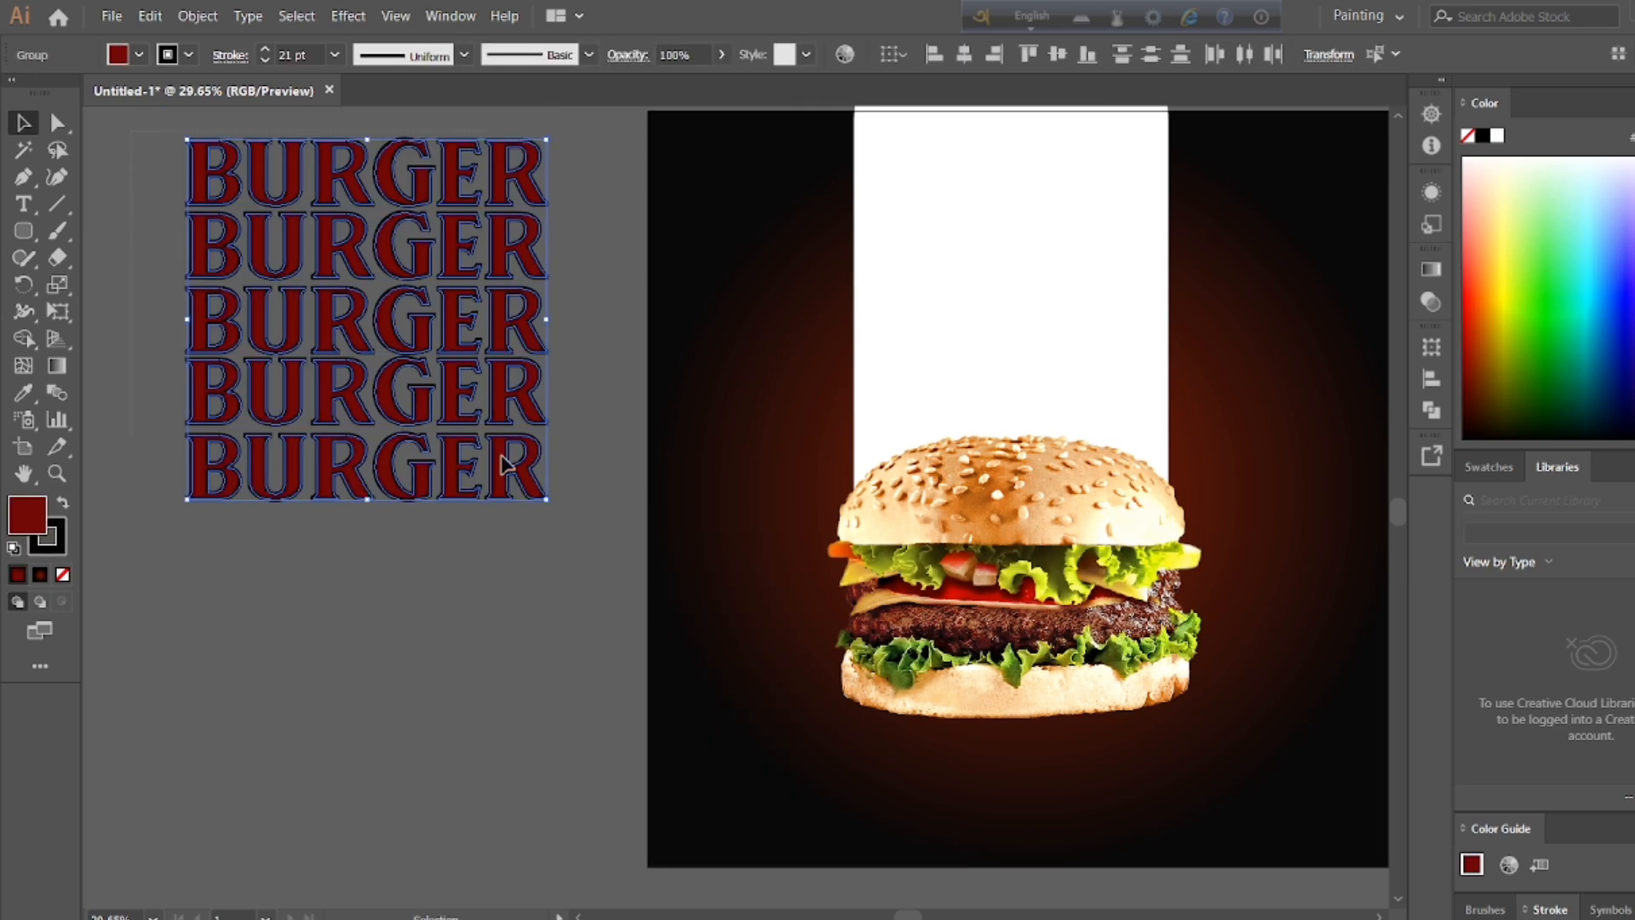
Step: Duplicate the five outlined BURGER rows directly below the originals to make a stack of ten rows
click(136, 256)
double_click(208, 164)
double_click(87, 393)
drag(160, 123, 518, 496)
right_click(518, 495)
click(549, 643)
click(477, 581)
drag(137, 133, 513, 819)
right_click(531, 486)
click(507, 456)
click(157, 345)
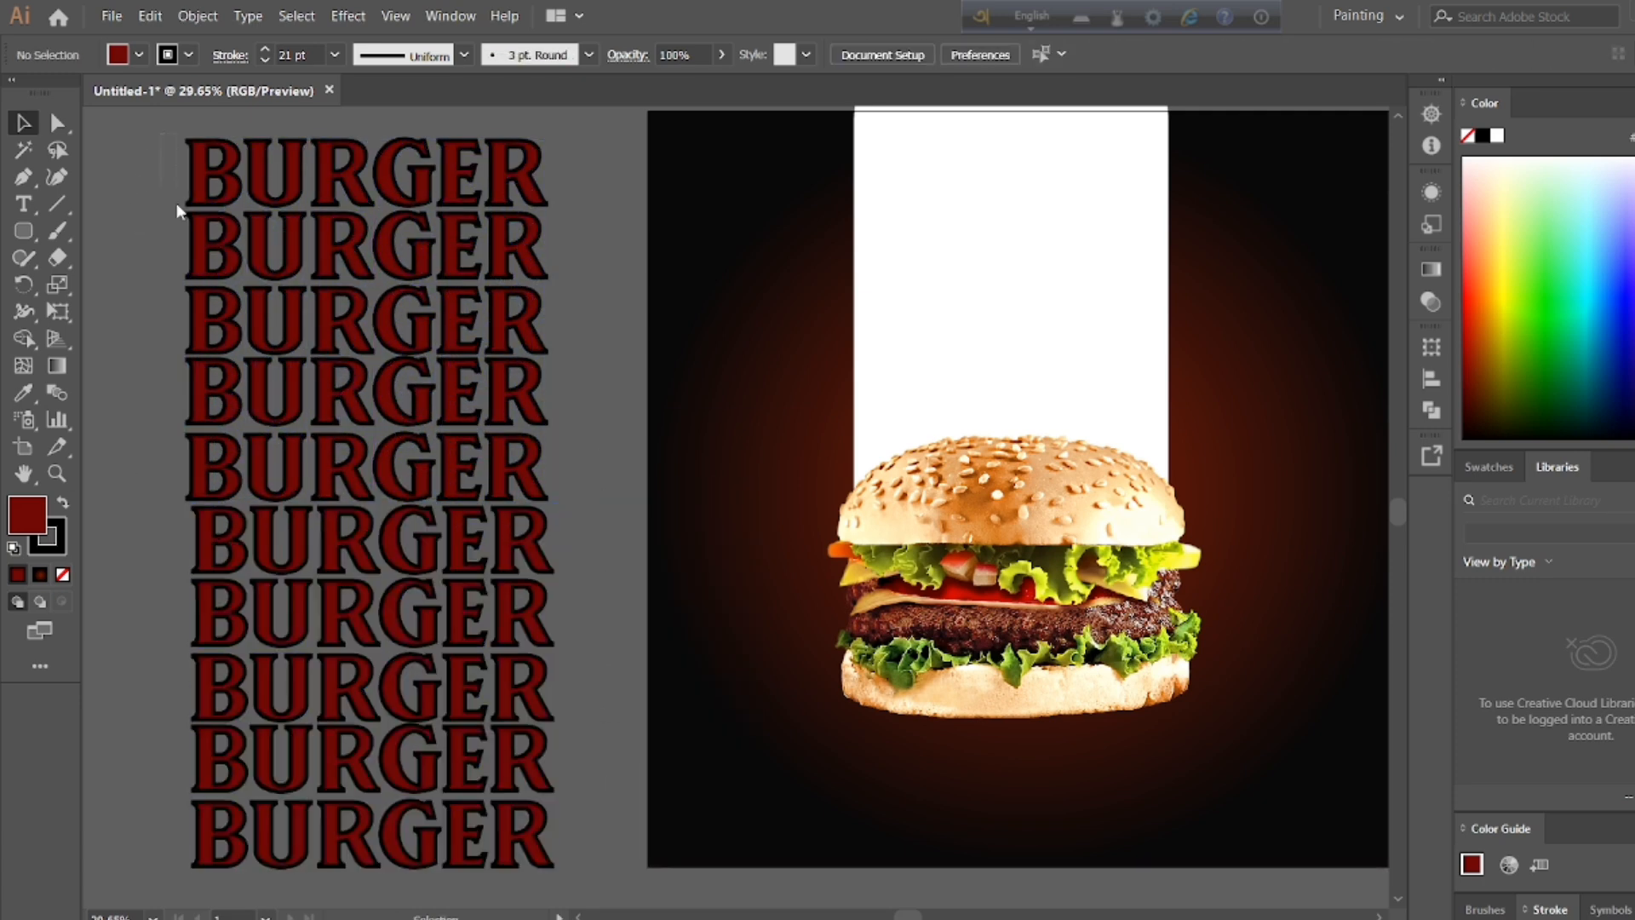
Step: Try ungrouping the ten outlined BURGER rows and undo the ungrouping
drag(176, 203, 530, 851)
right_click(527, 845)
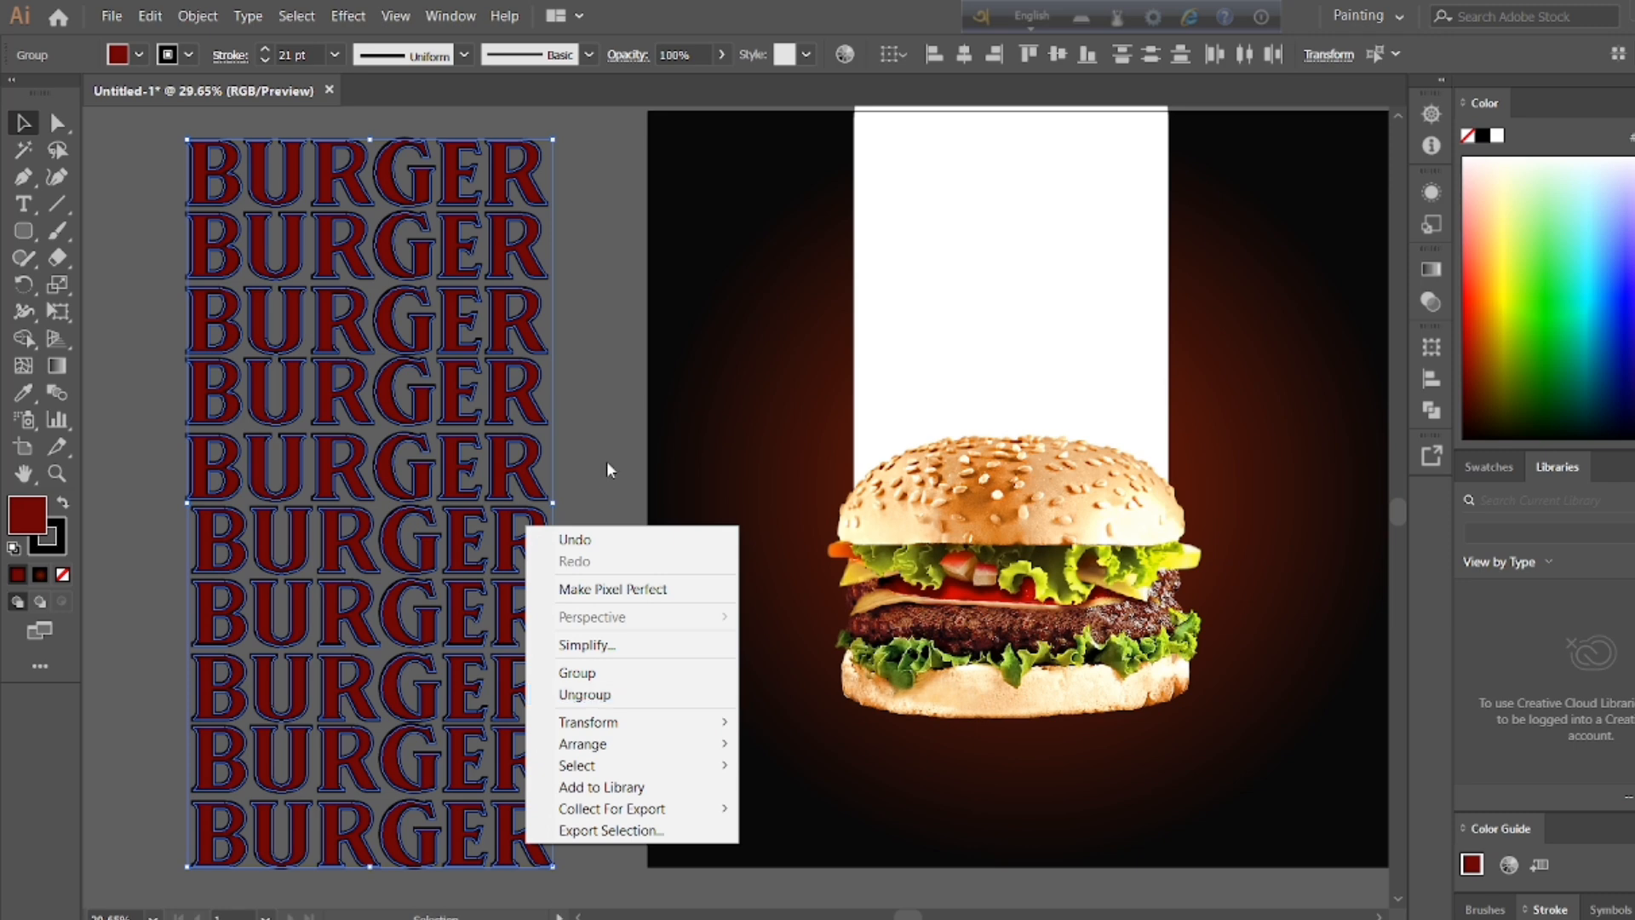
click(596, 694)
drag(146, 140, 547, 877)
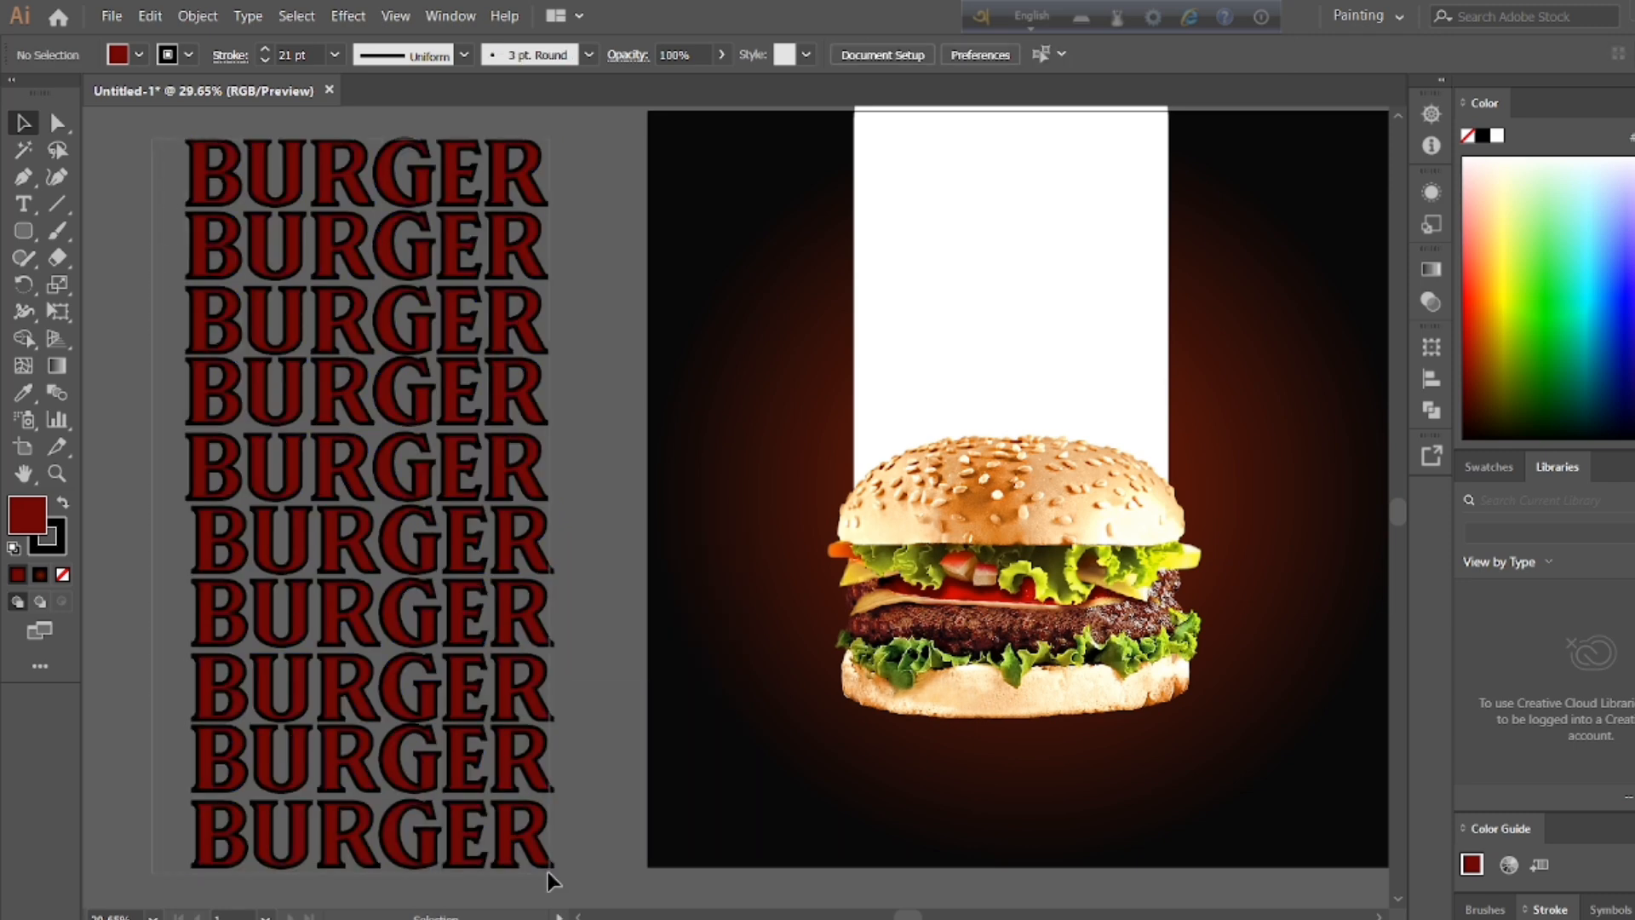
right_click(533, 757)
click(596, 603)
right_click(178, 274)
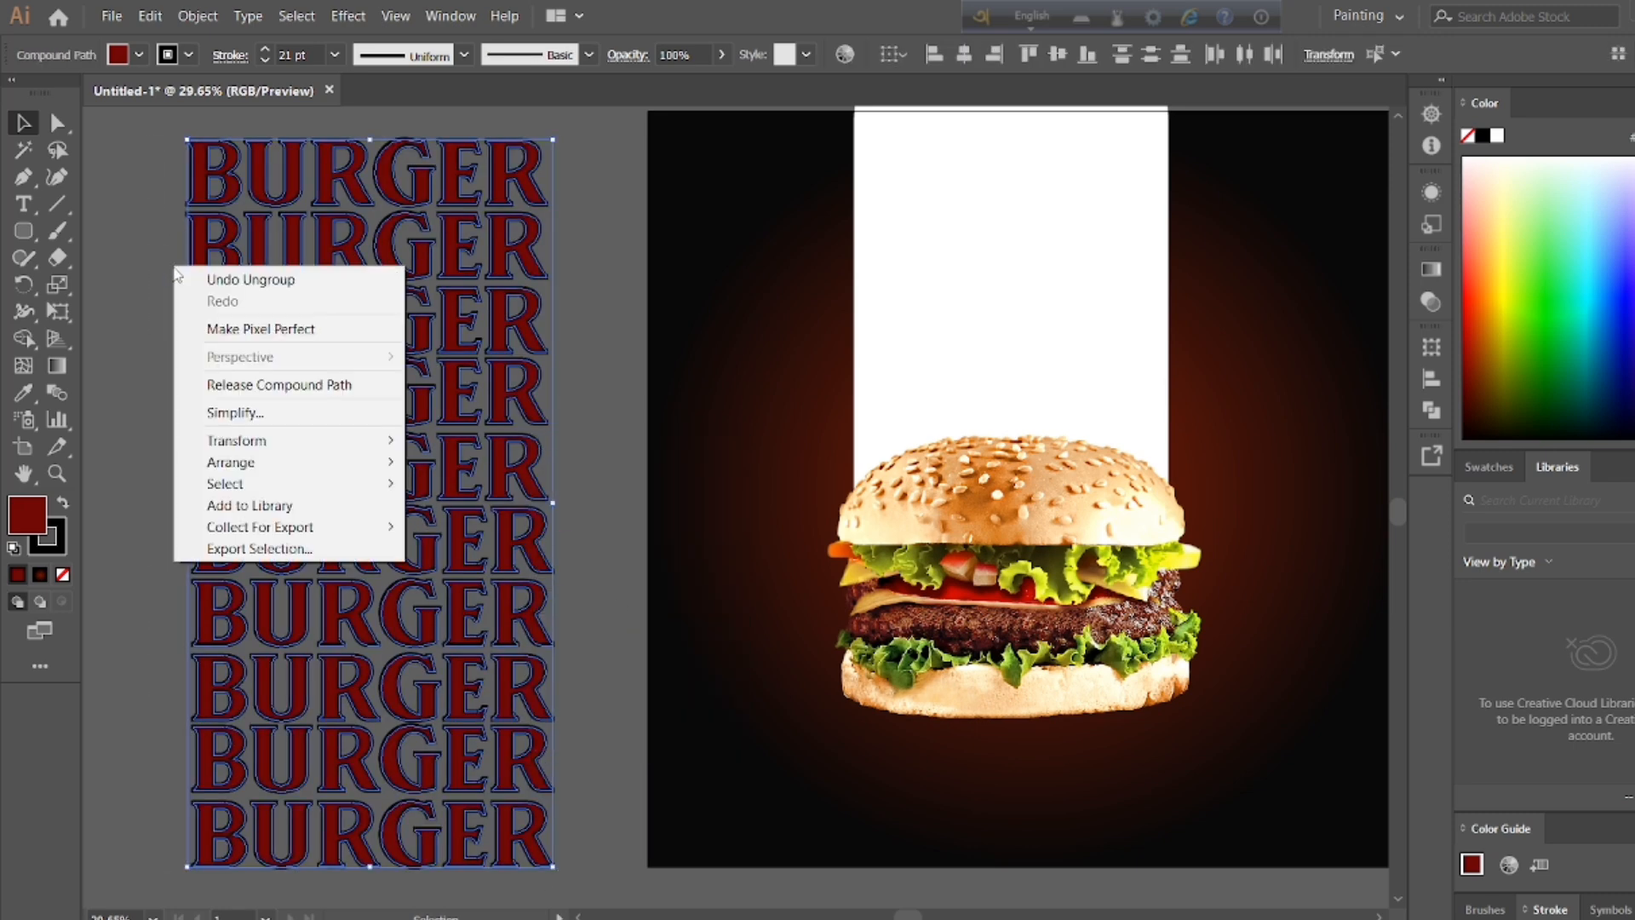
click(247, 279)
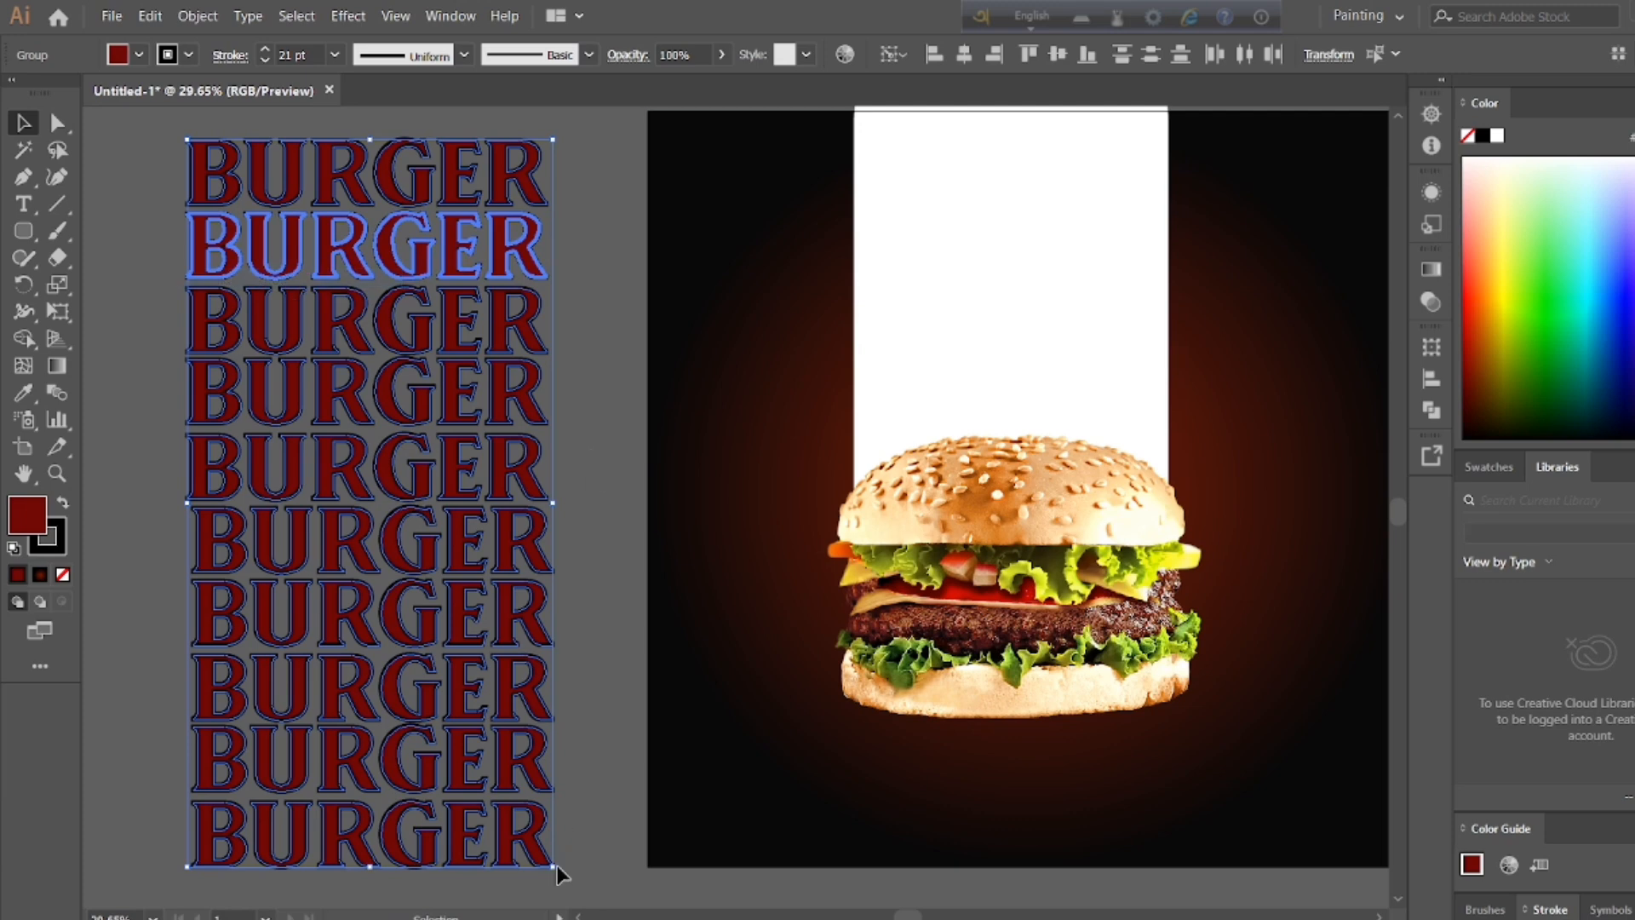
Step: Try tilting the stack of BURGER rows diagonally, and undo the rotation and the accidental shift of the background rectangle
drag(558, 875, 711, 690)
click(673, 528)
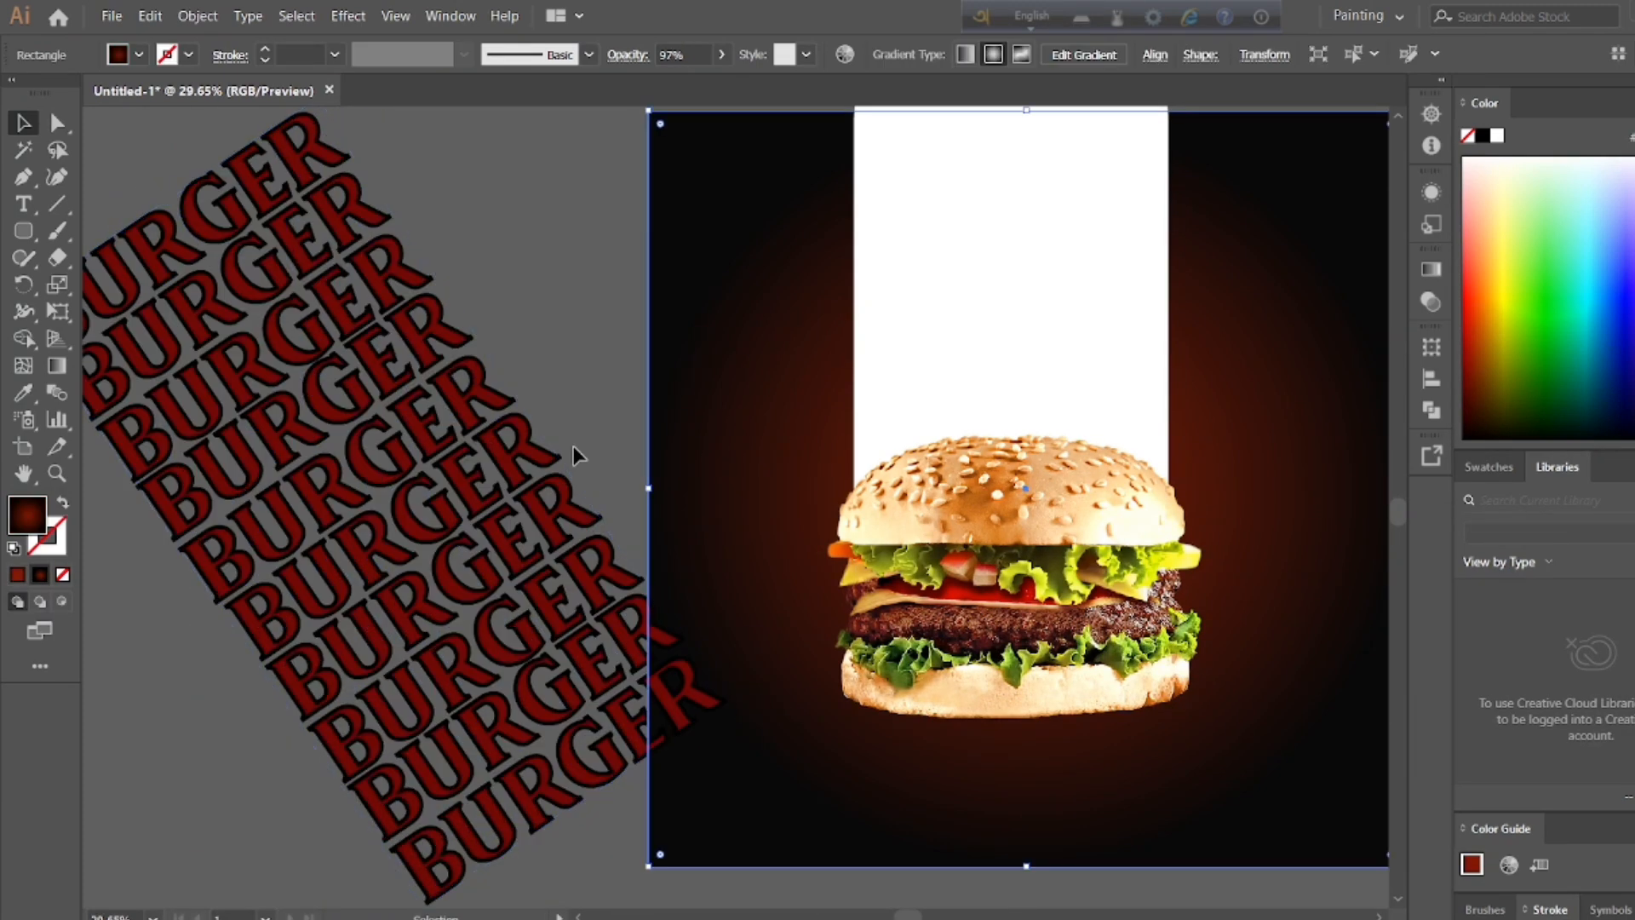
scroll(574, 448, left, 1)
click(635, 730)
click(633, 392)
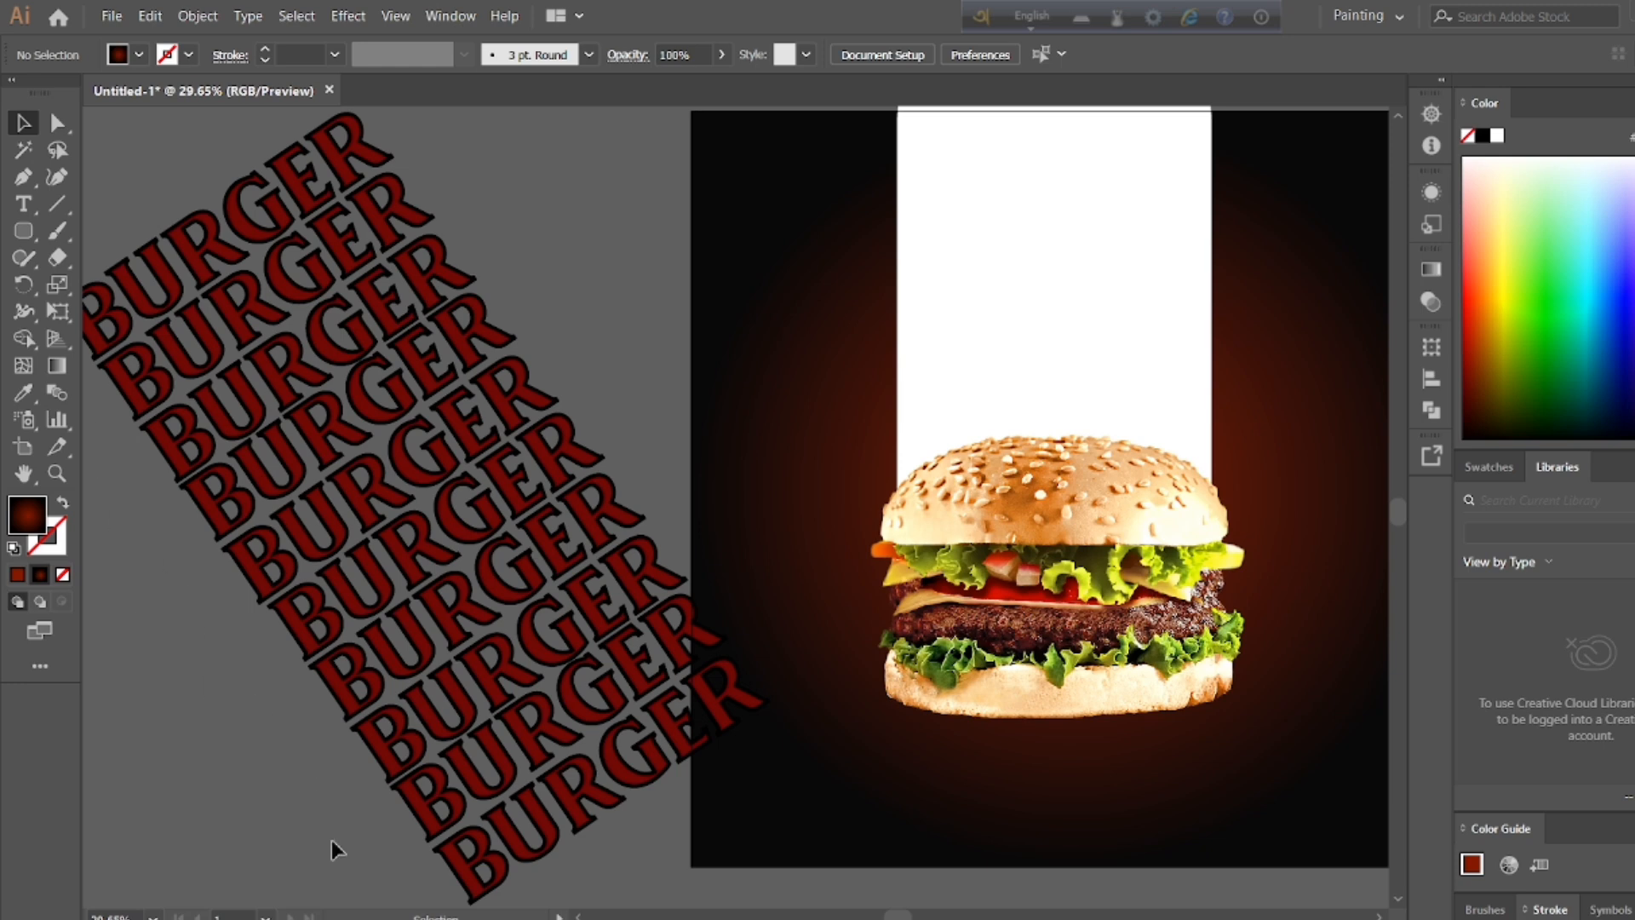
drag(494, 566, 599, 642)
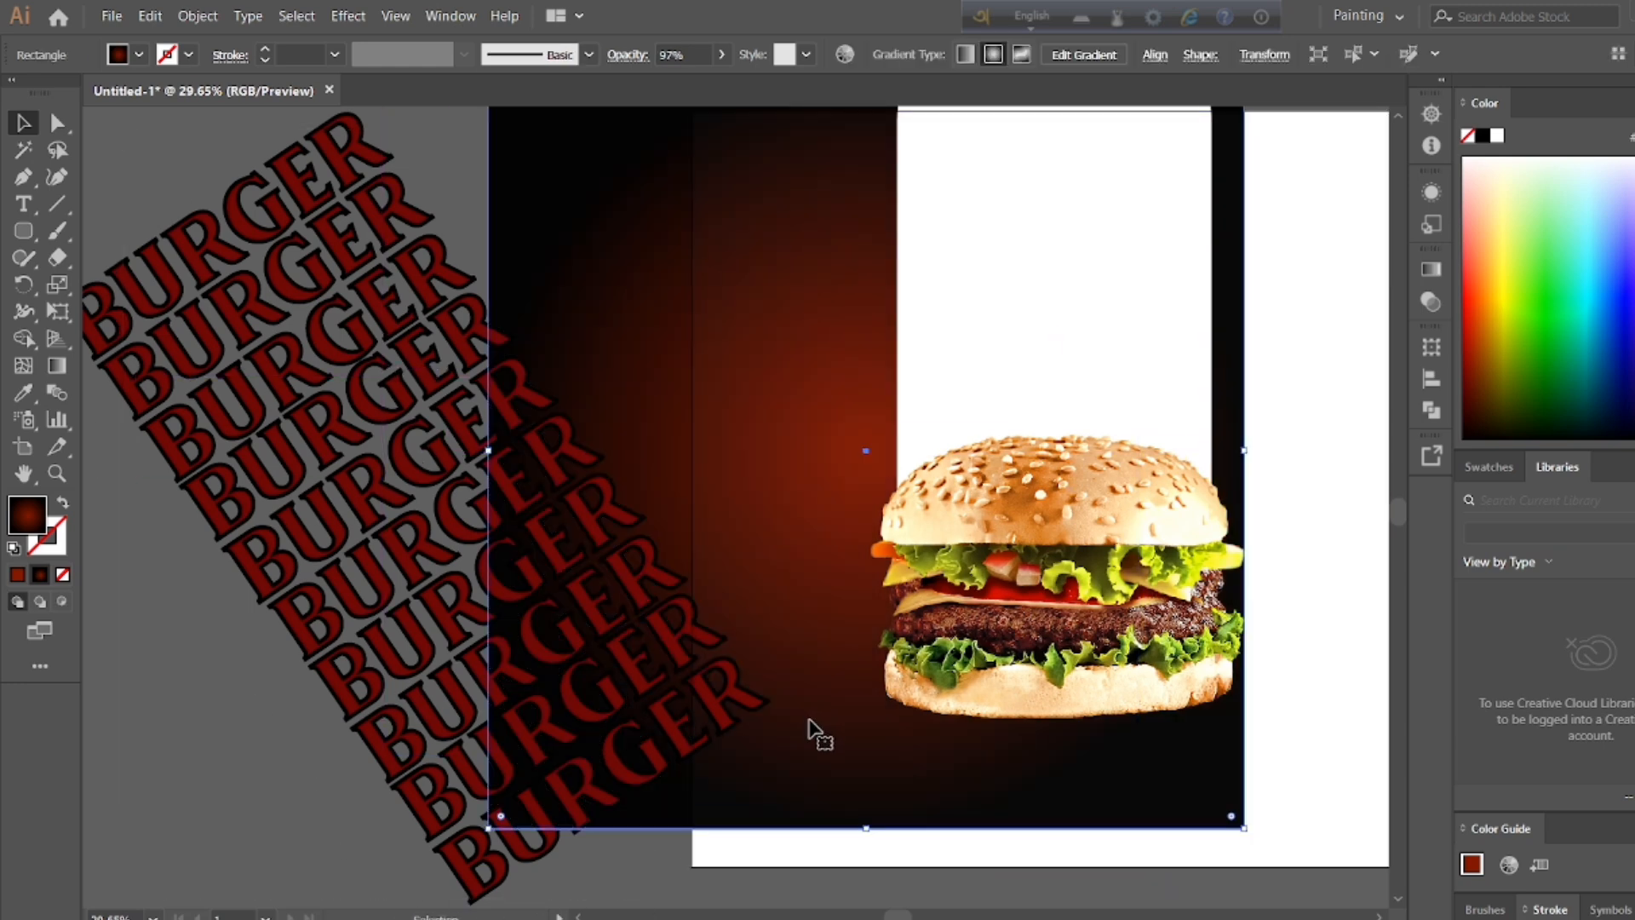
key(ctrl+z)
click(615, 279)
drag(88, 209, 705, 821)
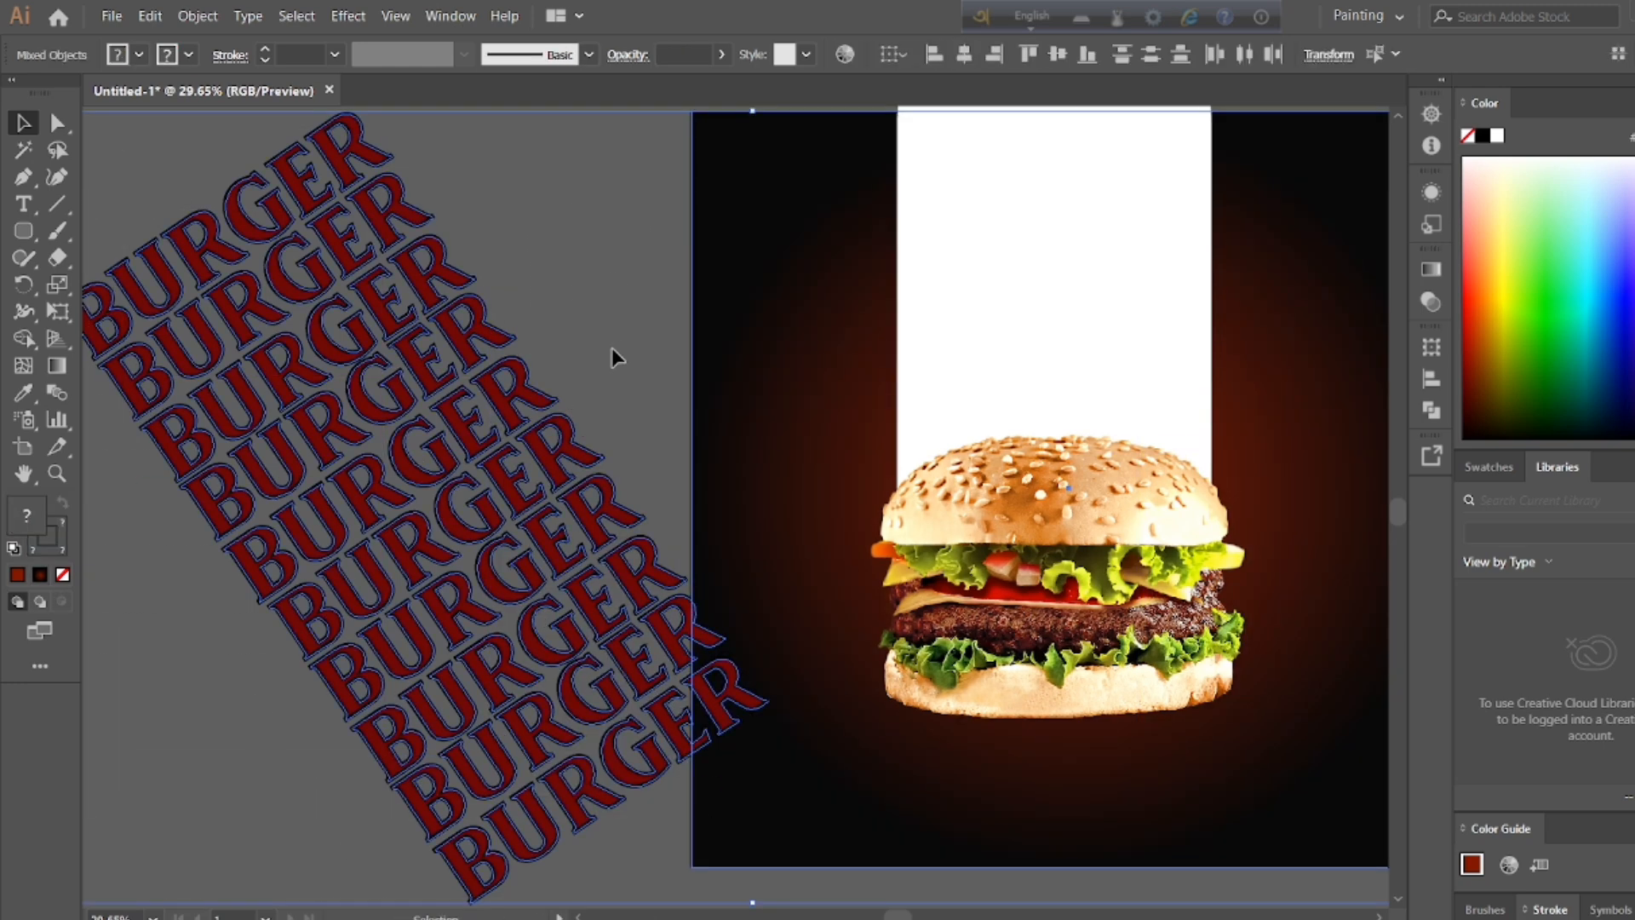
click(611, 347)
key(ctrl+z)
Step: Stretch the stack of ten BURGER rows horizontally to make the letters wider
drag(143, 503, 85, 504)
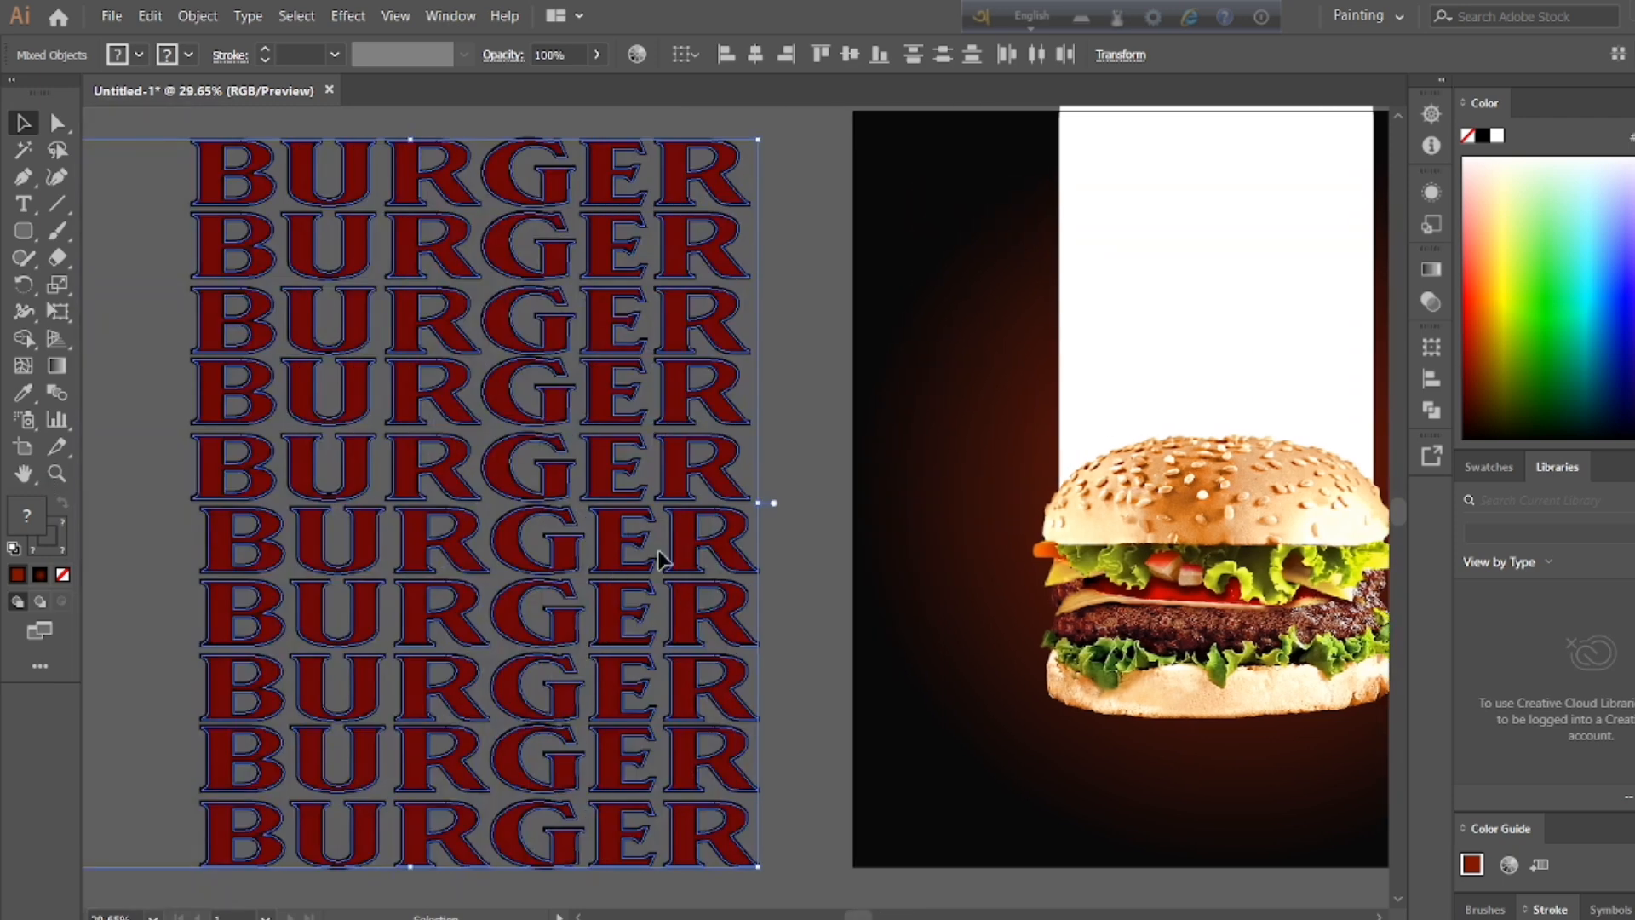
click(785, 850)
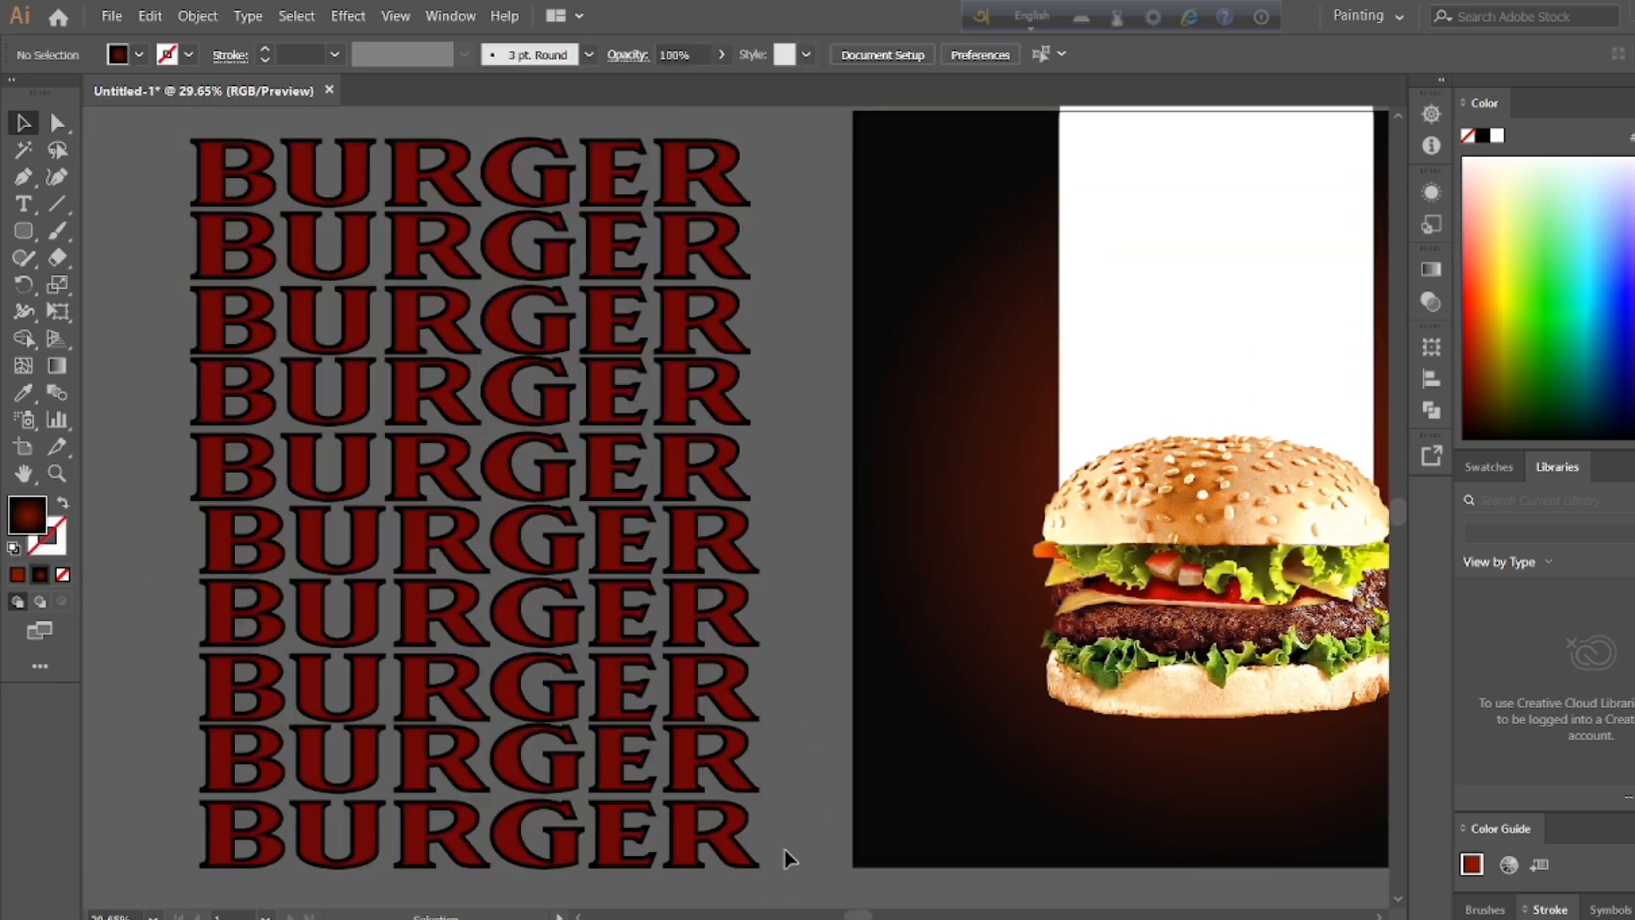
key(ctrl+0)
key(ctrl+1)
key(ctrl+0)
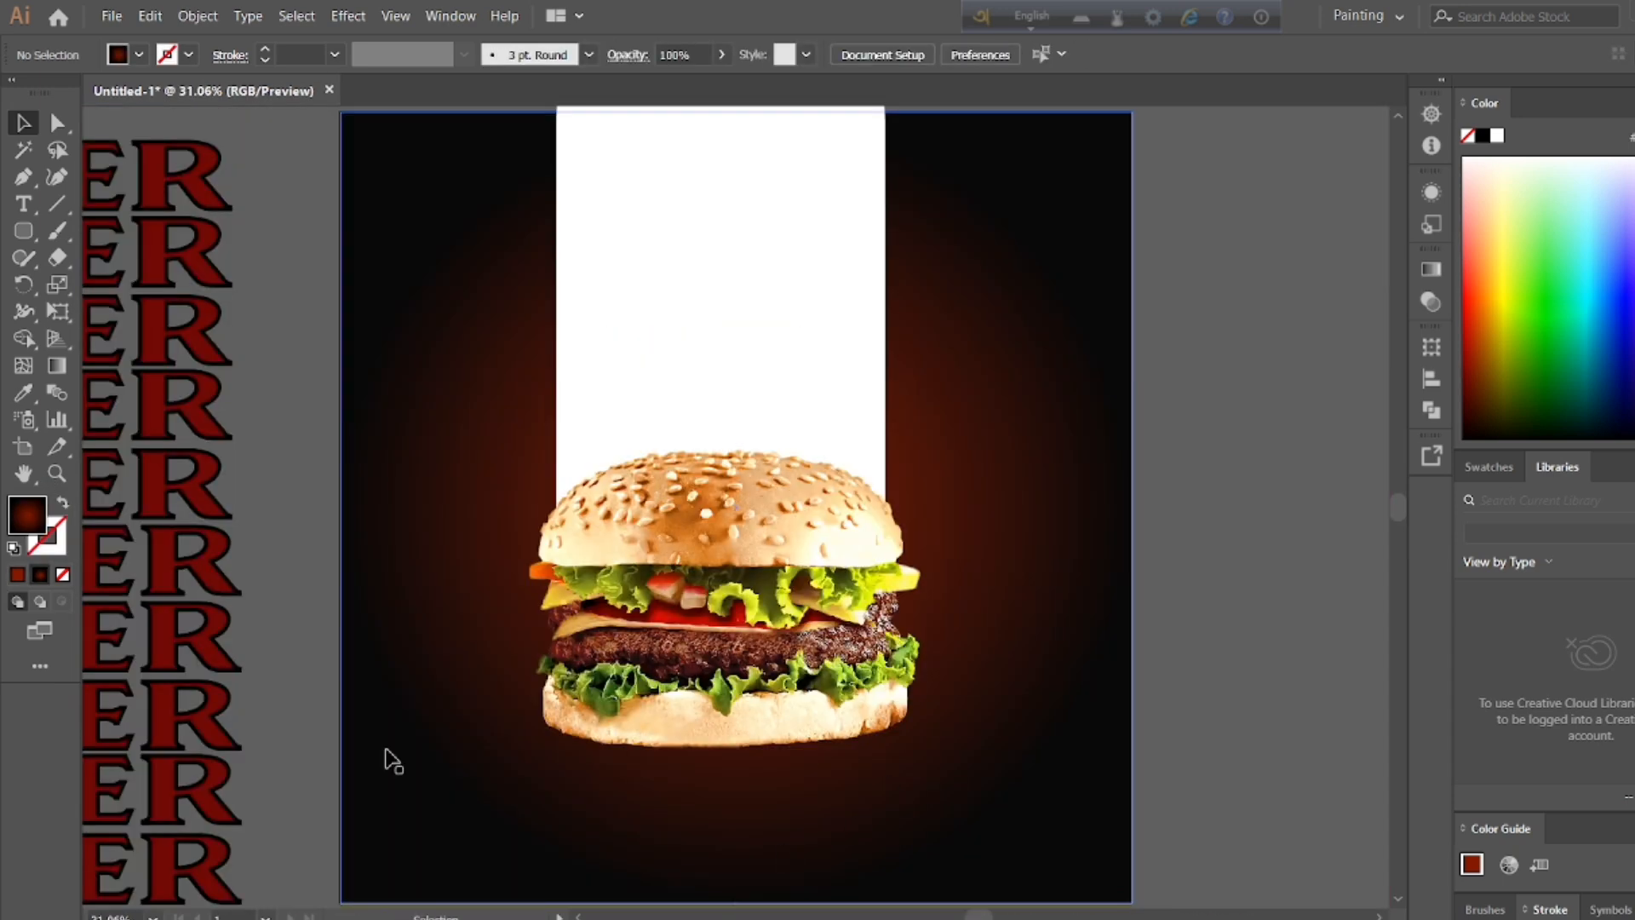
double_click(183, 663)
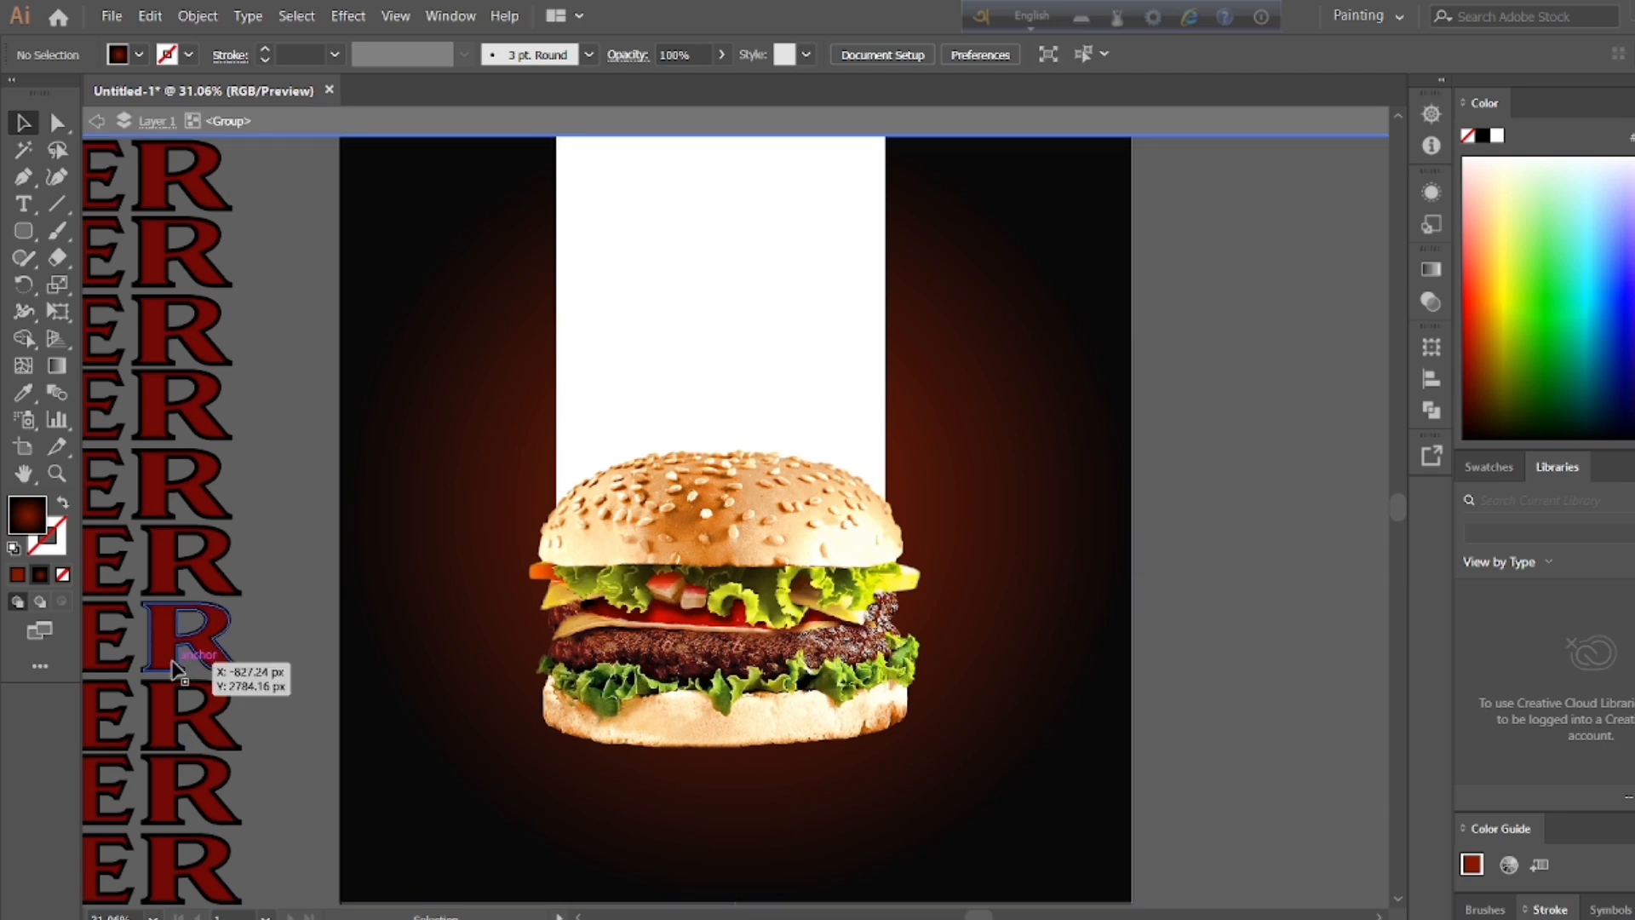
double_click(341, 531)
click(189, 568)
click(327, 436)
Step: Move the stack of ten outlined BURGER rows onto the gradient background, over the pill shape and burger
click(150, 916)
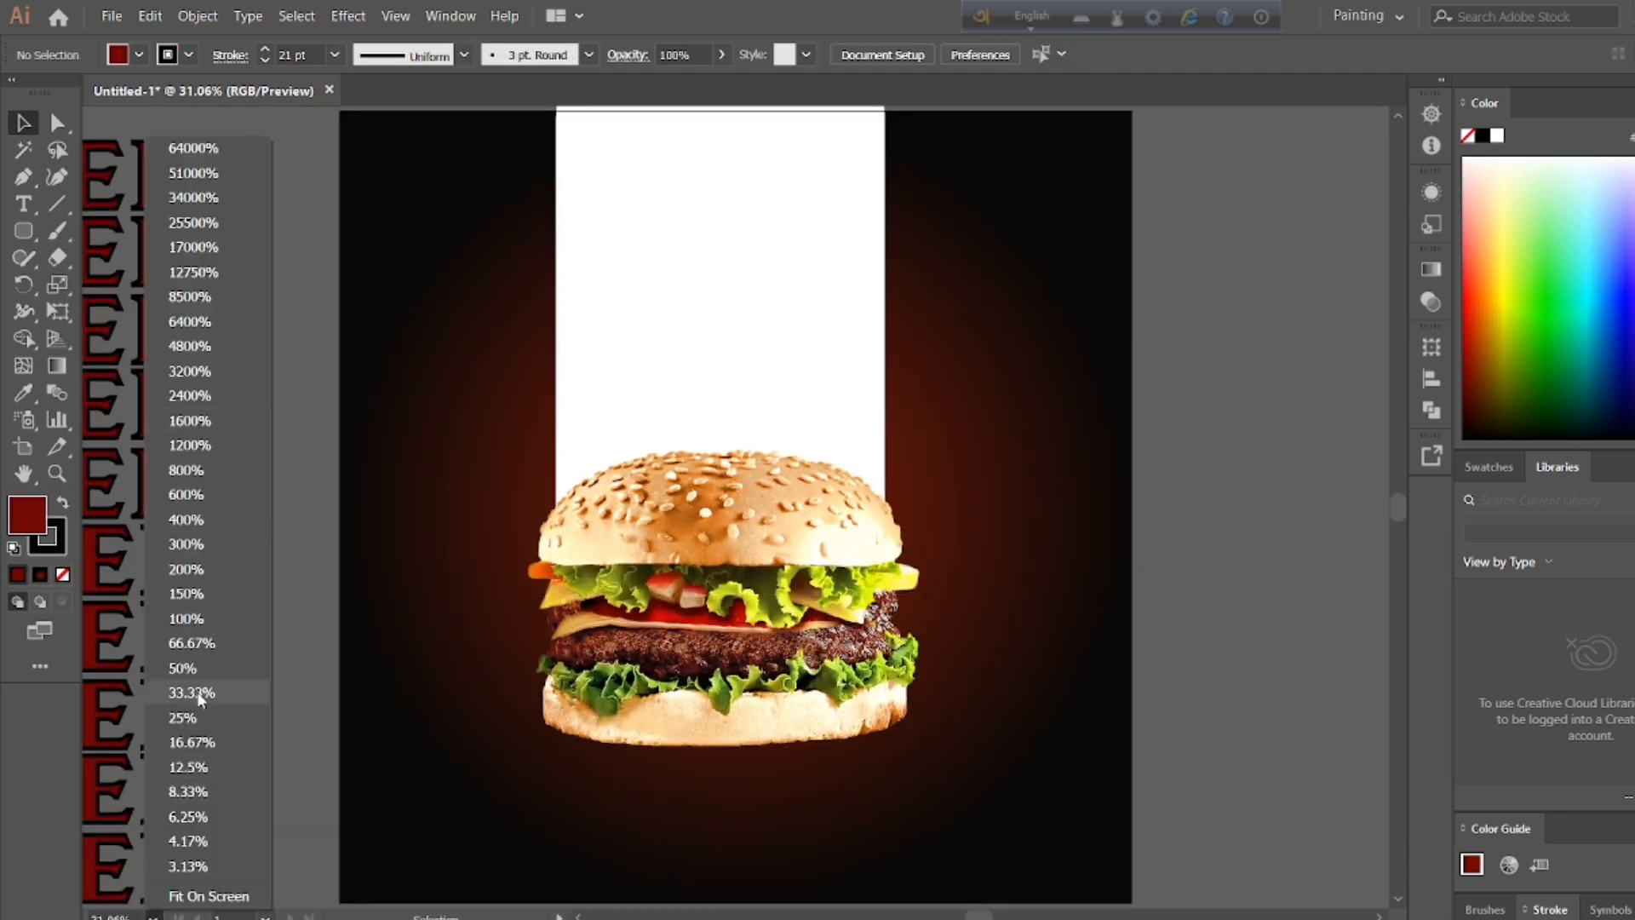
click(192, 717)
key(h)
drag(538, 479, 798, 479)
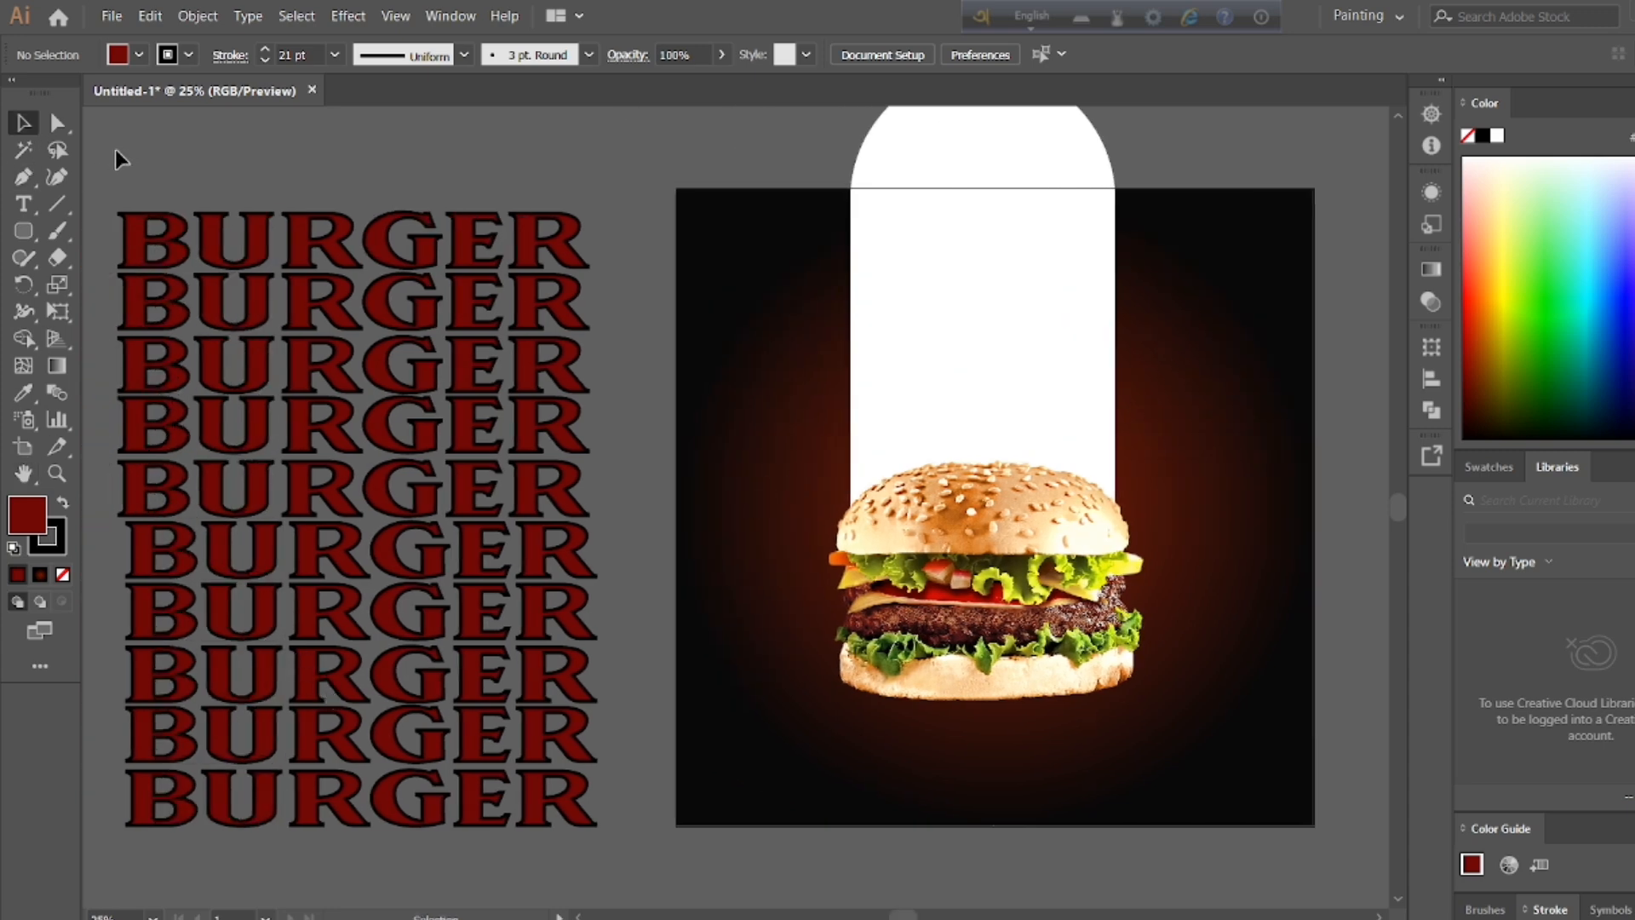
click(585, 834)
drag(394, 536, 1001, 529)
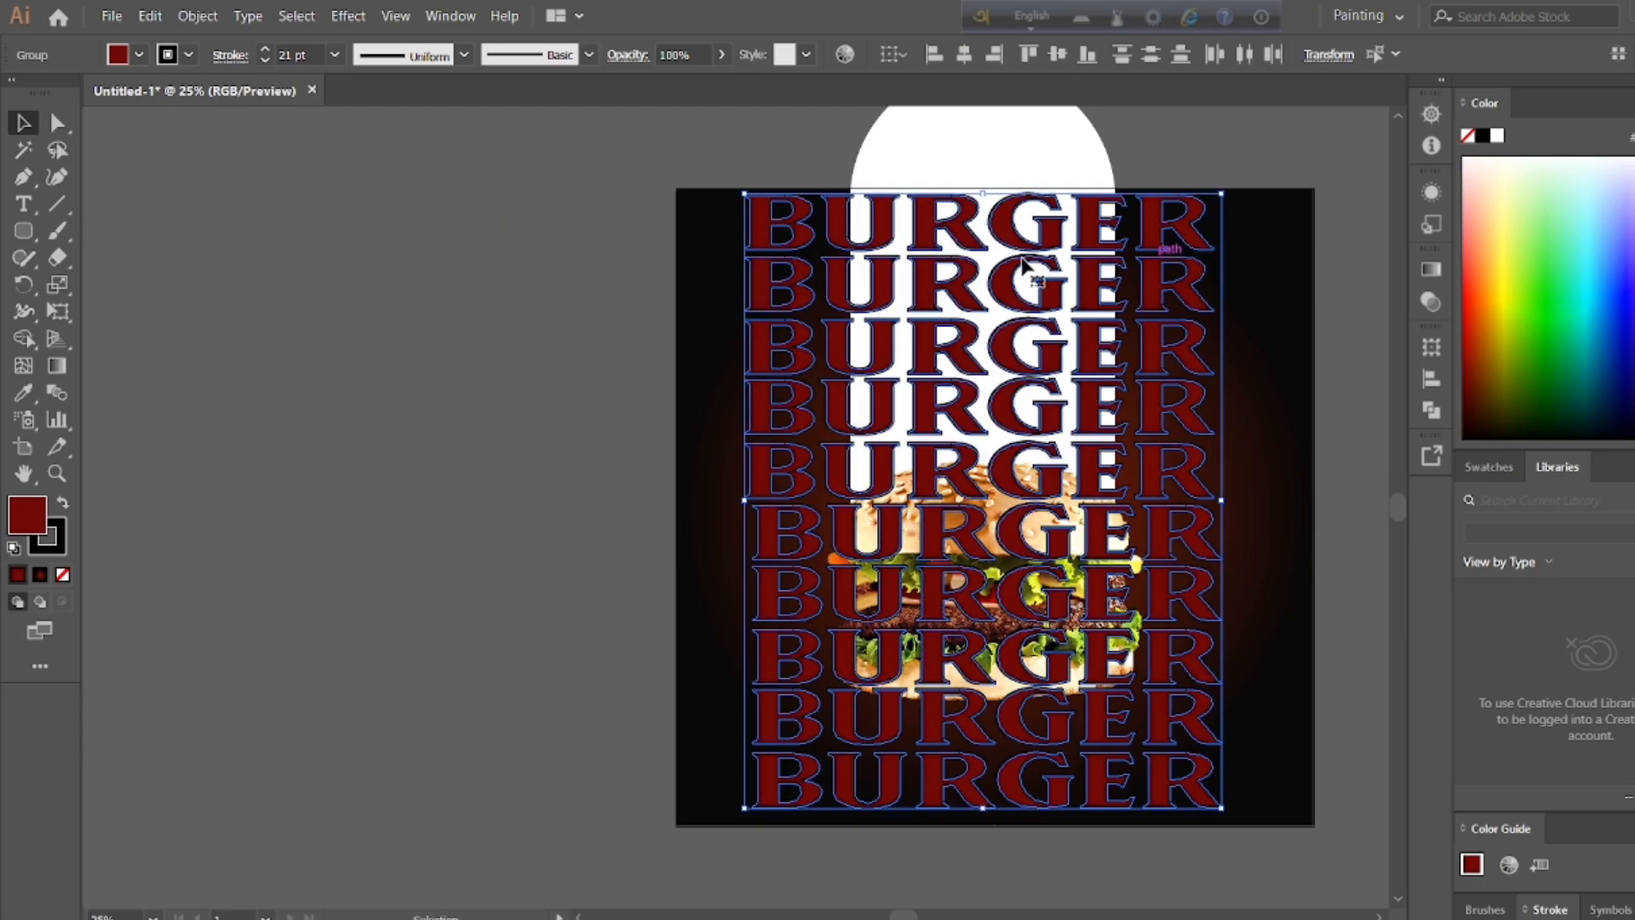
Step: Stretch the stack of BURGER rows horizontally and vertically so it extends slightly past all edges of the background
drag(981, 190, 981, 167)
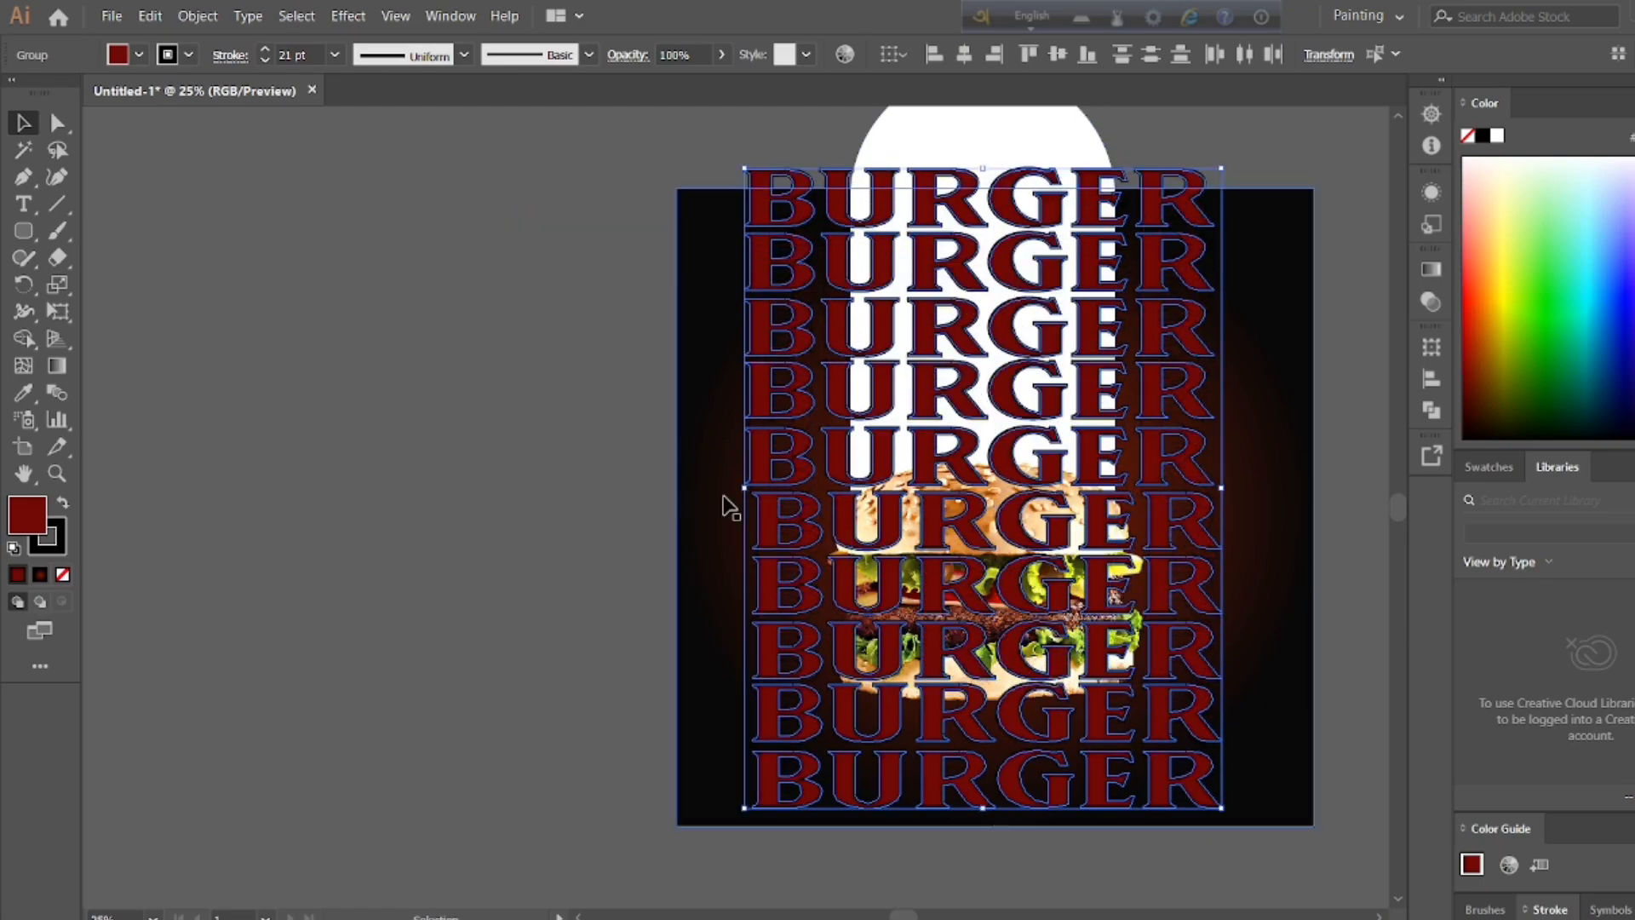
drag(744, 487, 667, 487)
drag(1224, 492, 1336, 490)
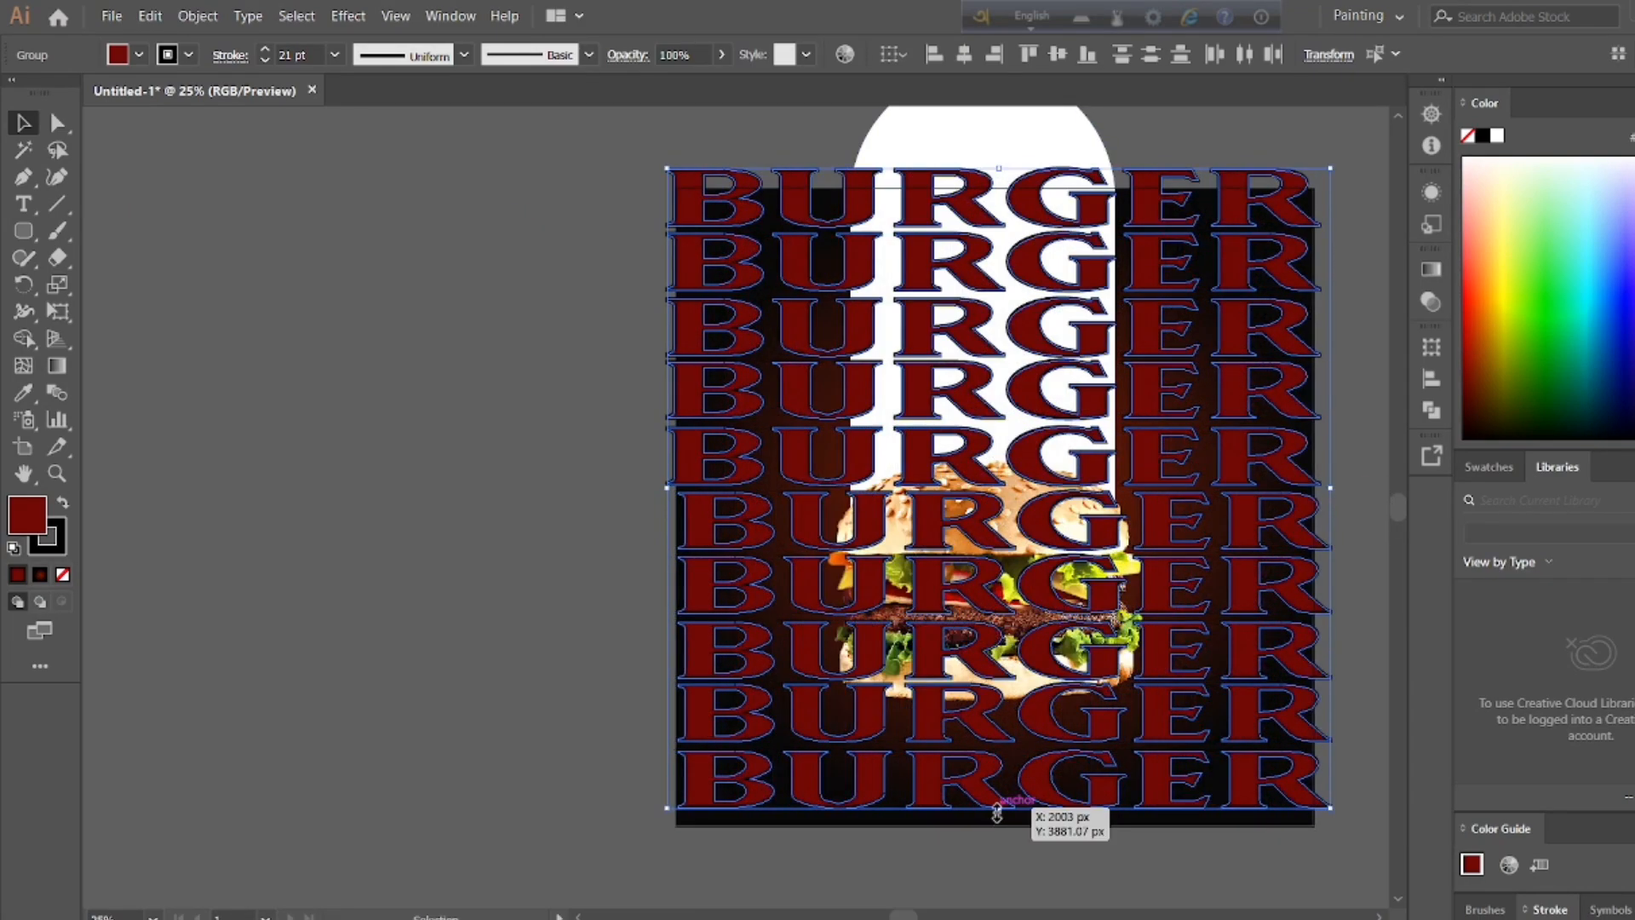
drag(998, 809, 998, 834)
Step: Rotate the stack of BURGER rows counterclockwise into an upward diagonal and reposition it across the background
drag(1339, 834, 1215, 633)
drag(613, 207, 562, 114)
drag(928, 793, 984, 894)
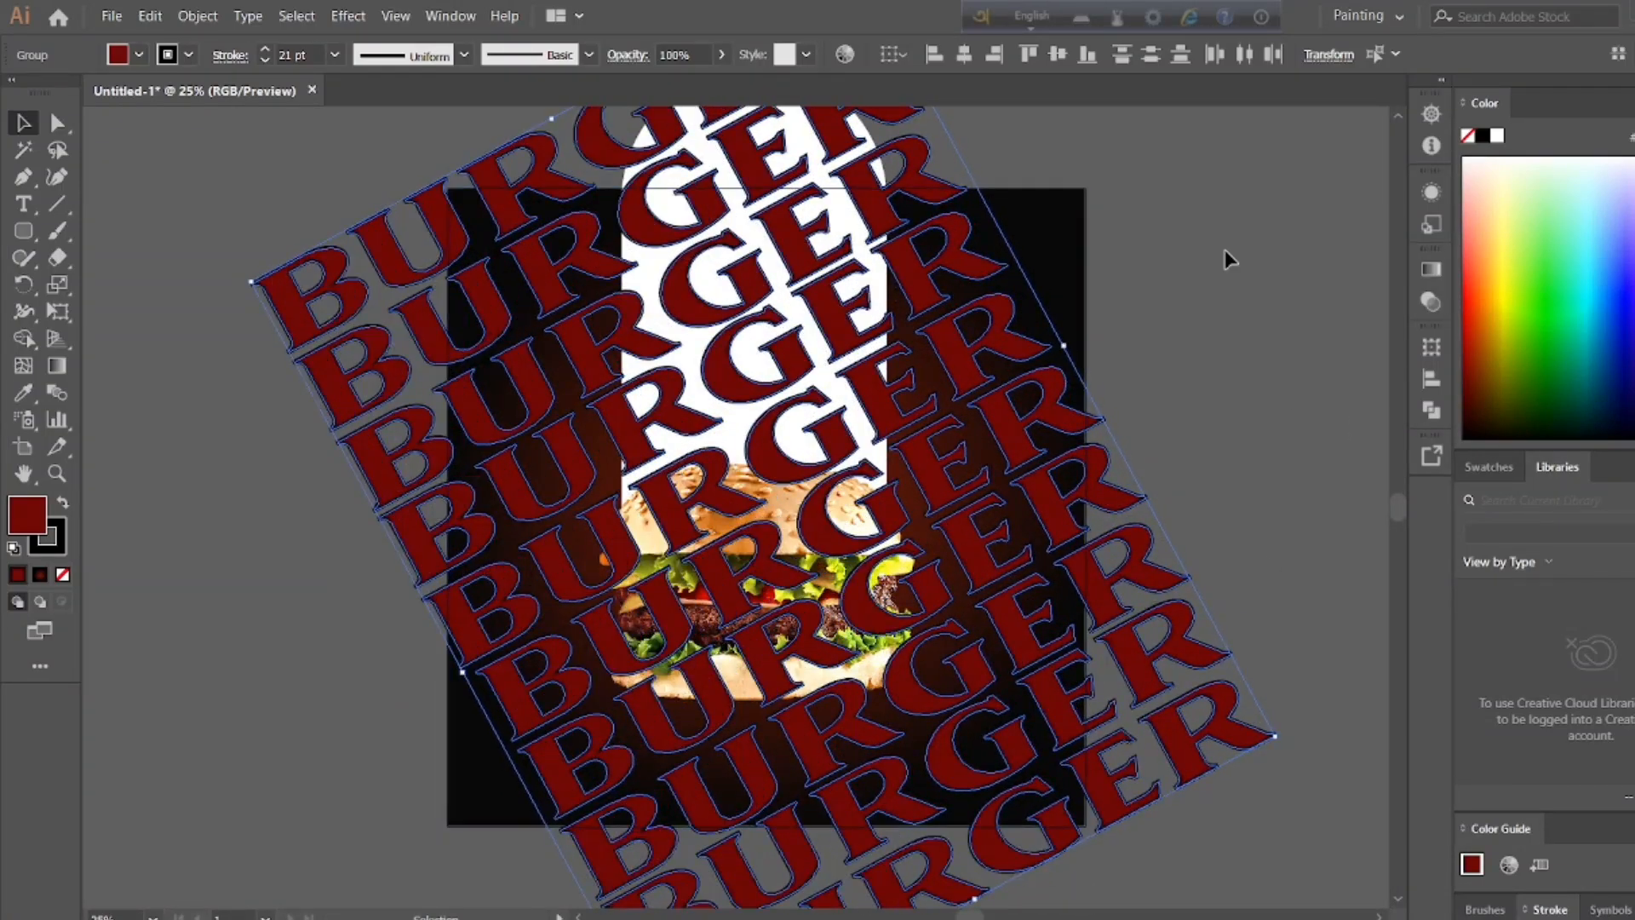
click(1183, 277)
Step: Move the burger image off the artboard to its right and the white pill shape off to its left
click(839, 199)
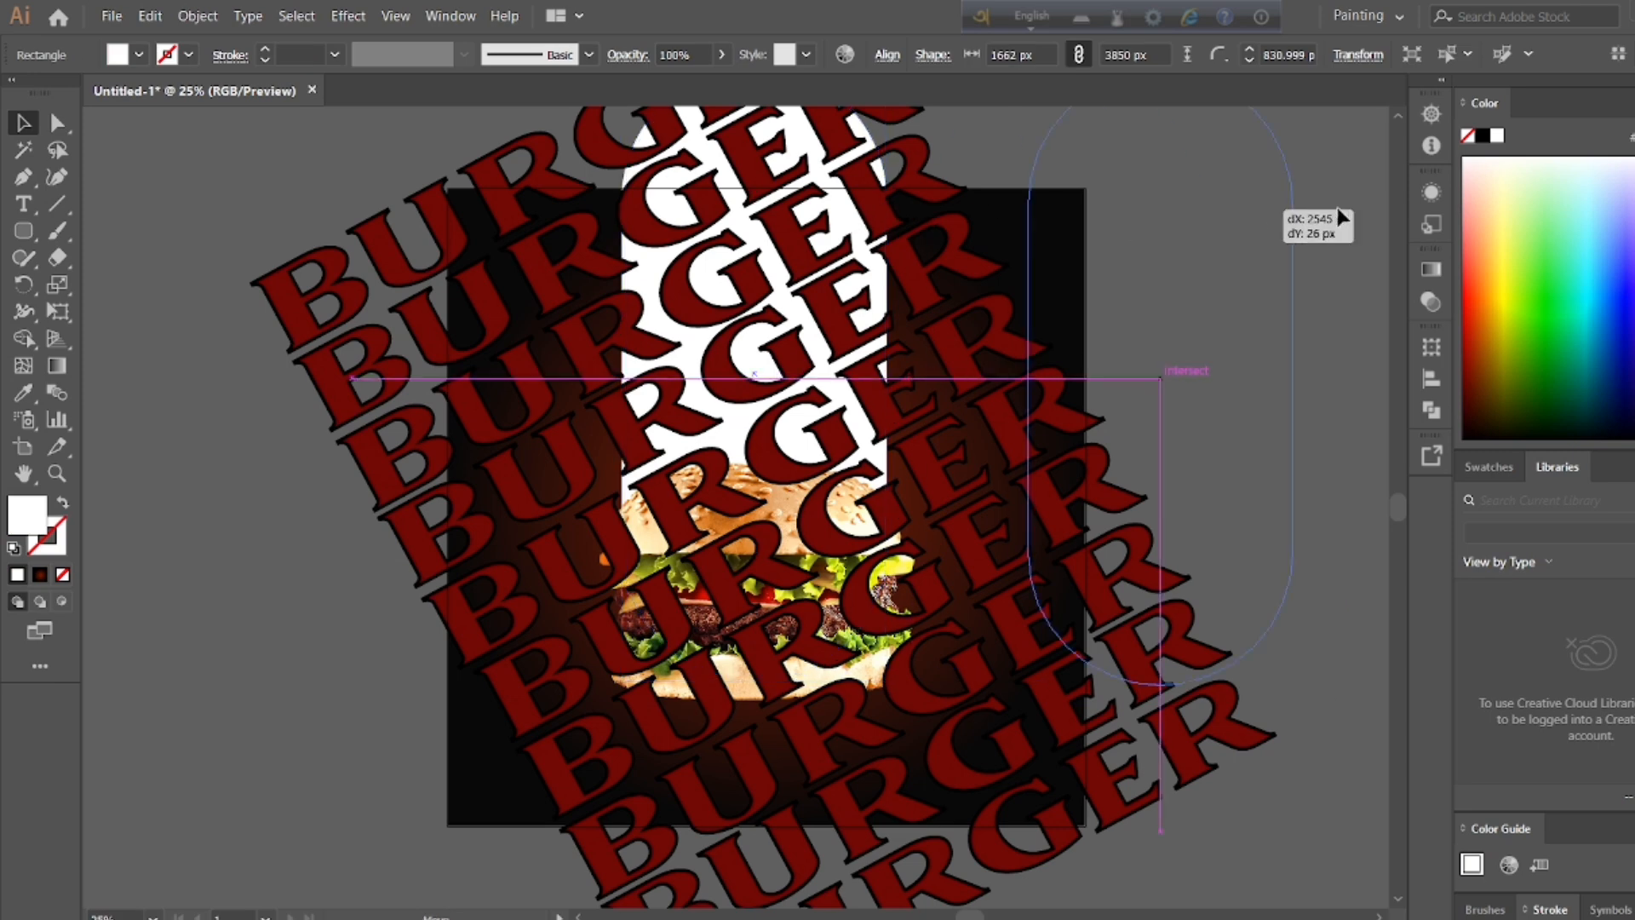
click(1270, 212)
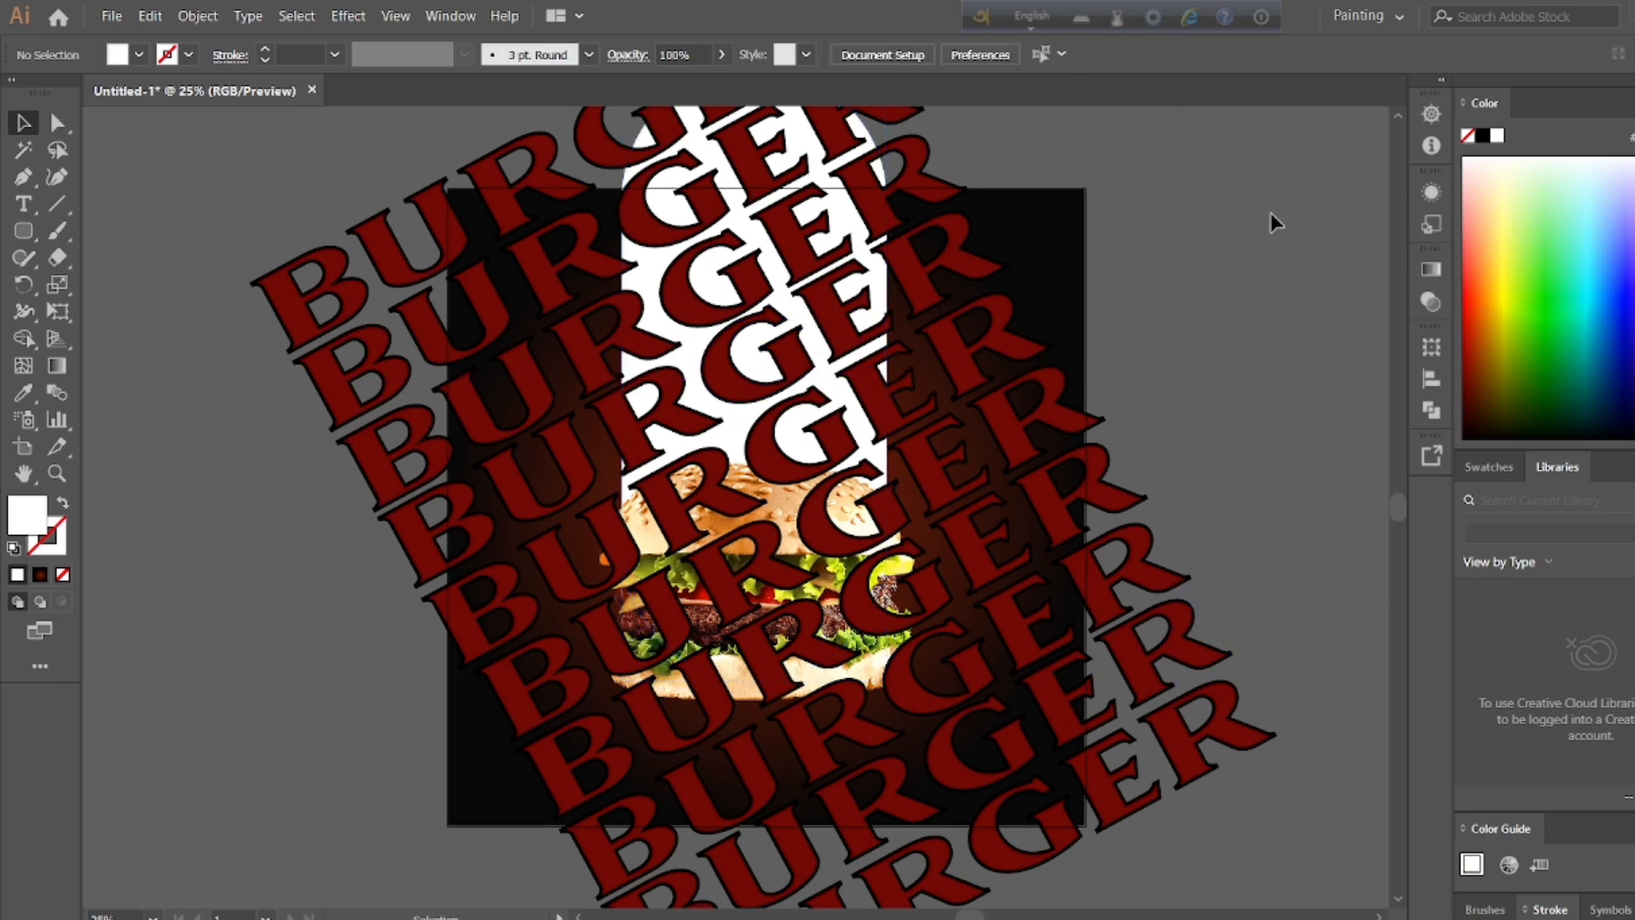
drag(735, 507, 1307, 320)
click(1255, 201)
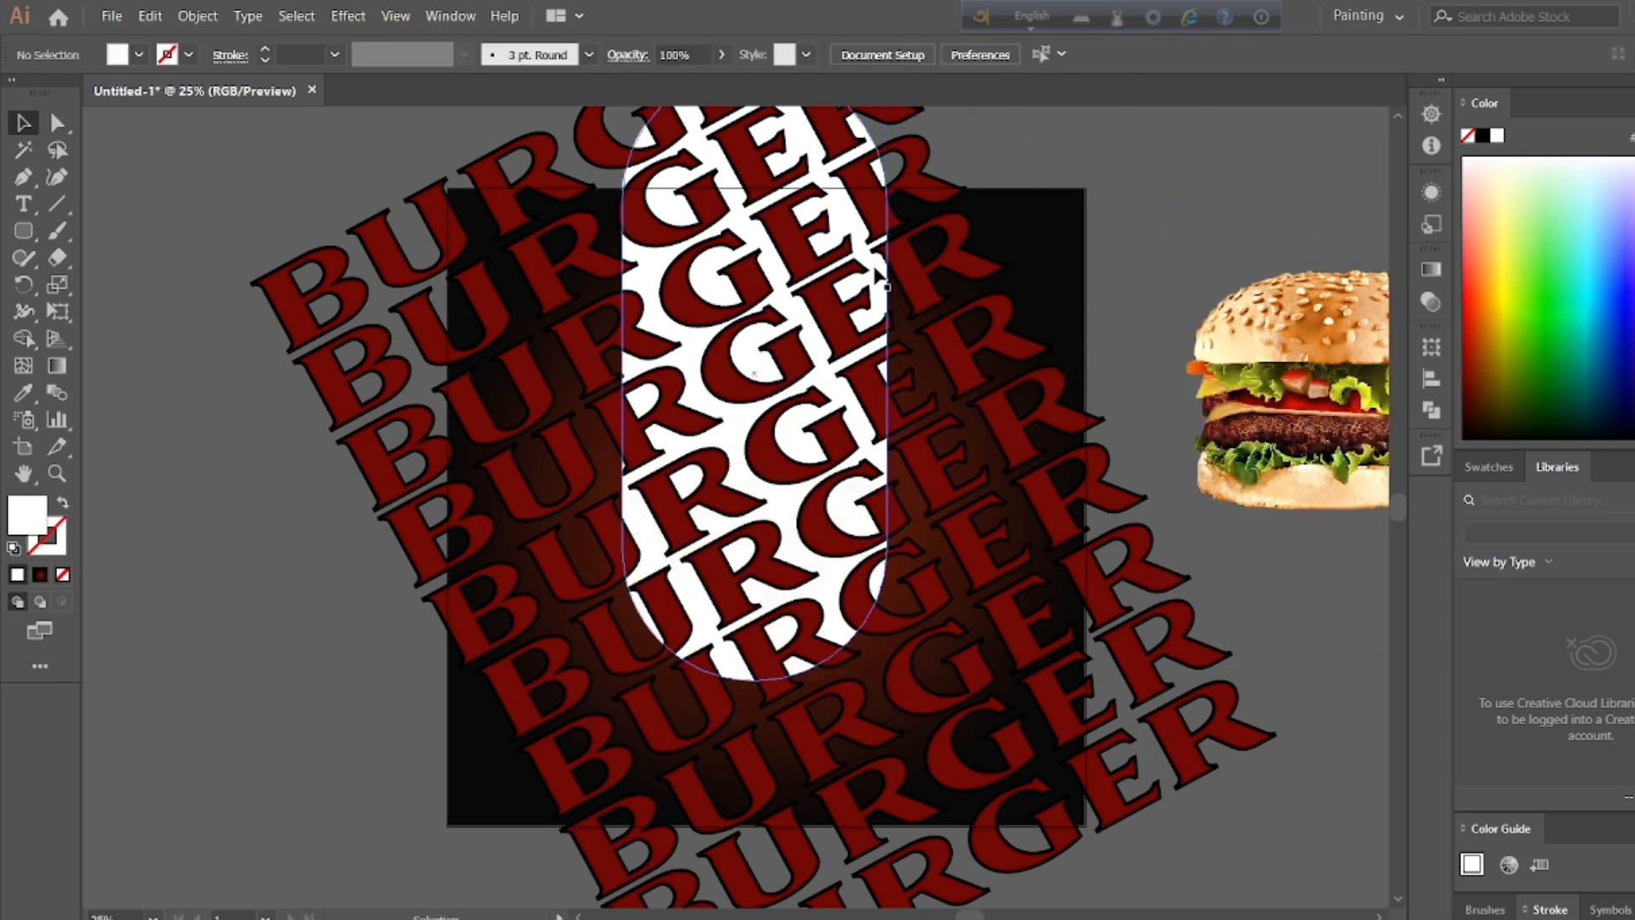
double_click(813, 334)
drag(812, 339, 182, 463)
double_click(420, 734)
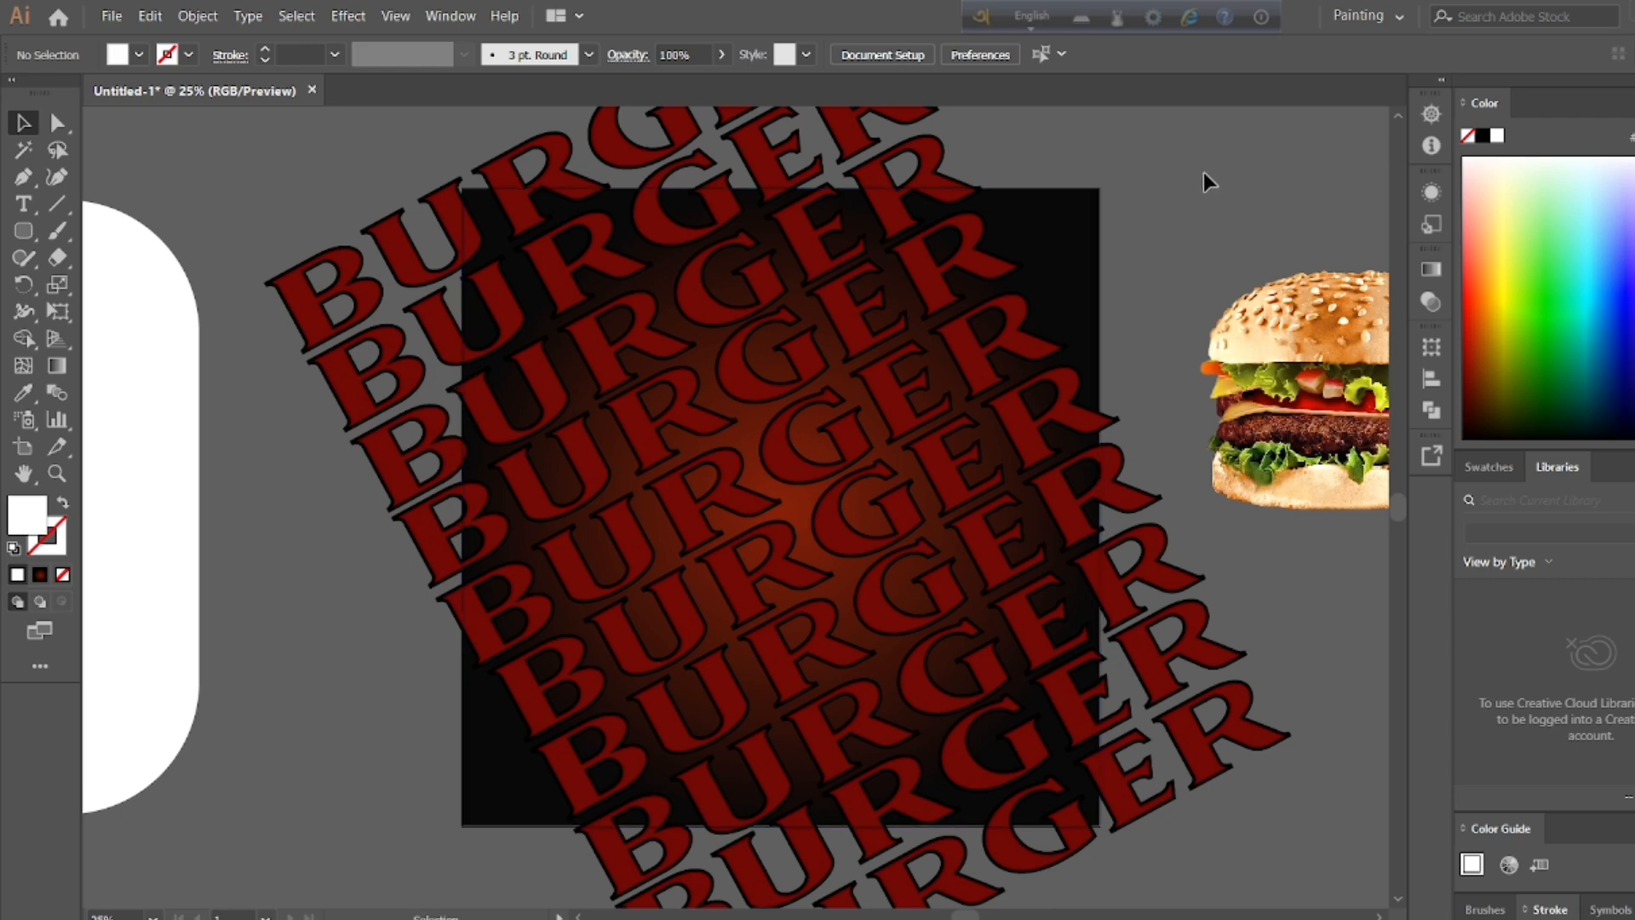
Step: Isolate the gradient background rectangle and try bringing it forward one level
drag(231, 242, 1254, 779)
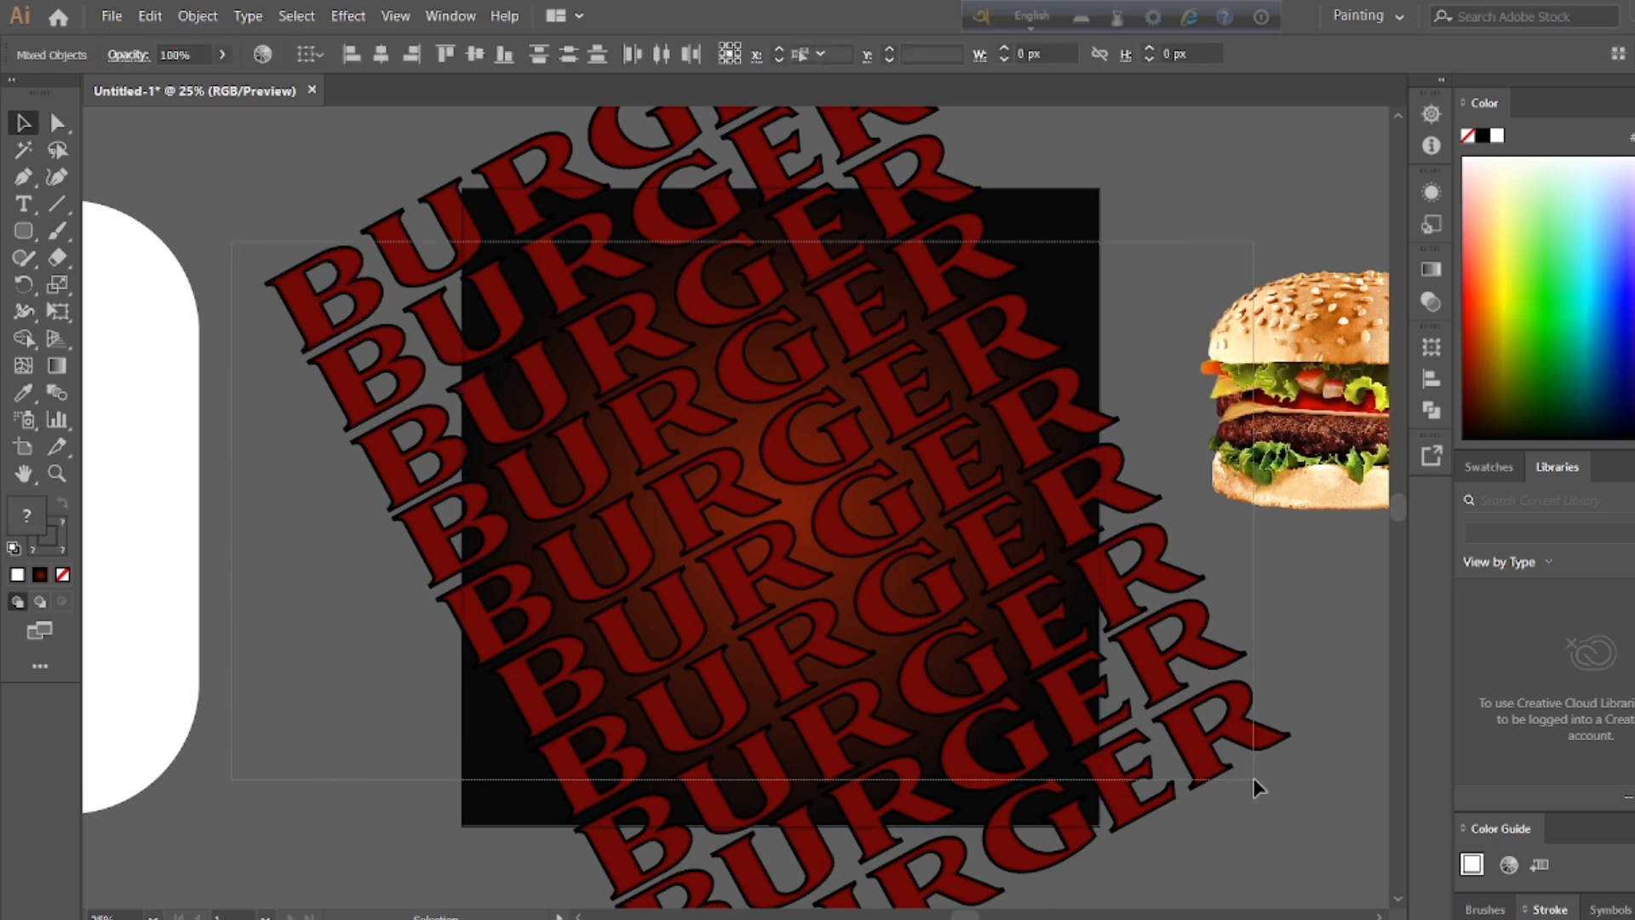
click(1204, 113)
drag(294, 149, 1143, 764)
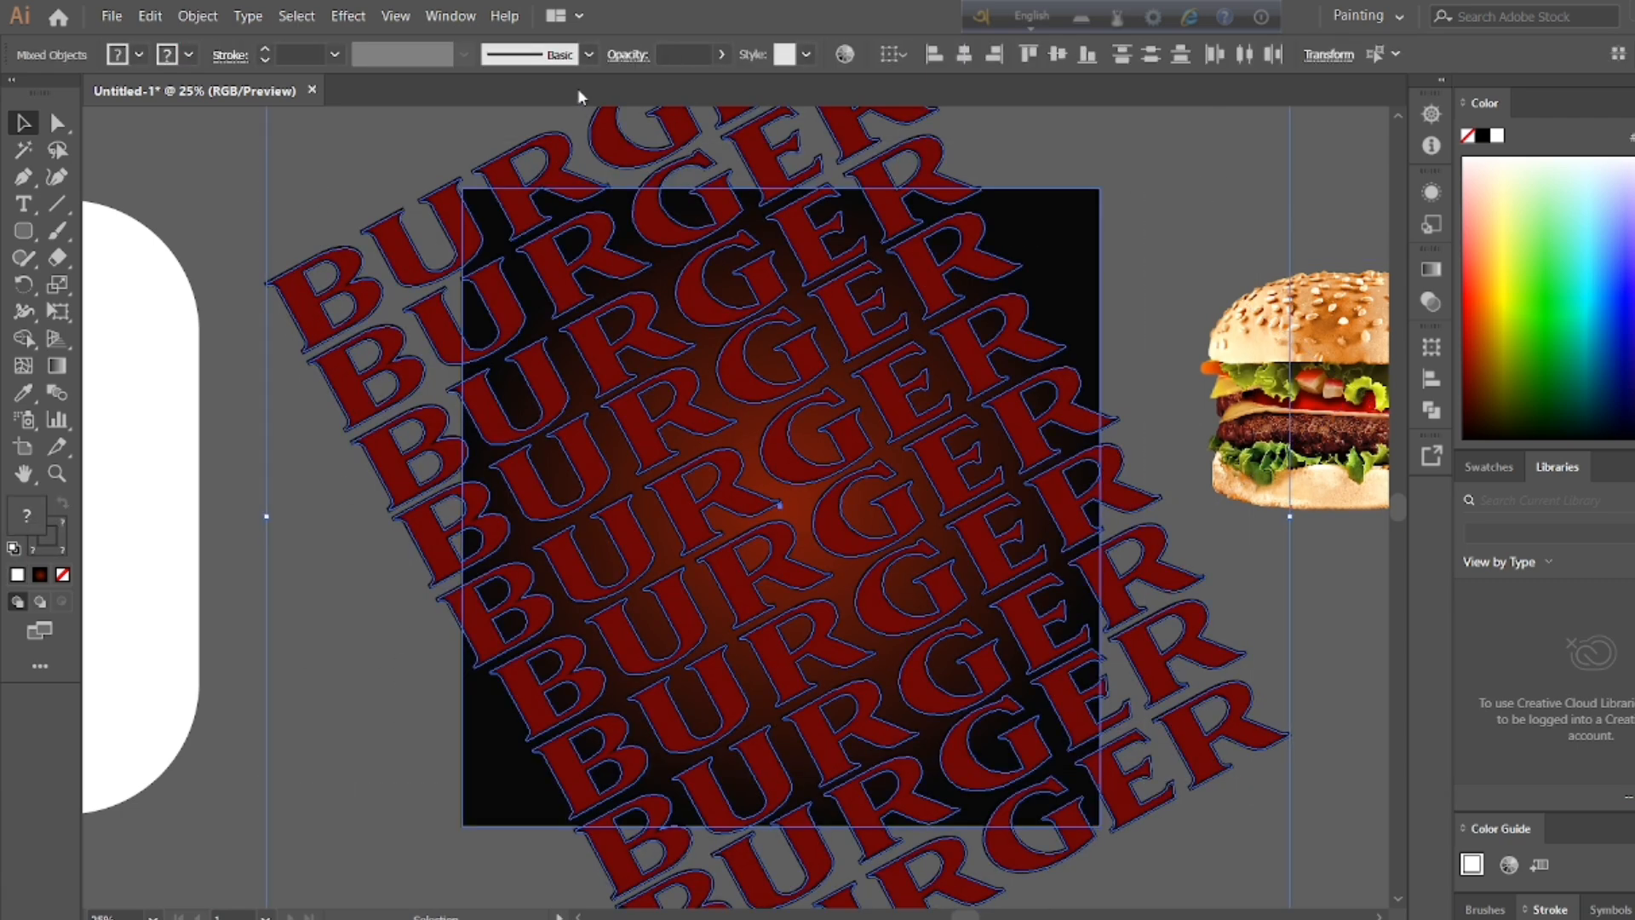
double_click(1054, 266)
right_click(930, 309)
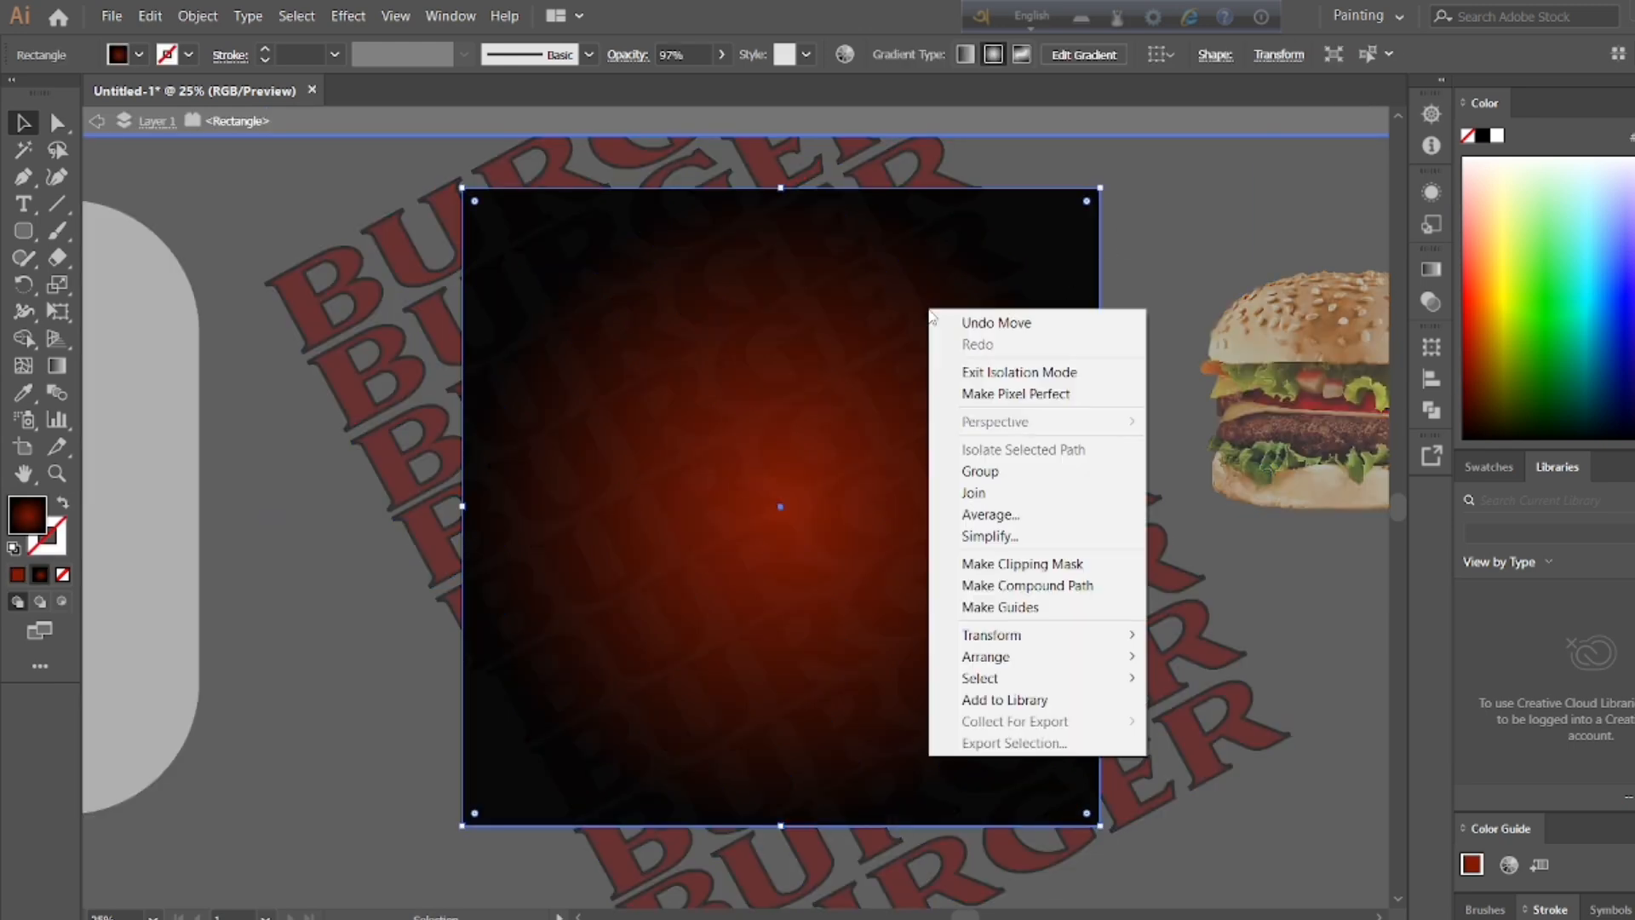
double_click(1191, 285)
double_click(1058, 269)
right_click(1019, 373)
mouse_move(1049, 721)
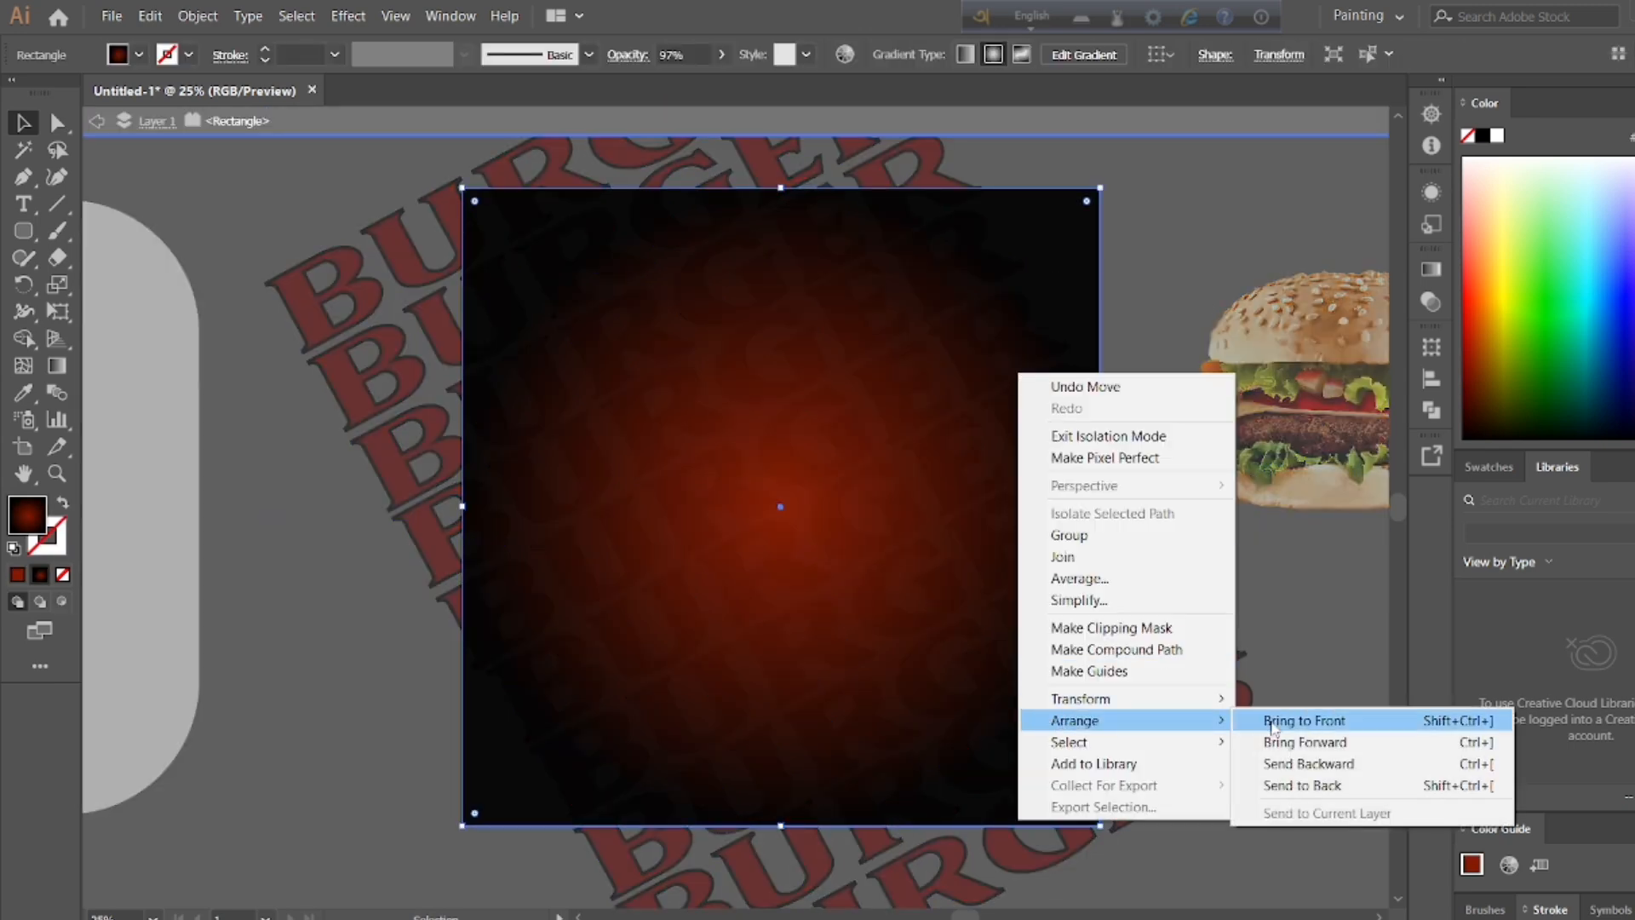
click(1302, 749)
double_click(1122, 232)
Step: Try bringing the isolated background rectangle to the front of the BURGER rows
double_click(1040, 271)
right_click(1039, 272)
mouse_move(1134, 620)
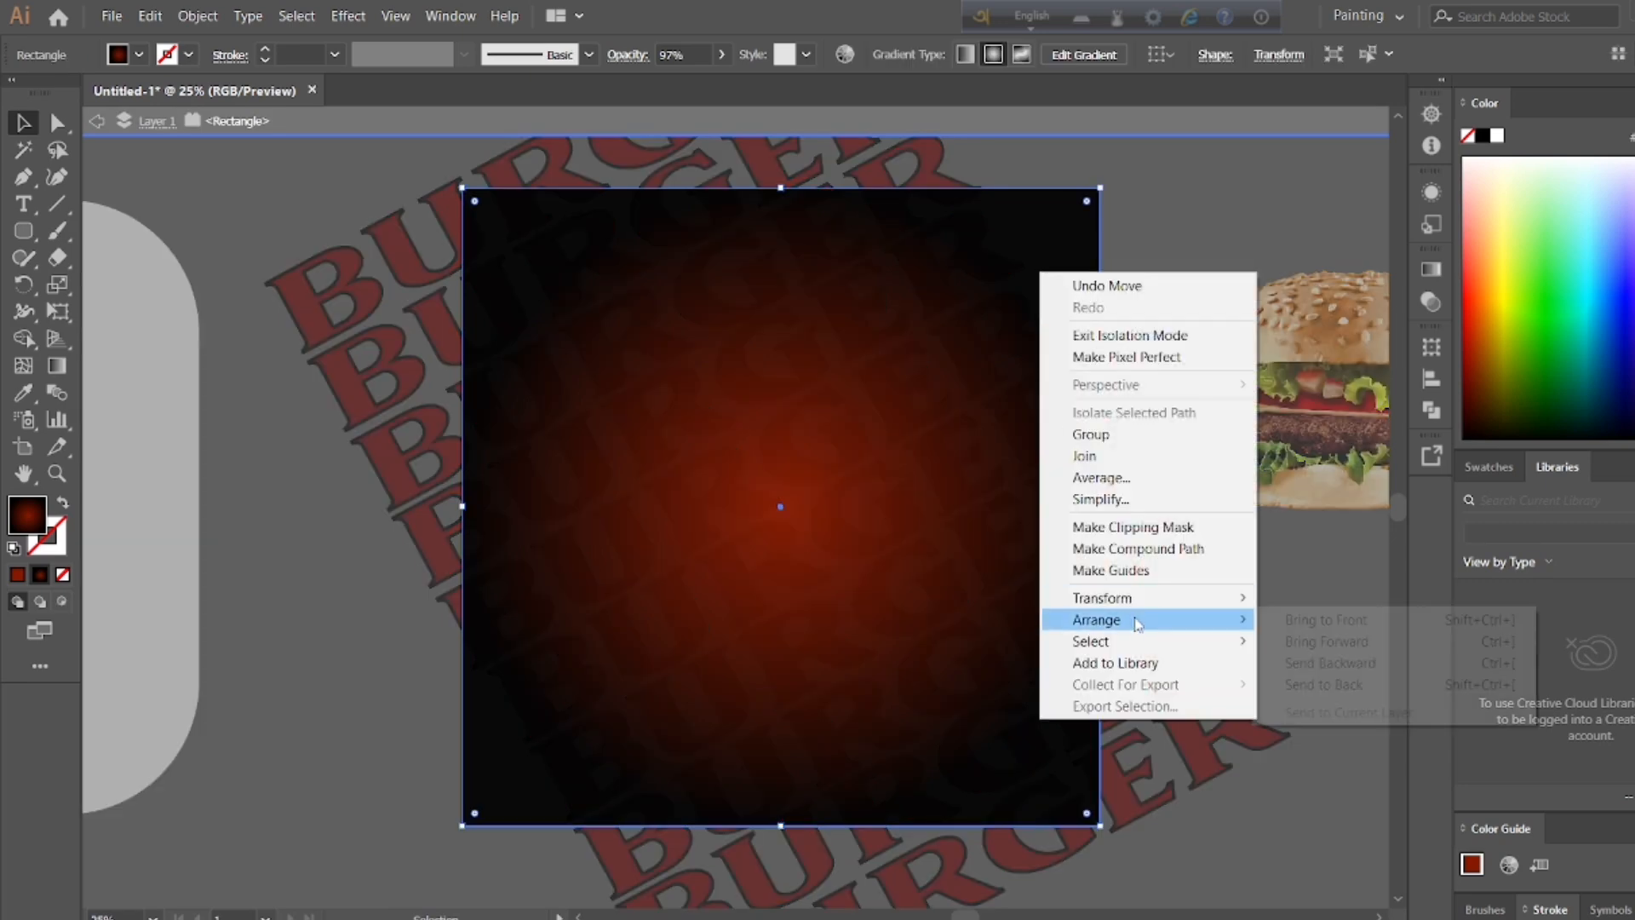
click(1348, 620)
double_click(1182, 247)
double_click(1072, 283)
right_click(1072, 283)
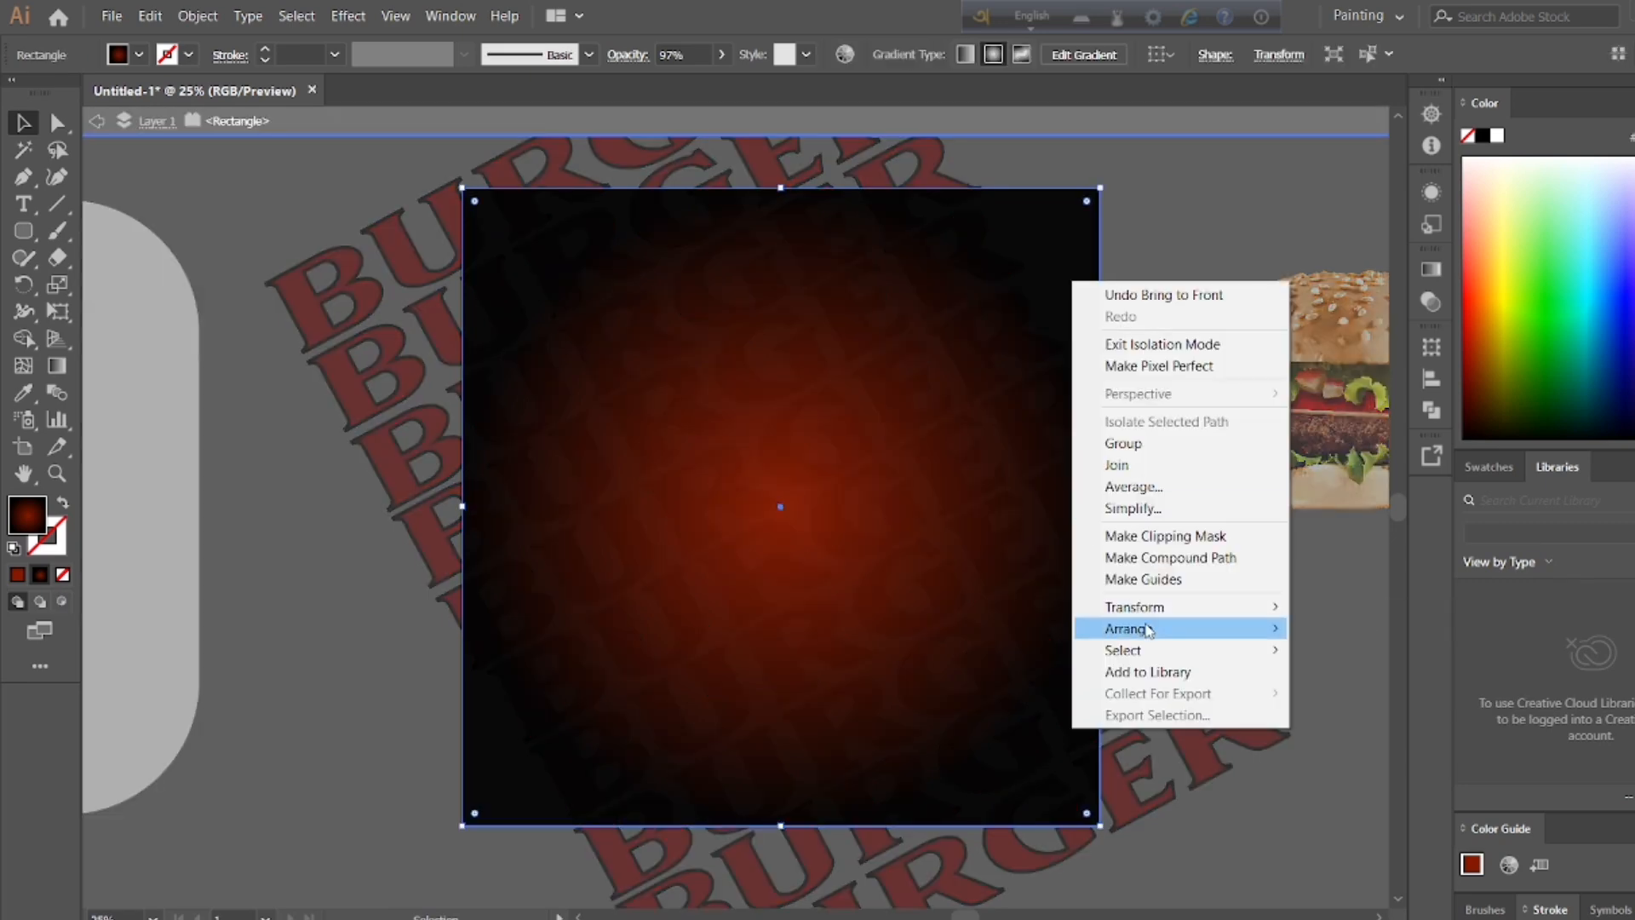
click(1350, 627)
double_click(1161, 212)
double_click(1066, 226)
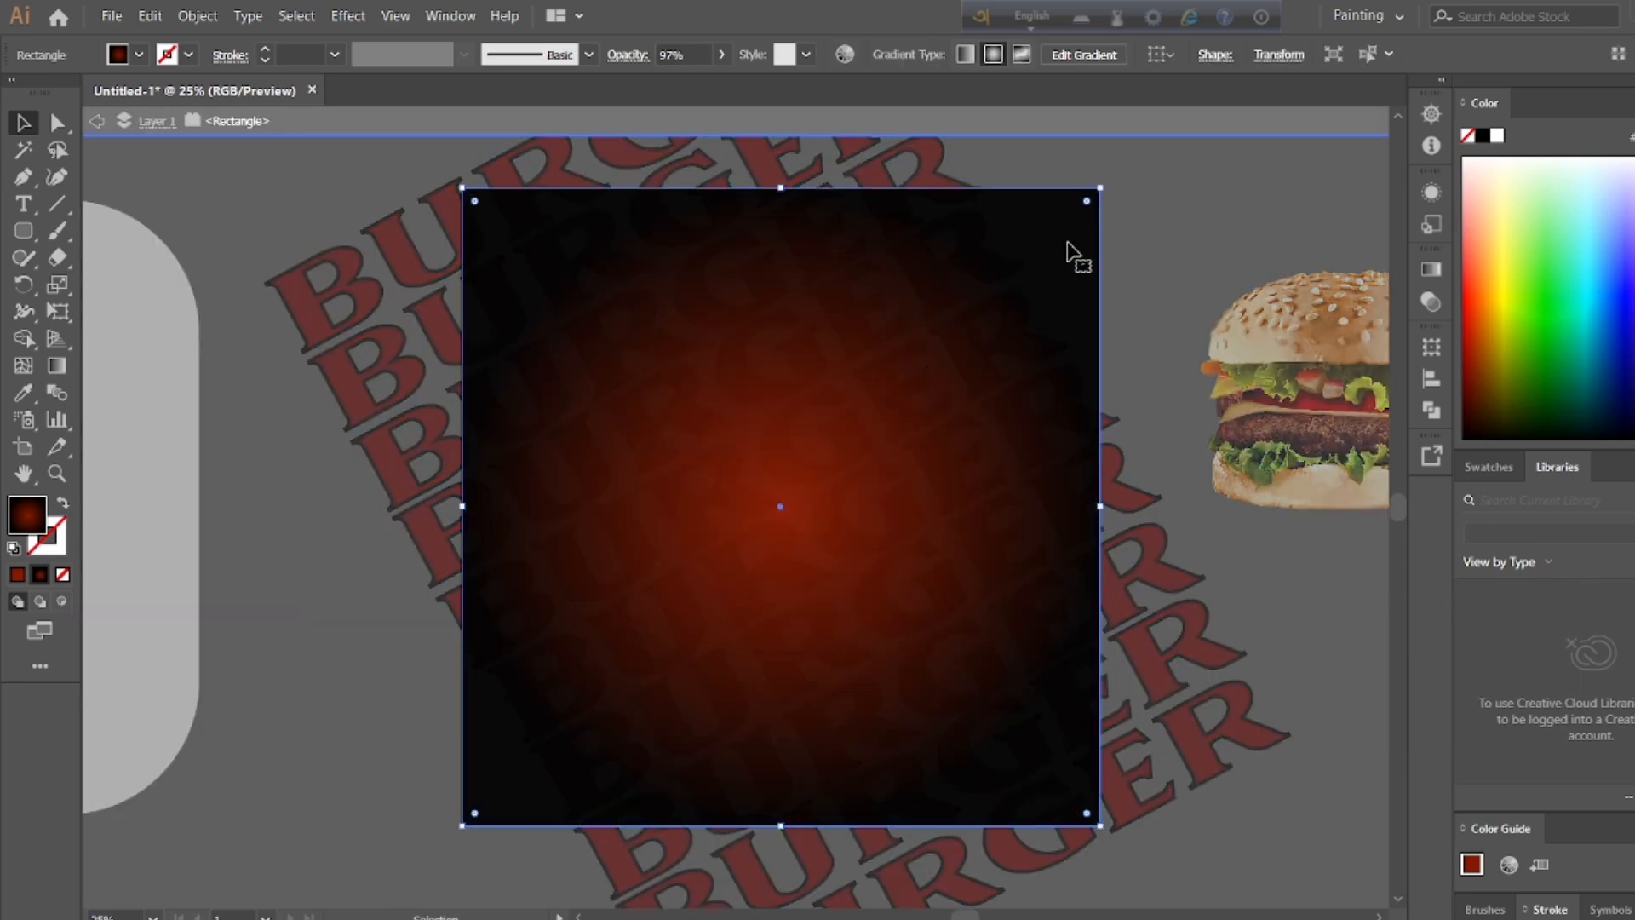
right_click(1067, 243)
mouse_move(1141, 587)
click(1362, 587)
double_click(1160, 329)
Step: Select the BURGER rows together with the background rectangle and try sending them to the back
drag(464, 183, 1098, 694)
right_click(1089, 677)
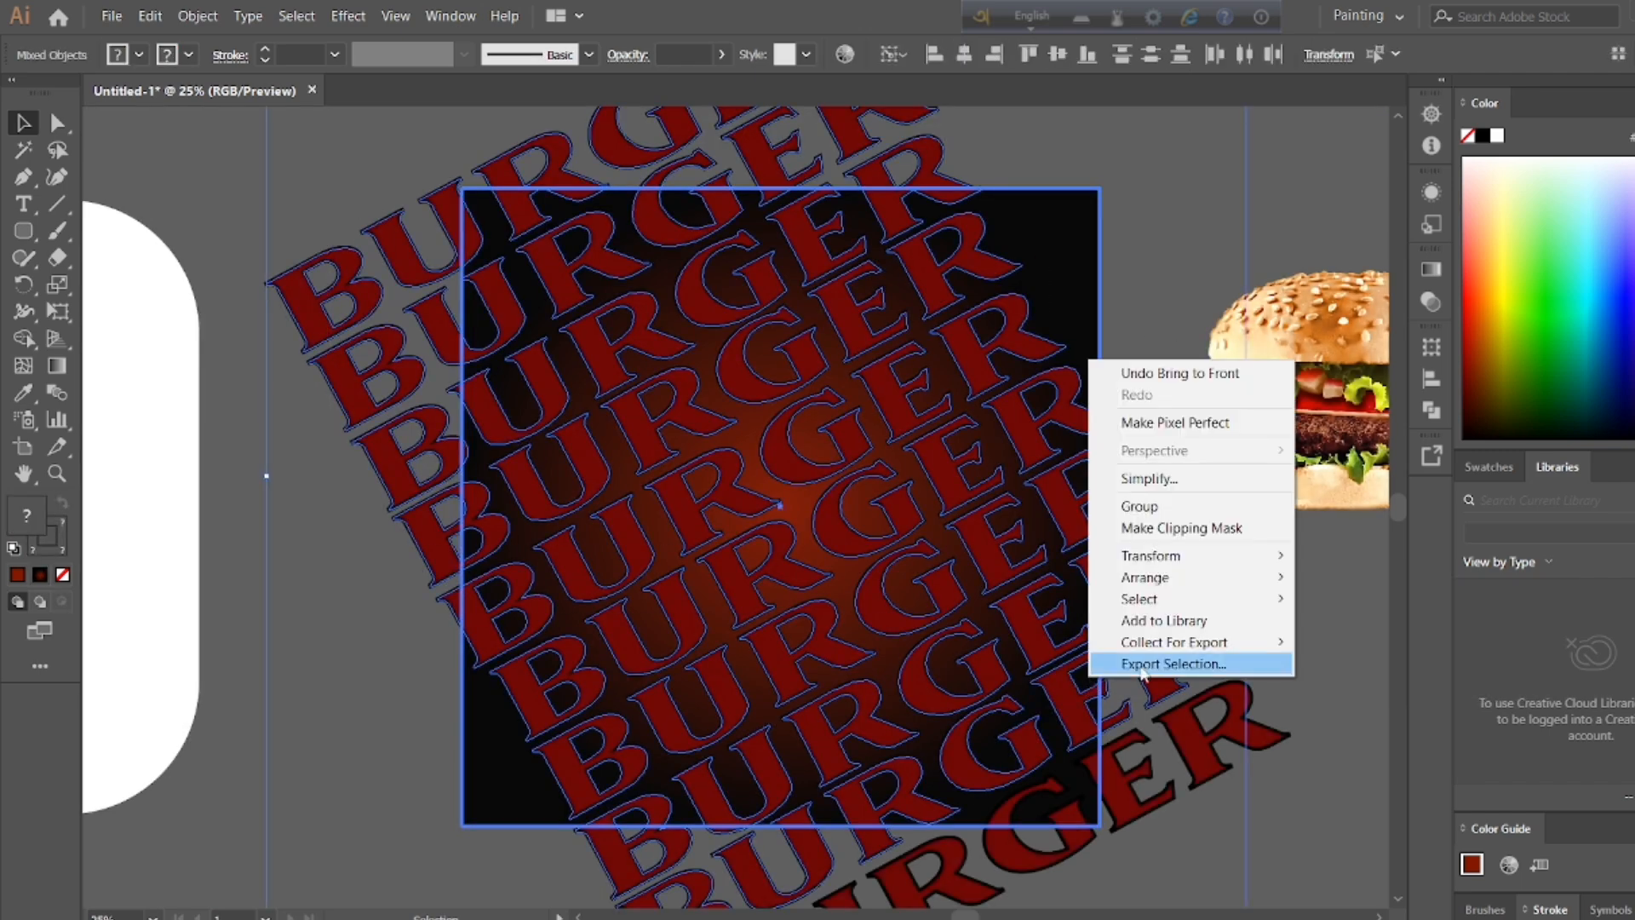
mouse_move(1145, 577)
click(1356, 647)
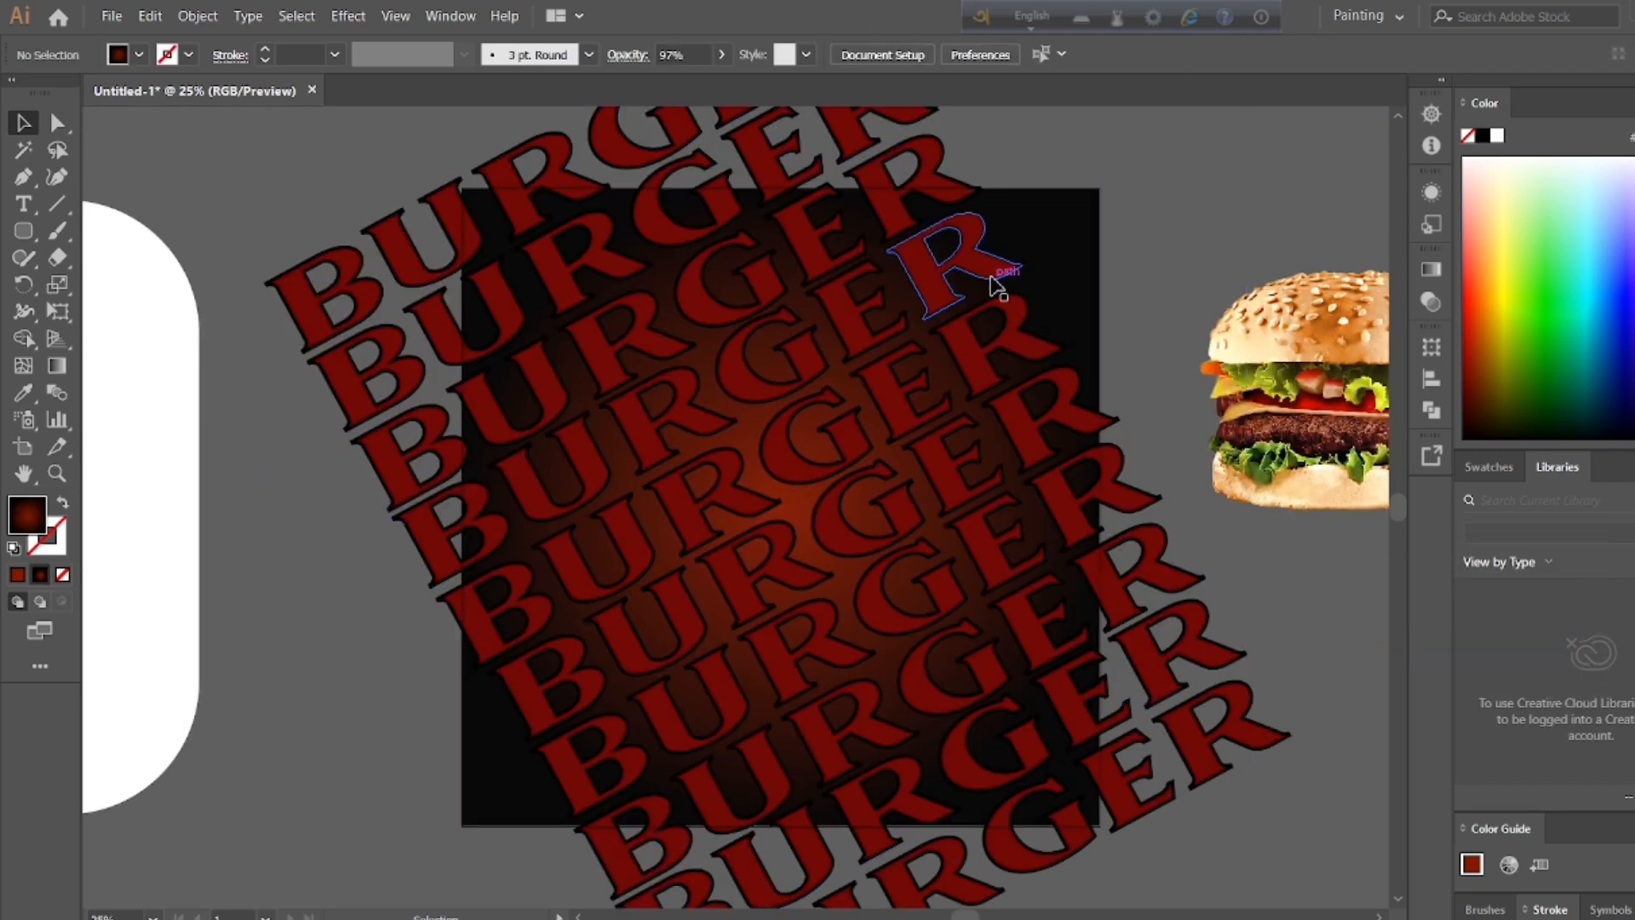
Step: Isolate the background rectangle again and retry bringing it to the front
double_click(498, 755)
double_click(358, 760)
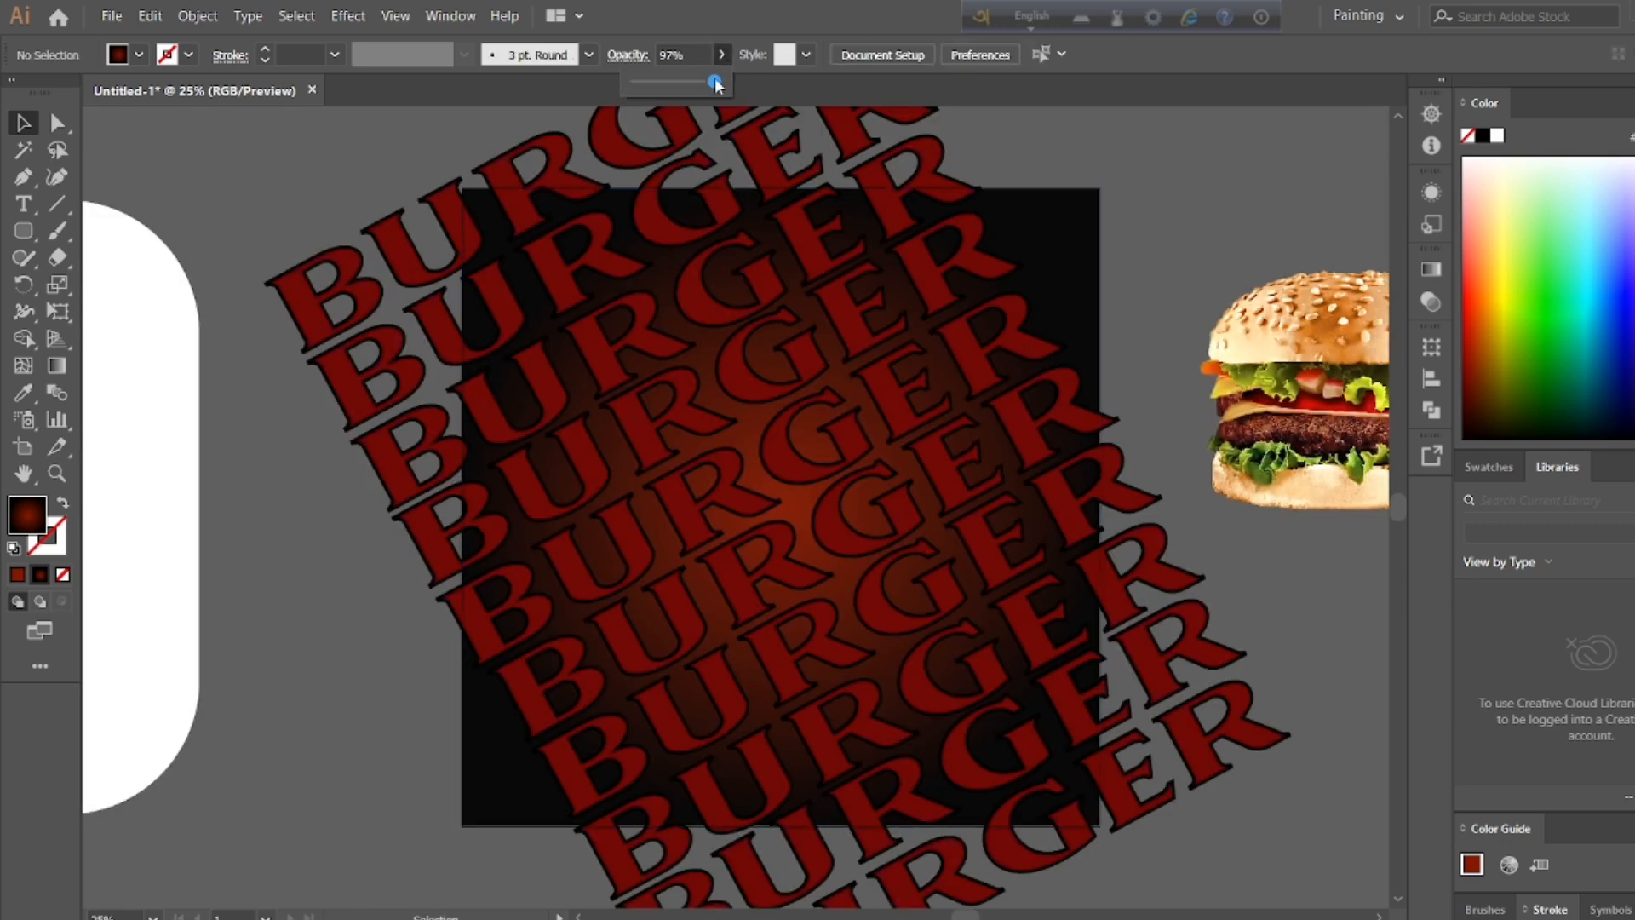
double_click(1056, 219)
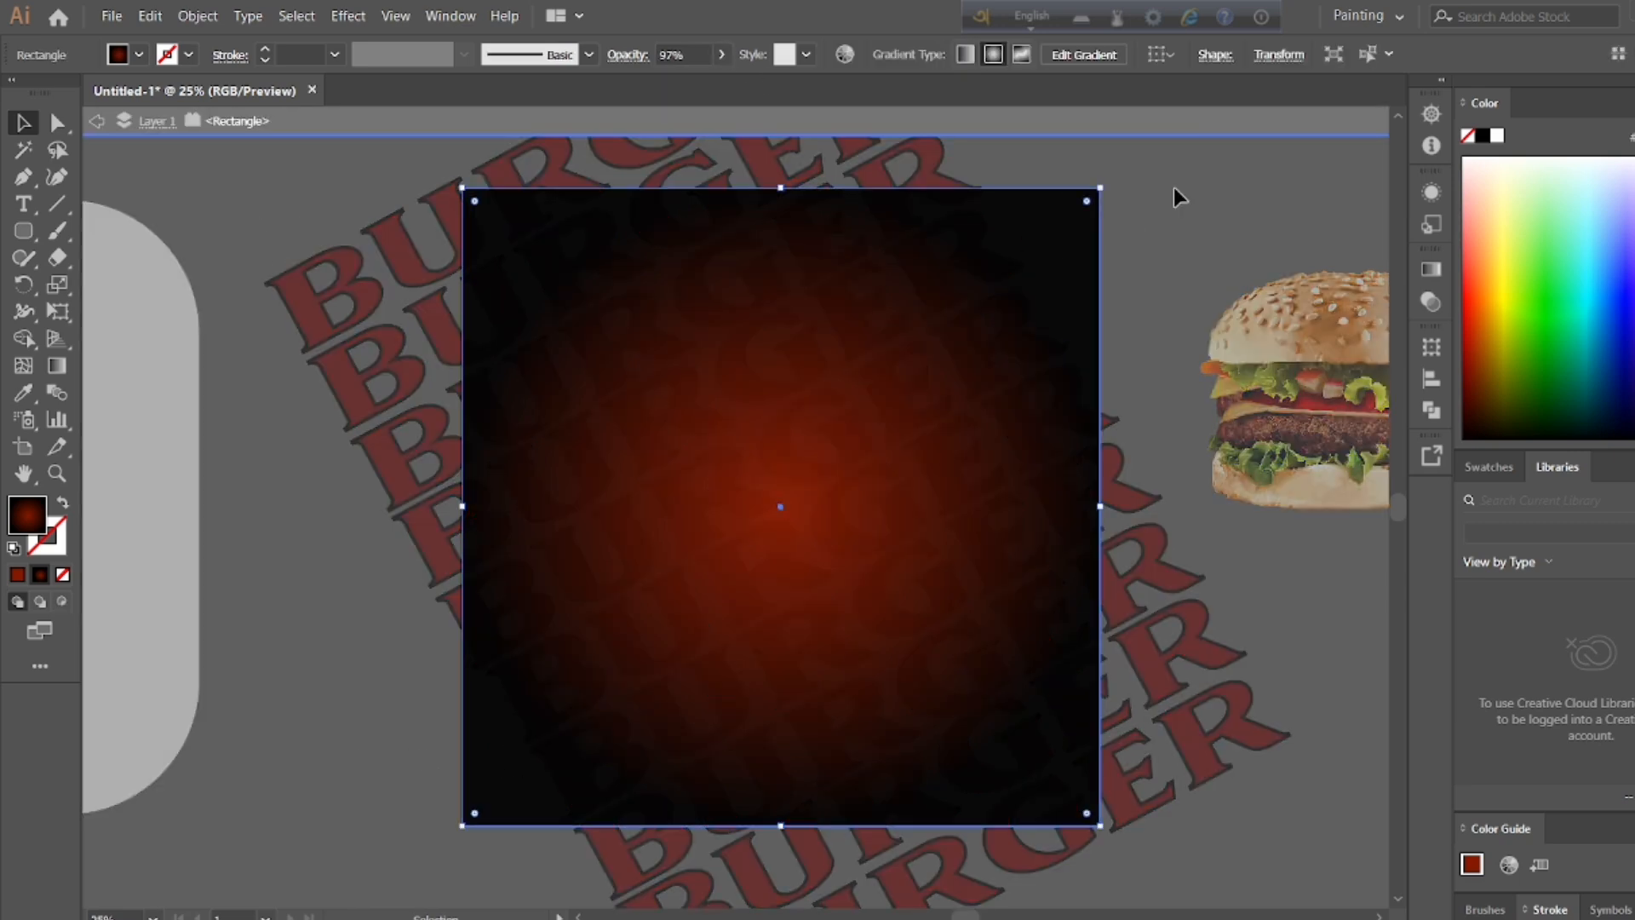
right_click(1068, 255)
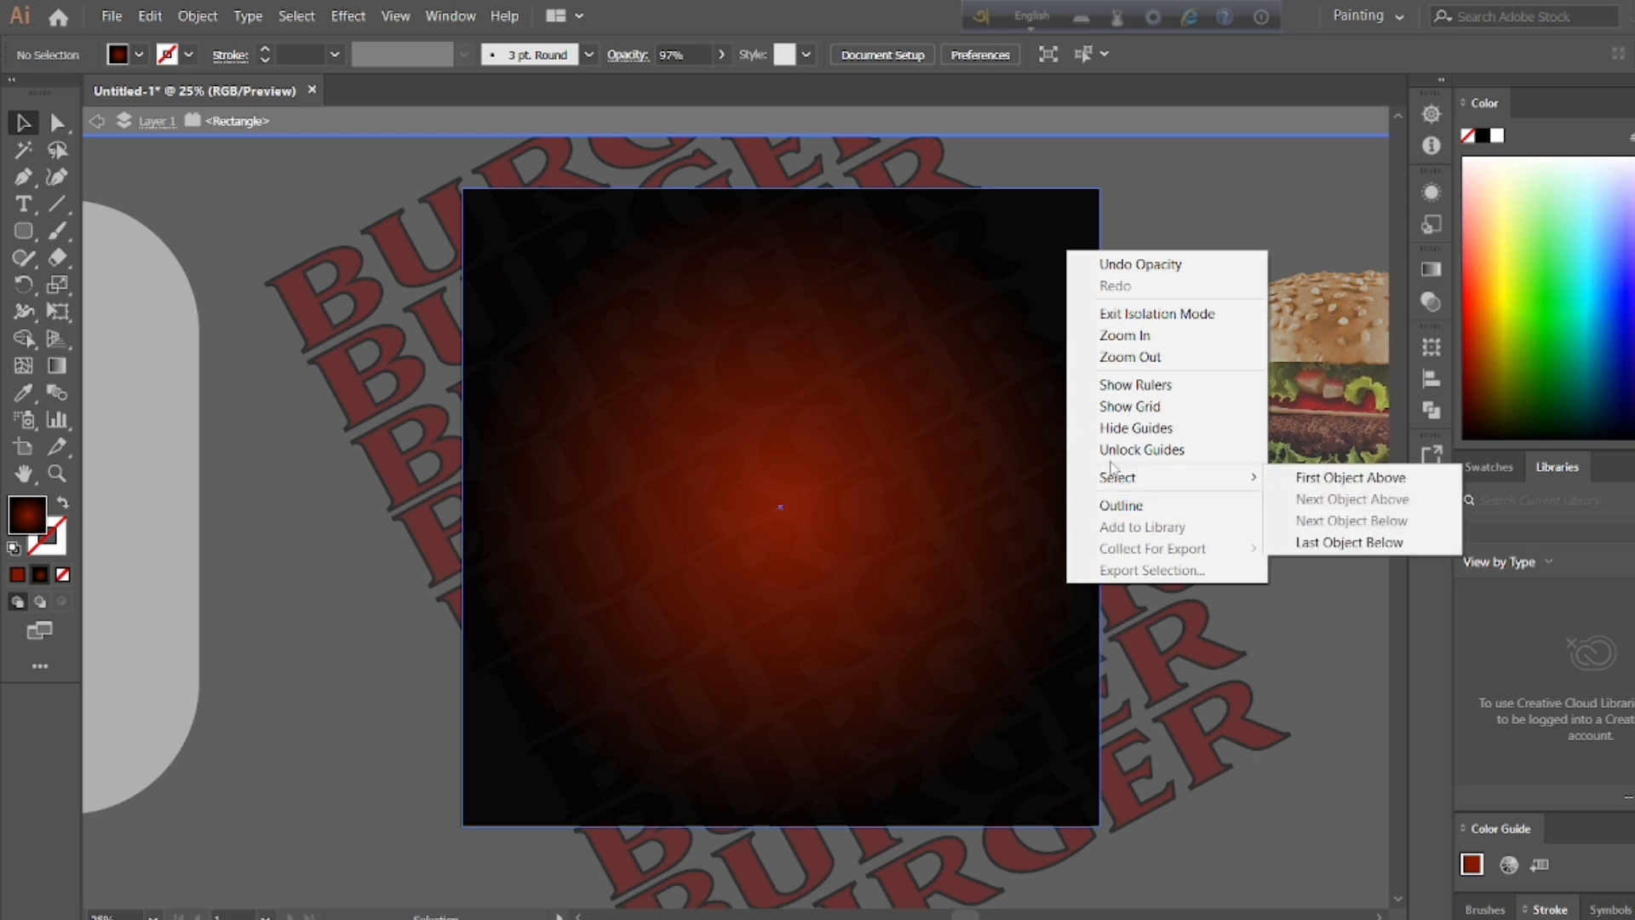
click(1110, 314)
double_click(1048, 257)
right_click(1048, 258)
mouse_move(1233, 605)
click(1311, 604)
double_click(1260, 558)
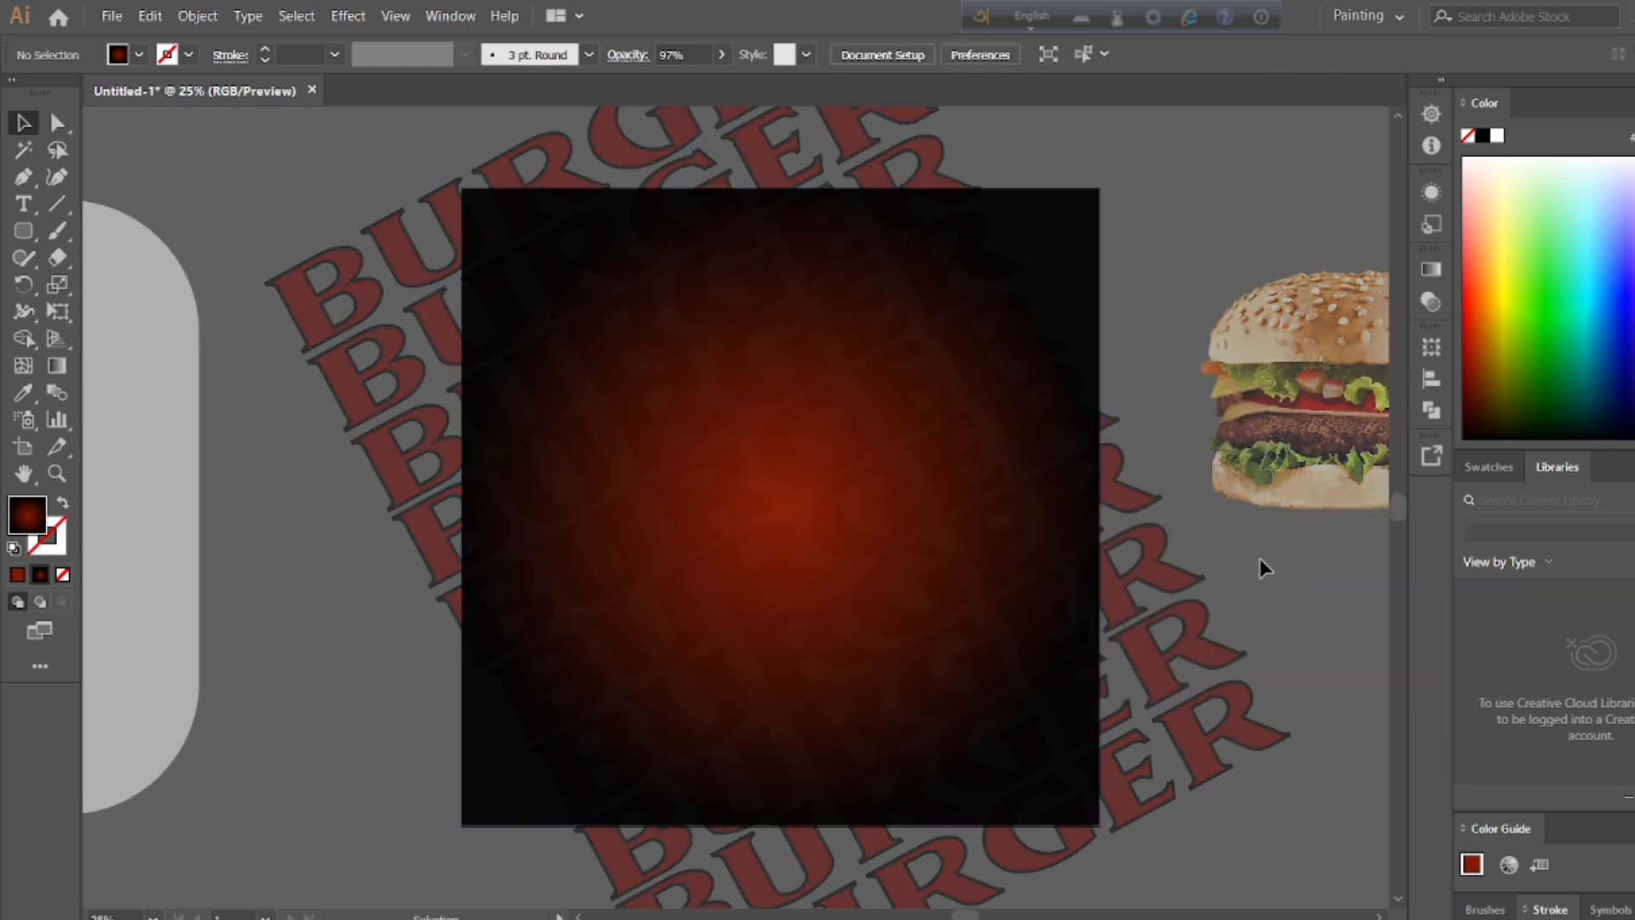
double_click(1087, 315)
right_click(995, 478)
mouse_move(1107, 826)
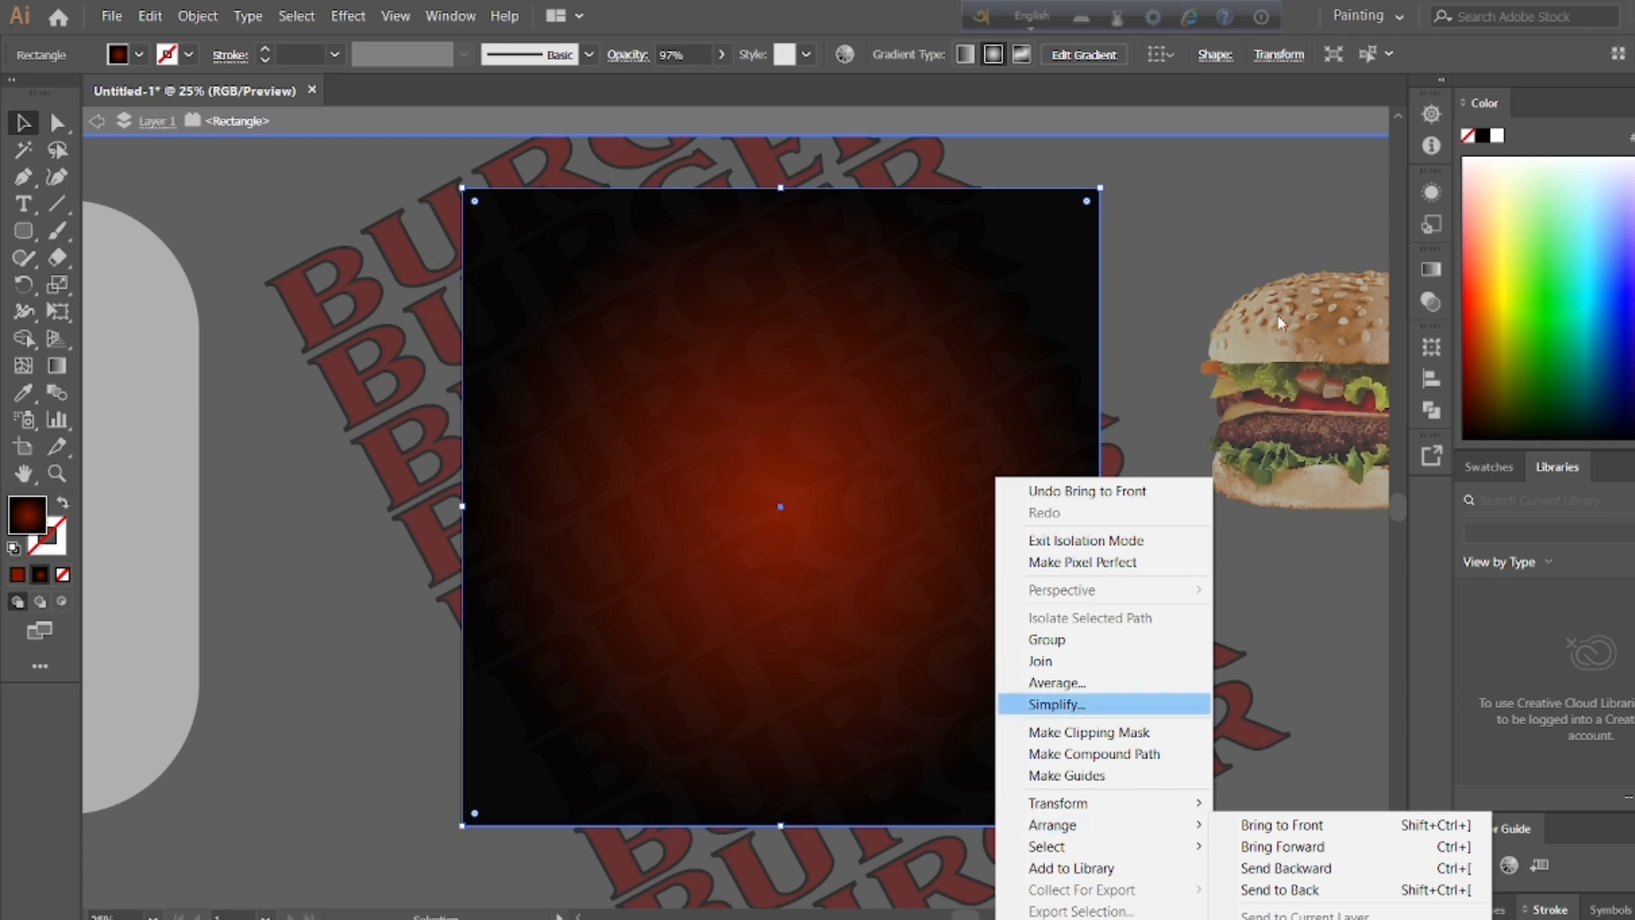
double_click(1215, 171)
double_click(1047, 278)
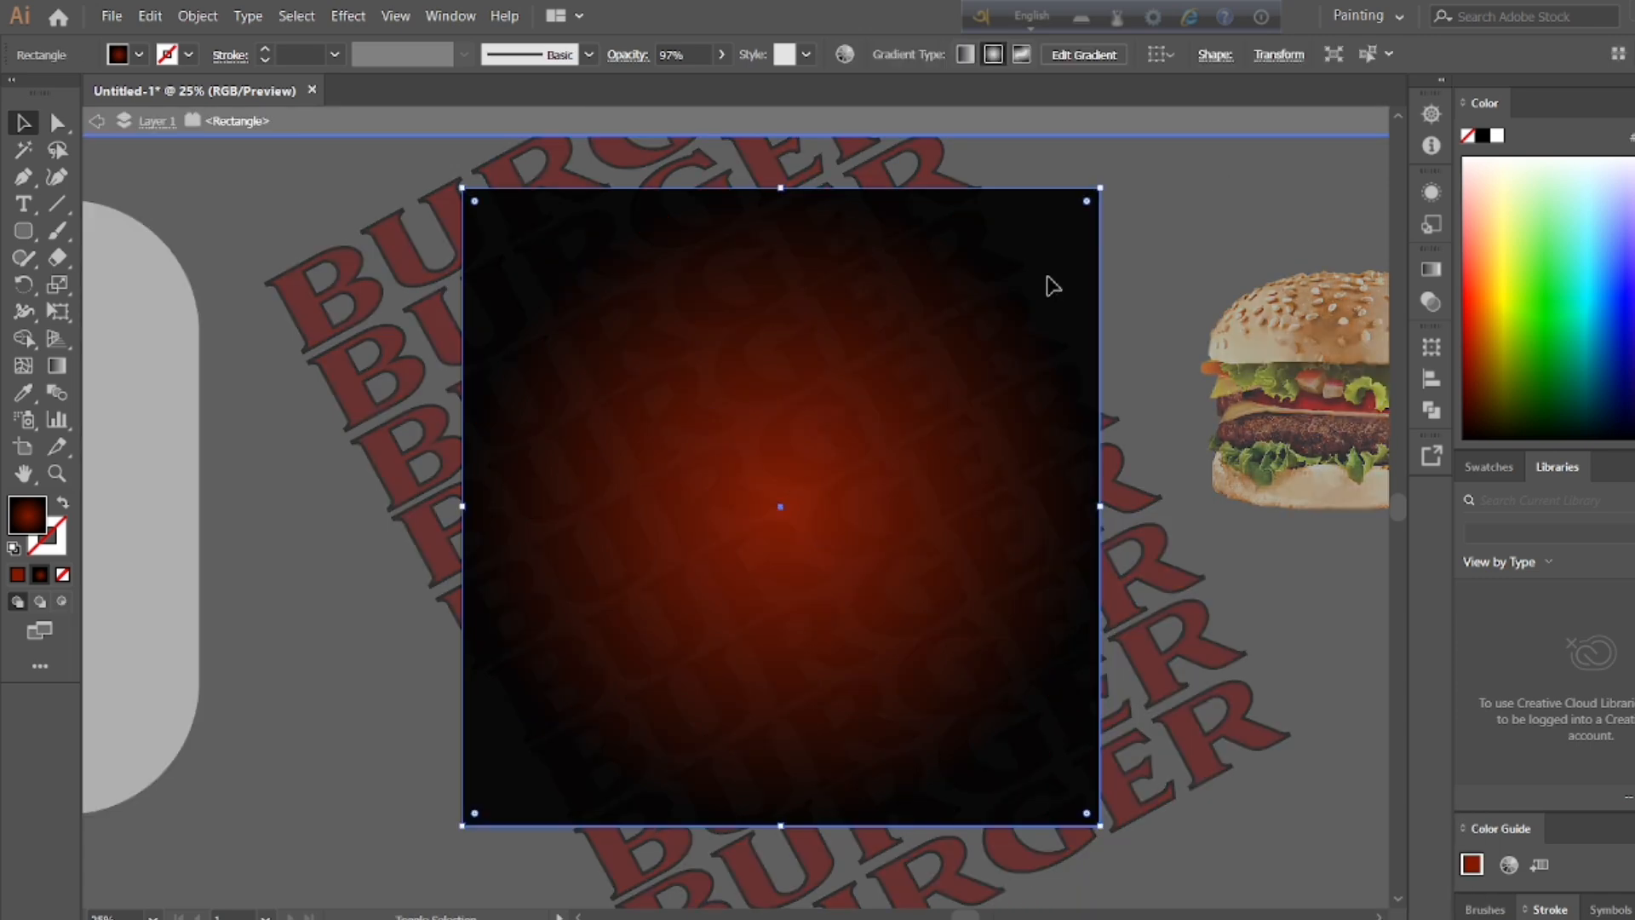
double_click(1161, 227)
Step: Bring the background rectangle in front of the BURGER rows outside isolation mode and realign it with the artboard
right_click(1044, 249)
mouse_move(1149, 577)
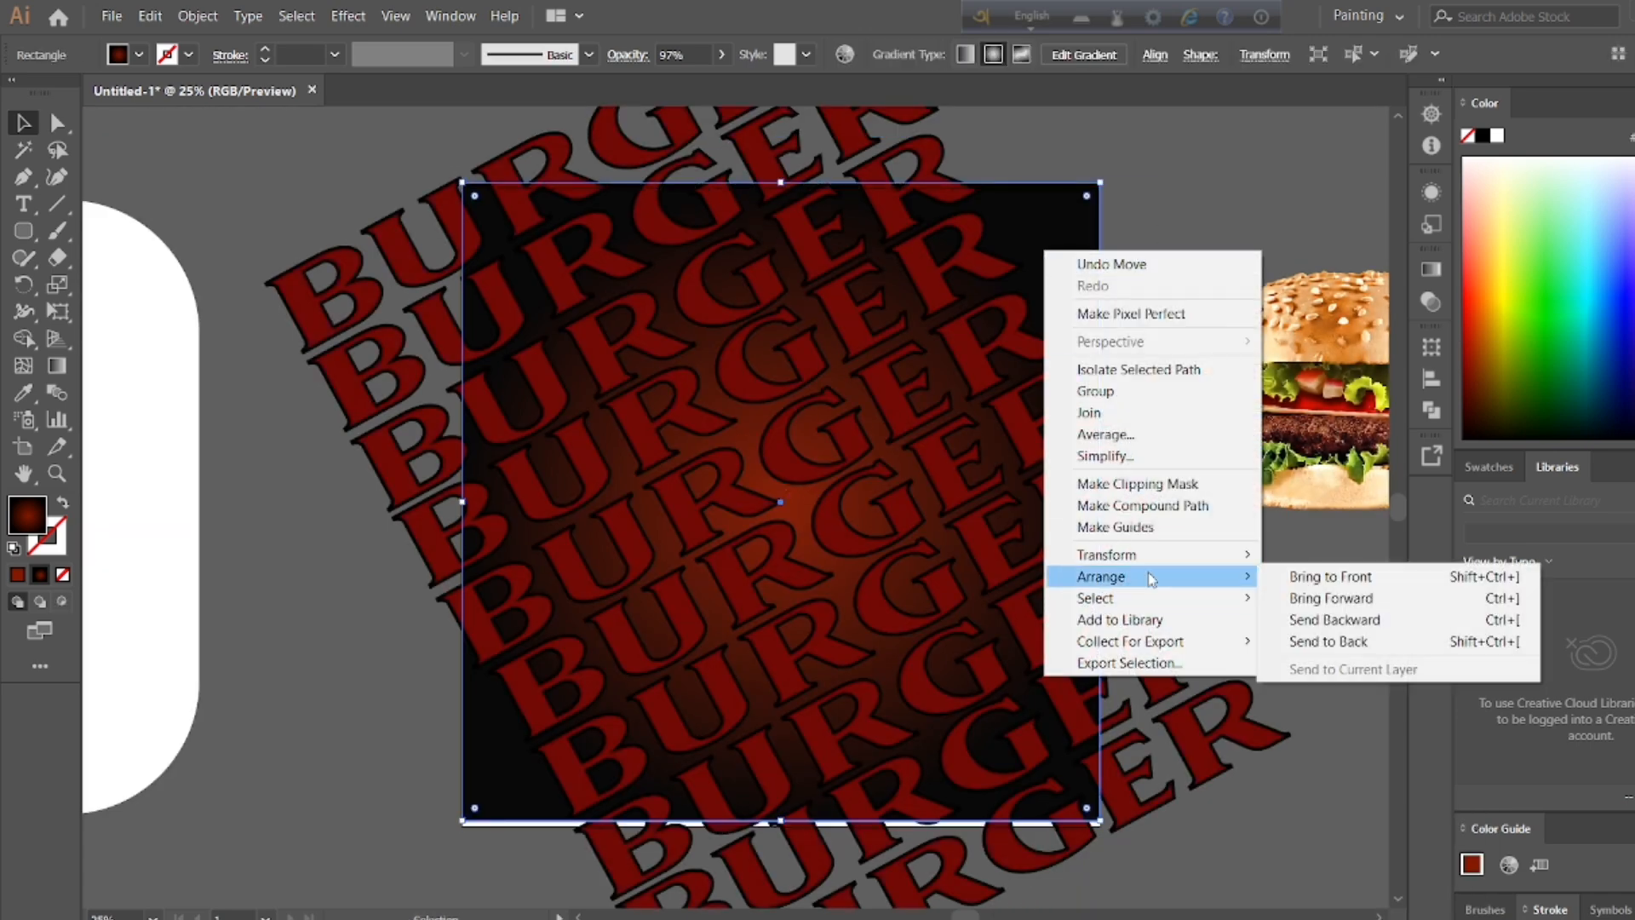
click(1298, 577)
click(1125, 293)
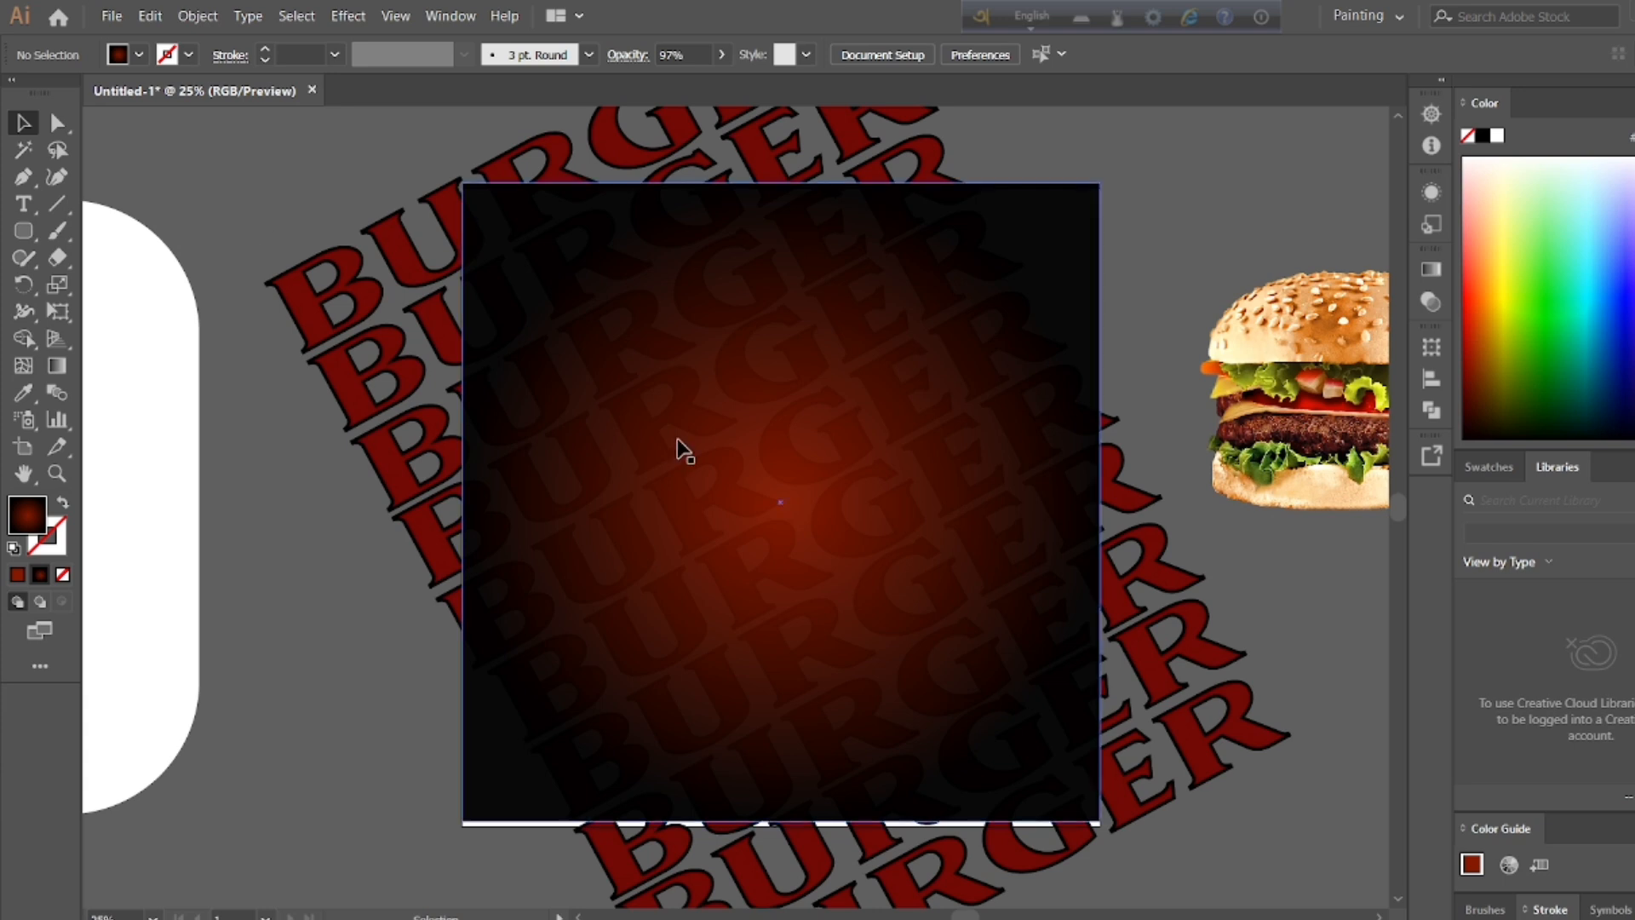
drag(1079, 264, 1080, 269)
click(1200, 183)
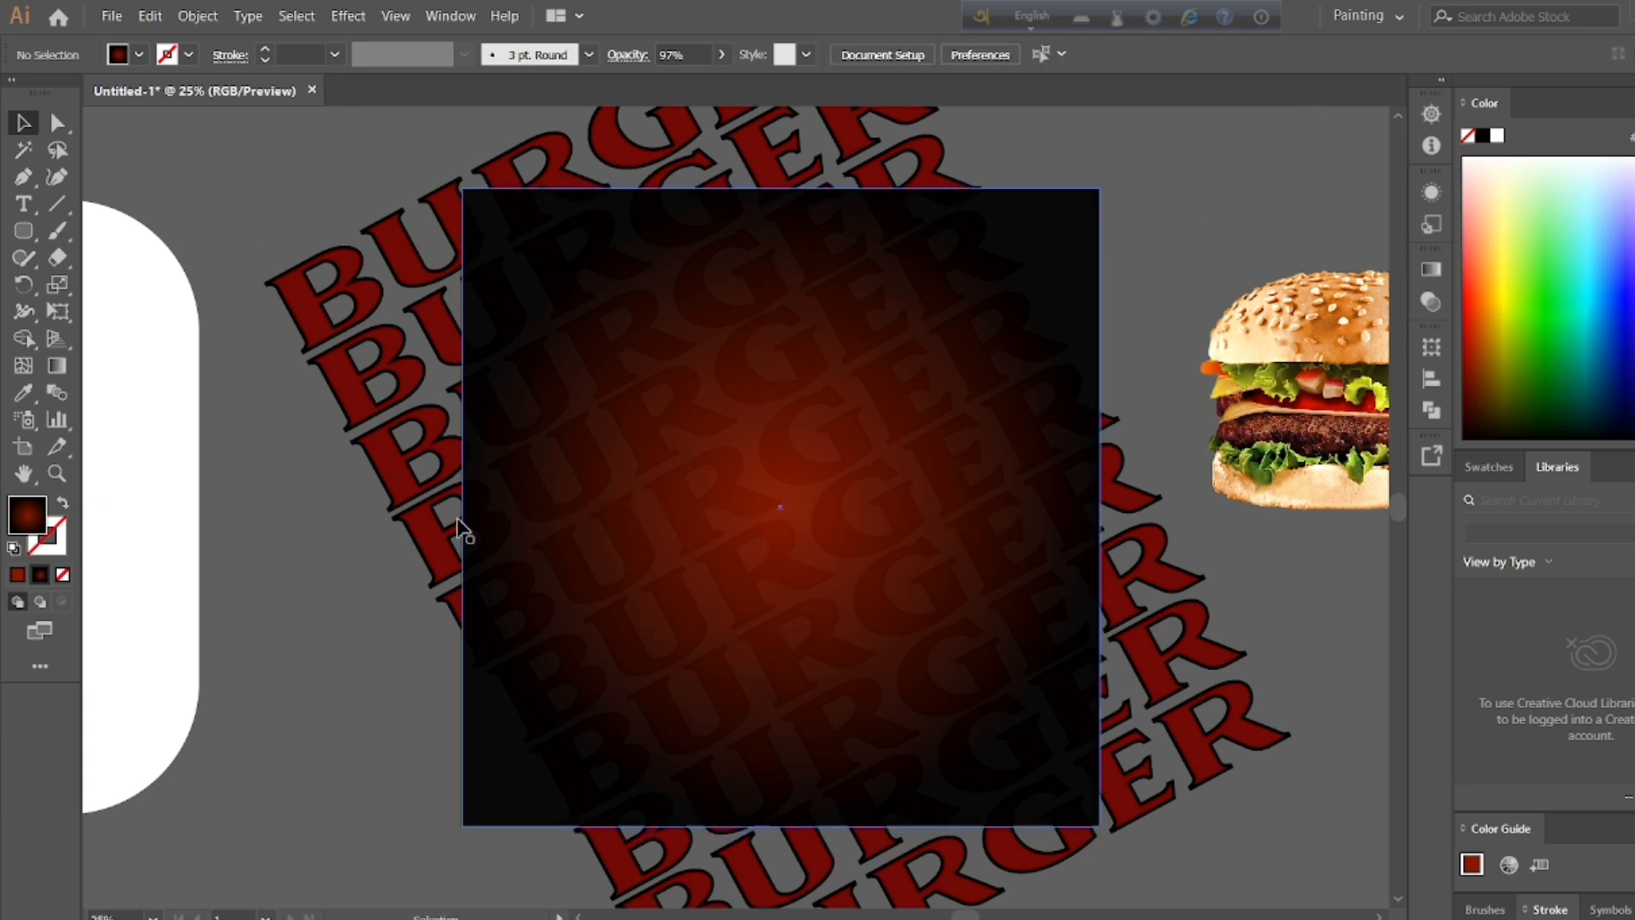
mouse_move(109, 449)
mouse_down()
mouse_move(823, 449)
mouse_move(106, 450)
mouse_up()
click(254, 170)
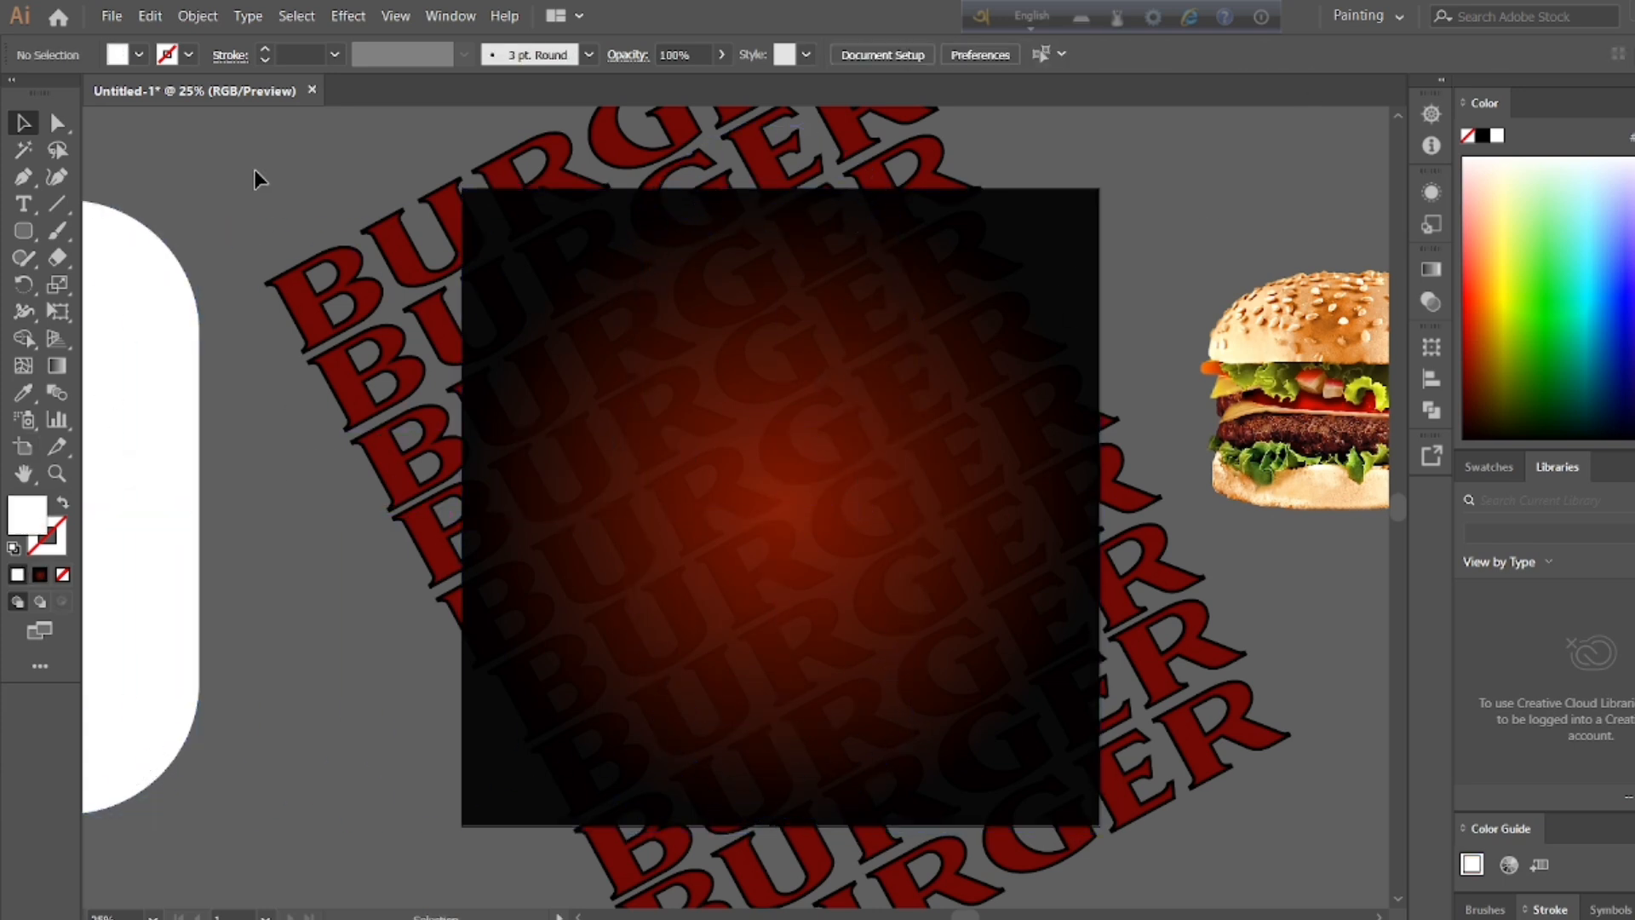
mouse_move(256, 181)
mouse_down()
mouse_move(1084, 780)
mouse_move(256, 180)
mouse_up()
Step: Select the BURGER rows with the background square and erase letter parts overhanging its left, upper and right edges using Shape Builder
drag(375, 154, 1057, 730)
drag(23, 338, 86, 337)
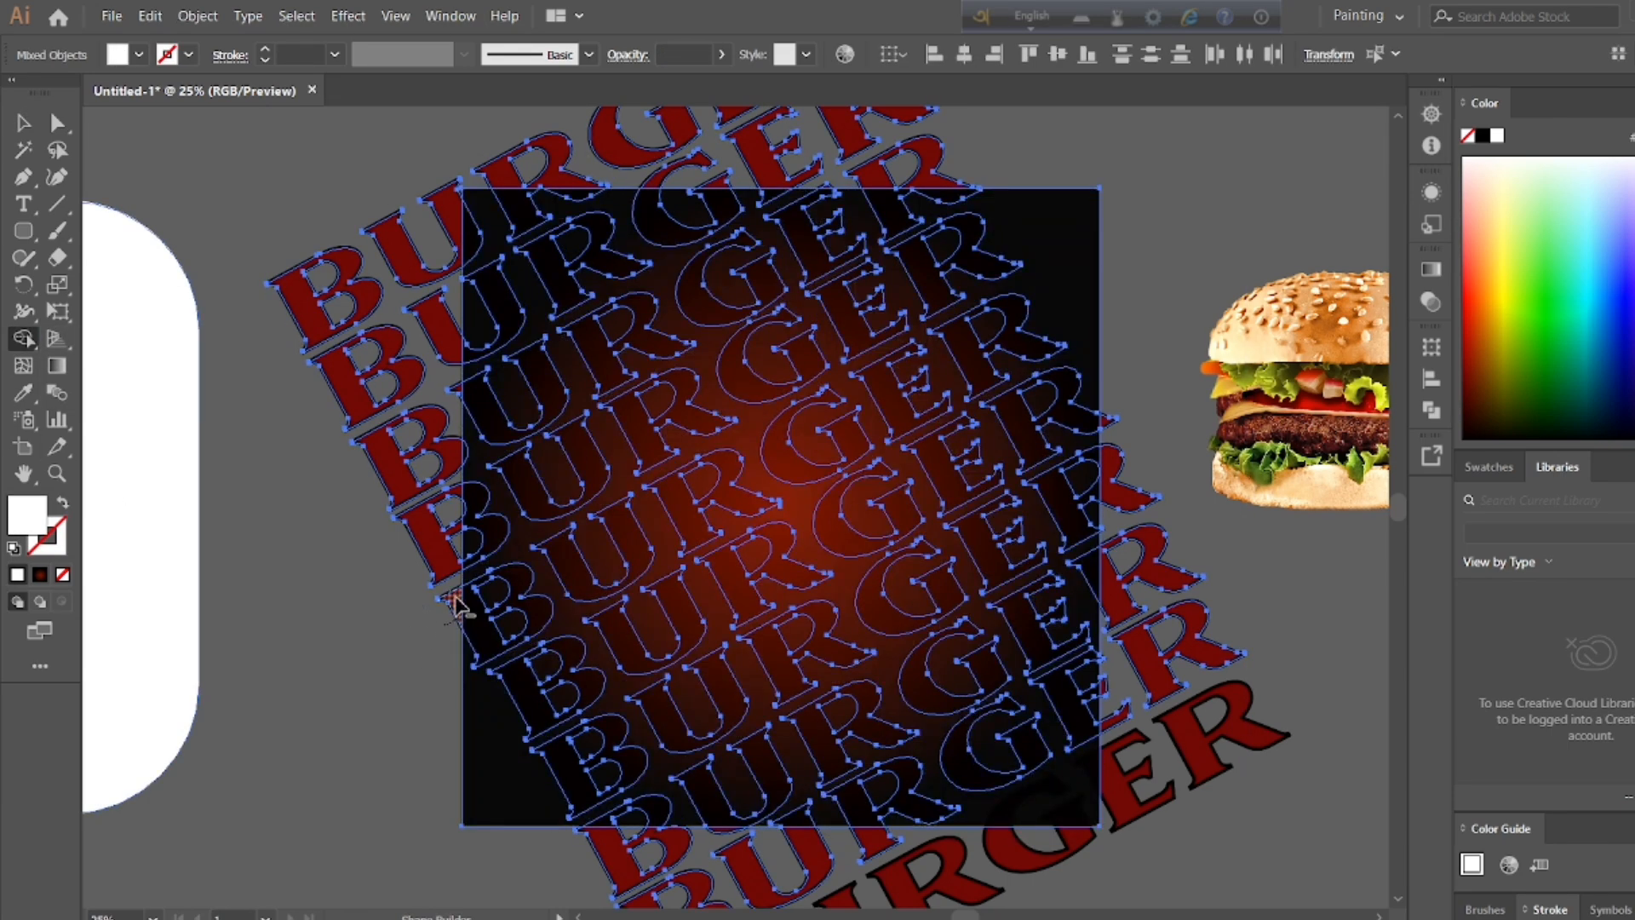
mouse_move(454, 605)
mouse_down()
mouse_move(436, 344)
mouse_move(452, 384)
mouse_move(453, 180)
mouse_move(1117, 185)
mouse_up()
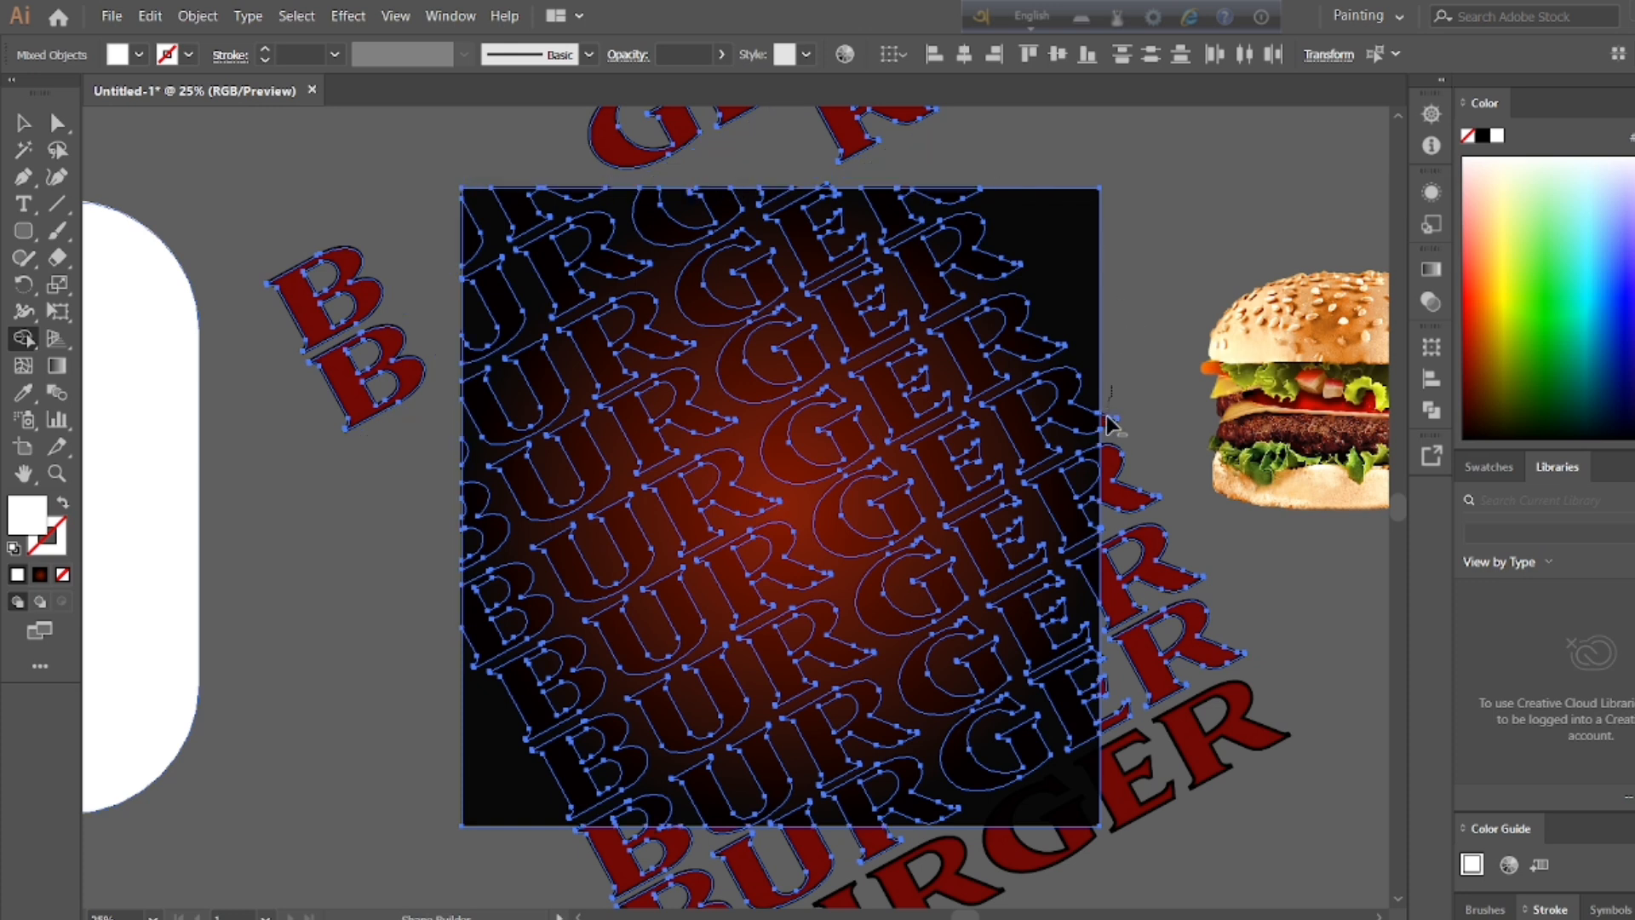
drag(1107, 423, 1120, 662)
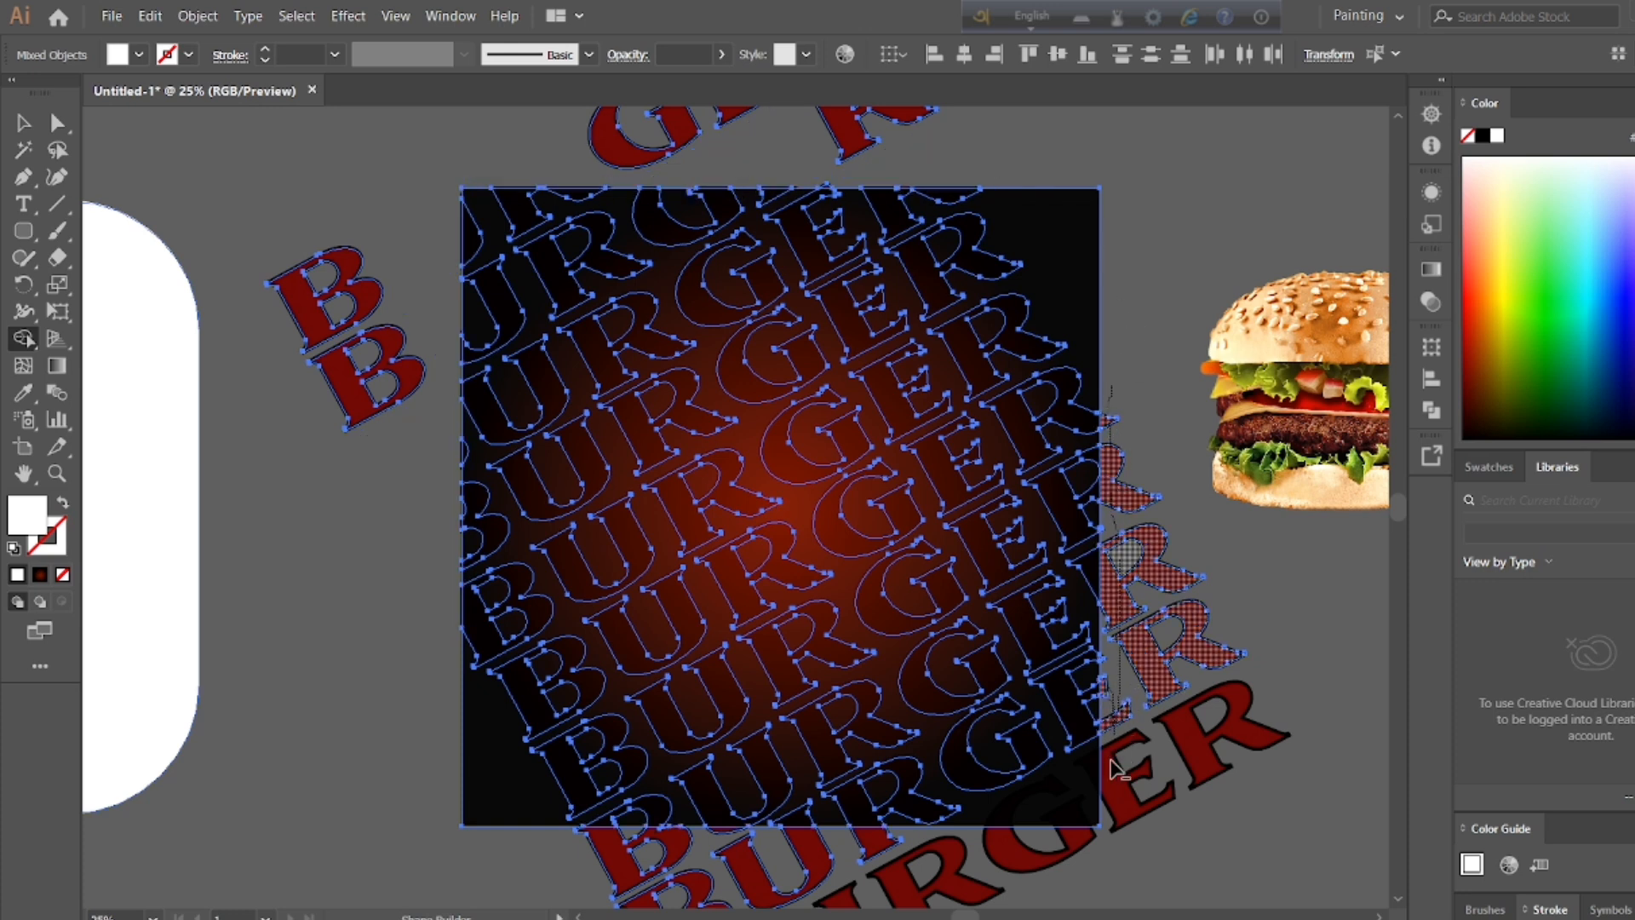
drag(1122, 820, 1121, 716)
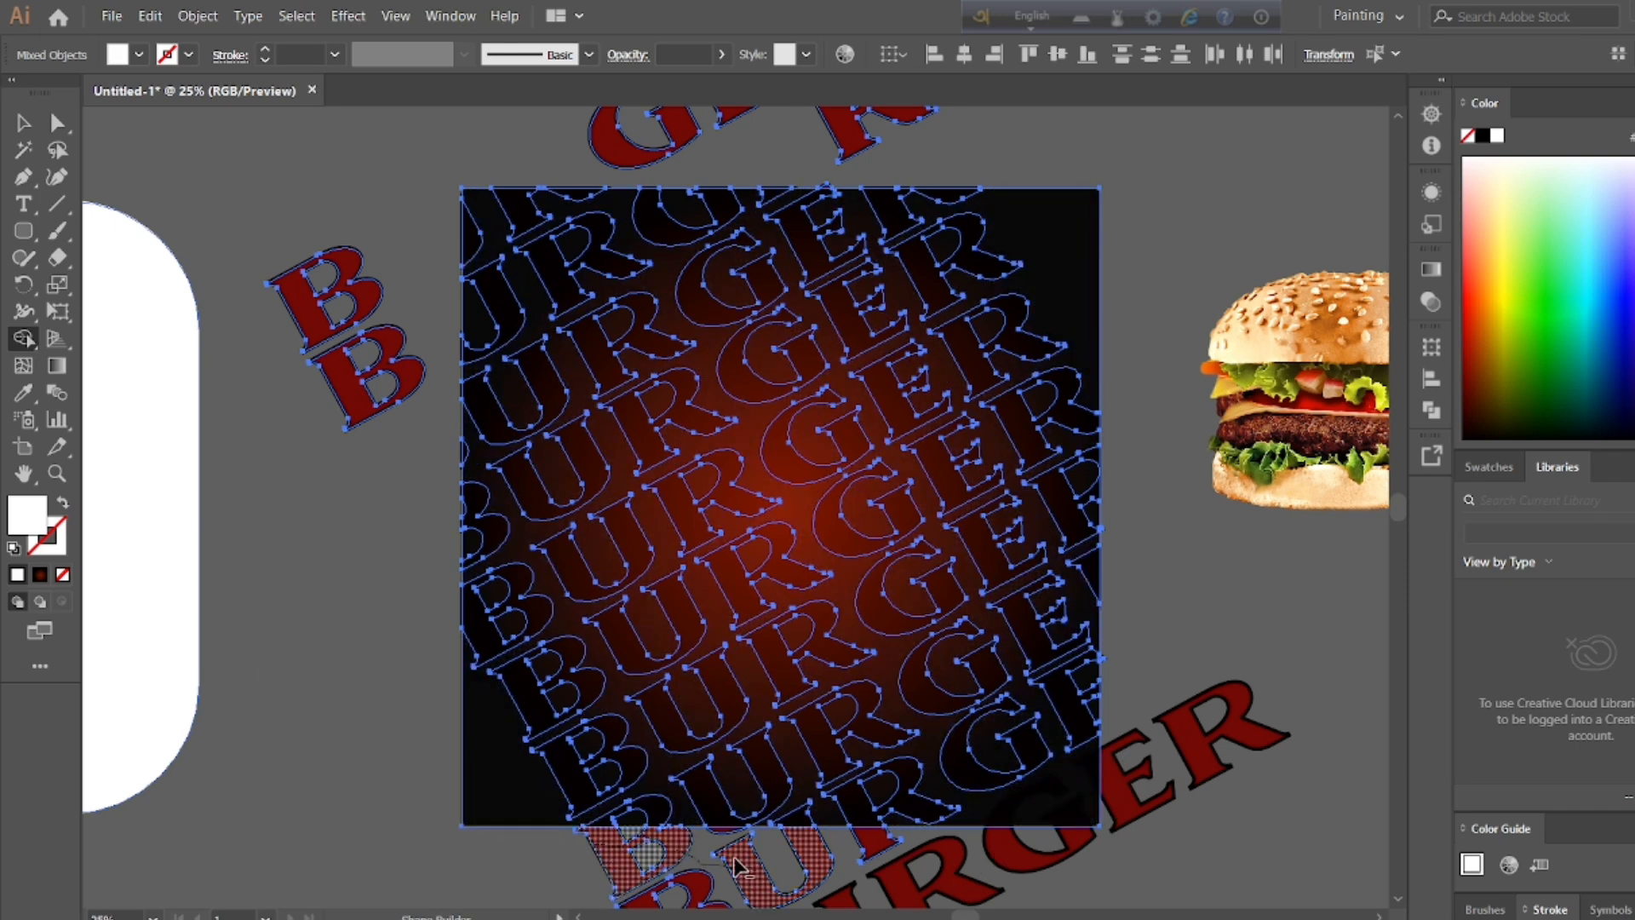
Step: Erase the letter parts hanging below the background square's lower edge with Shape Builder
drag(725, 847, 788, 909)
drag(934, 858, 937, 856)
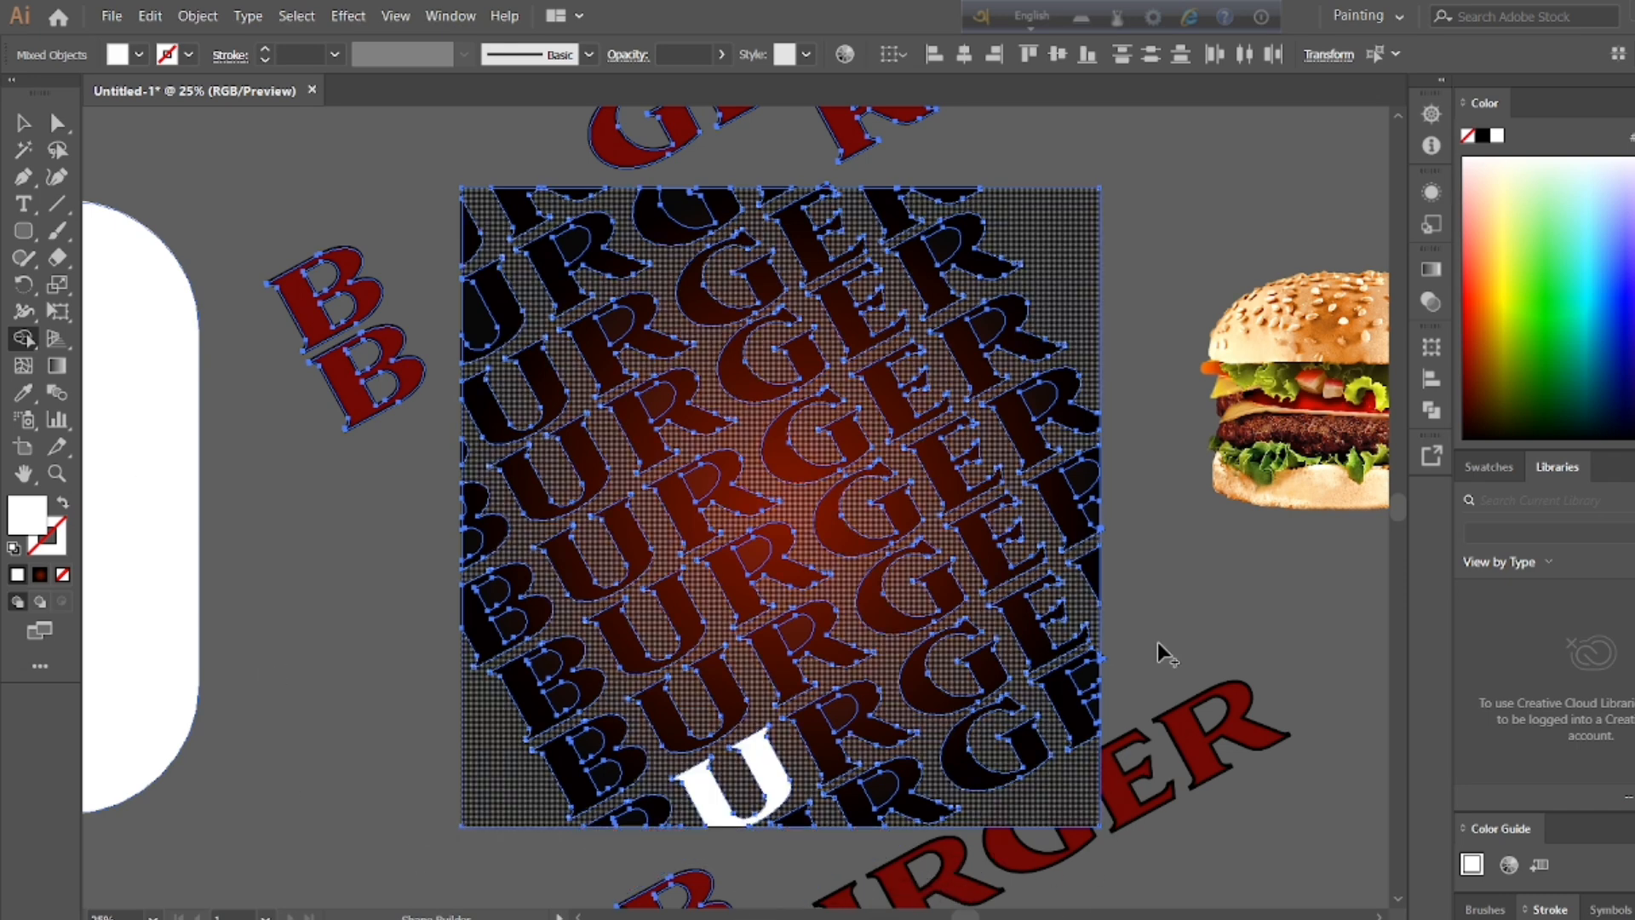
key(super)
click(1139, 647)
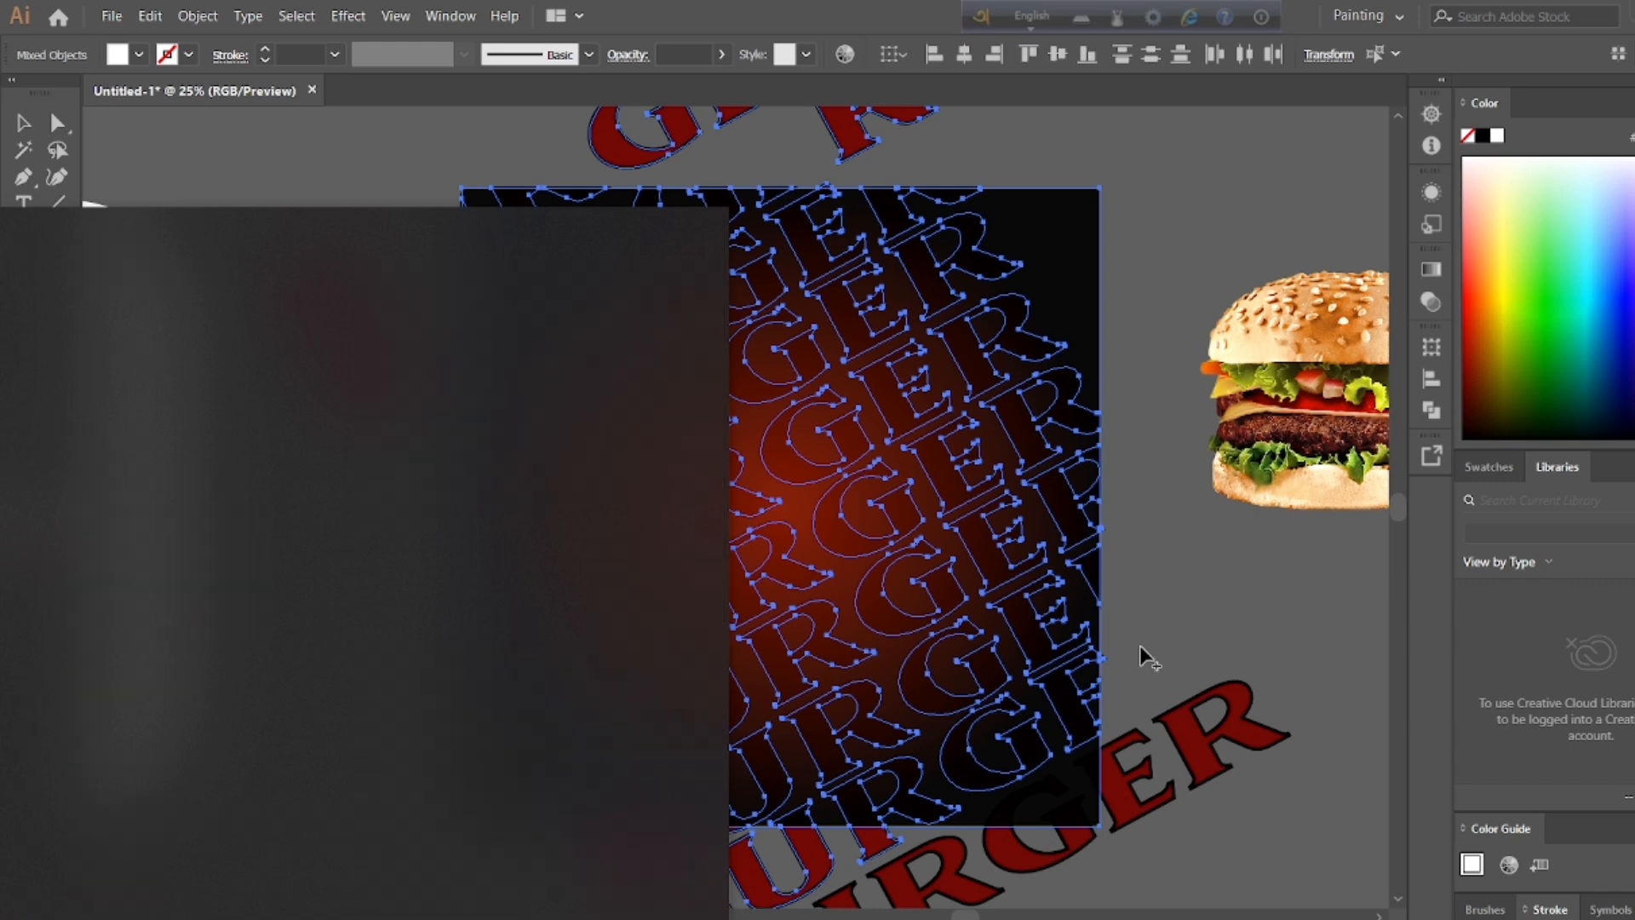
mouse_move(719, 839)
mouse_down()
mouse_move(656, 865)
mouse_move(874, 850)
mouse_move(770, 885)
mouse_move(681, 891)
mouse_up()
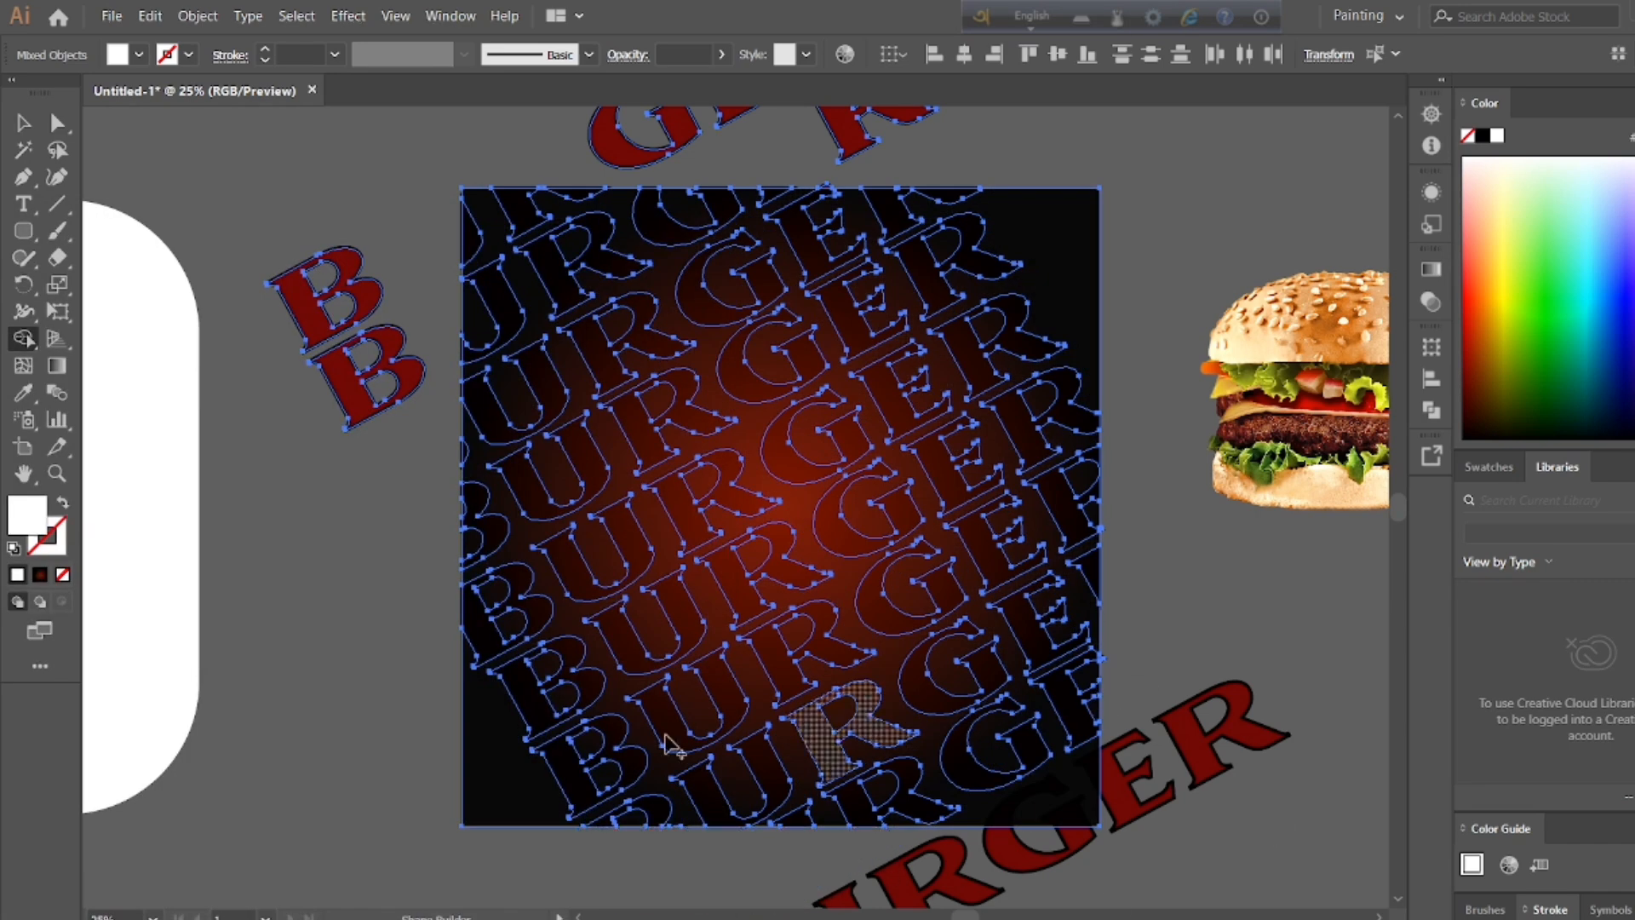
key(v)
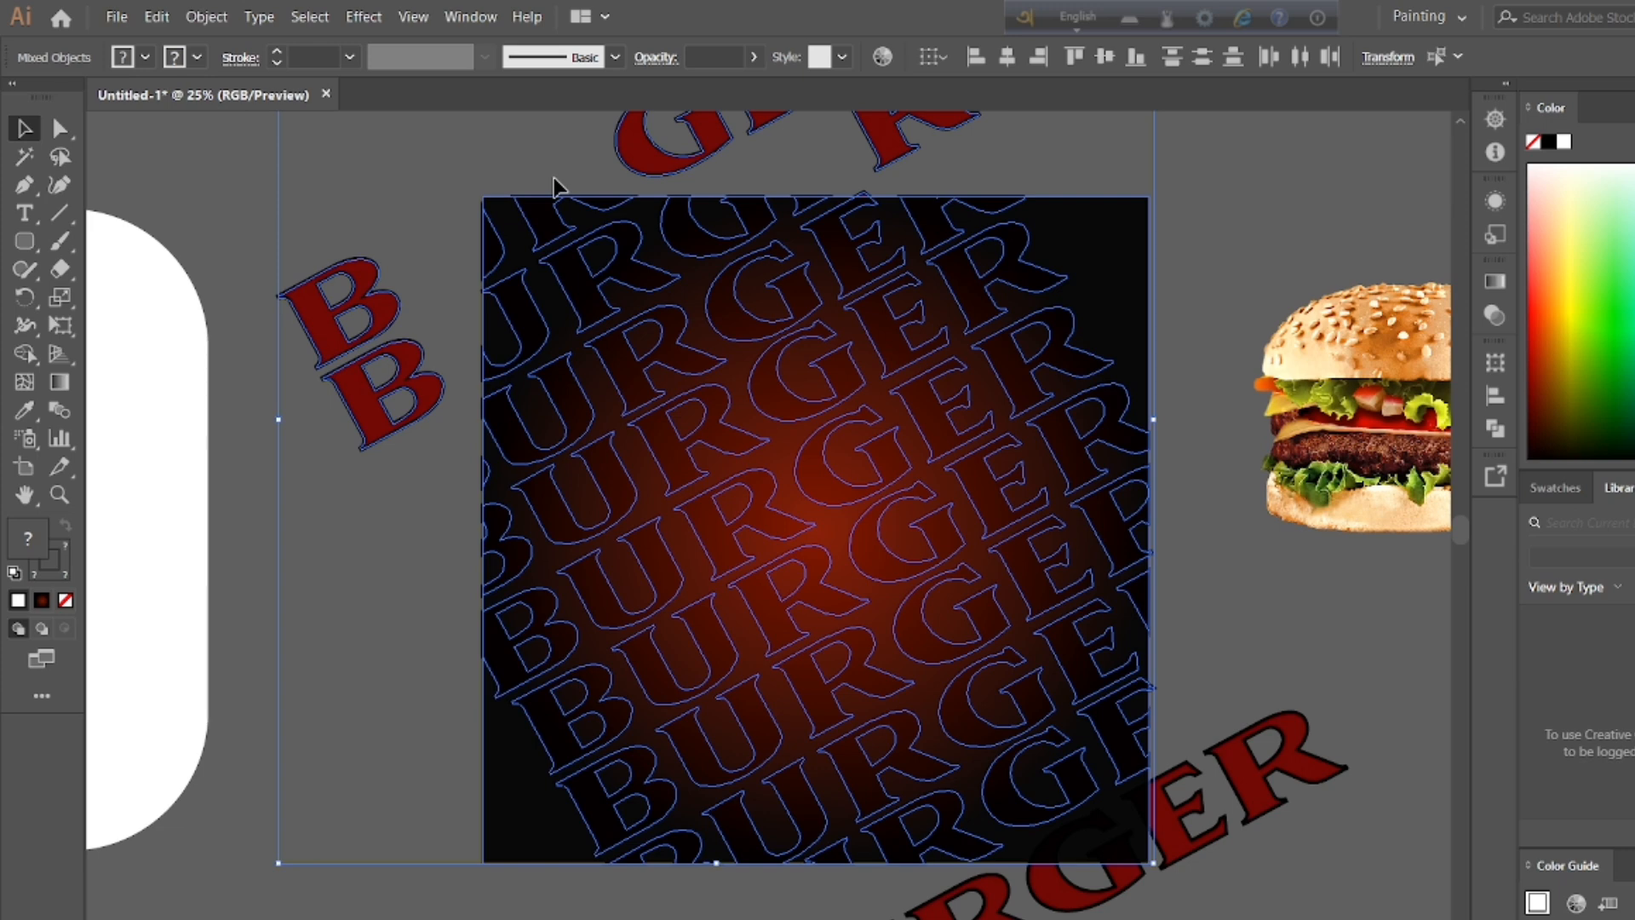
Step: Delete the uppermost stray letter B left outside the background square
double_click(27, 134)
click(993, 909)
double_click(1179, 818)
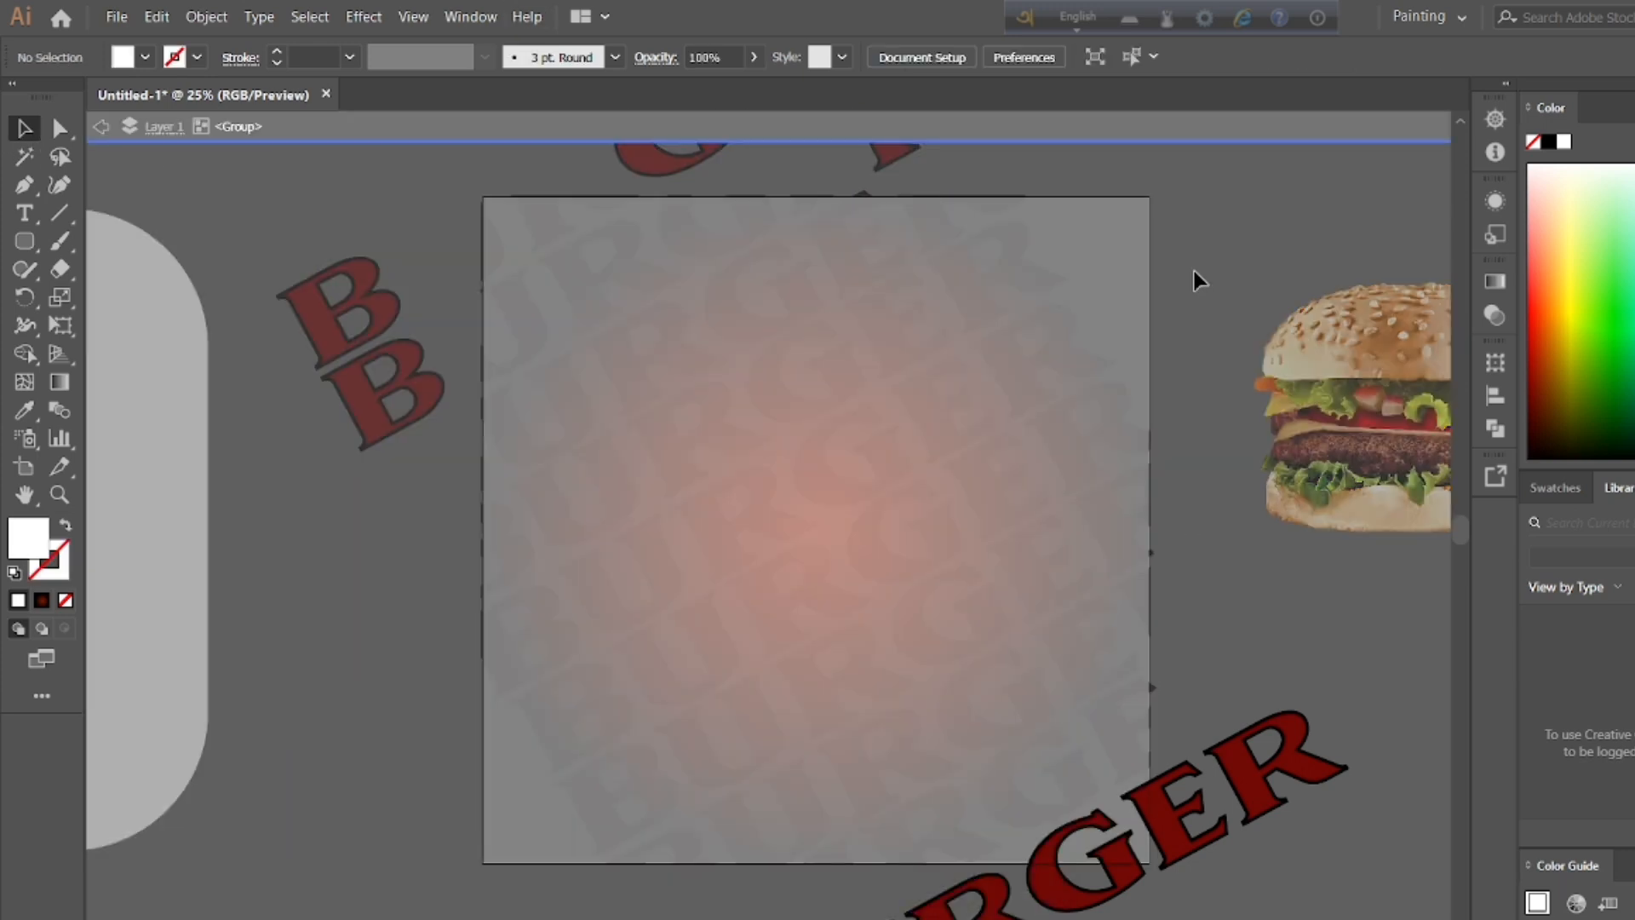
double_click(1194, 275)
double_click(371, 336)
click(371, 336)
key(Delete)
Step: Ungroup the row that holds the remaining stray B beside the background and delete that letter
double_click(362, 387)
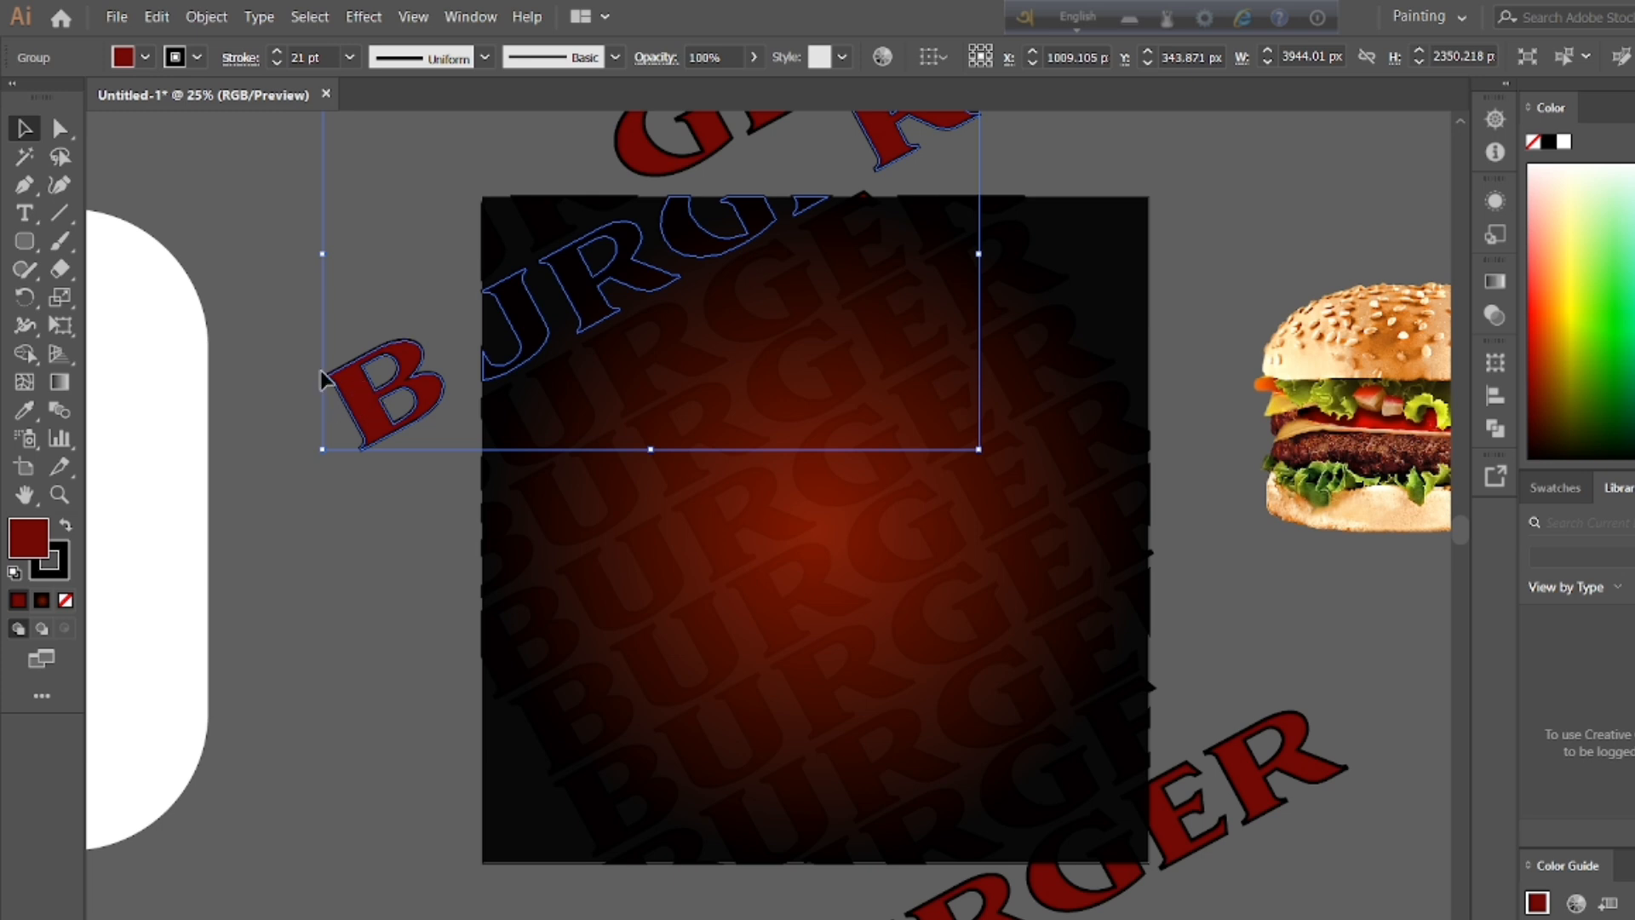
right_click(322, 379)
click(427, 524)
click(369, 412)
key(Delete)
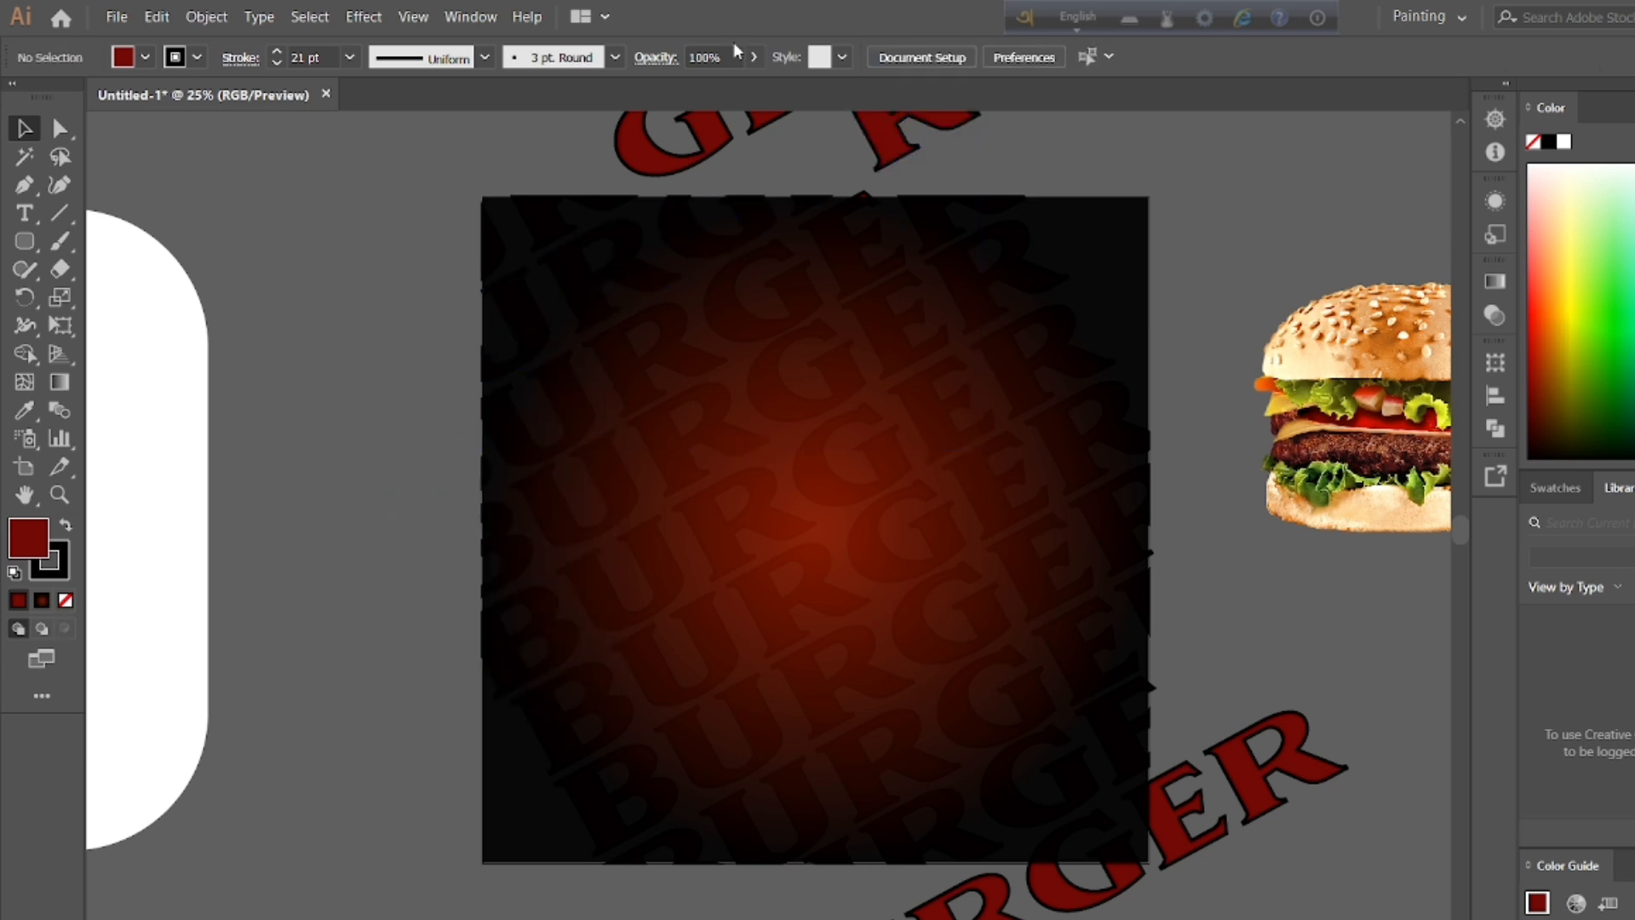
Step: Delete the stray letters G and R above the background square
click(1458, 121)
click(709, 225)
key(Delete)
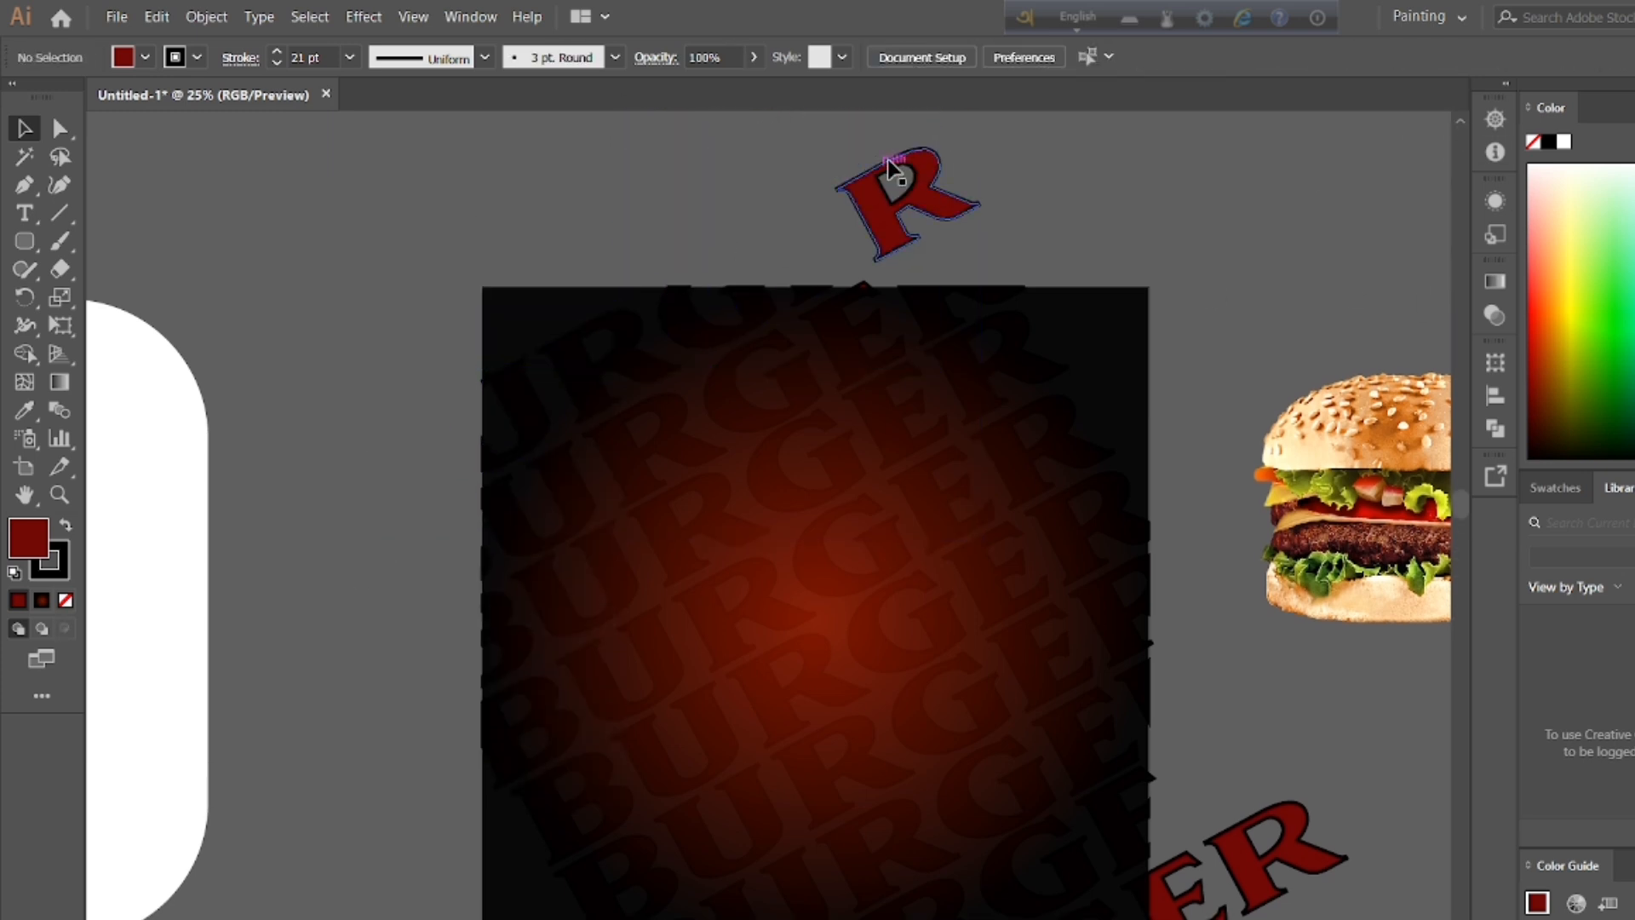
double_click(881, 212)
click(875, 223)
key(Delete)
Step: Isolate the lowest BURGER row and delete its first R and its U below the background
double_click(1294, 730)
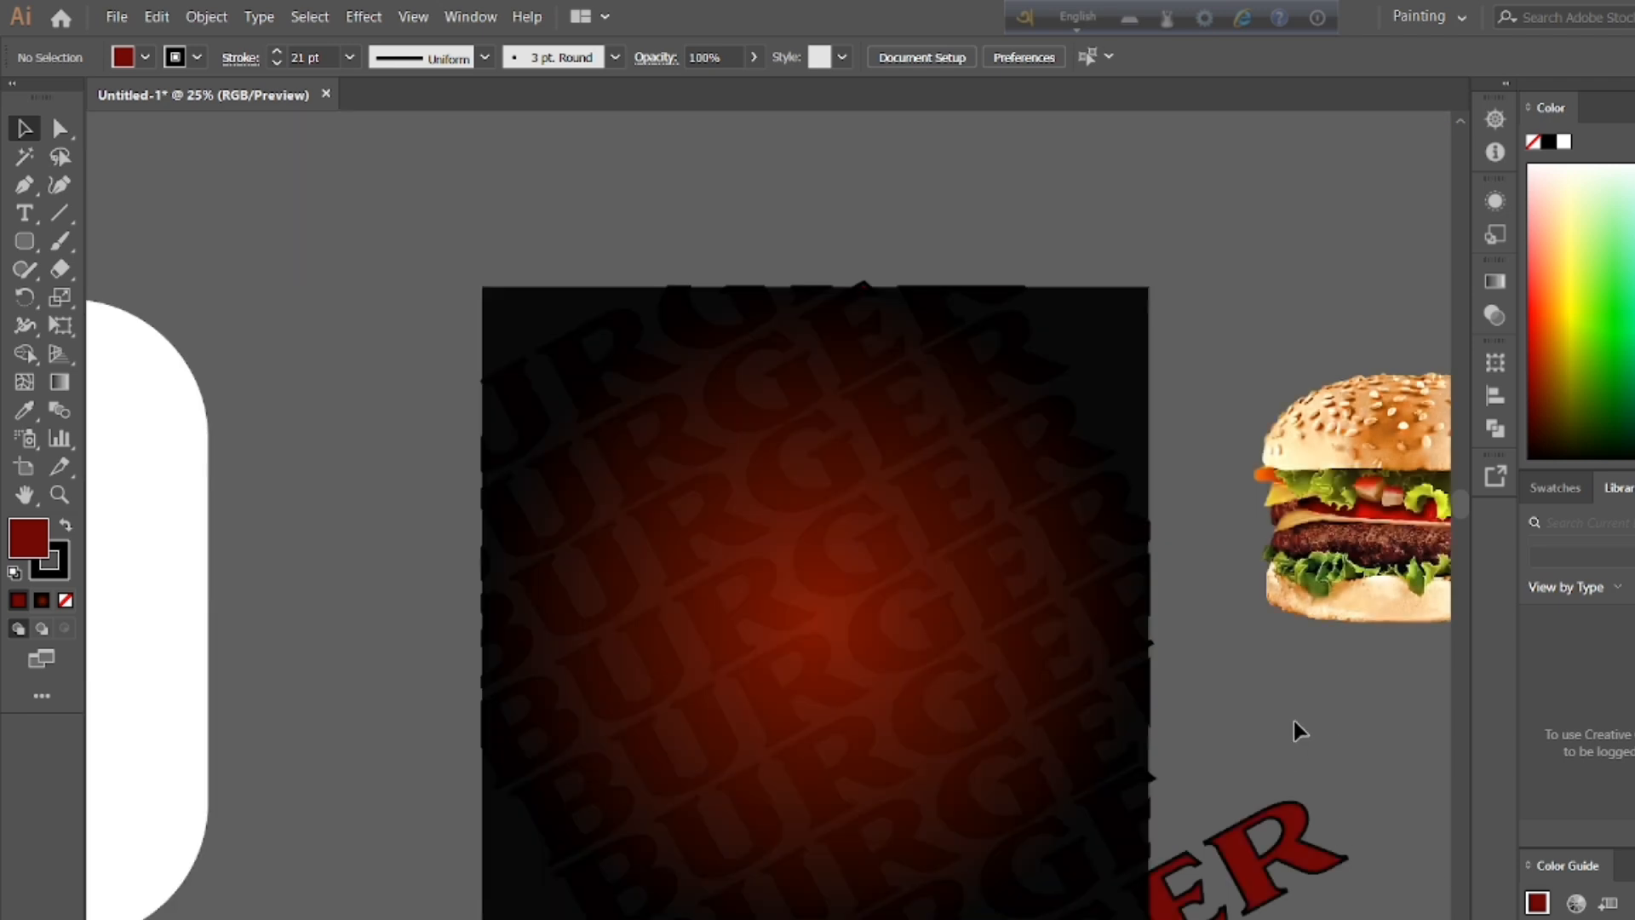
scroll(763, 774, down, 4)
double_click(973, 819)
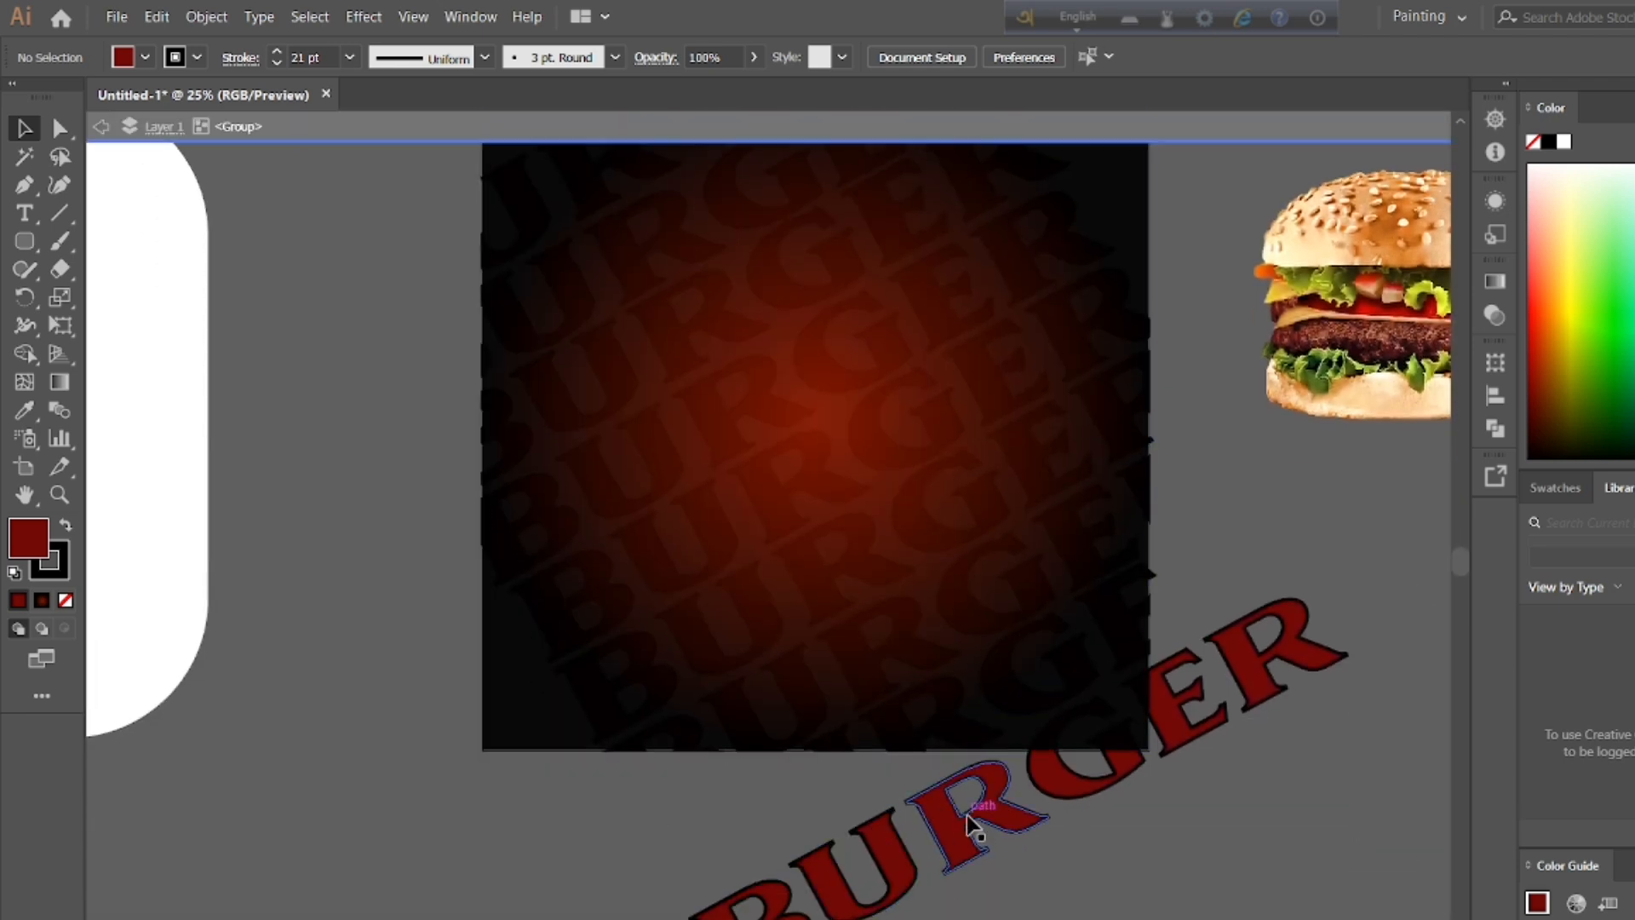
key(Delete)
click(905, 890)
key(Delete)
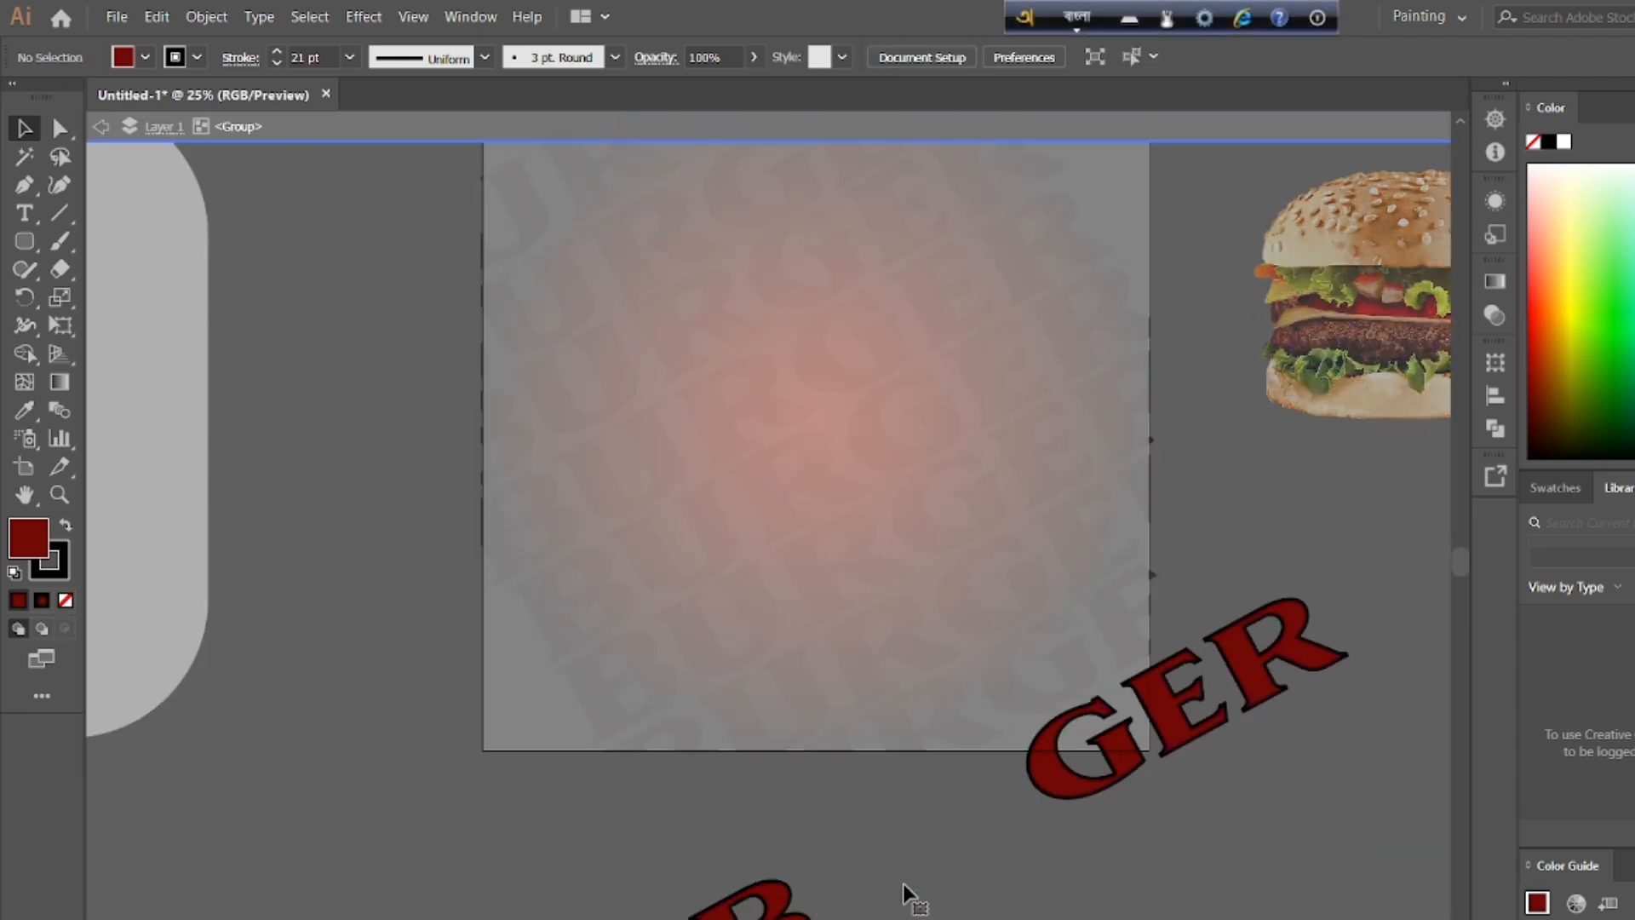
Step: Delete the letter B of the lowest BURGER row and leave isolation mode
click(779, 898)
double_click(779, 898)
key(Delete)
click(752, 908)
key(Delete)
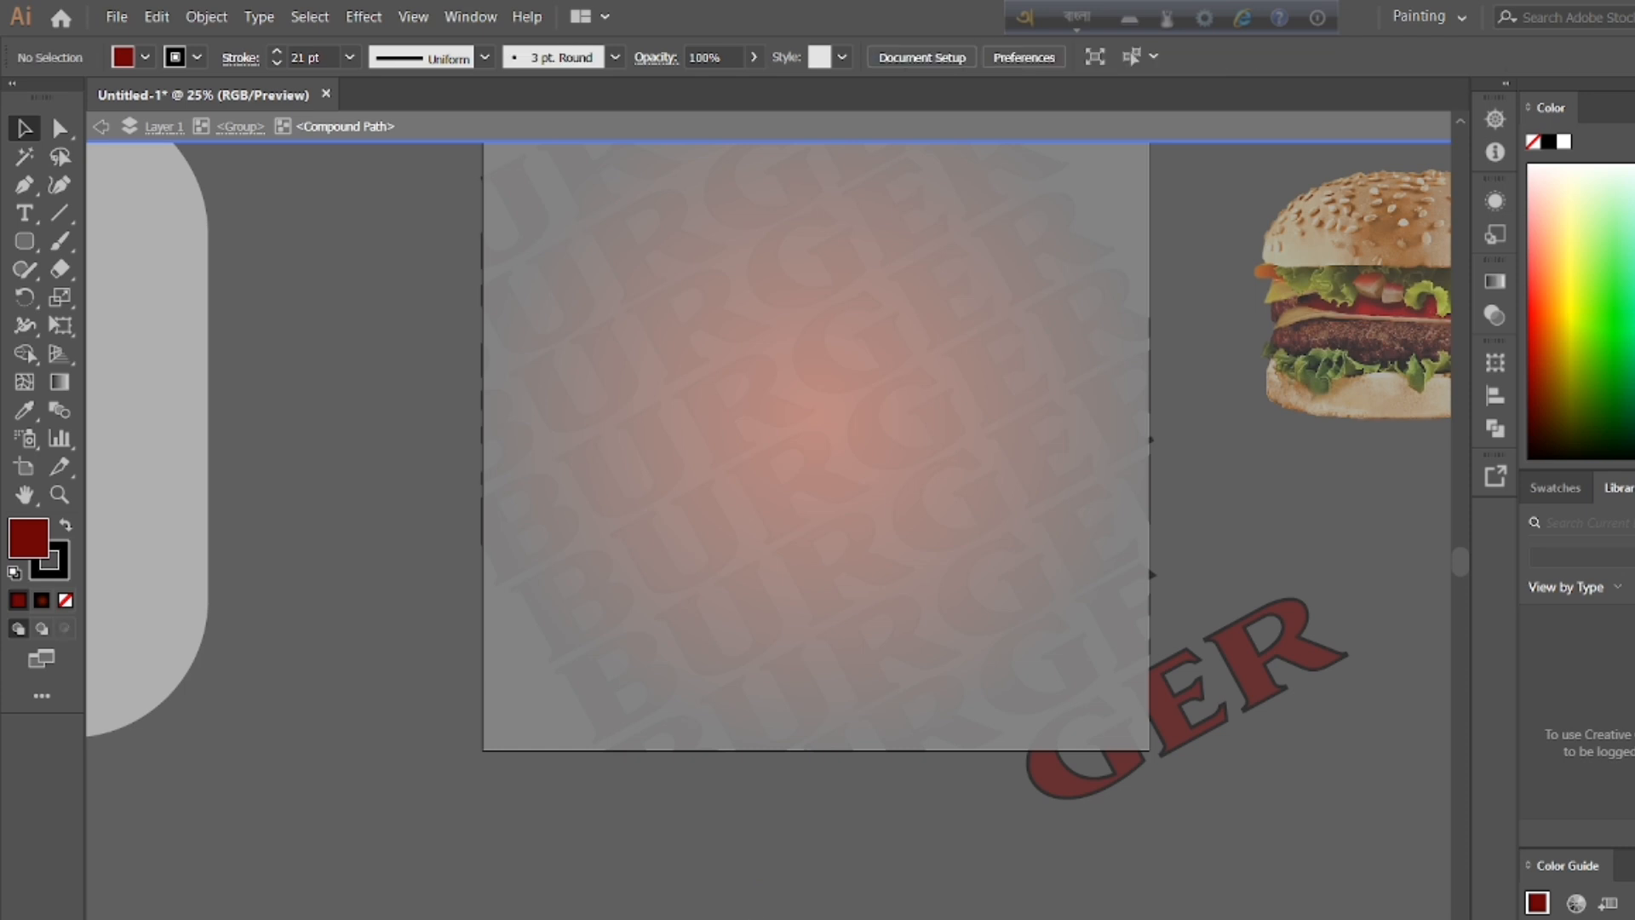
click(777, 918)
key(Escape)
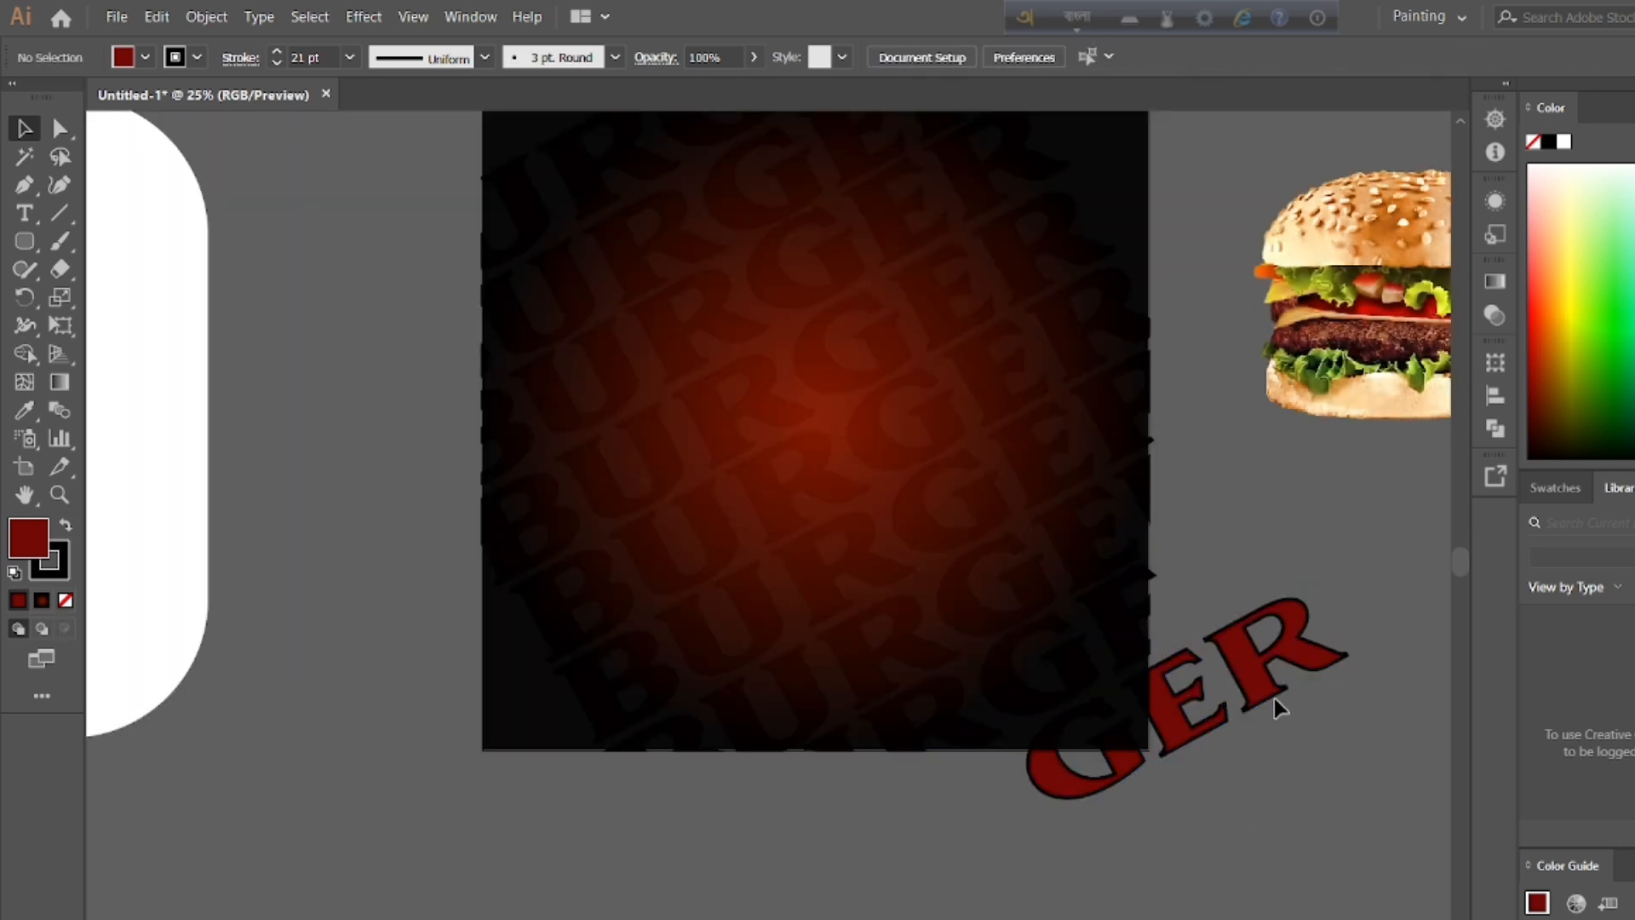
Step: Ungroup the remaining GER letters of the lowest row and delete the final R outside the background
right_click(1261, 660)
click(1287, 775)
double_click(1238, 660)
key(Delete)
double_click(788, 781)
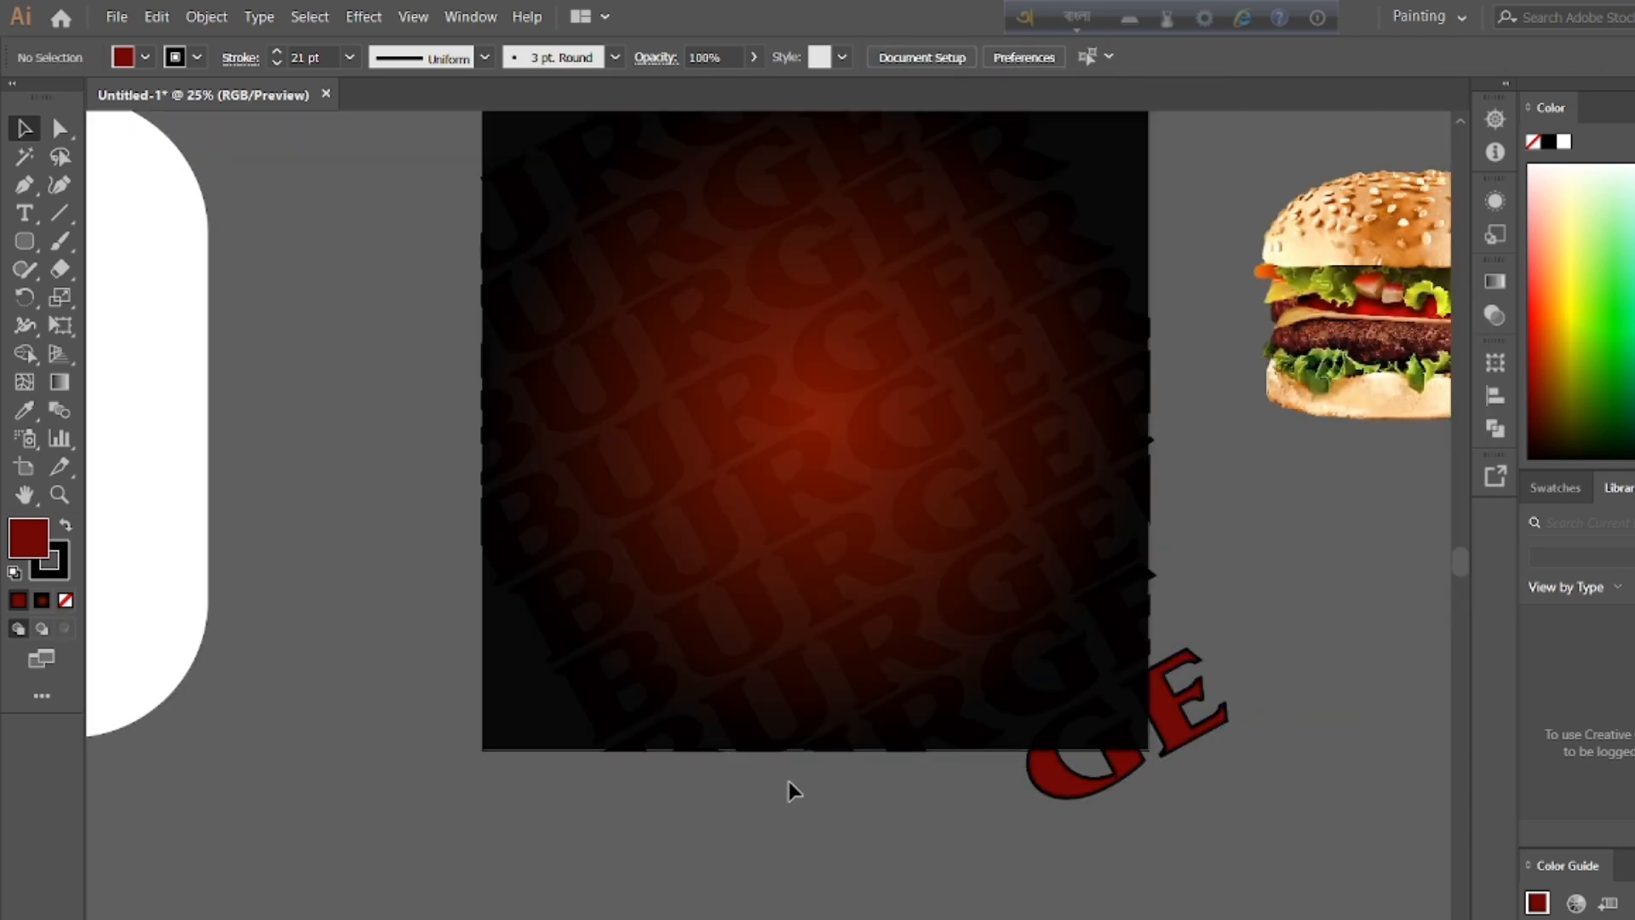
Step: Select the remaining G and E with the background and trim their overhanging parts with Shape Builder
drag(1248, 692, 996, 724)
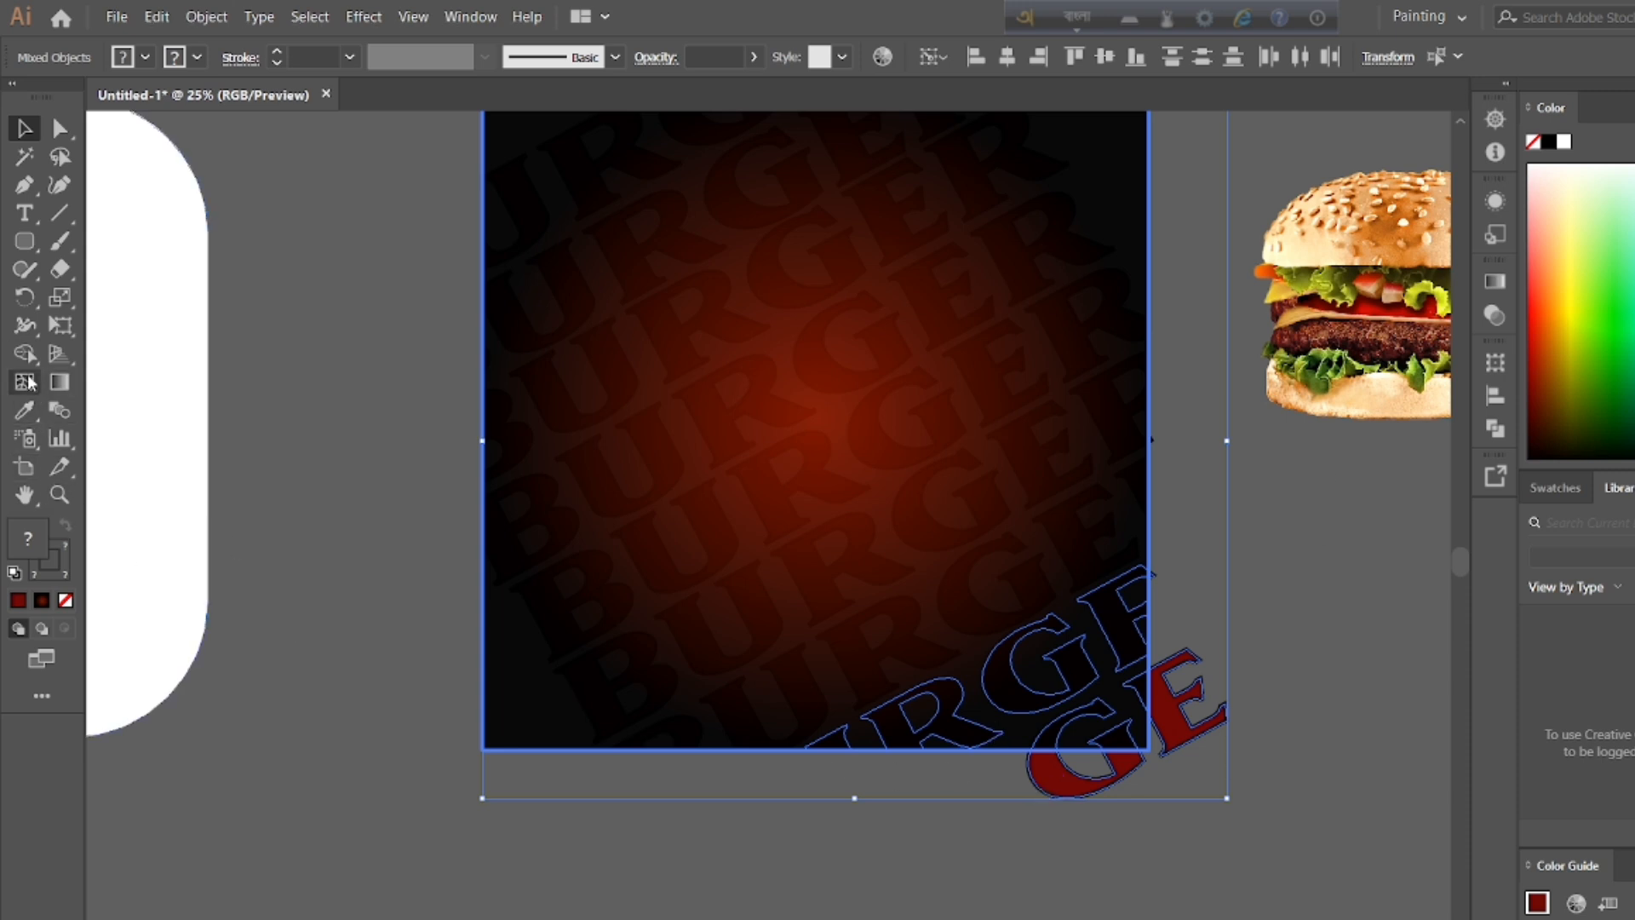
key(shift+m)
alt+click(1183, 732)
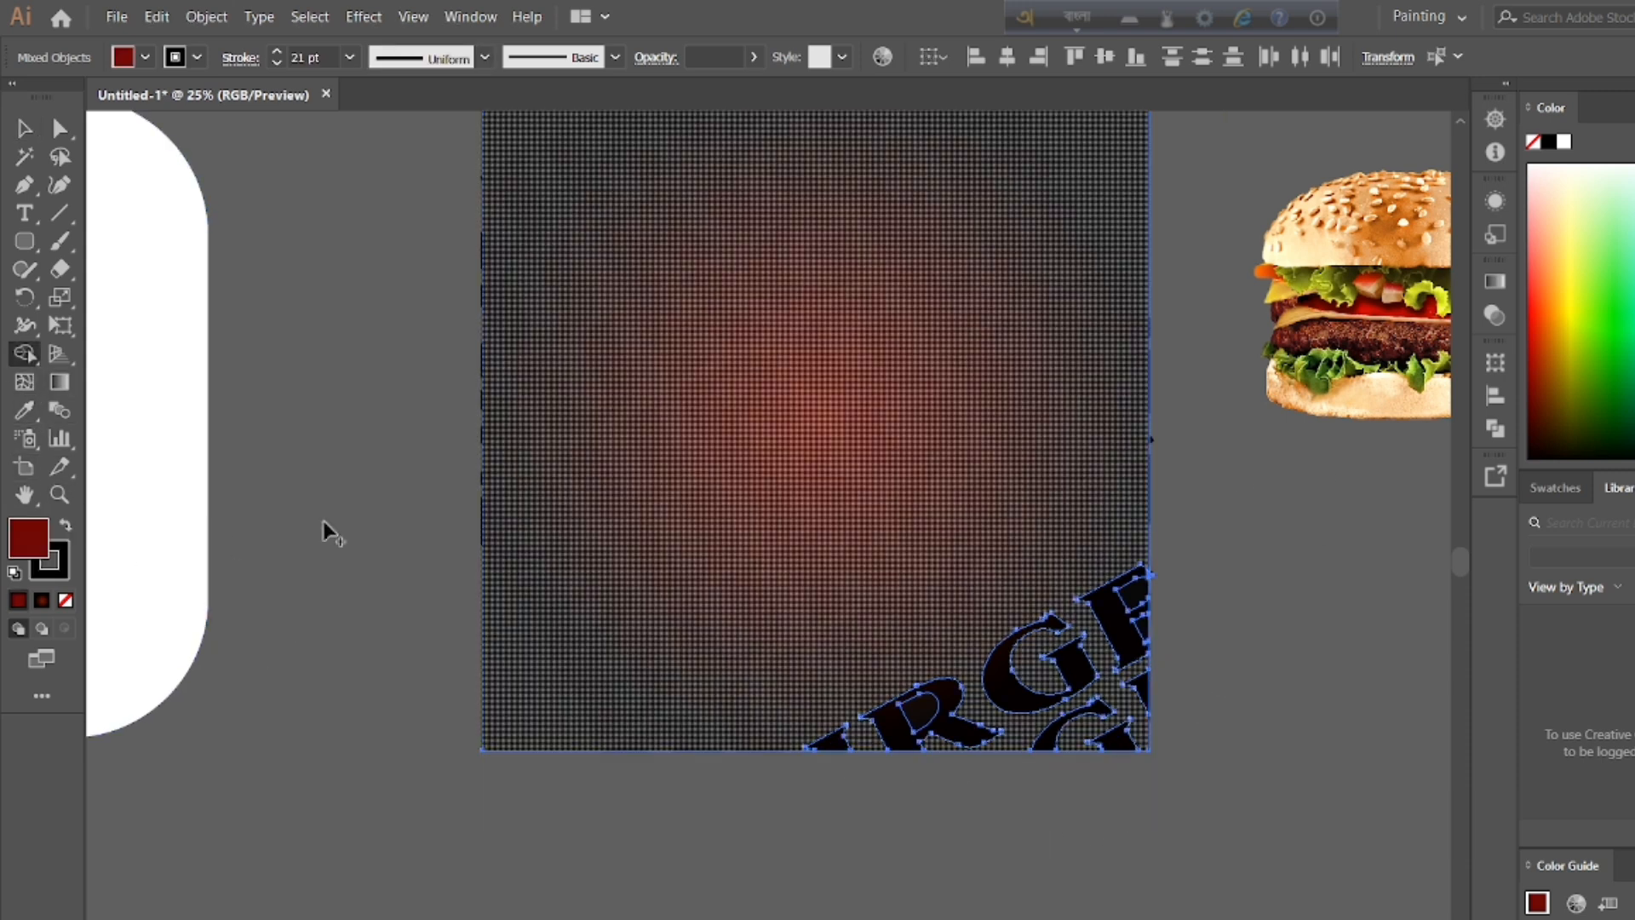
click(25, 129)
click(263, 305)
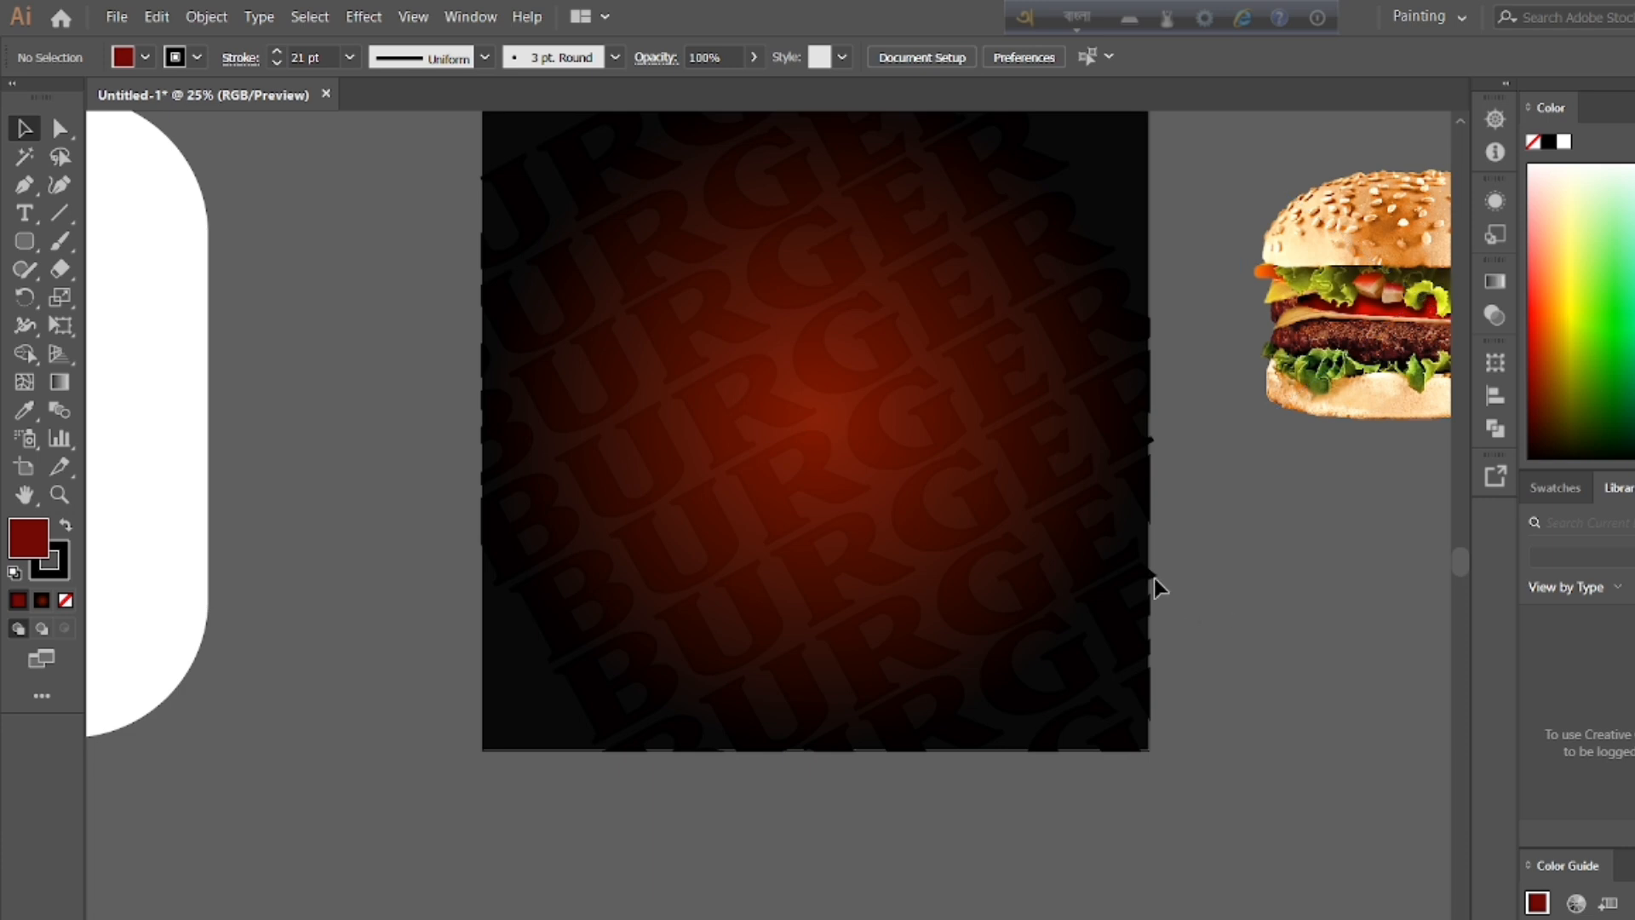
drag(1284, 595, 1087, 544)
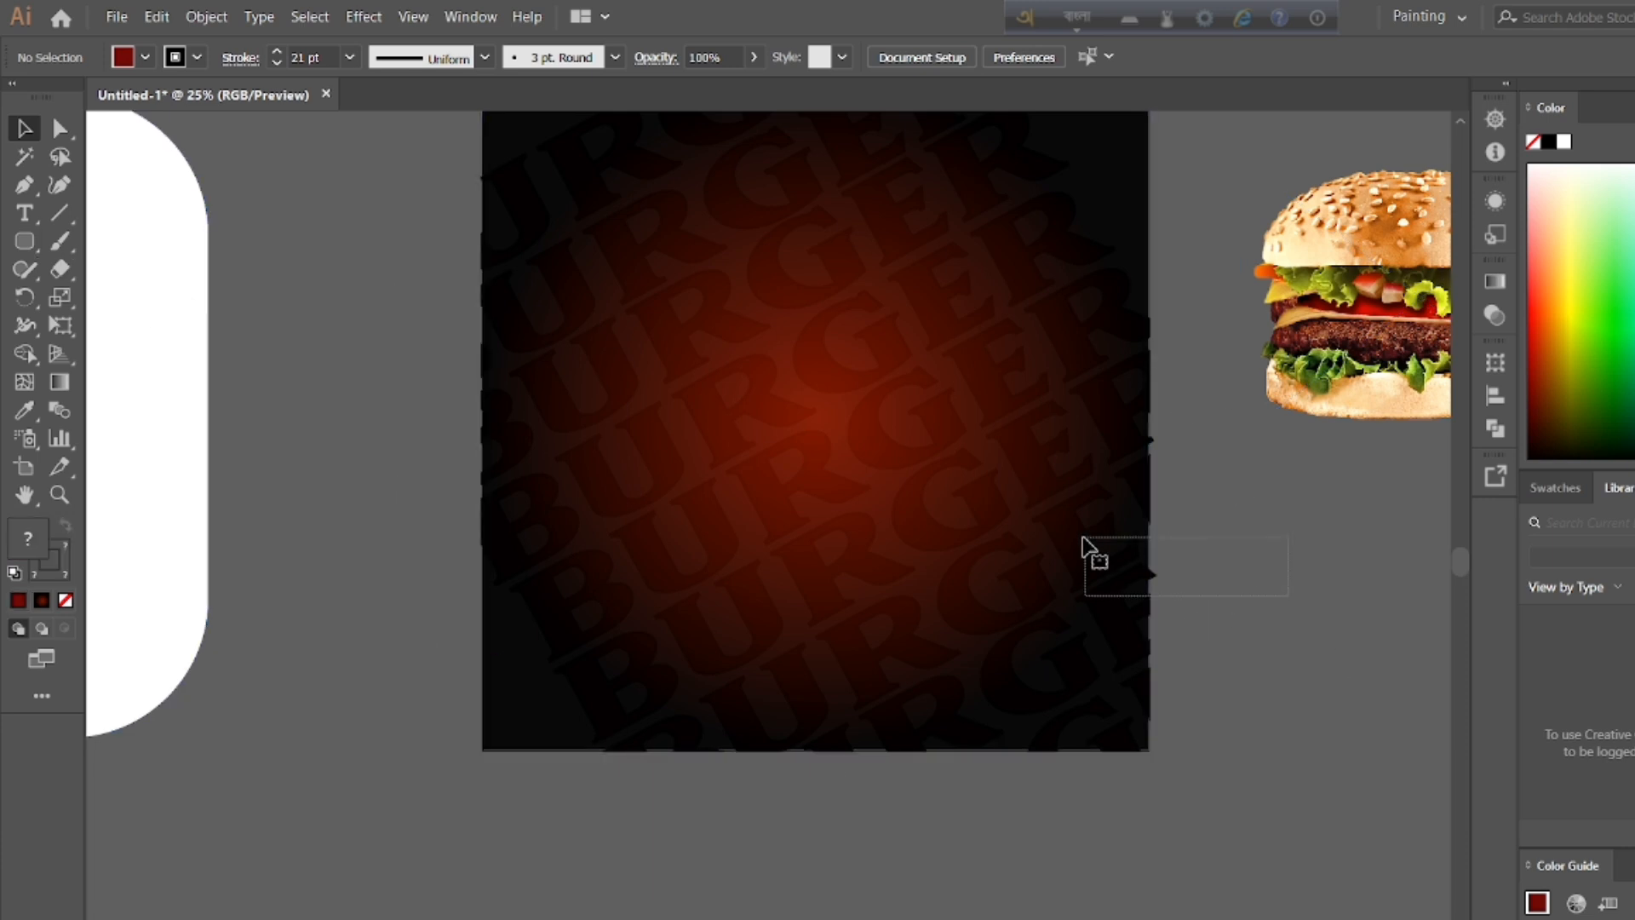
click(820, 768)
double_click(1041, 473)
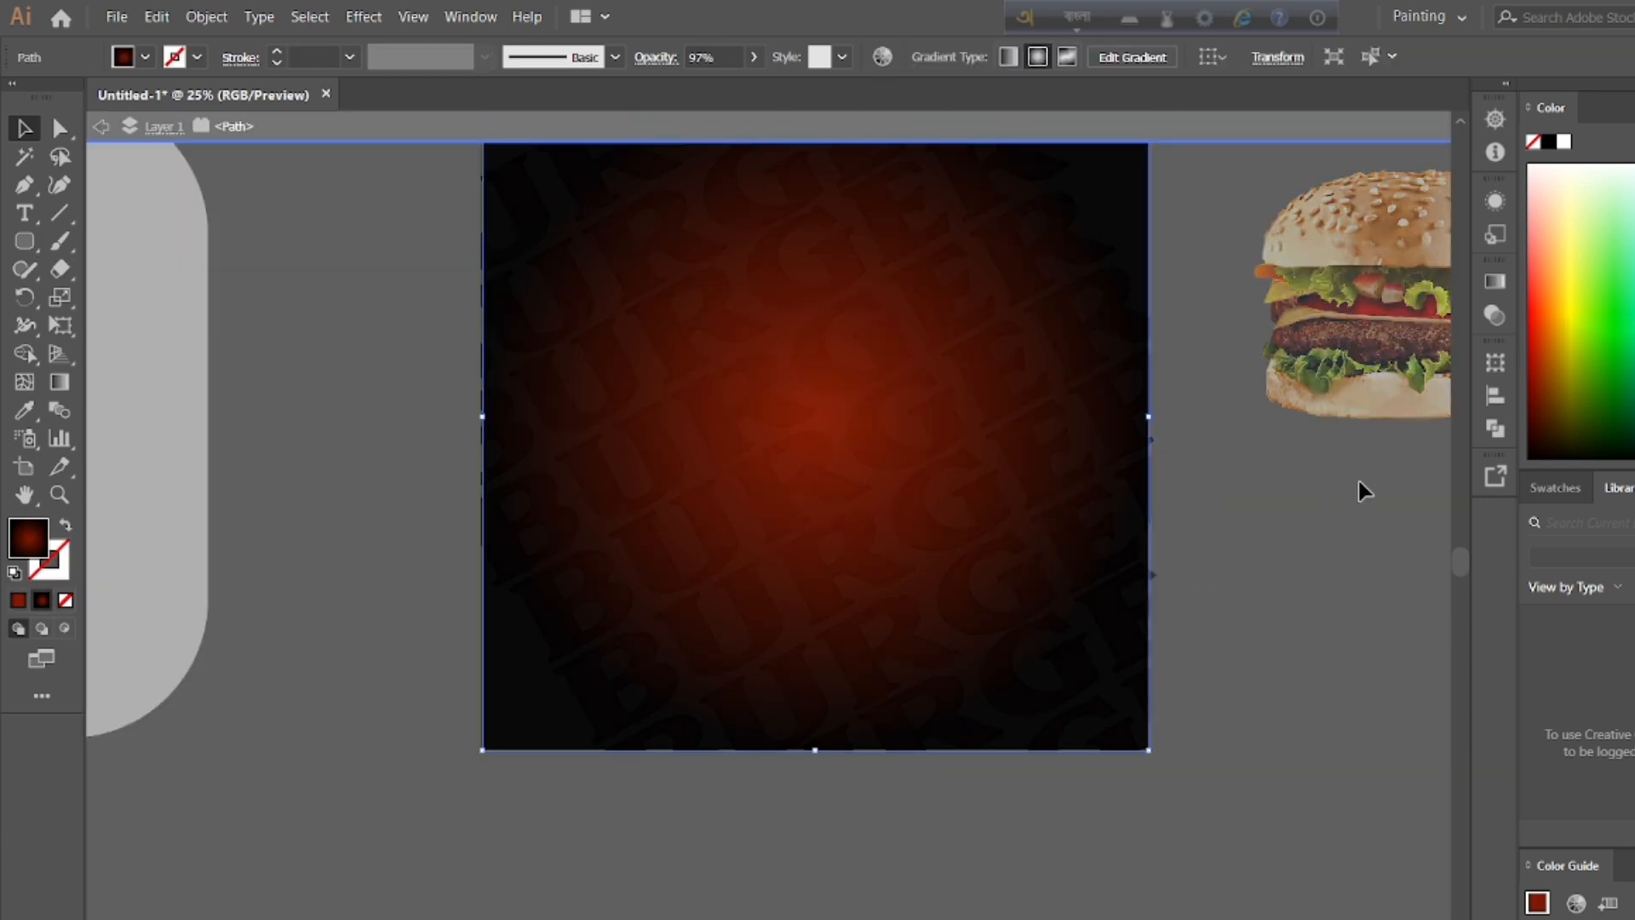
double_click(1359, 482)
Step: Move the white pill shape onto the middle of the poster, extending past its upper edge, and bring it to the front
click(1459, 119)
click(1459, 119)
drag(136, 486, 868, 360)
right_click(856, 322)
click(817, 153)
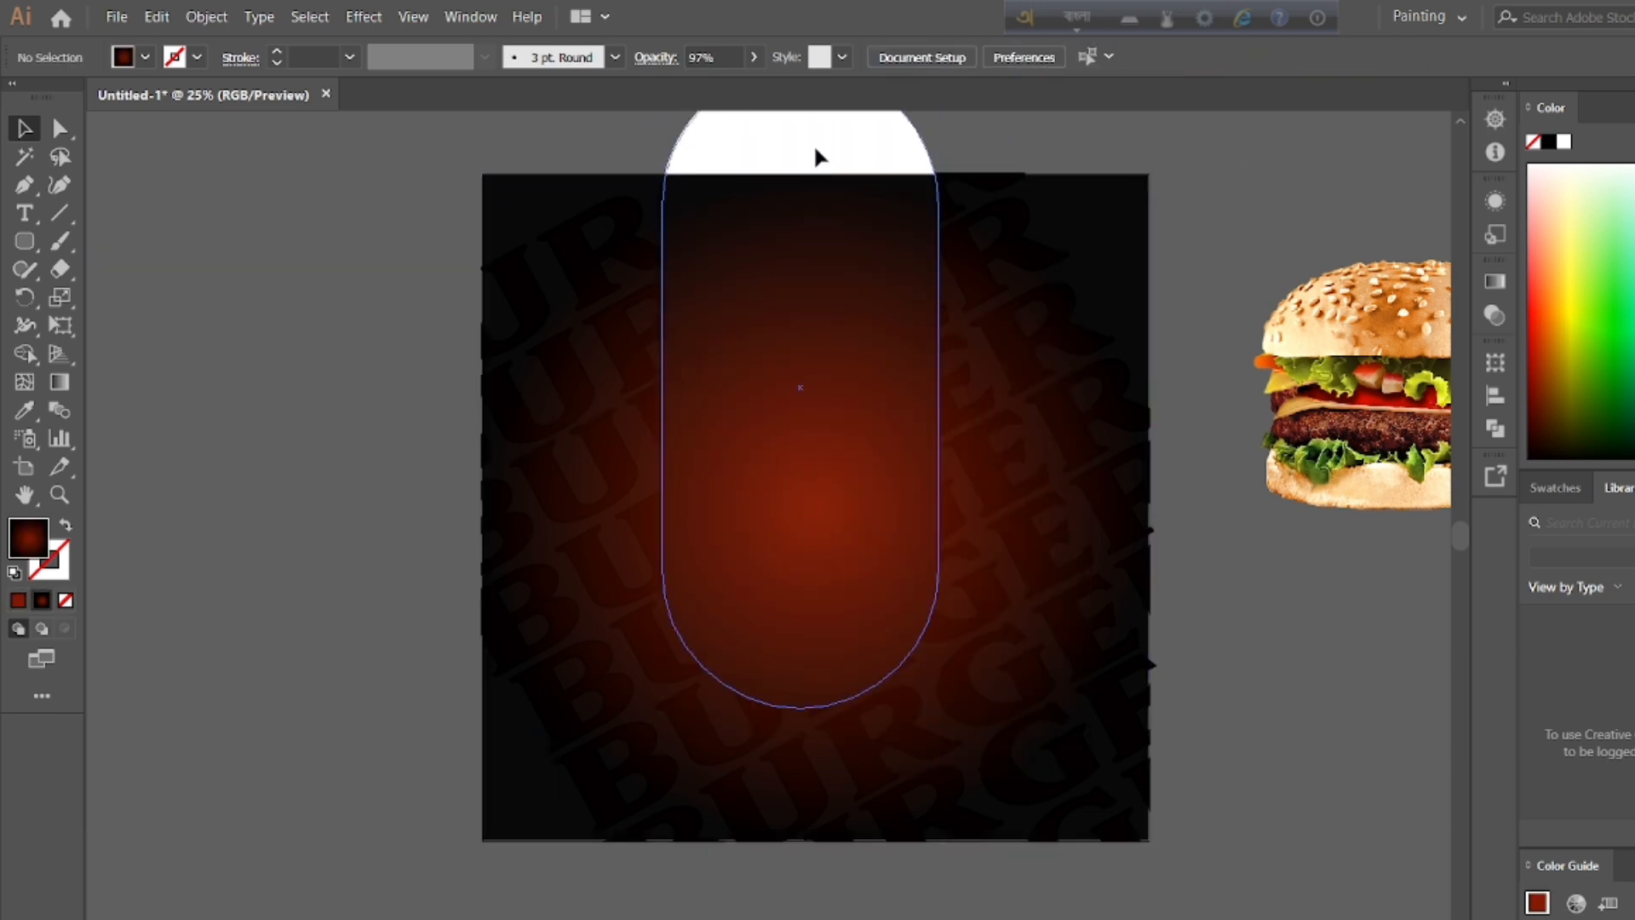
right_click(801, 309)
mouse_move(912, 647)
click(1099, 648)
double_click(1241, 323)
double_click(1315, 549)
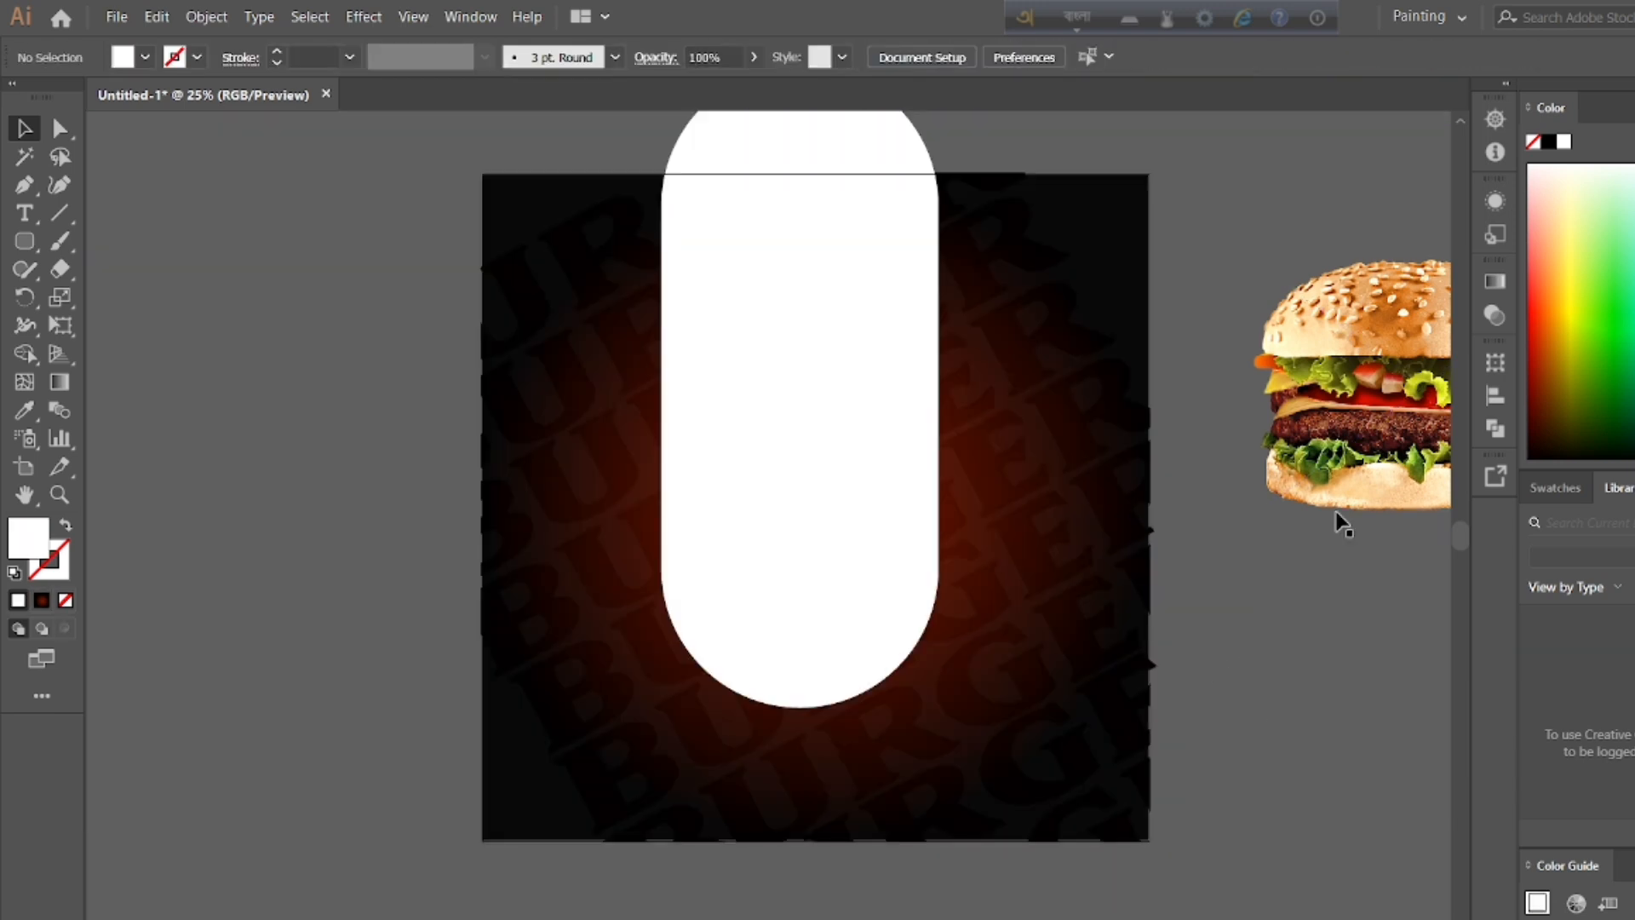
Step: Try placing the burger image on the white pill and undo the attempt
drag(1419, 431, 797, 651)
click(856, 595)
click(1200, 587)
double_click(922, 678)
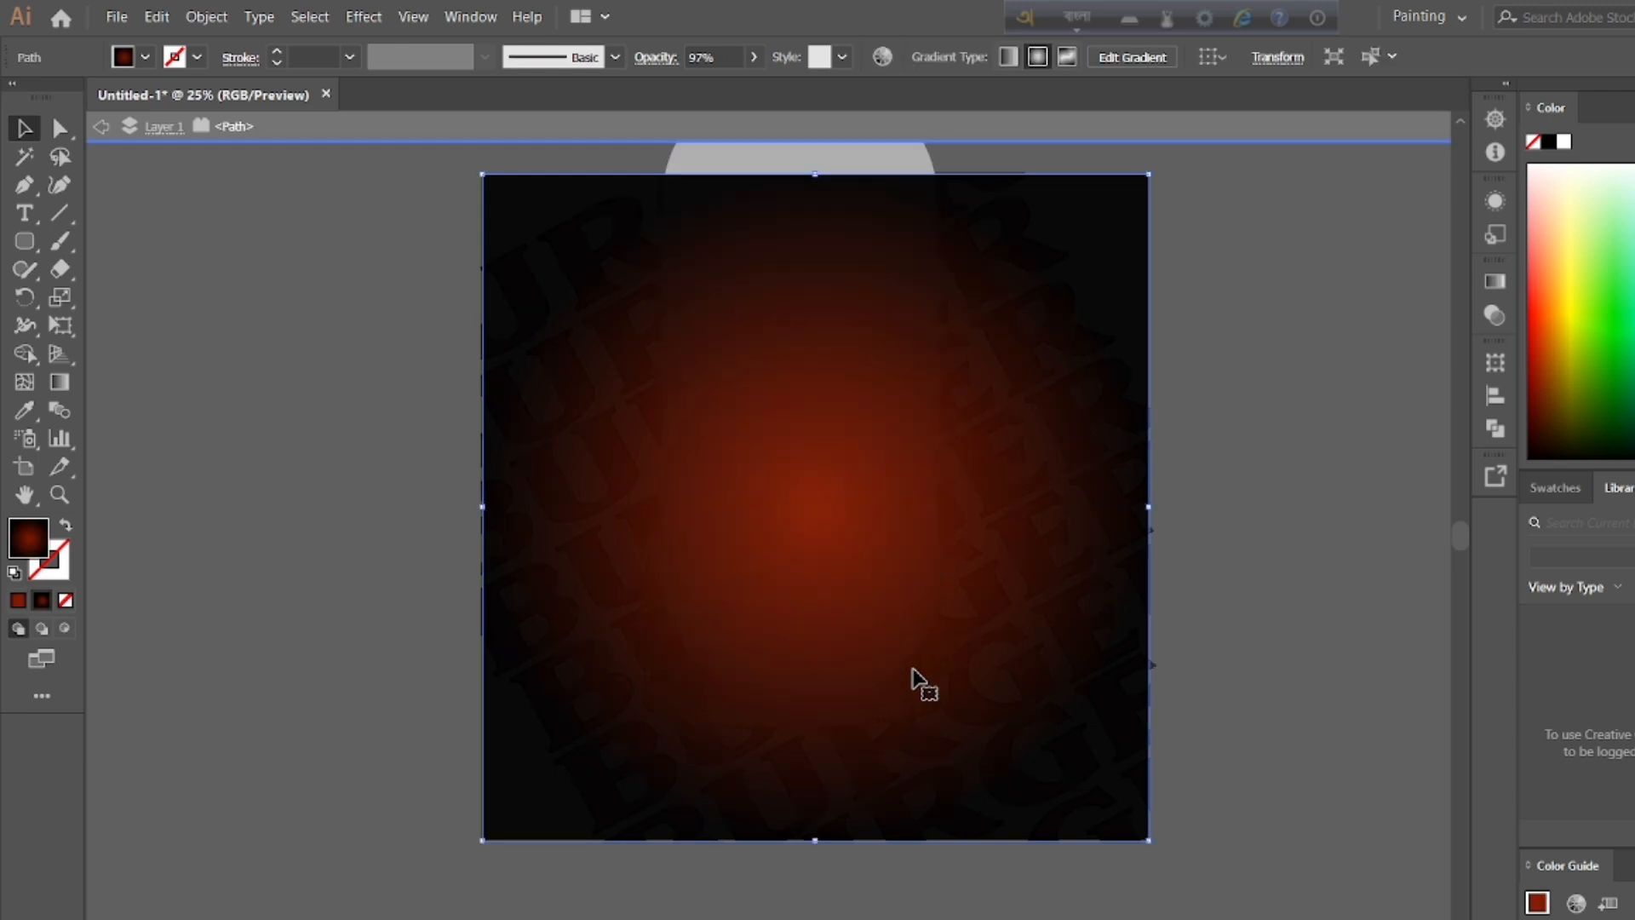
key(ctrl+z)
key(ctrl+z)
Step: Bring the burger image to the front and place it over the lower end of the white pill
right_click(1365, 429)
drag(1323, 380, 1172, 533)
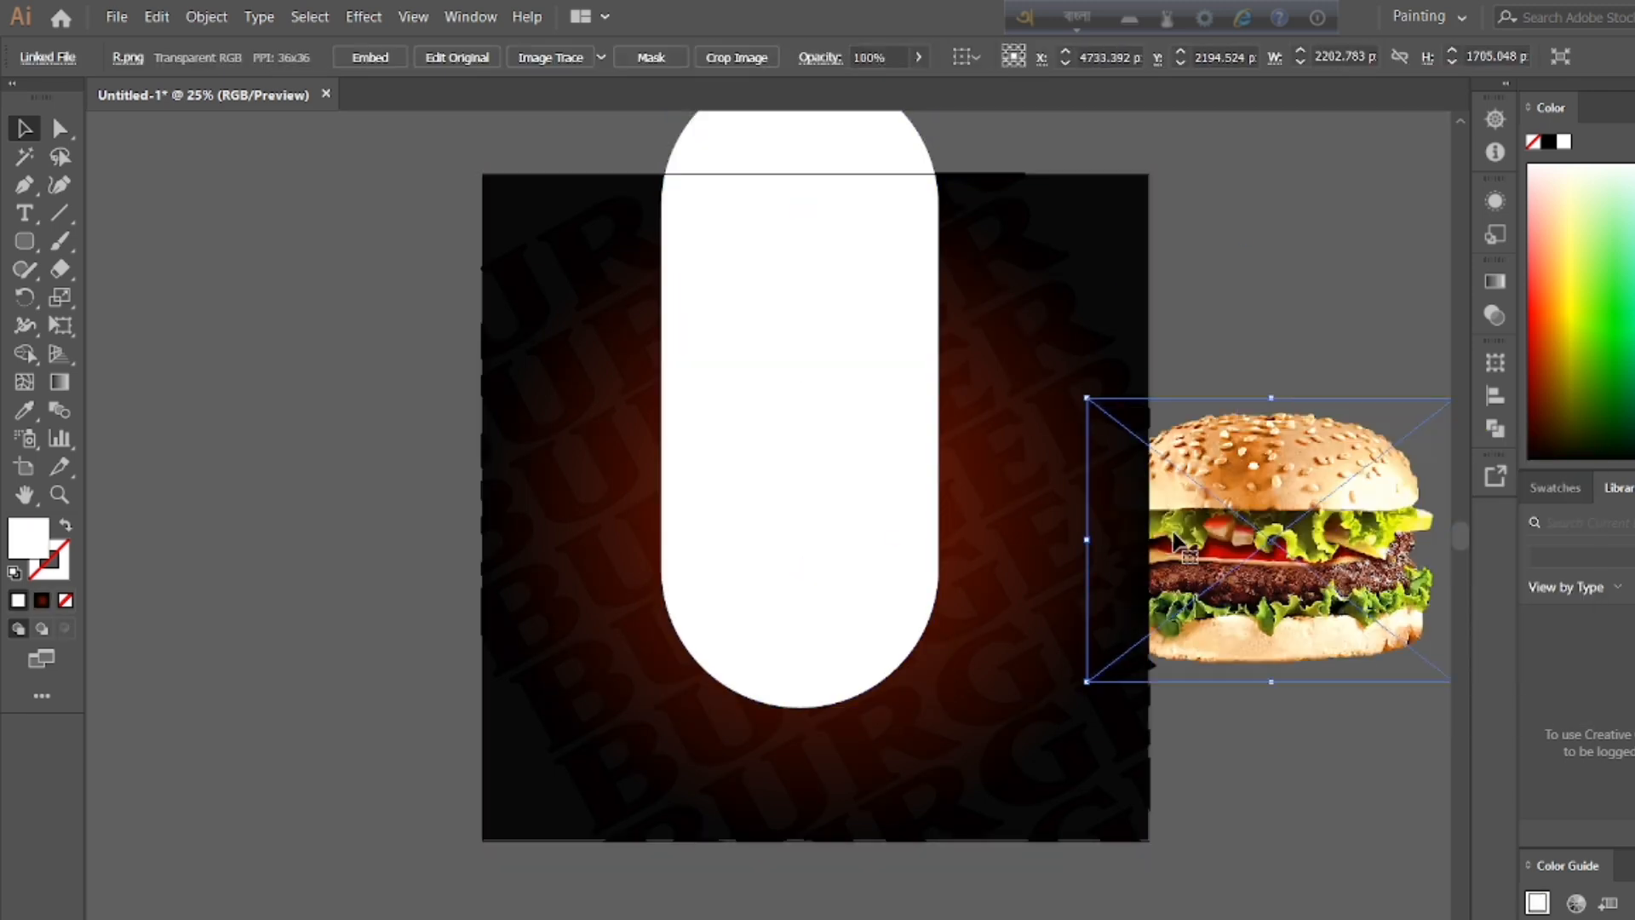
right_click(1171, 533)
mouse_move(1235, 702)
click(1456, 602)
drag(1286, 553, 824, 599)
click(1318, 518)
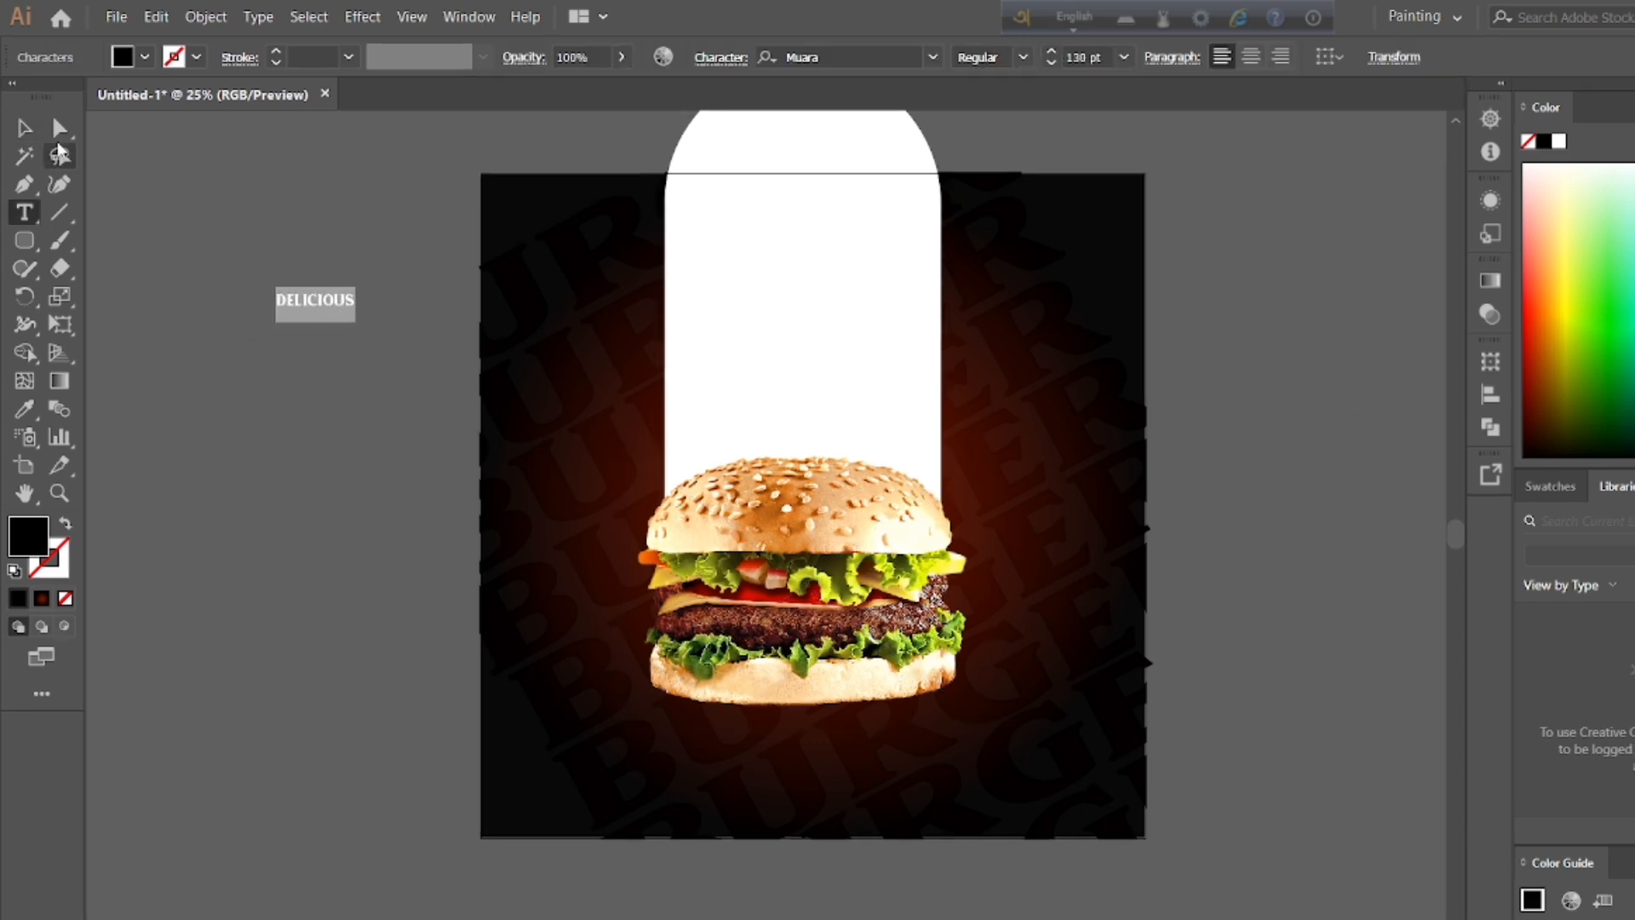
Step: Enlarge the DELICIOUS text to about 367 pt and change its font to BillionDreams
key(Escape)
drag(361, 326, 450, 387)
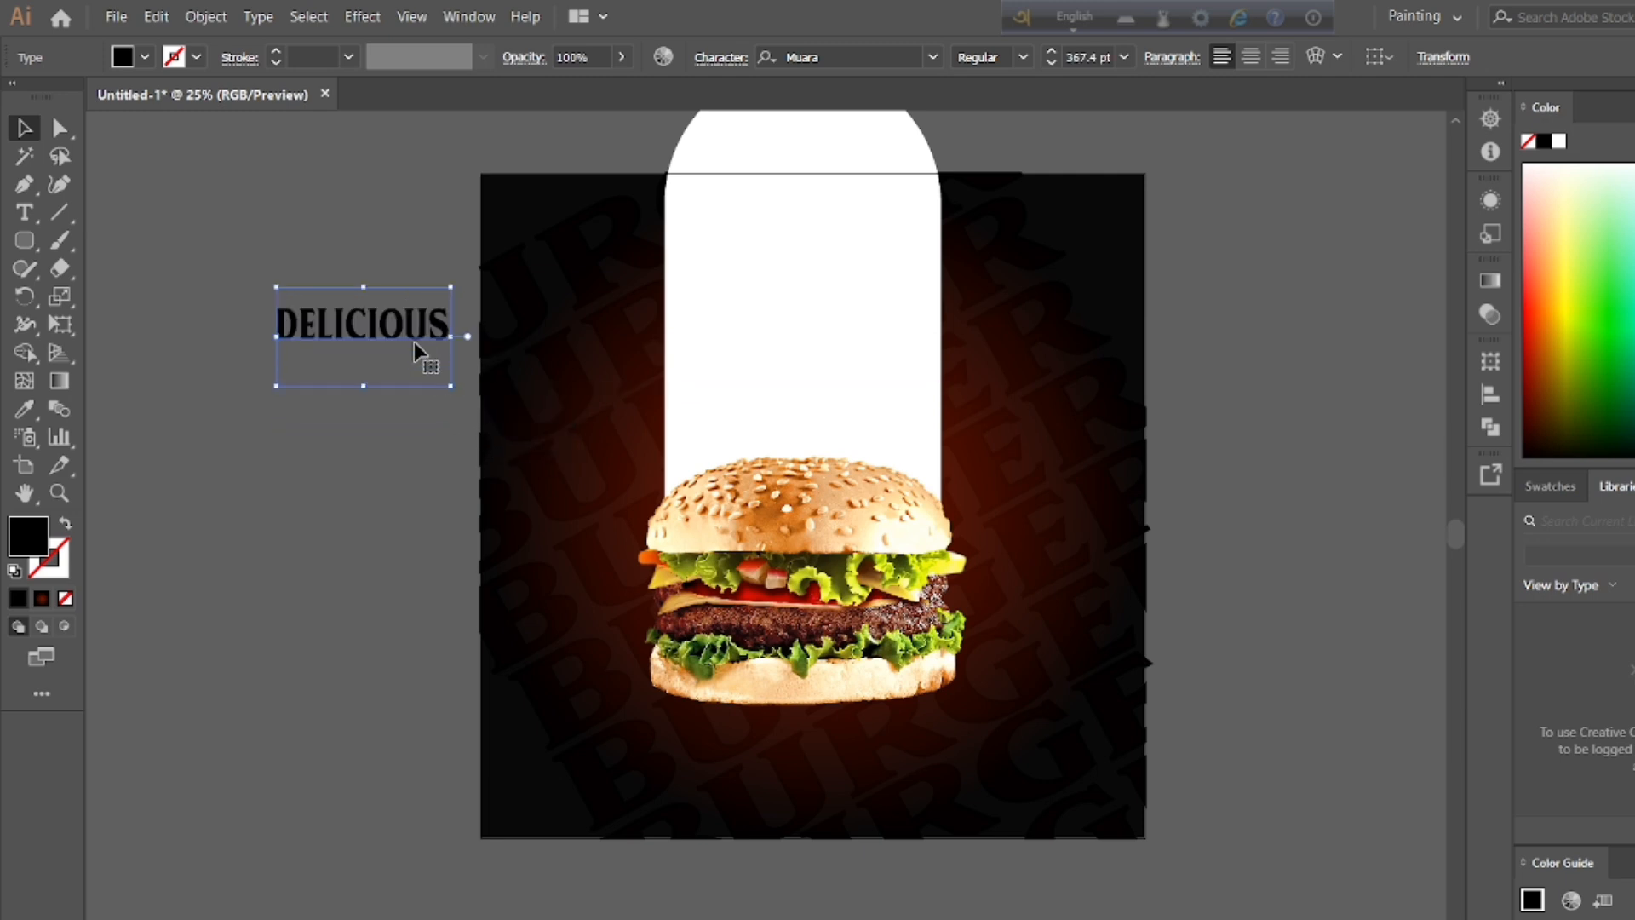
double_click(360, 320)
click(843, 57)
click(934, 57)
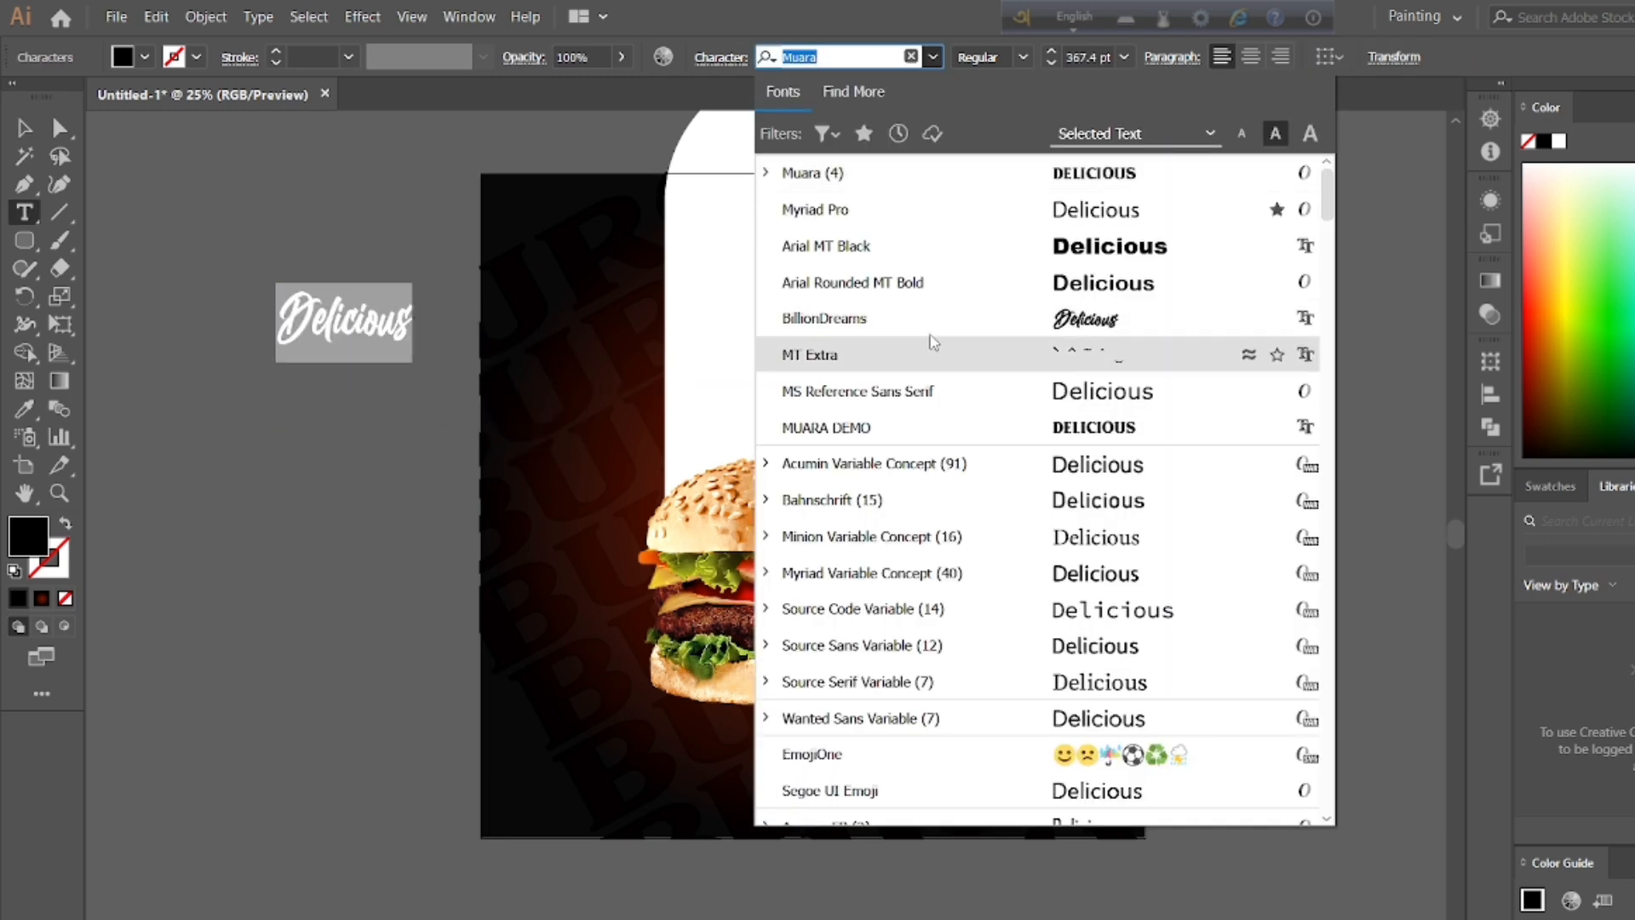
click(1133, 320)
click(1129, 324)
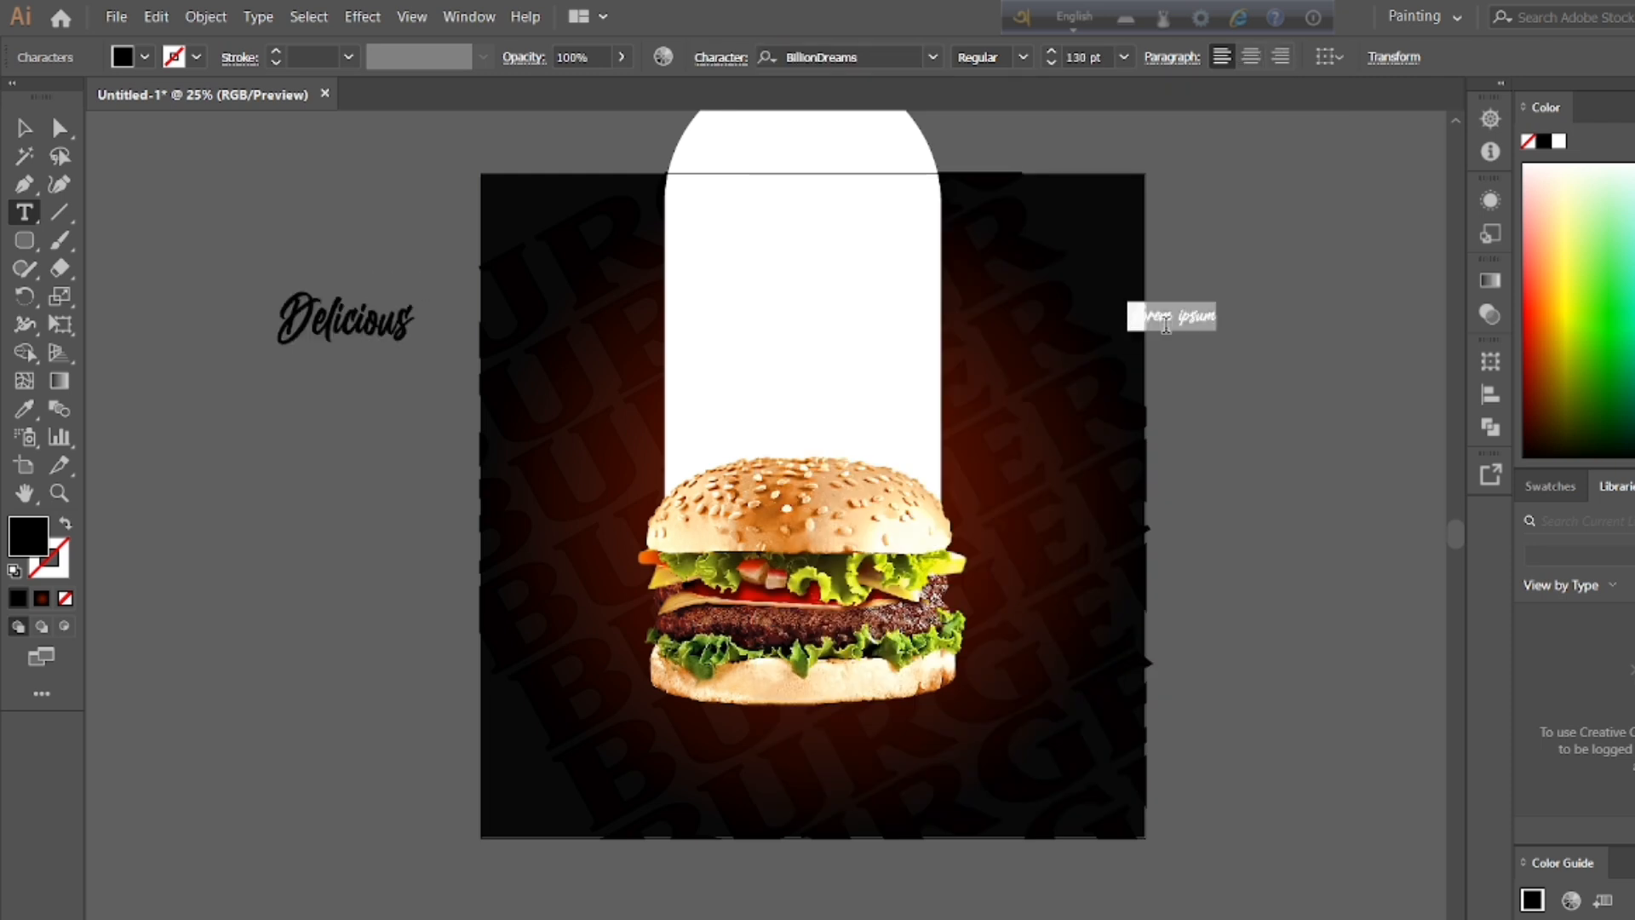
key(BackSpace)
Step: Move the Delicious text onto the upper part of the white pill and set its font size to 360 pt
double_click(354, 324)
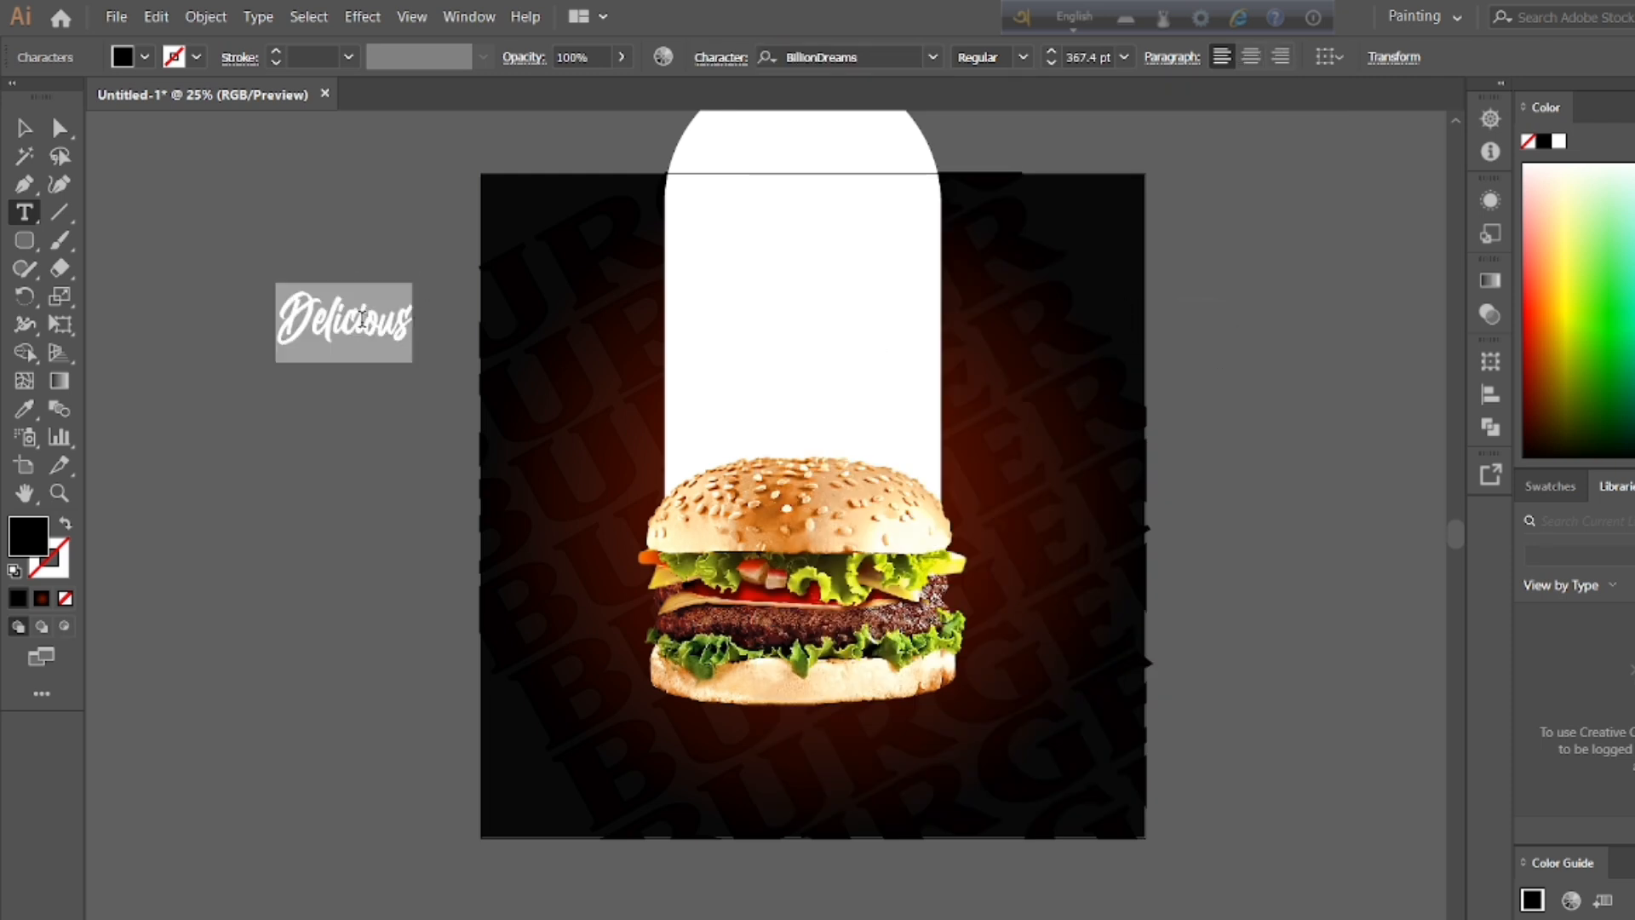
drag(333, 331, 803, 252)
double_click(798, 241)
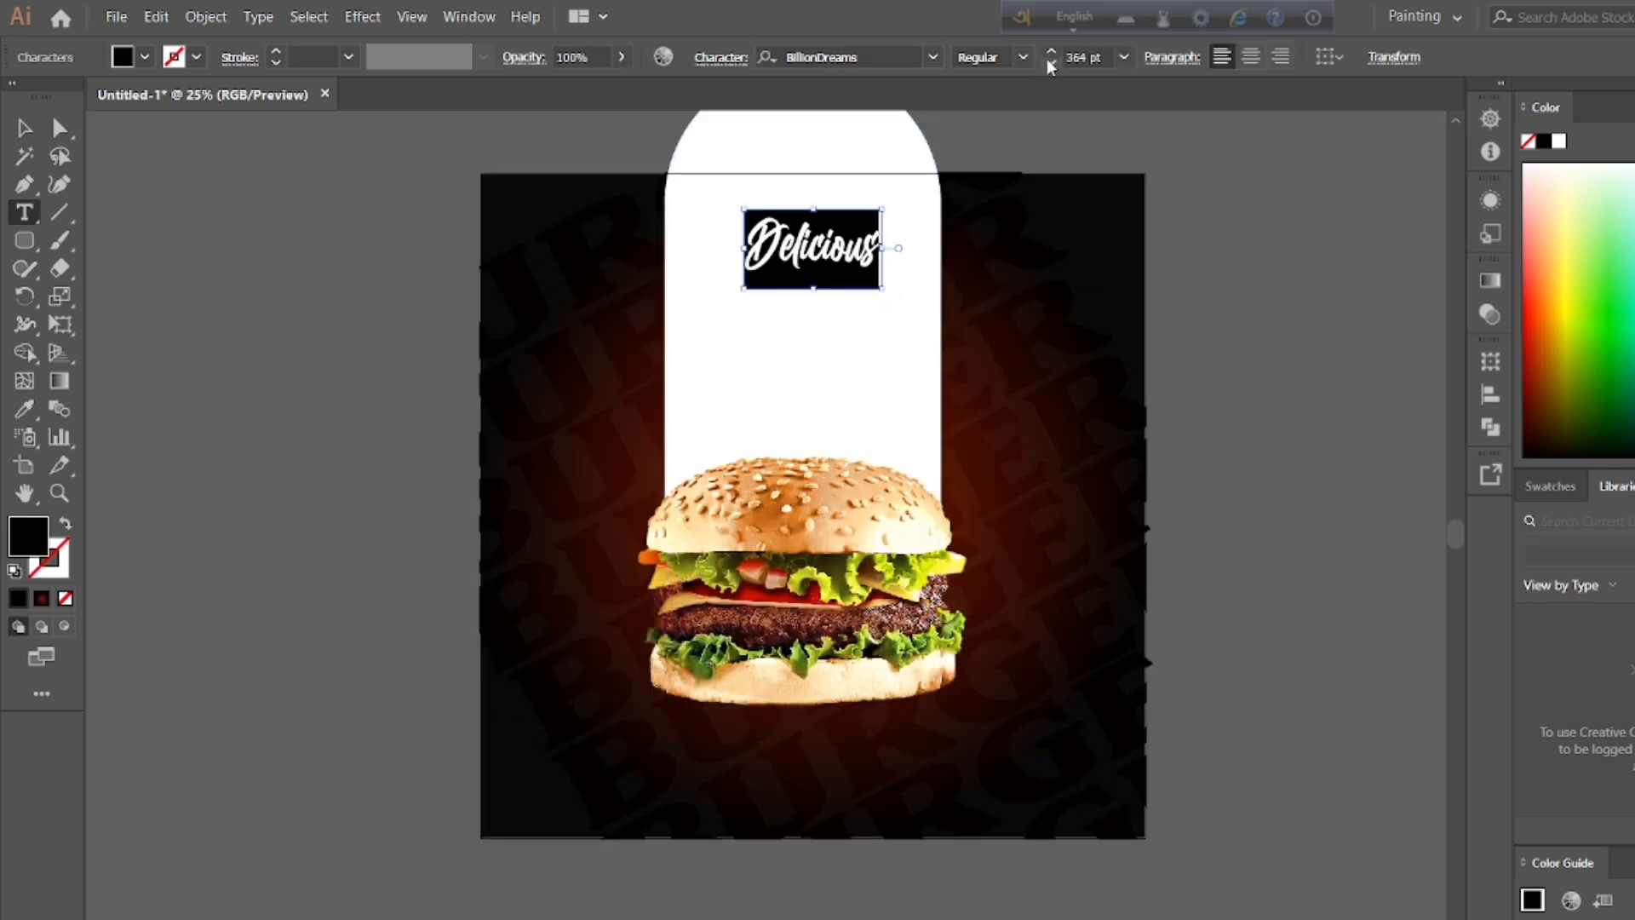
click(1049, 63)
key(Escape)
click(257, 422)
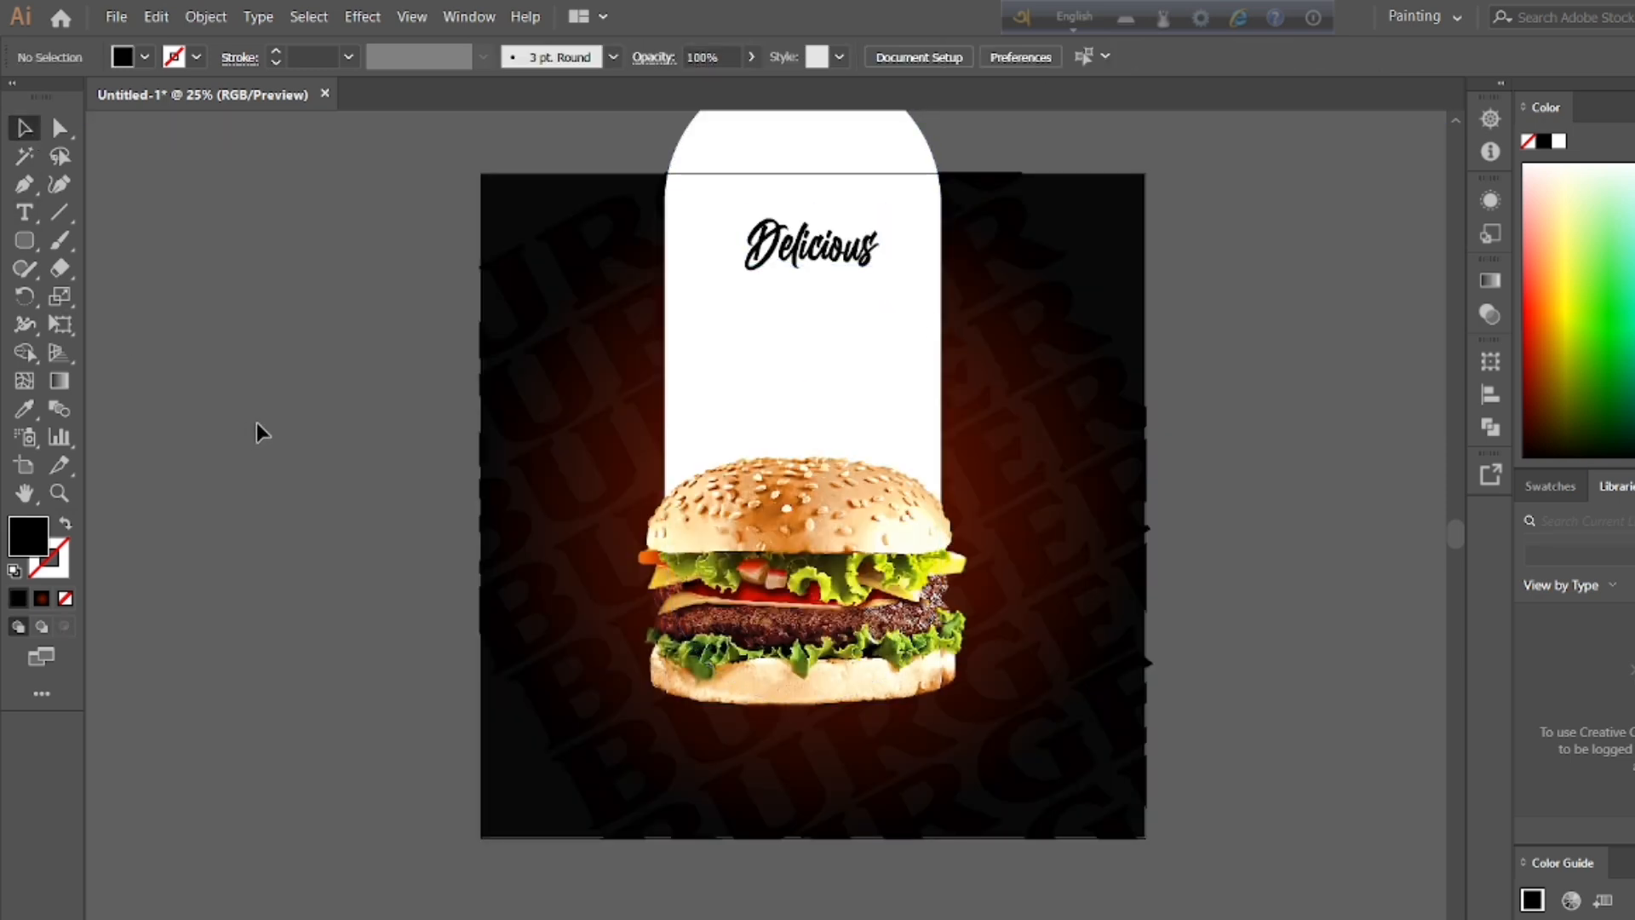
Step: Add the text BURGER beside the artboard in Arial MT Black at 360 pt
key(t)
click(263, 330)
key(BackSpace)
click(129, 416)
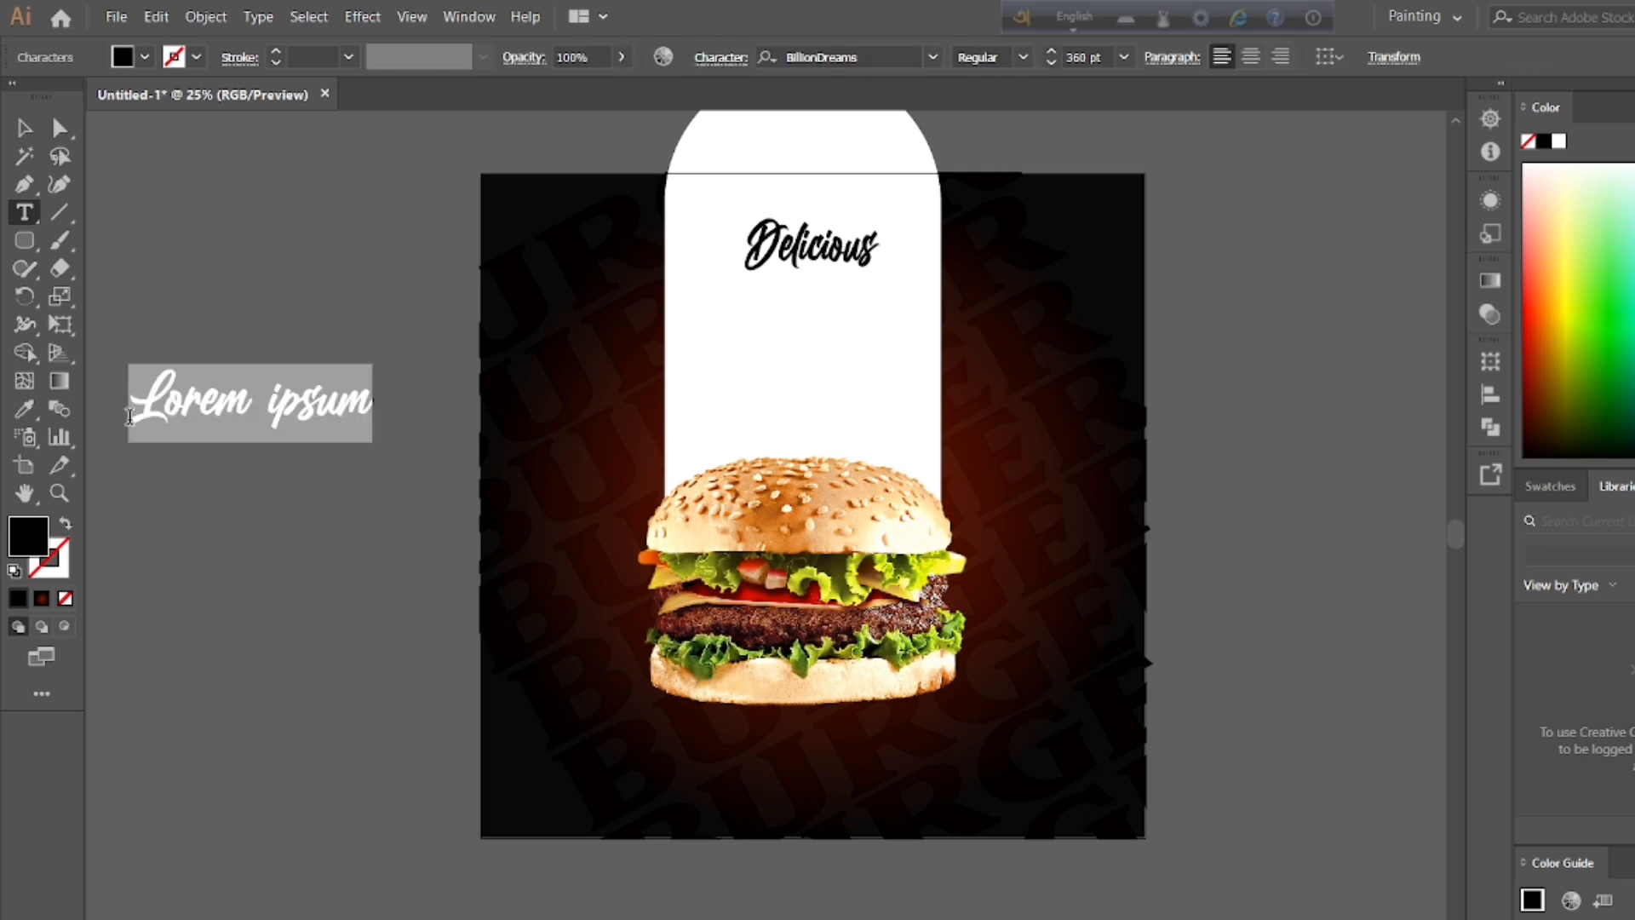
key(BackSpace)
click(218, 357)
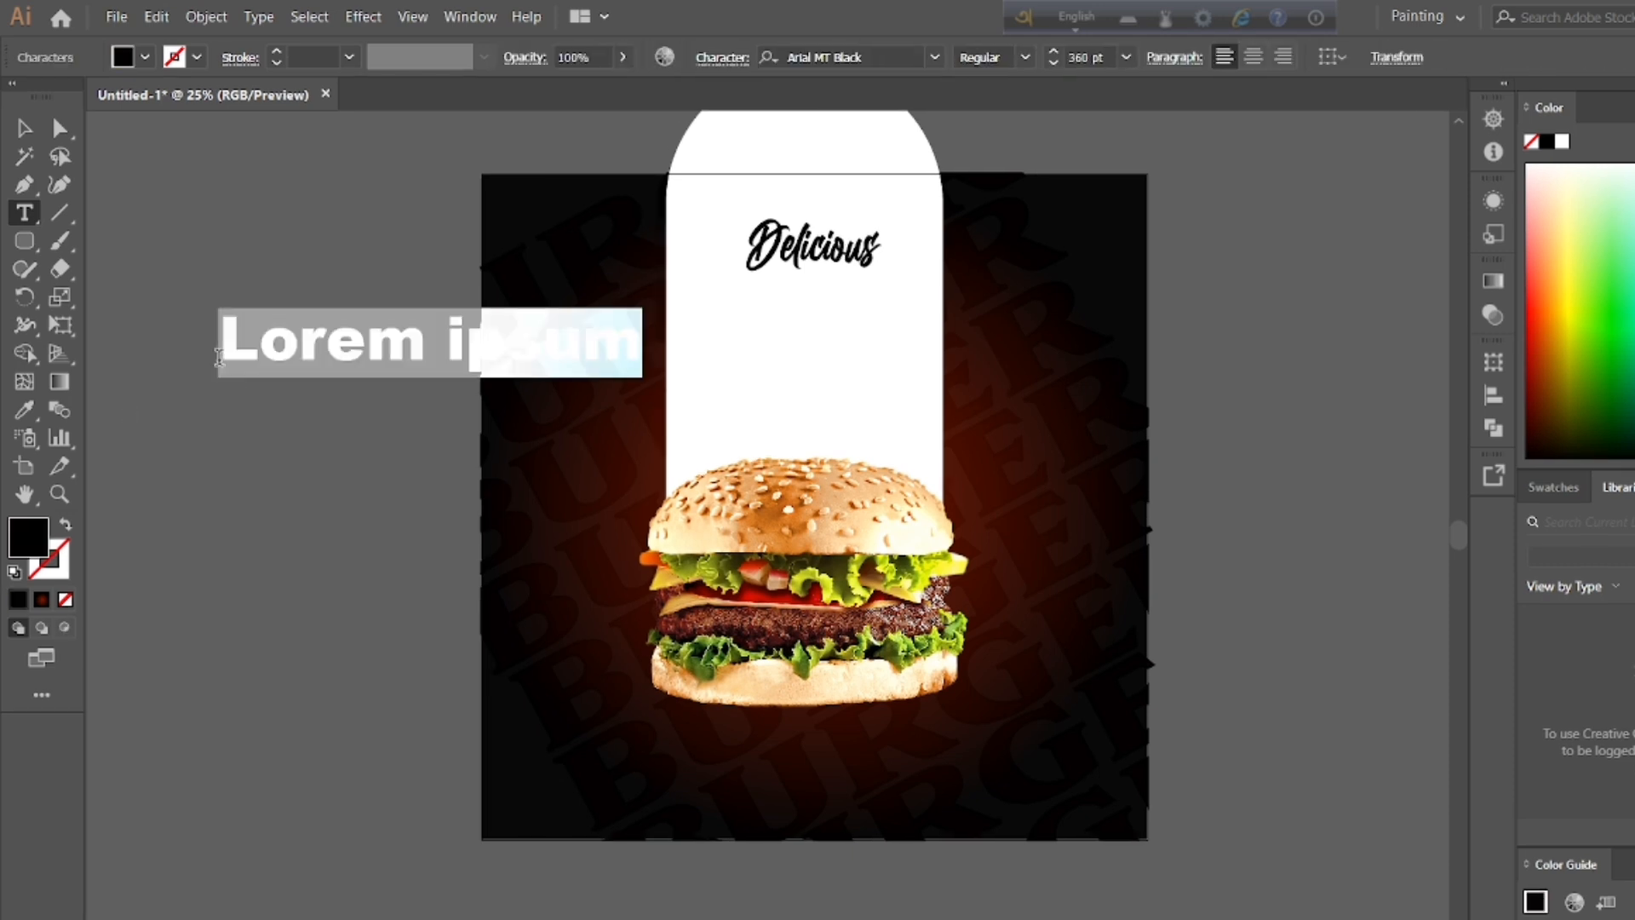
text(b)
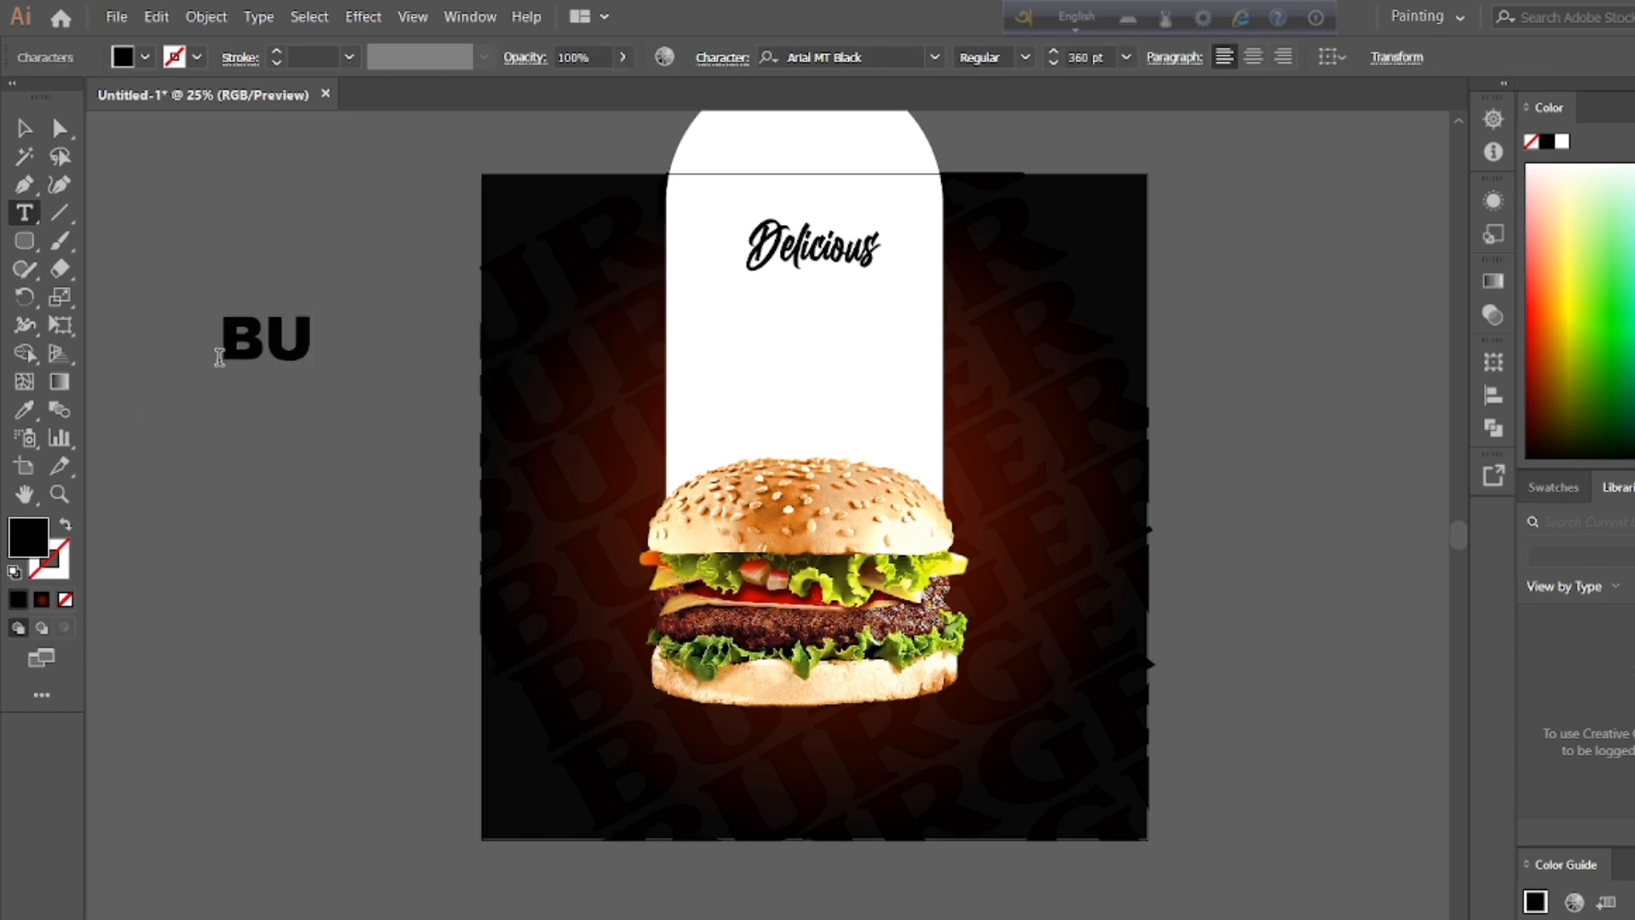
key(BackSpace)
text(GG)
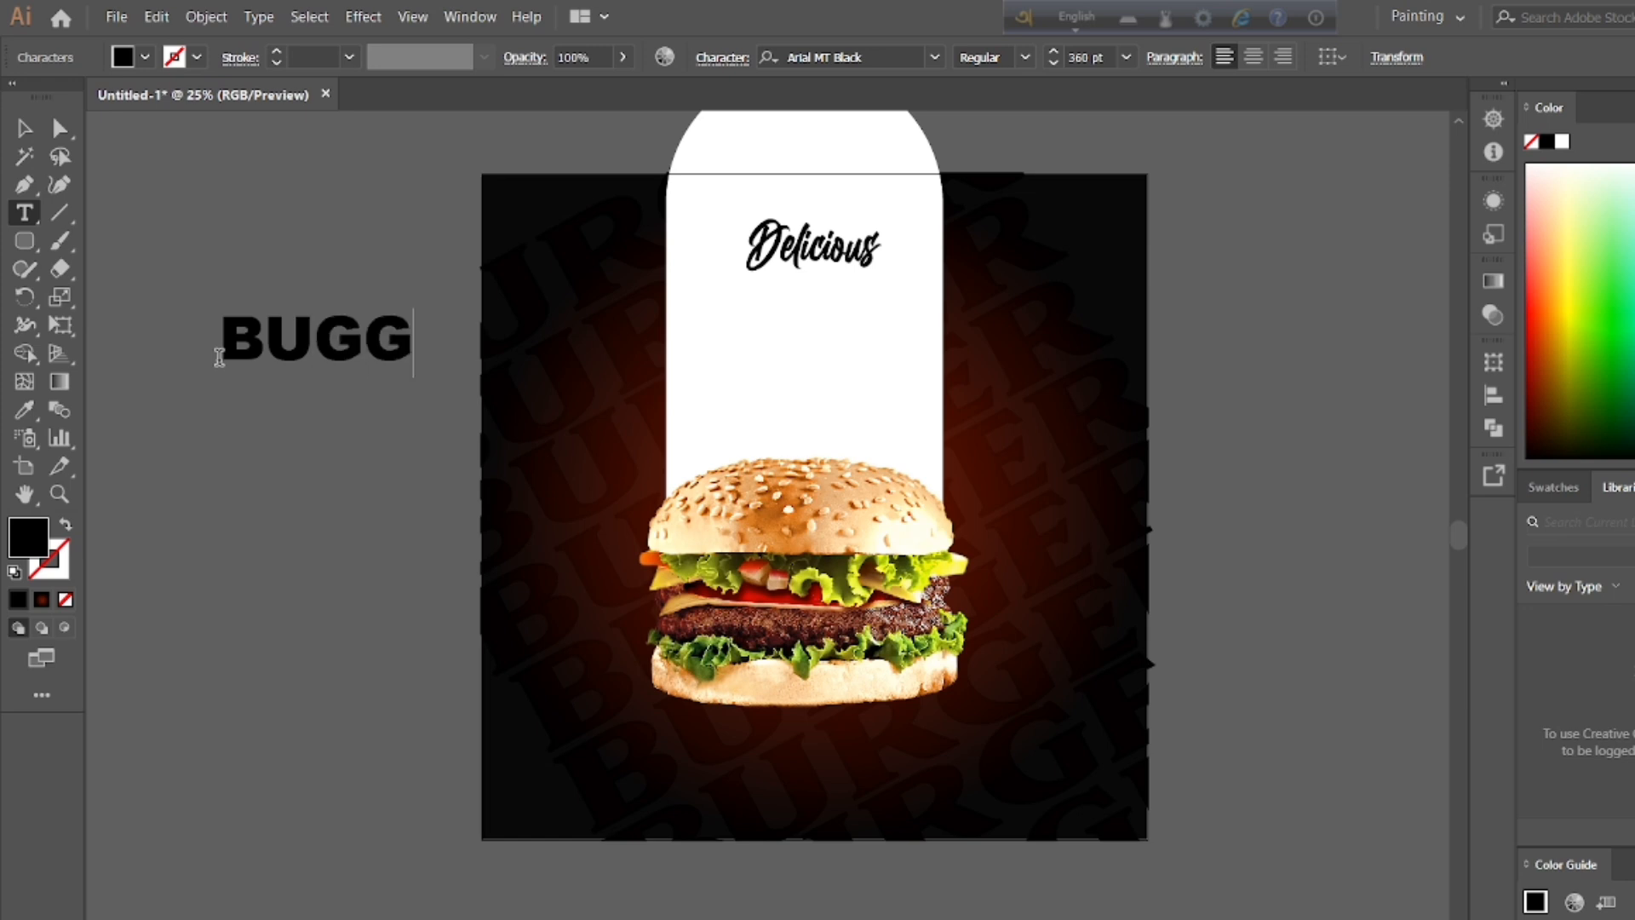
key(BackSpace)
text(ER)
key(BackSpace)
key(BackSpace)
key(BackSpace)
key(BackSpace)
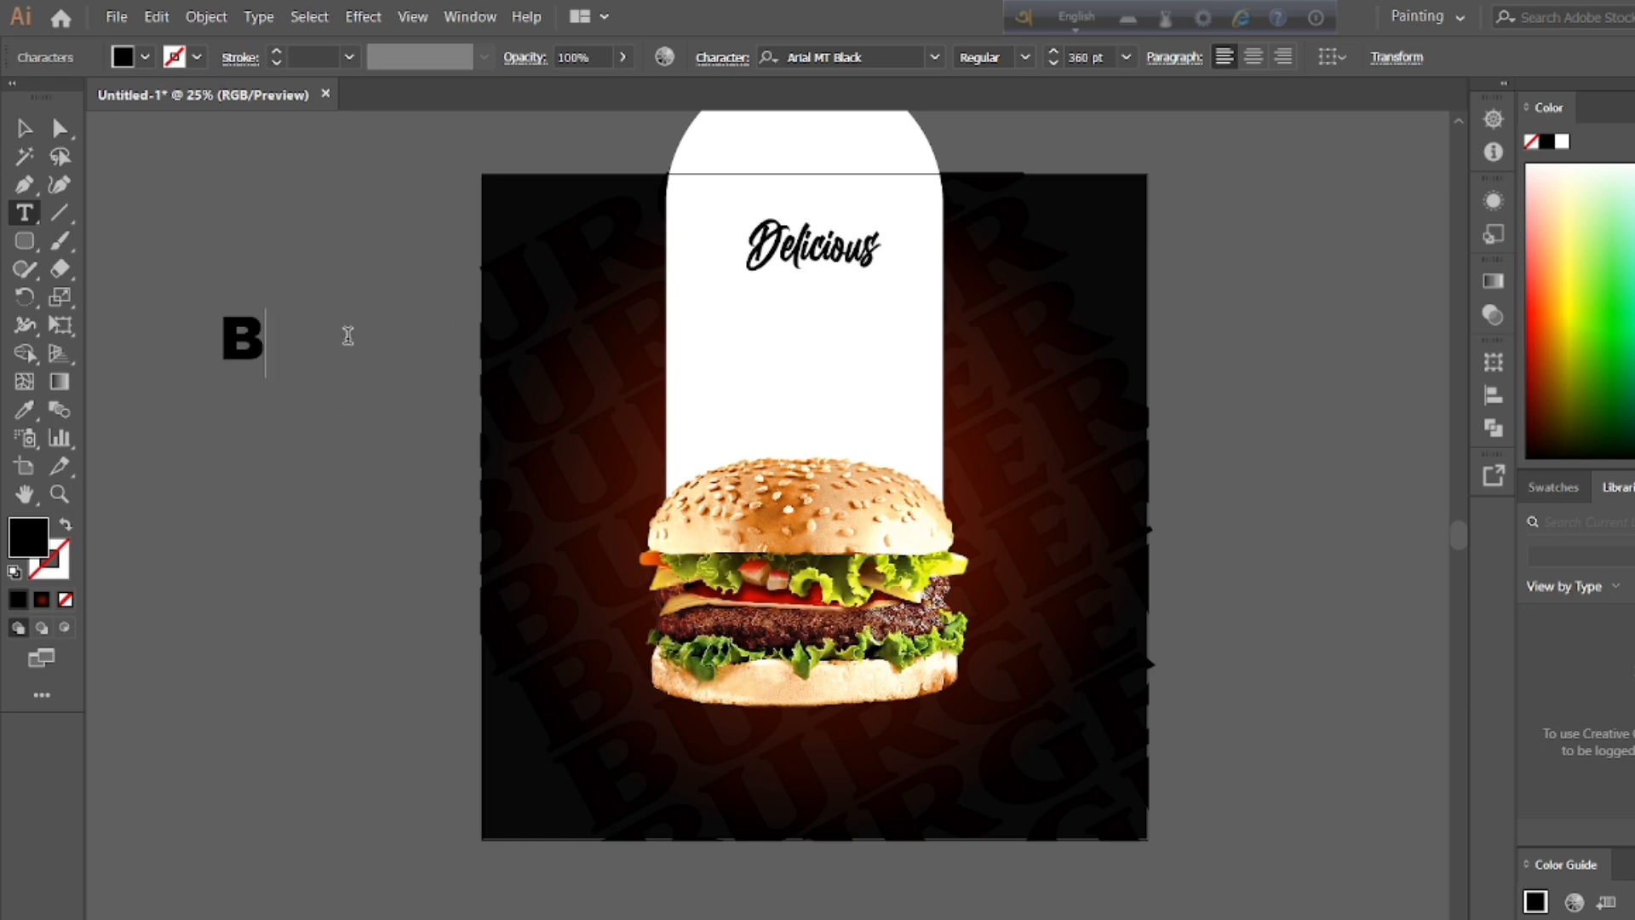
text(UR)
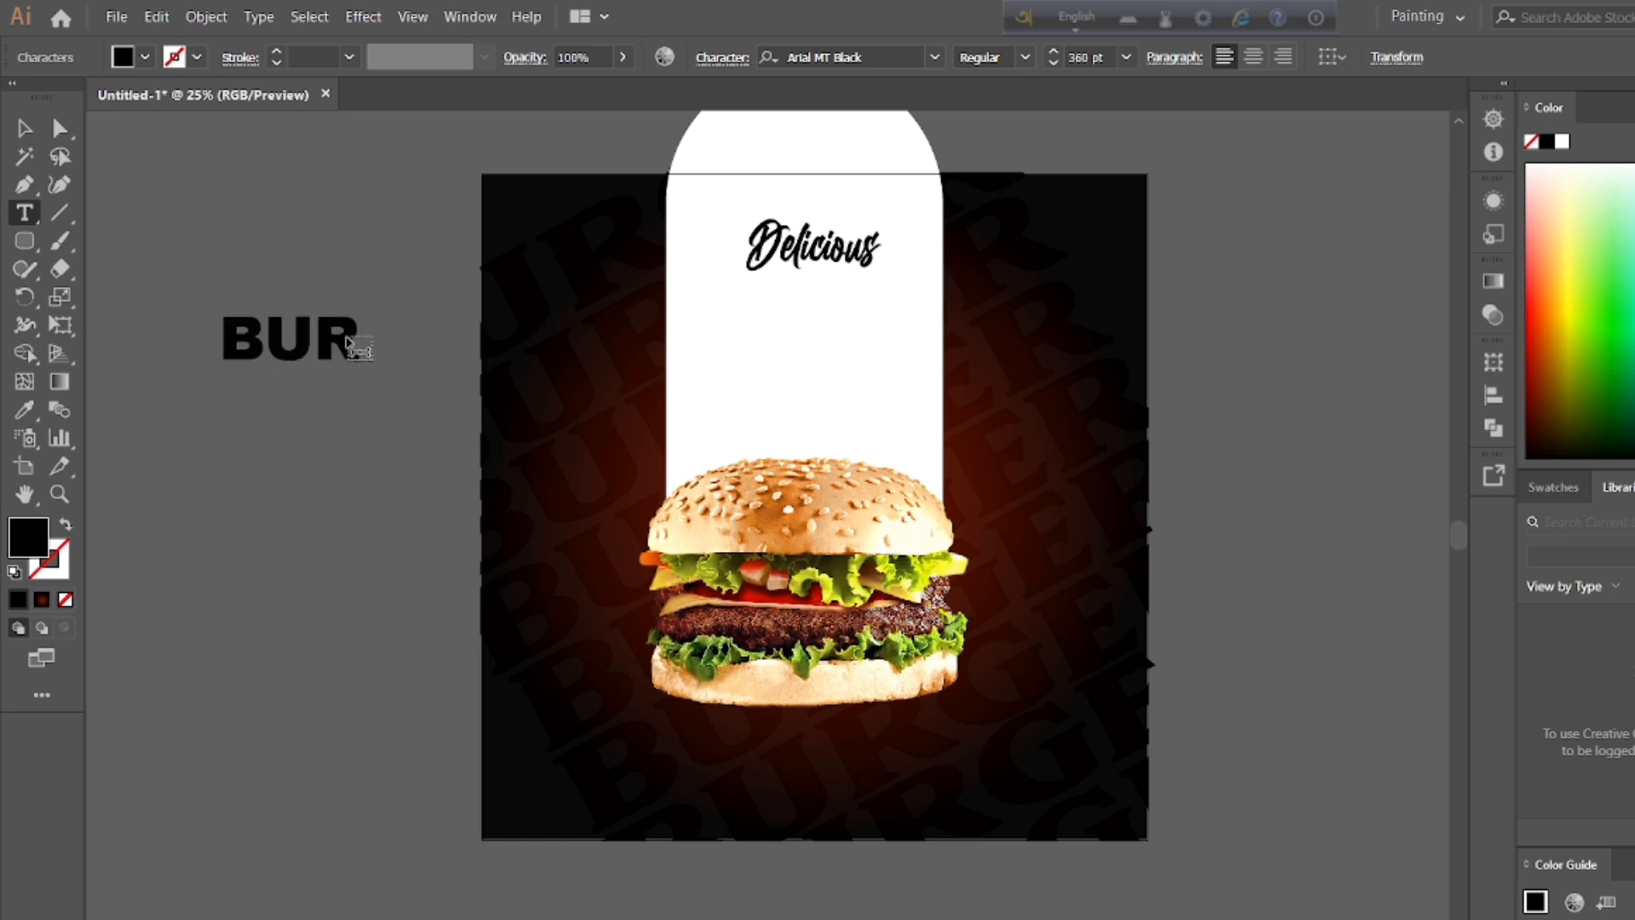
text(GER)
Step: Enlarge the new BURGER text to about 577 pt with taller, narrower letters and fill it with yellow
key(ctrl+a)
drag(373, 341, 228, 323)
key(ctrl+a)
drag(379, 319, 362, 317)
double_click(274, 318)
click(142, 58)
click(99, 98)
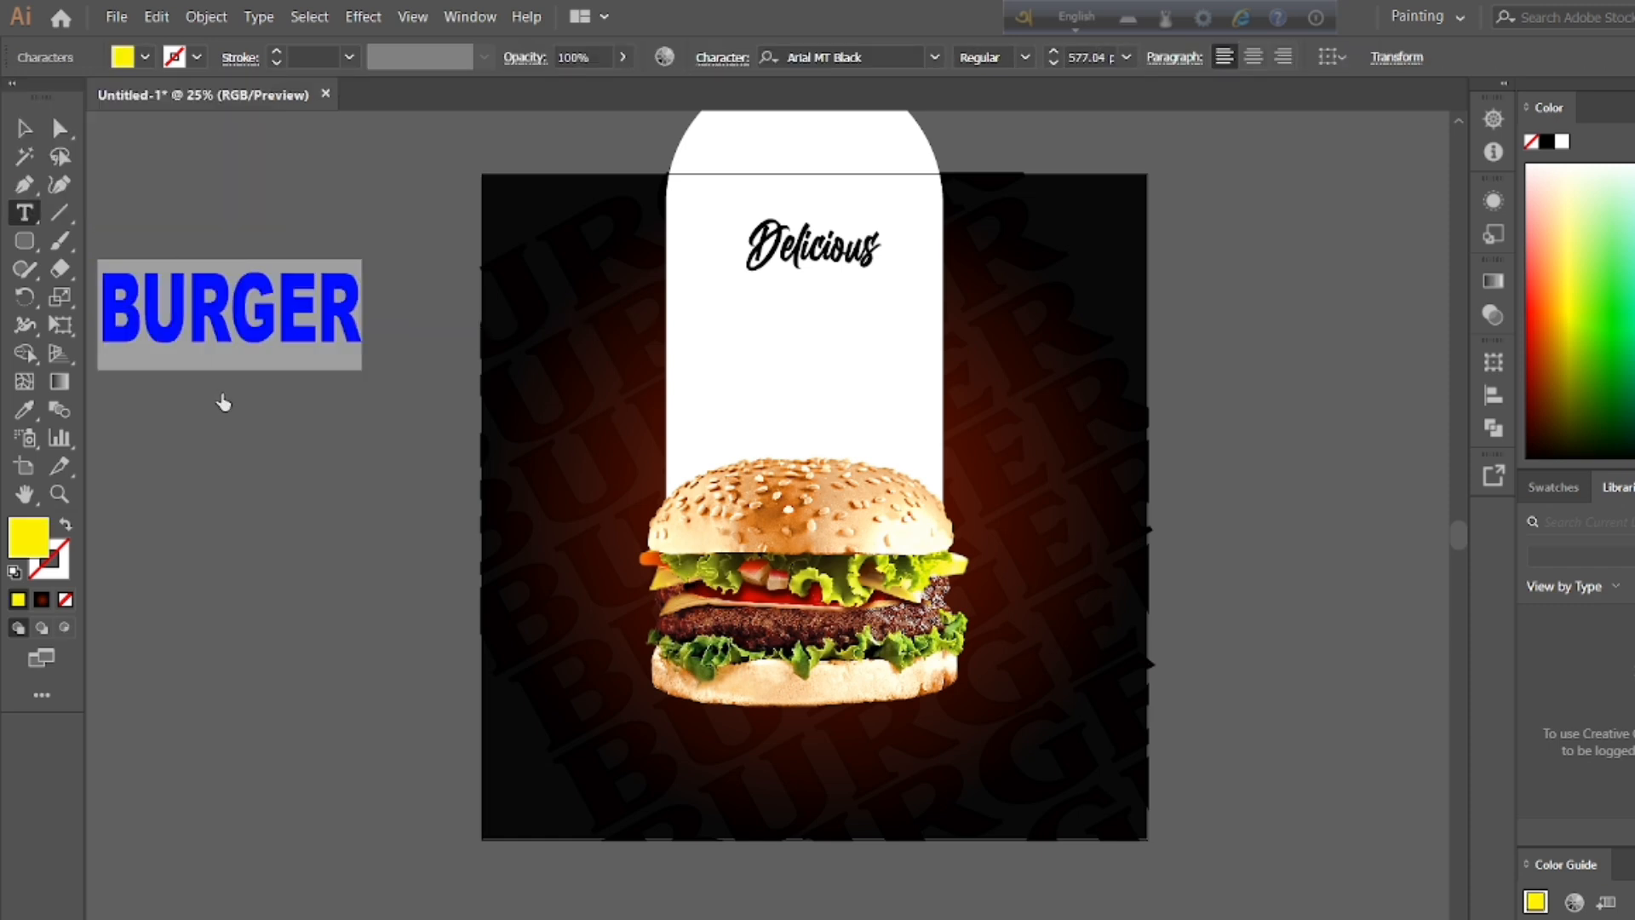
Step: Move the yellow BURGER text onto the white pill directly beneath the Delicious lettering
key(Escape)
drag(102, 320, 822, 332)
click(205, 299)
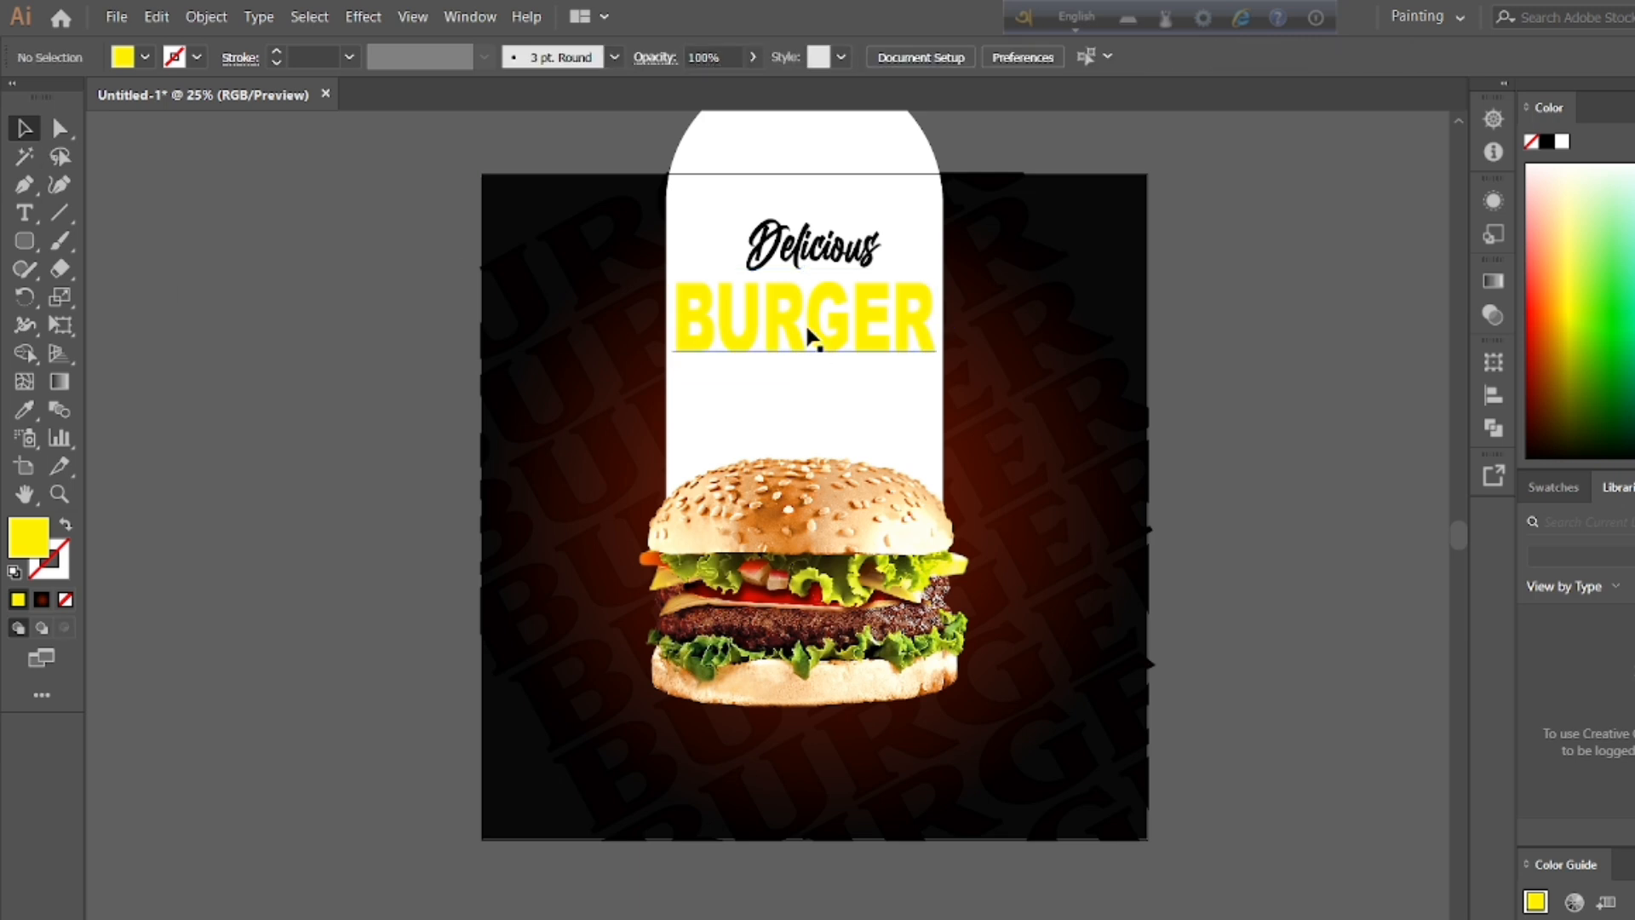
Step: Recolor the BURGER text on the white pill to orange-red
key(t)
double_click(818, 306)
click(146, 59)
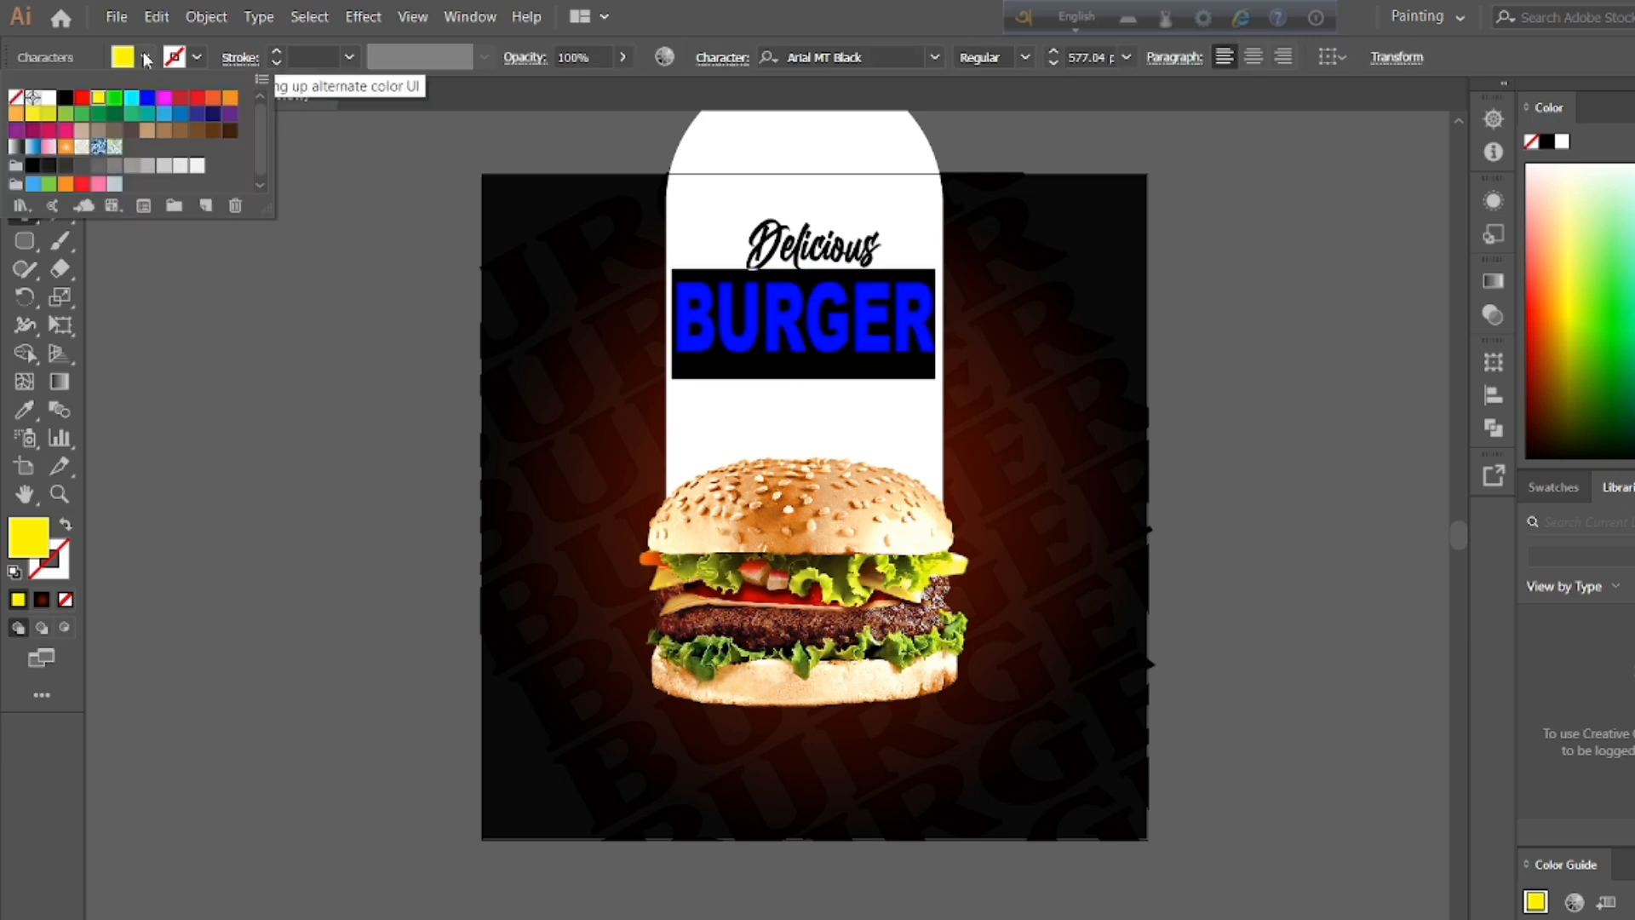
click(214, 97)
click(153, 277)
Step: Rotate the Delicious lettering slightly counterclockwise and position it just above the orange-red BURGER text
double_click(812, 246)
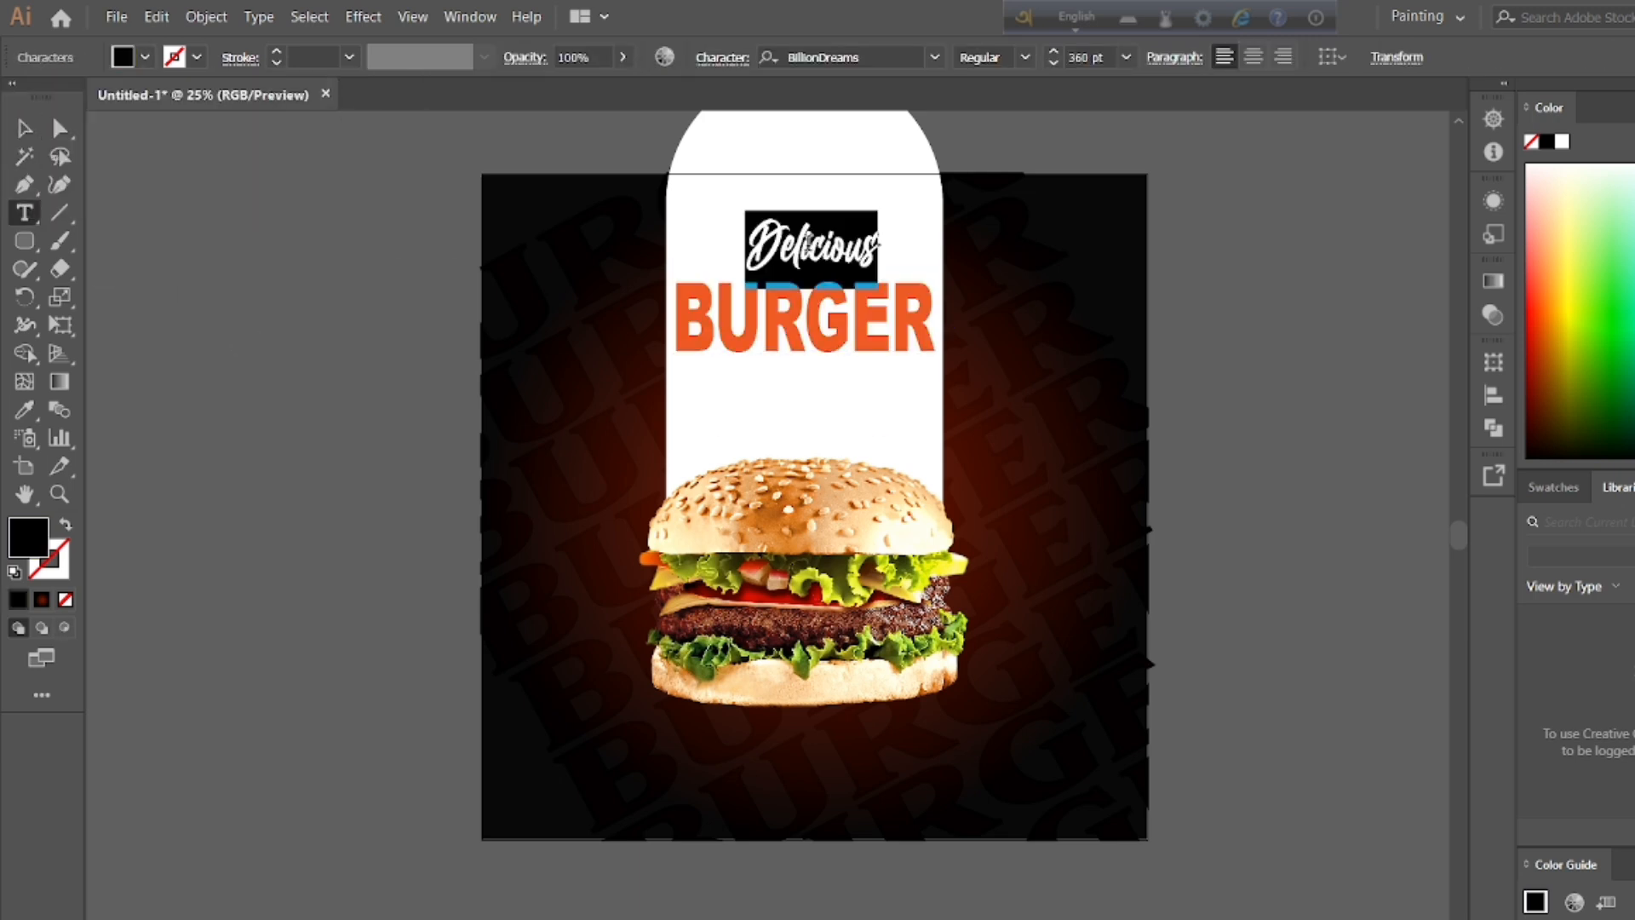
key(Escape)
drag(887, 204, 892, 186)
mouse_move(822, 252)
mouse_down()
mouse_move(830, 266)
mouse_move(819, 257)
mouse_up()
click(29, 125)
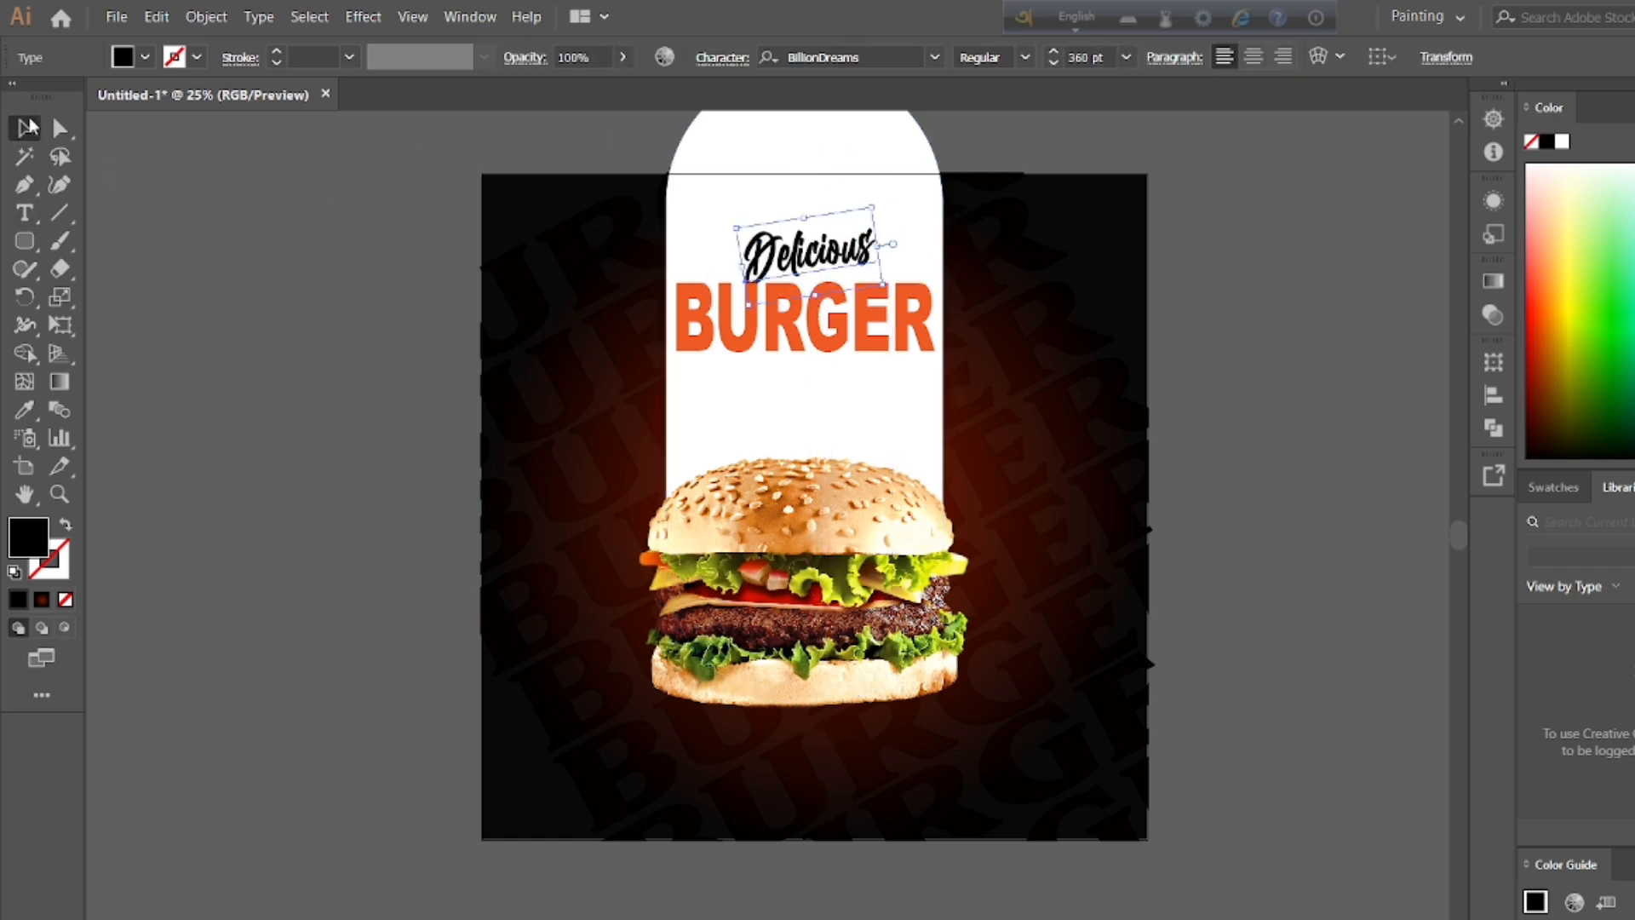
click(321, 231)
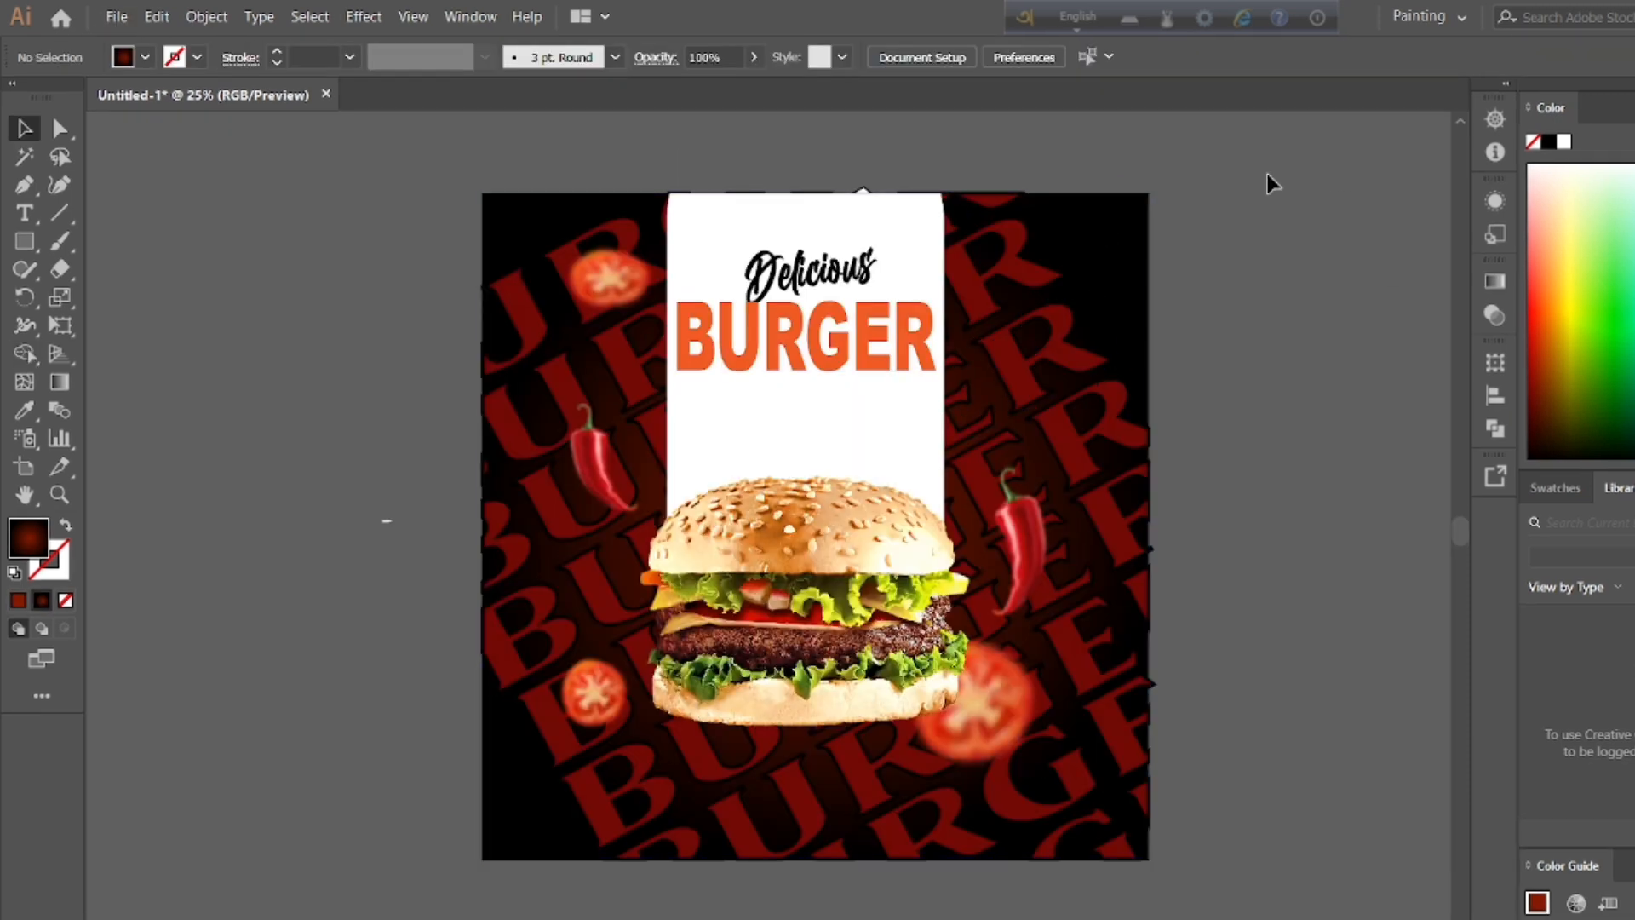
Step: Try to trim the small white leftover above the artboard from the selected artwork with the Shape Builder tool
click(1107, 304)
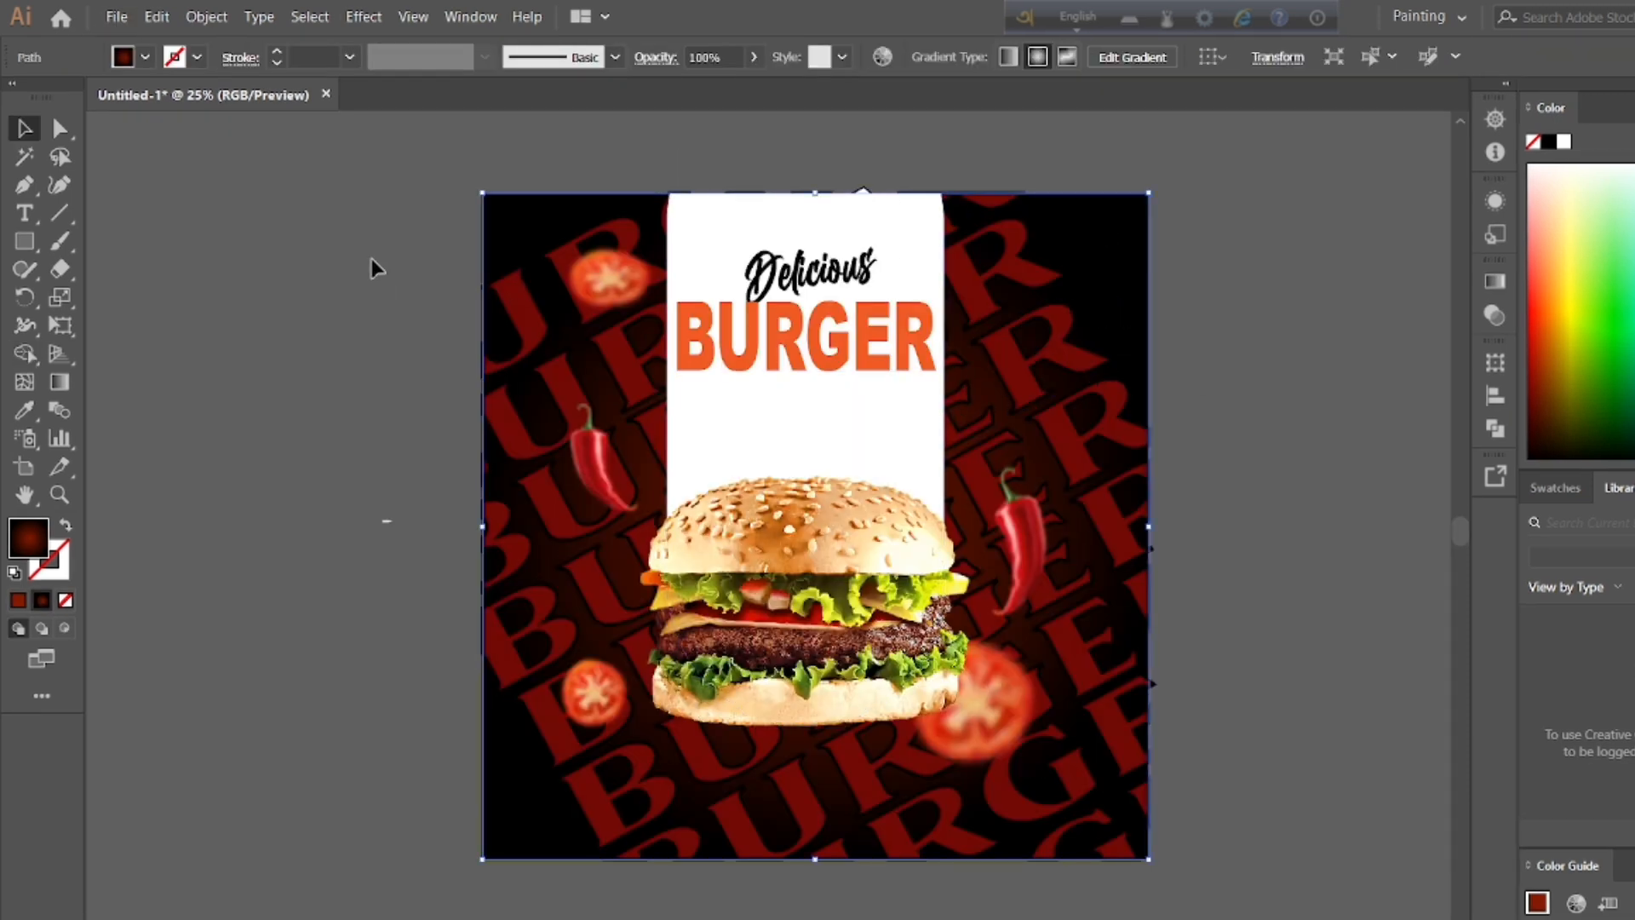
drag(394, 189, 1127, 773)
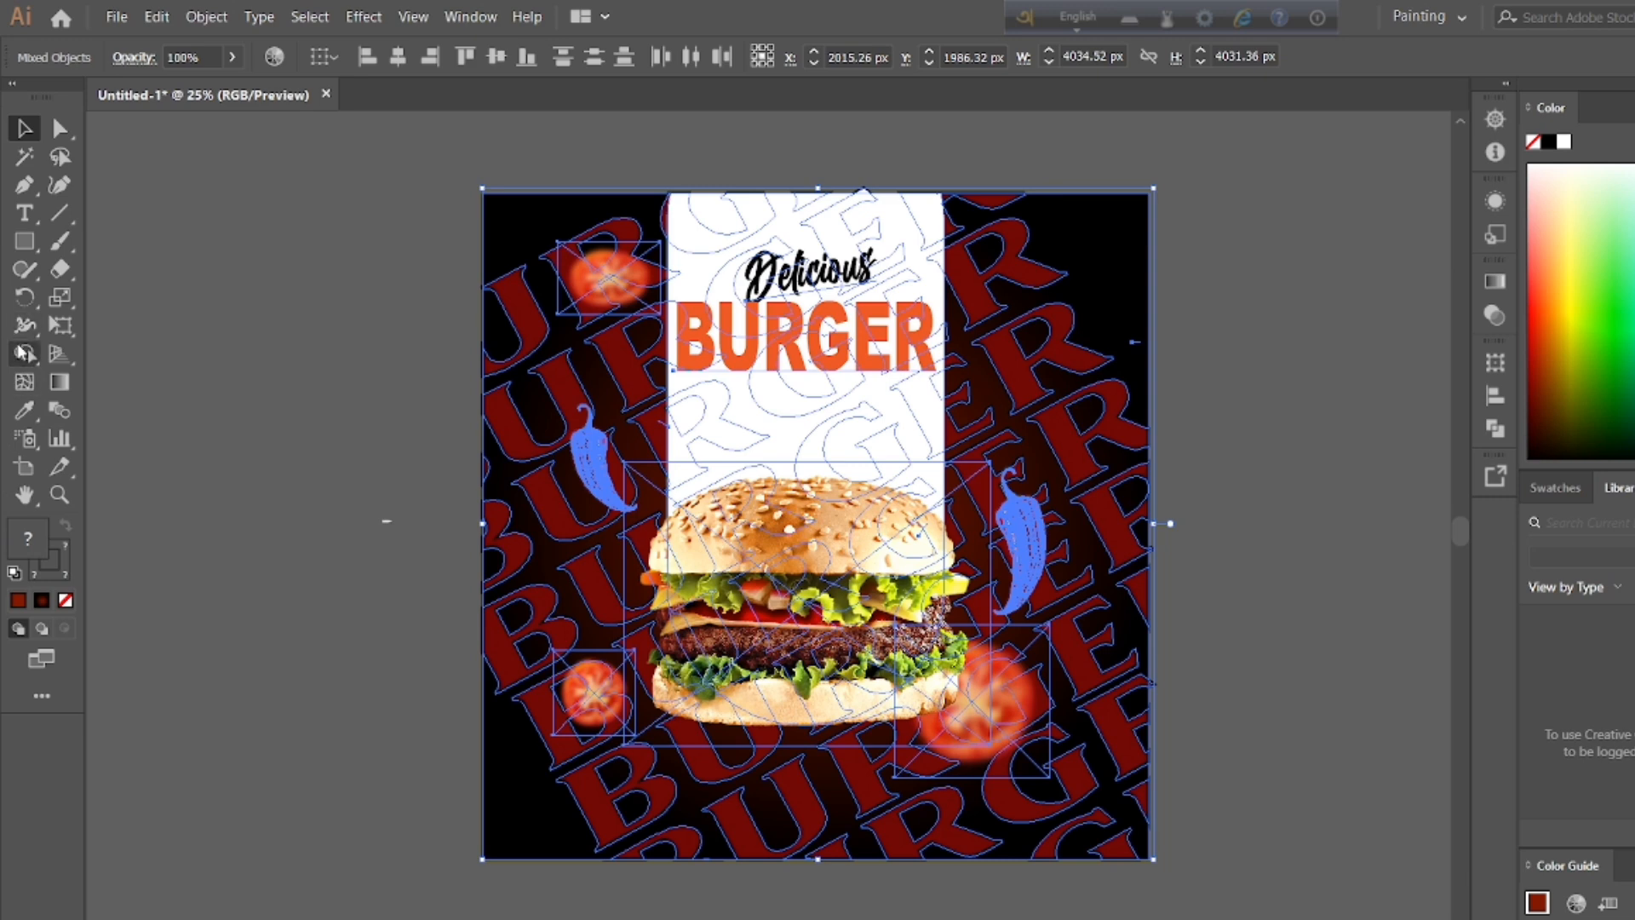
click(23, 352)
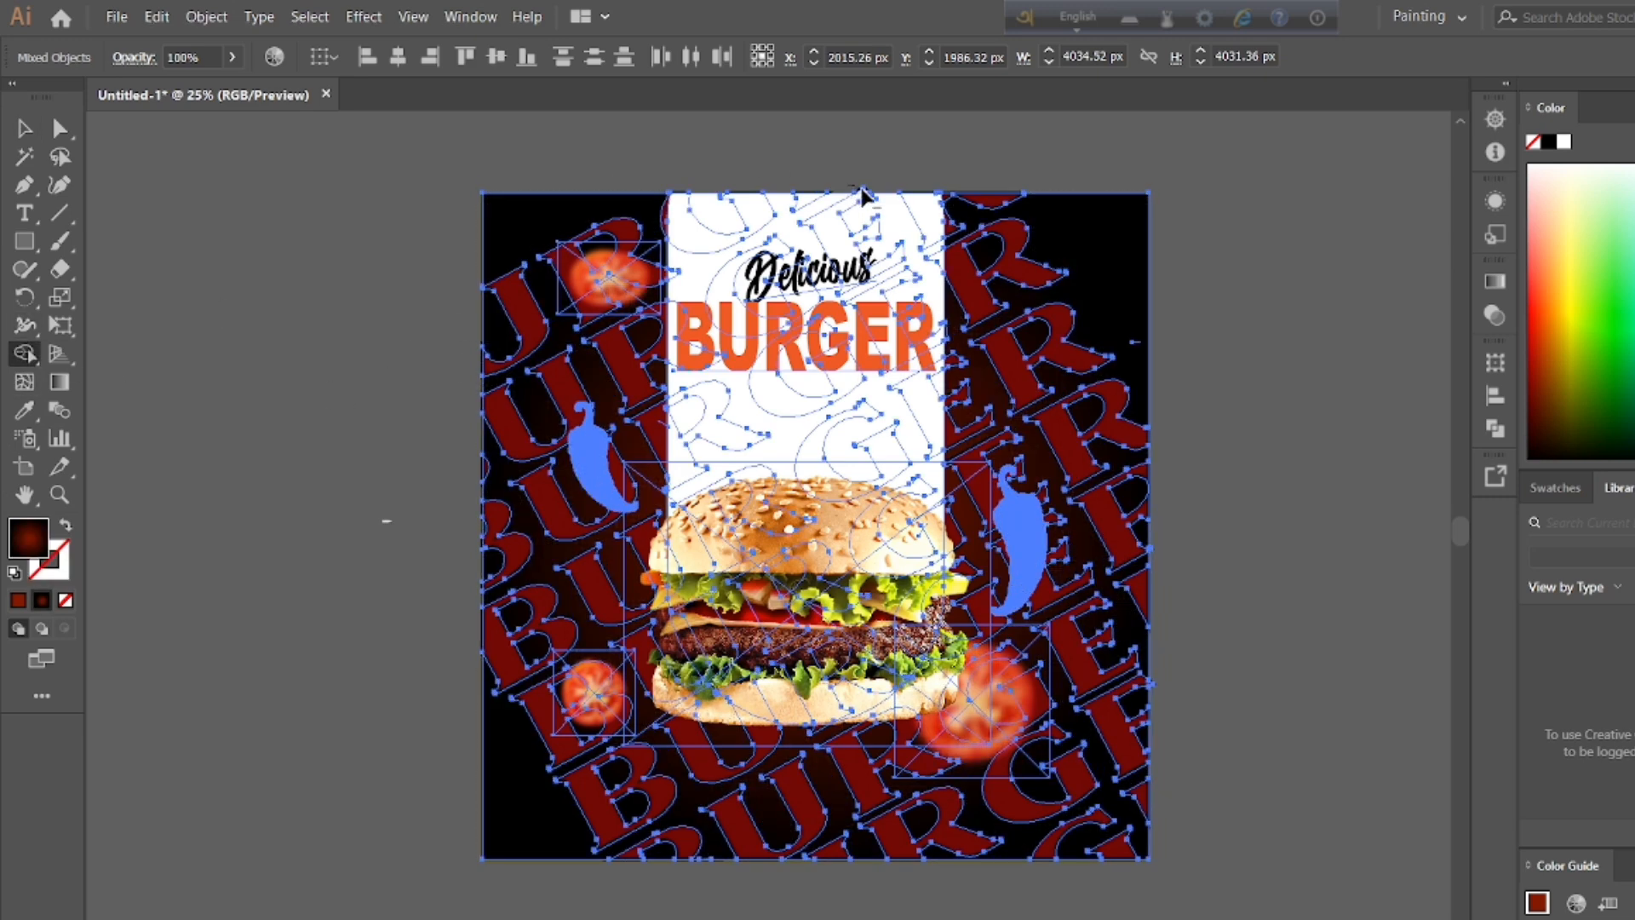
alt+click(876, 140)
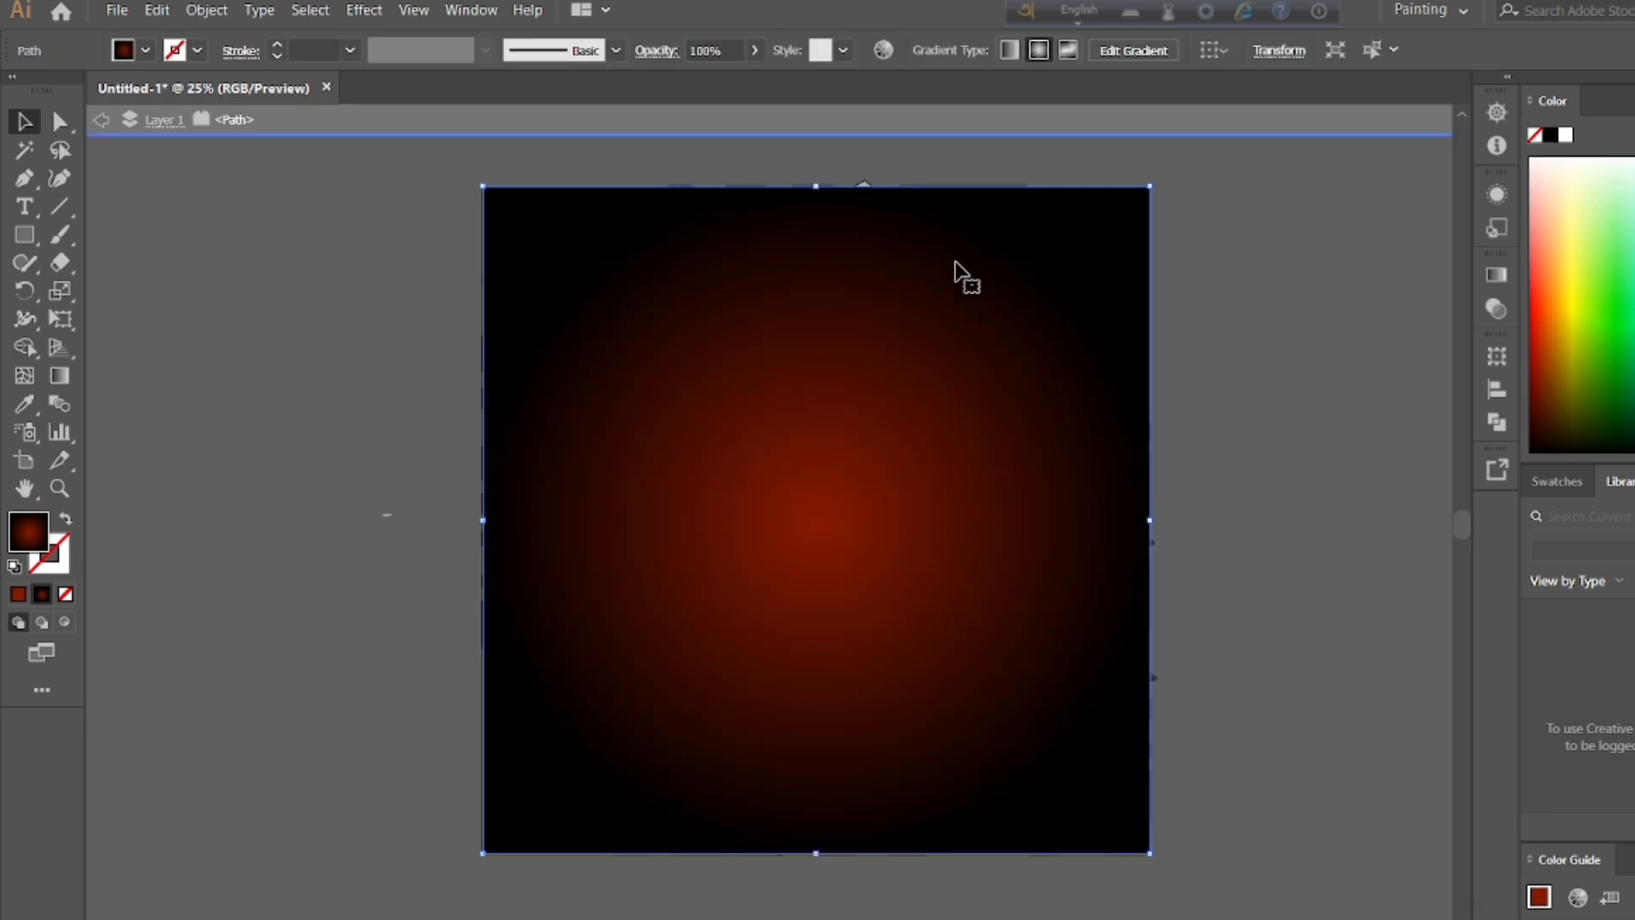
Step: Try to send the isolated gradient background backward
right_click(946, 251)
mouse_move(1034, 617)
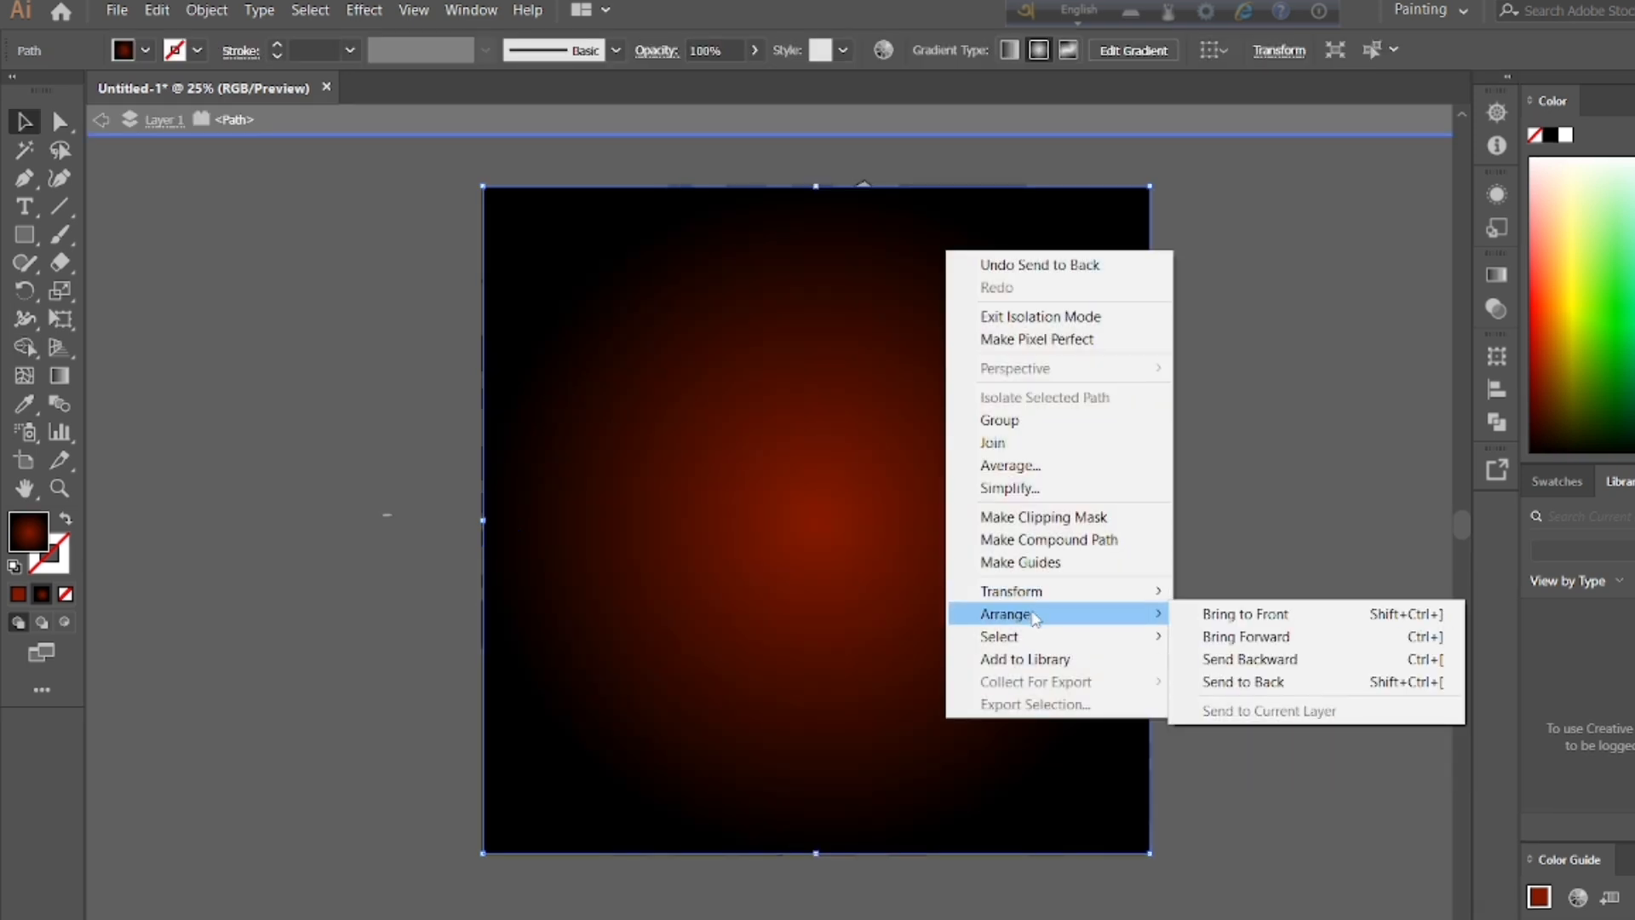
click(1277, 659)
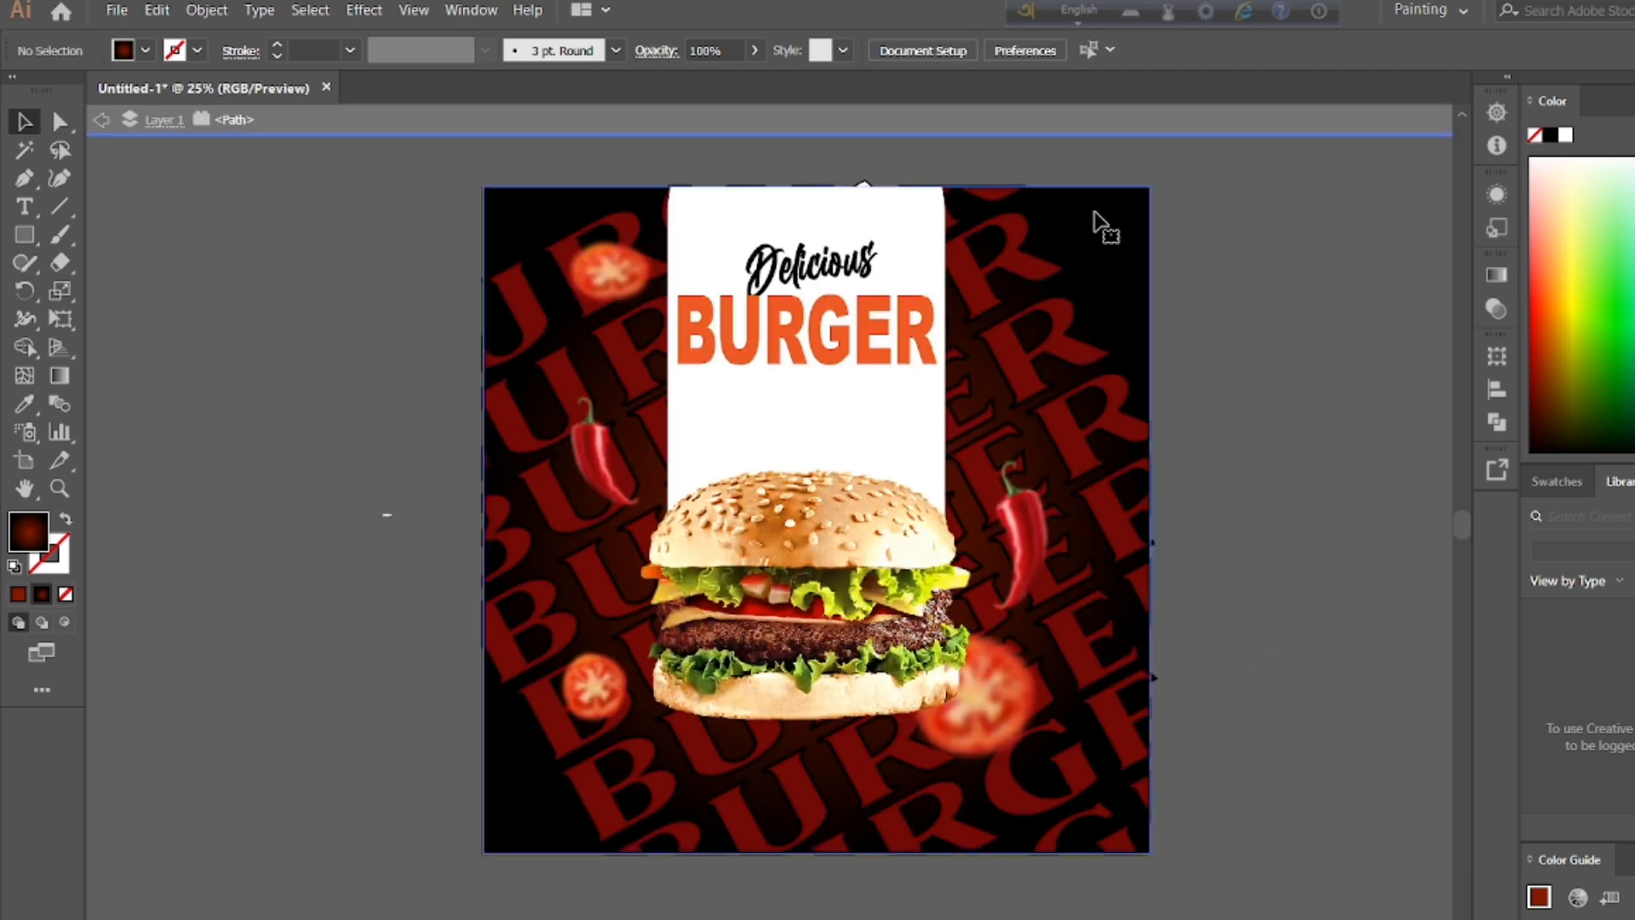
right_click(1055, 279)
mouse_move(1192, 619)
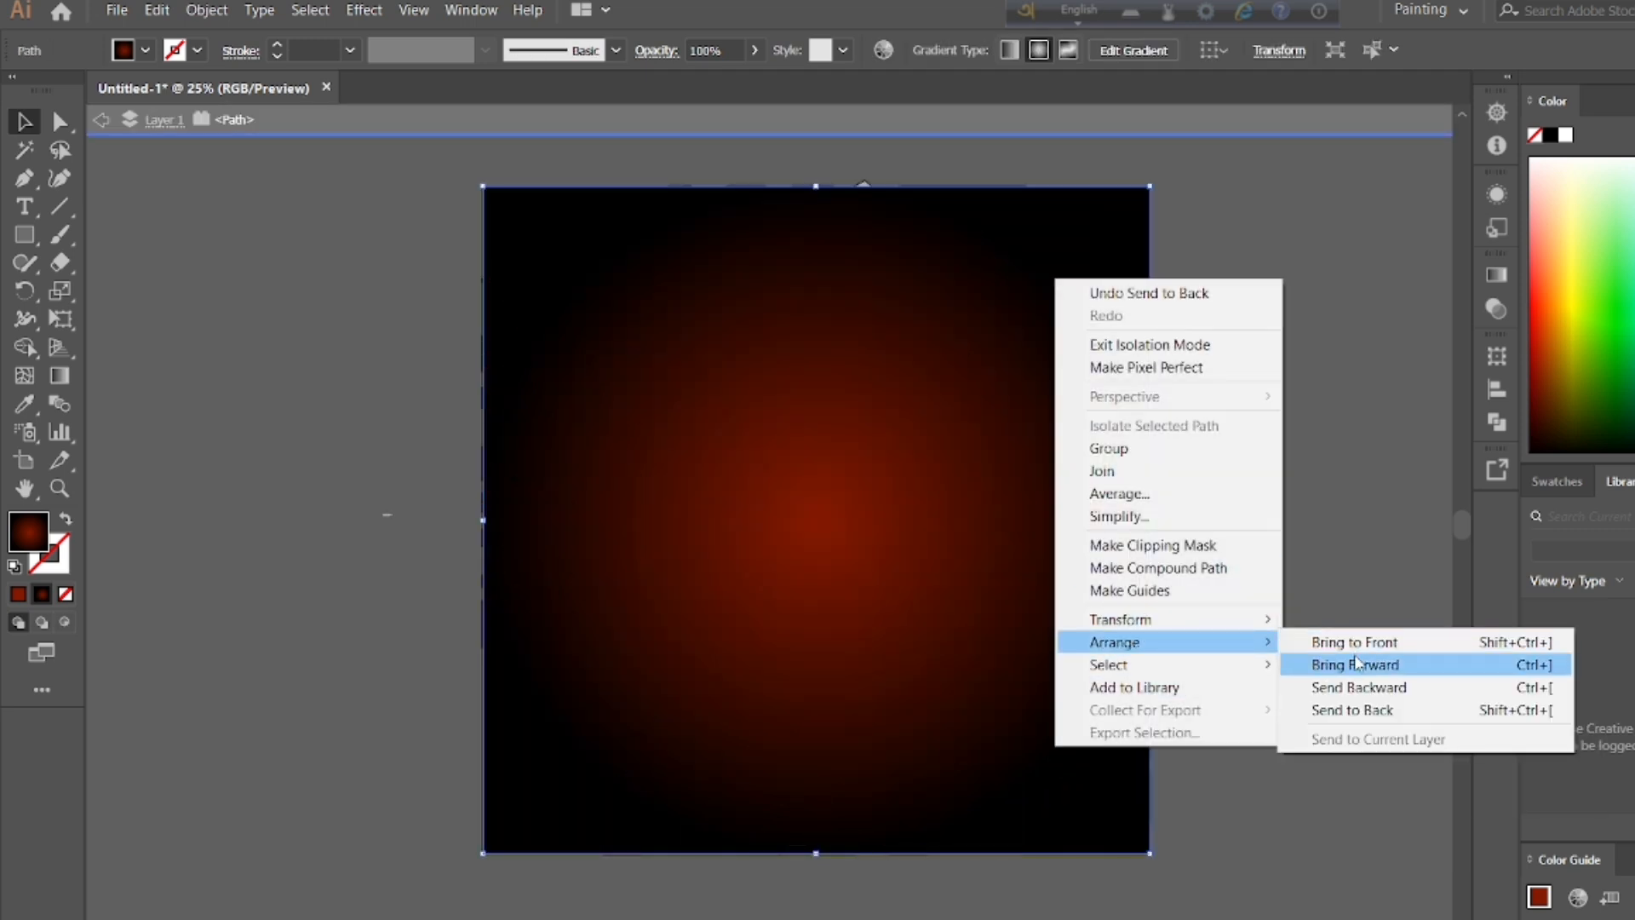
click(1361, 687)
right_click(1116, 245)
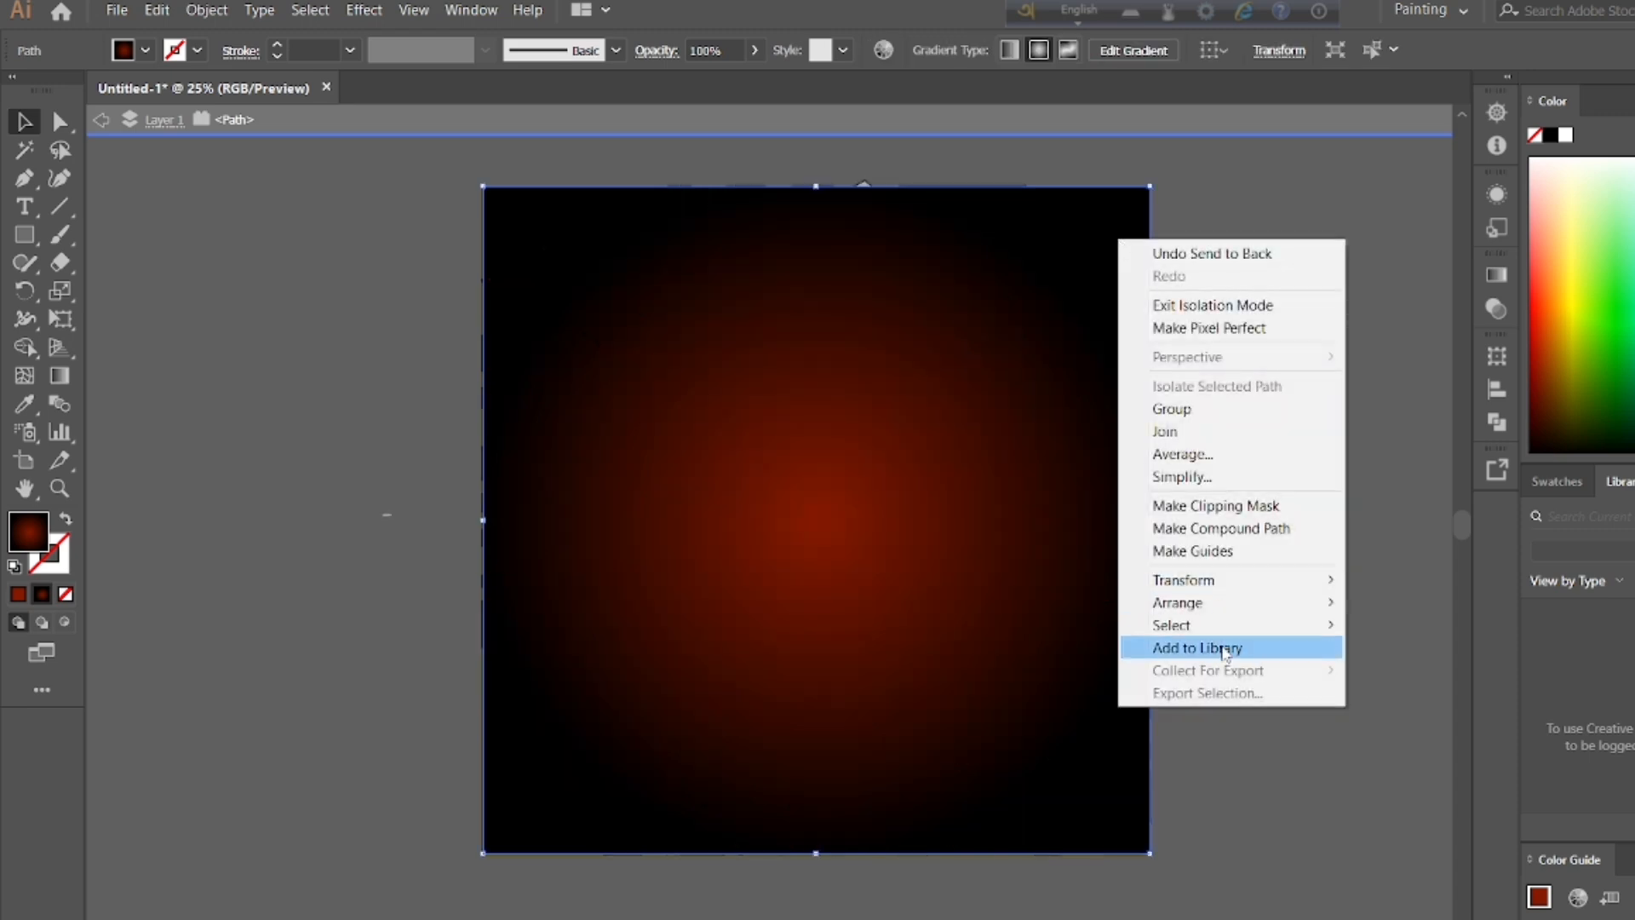
mouse_move(1204, 598)
click(1401, 649)
right_click(1133, 216)
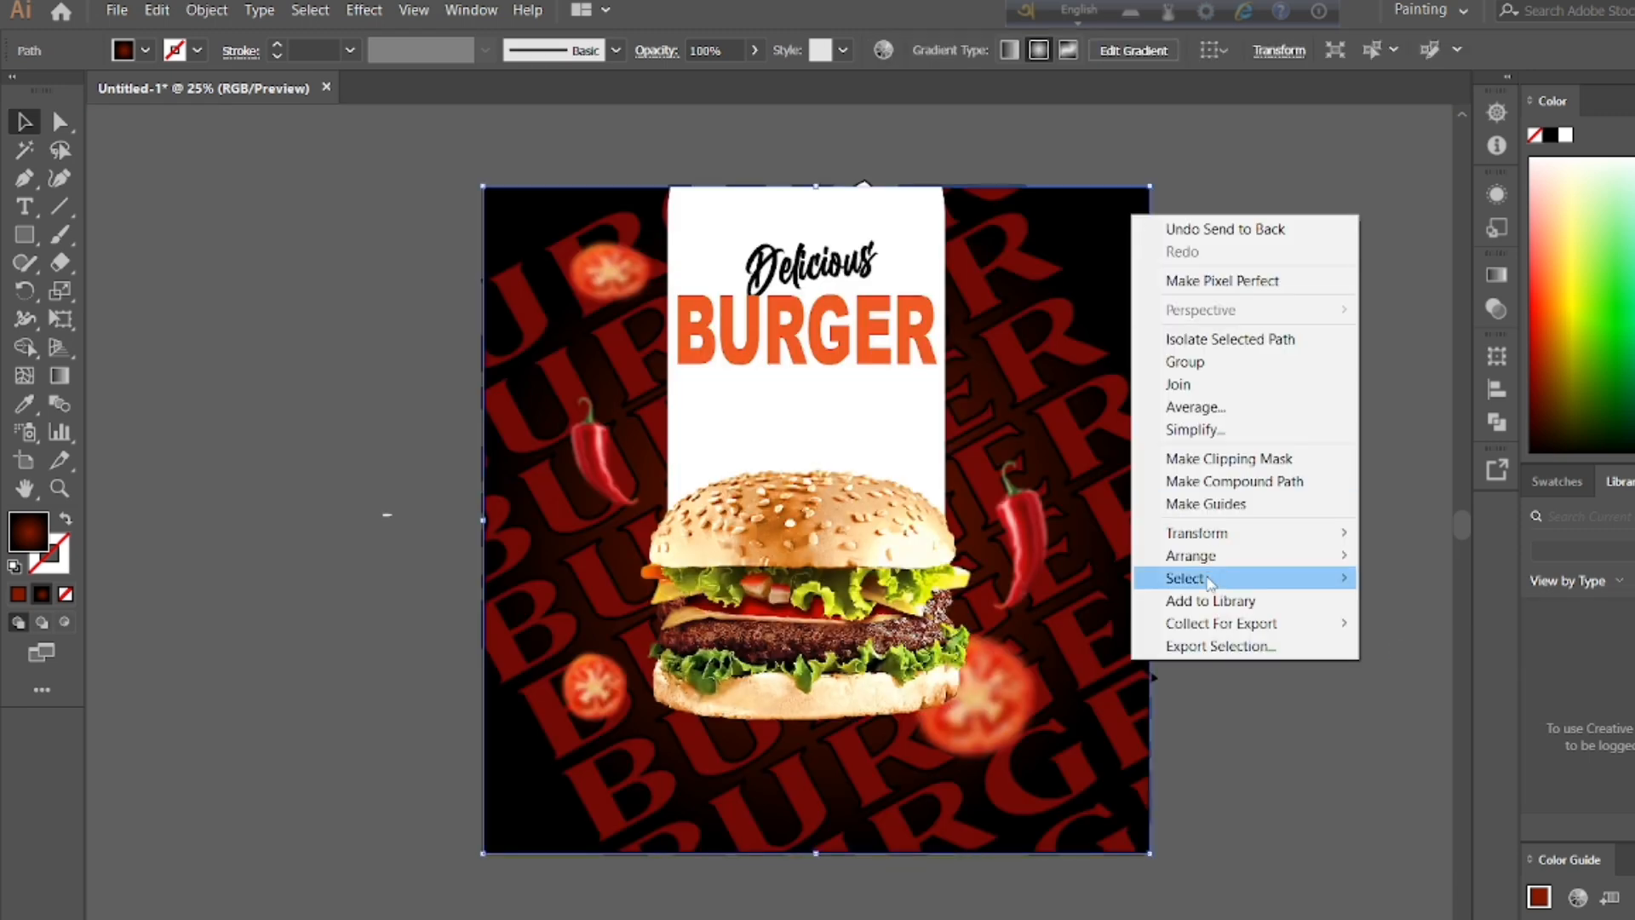
click(1295, 181)
double_click(1068, 332)
double_click(1186, 288)
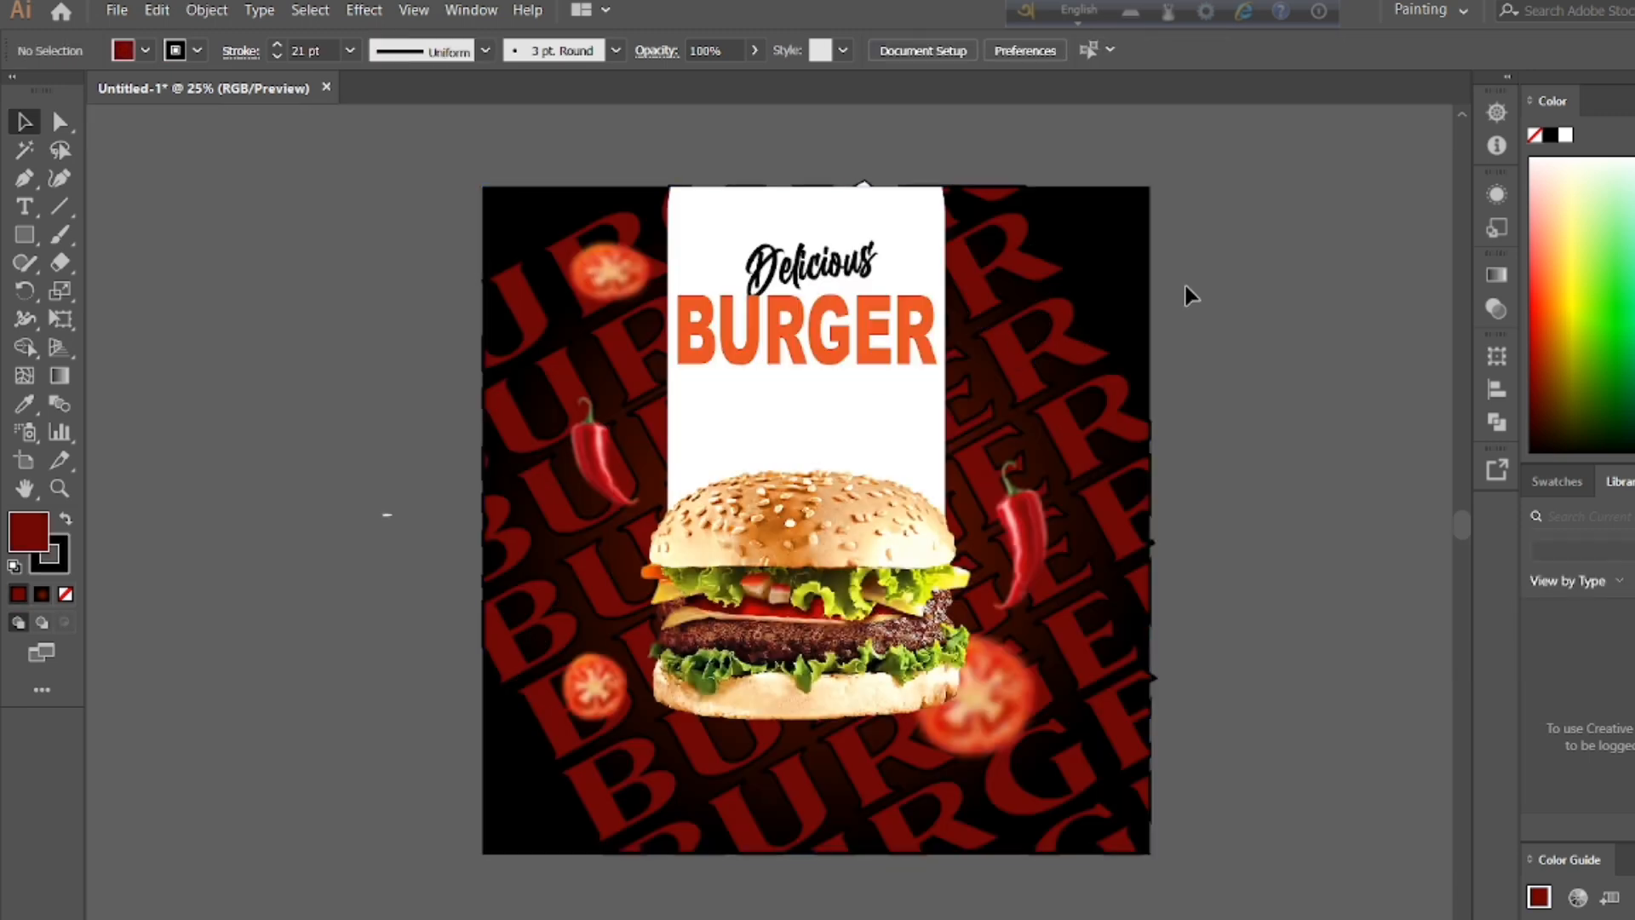
double_click(1035, 247)
double_click(1223, 267)
Step: Isolate the gradient background path once more and try to move it one level back
double_click(1132, 273)
right_click(1129, 271)
mouse_move(1192, 631)
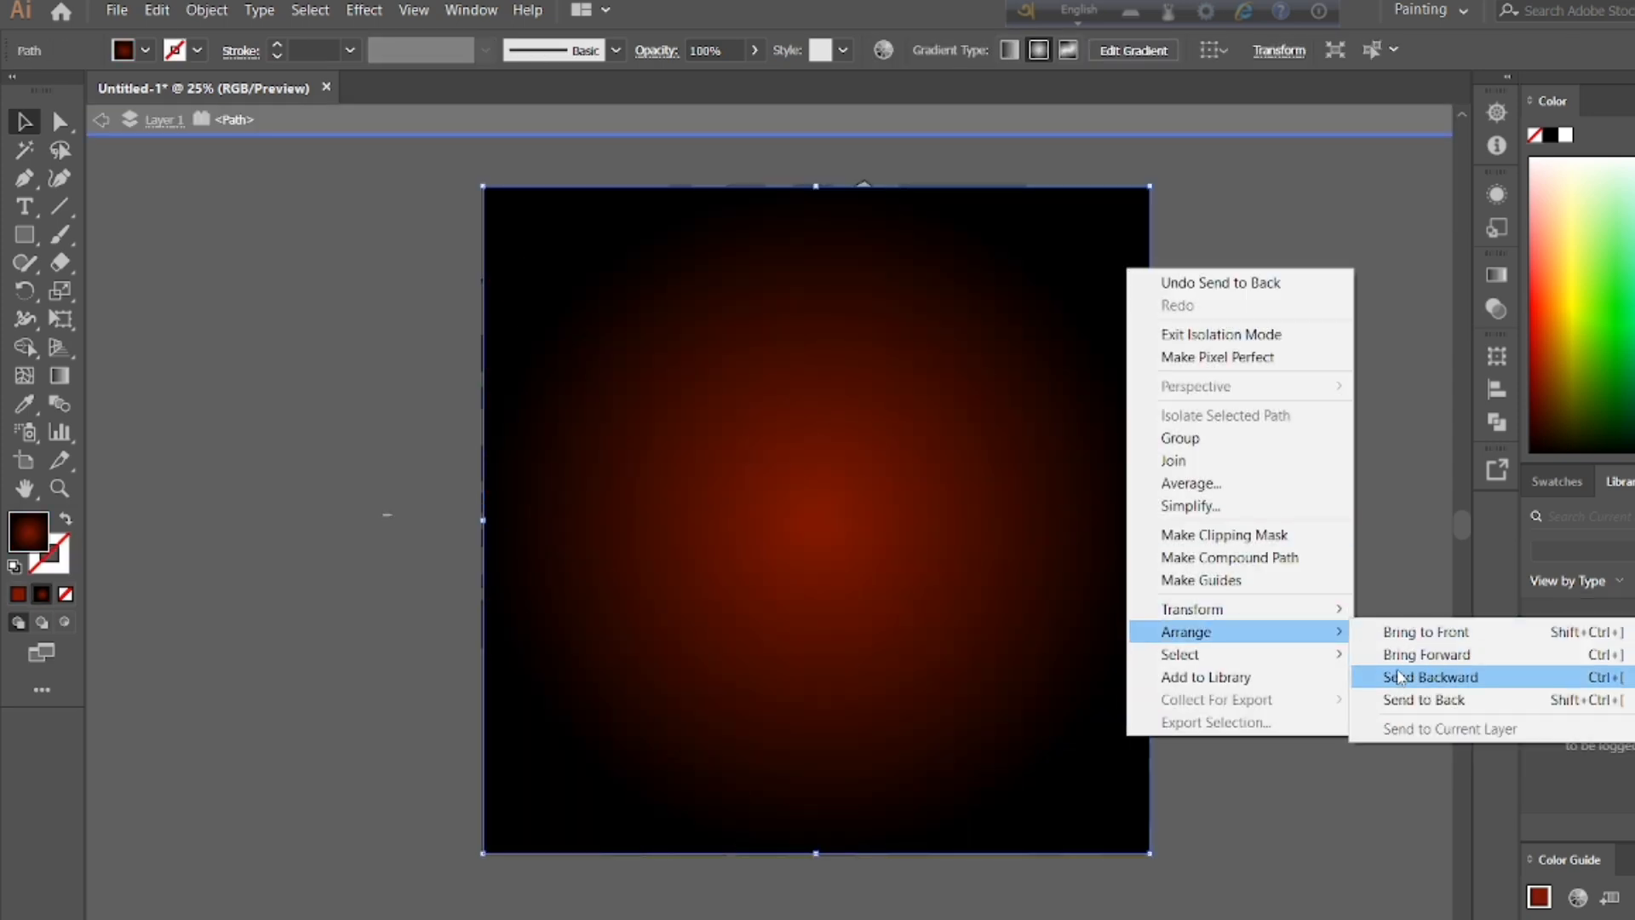
click(1413, 677)
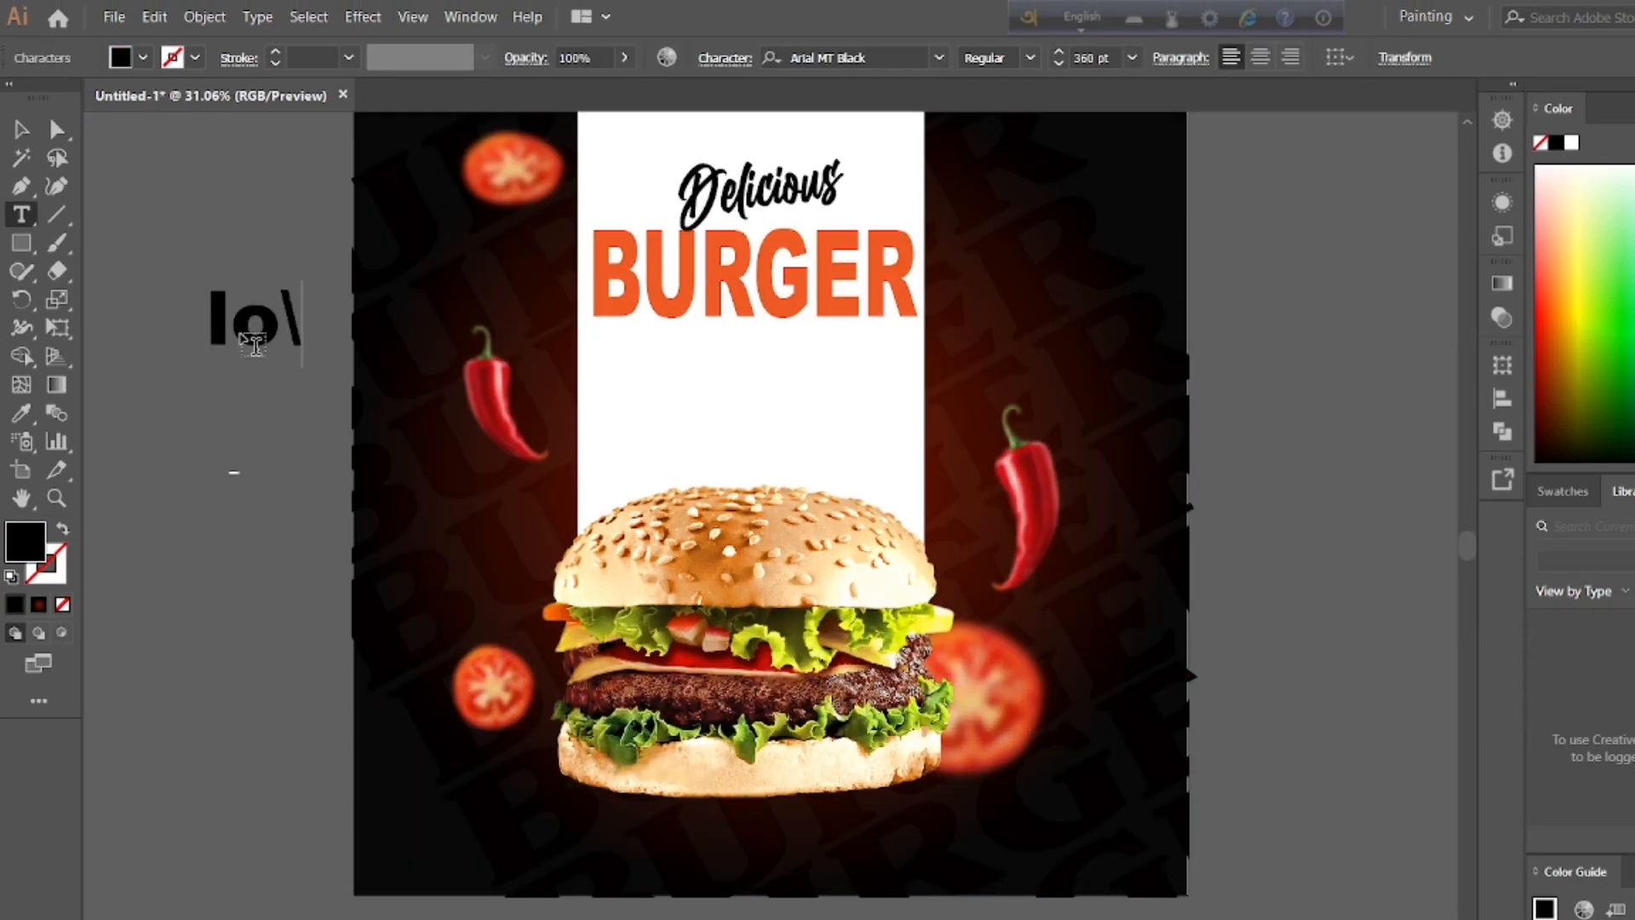
Step: Write "logo here" on two lines beside the poster in Arial MT Black at 360 pt
text(ggg)
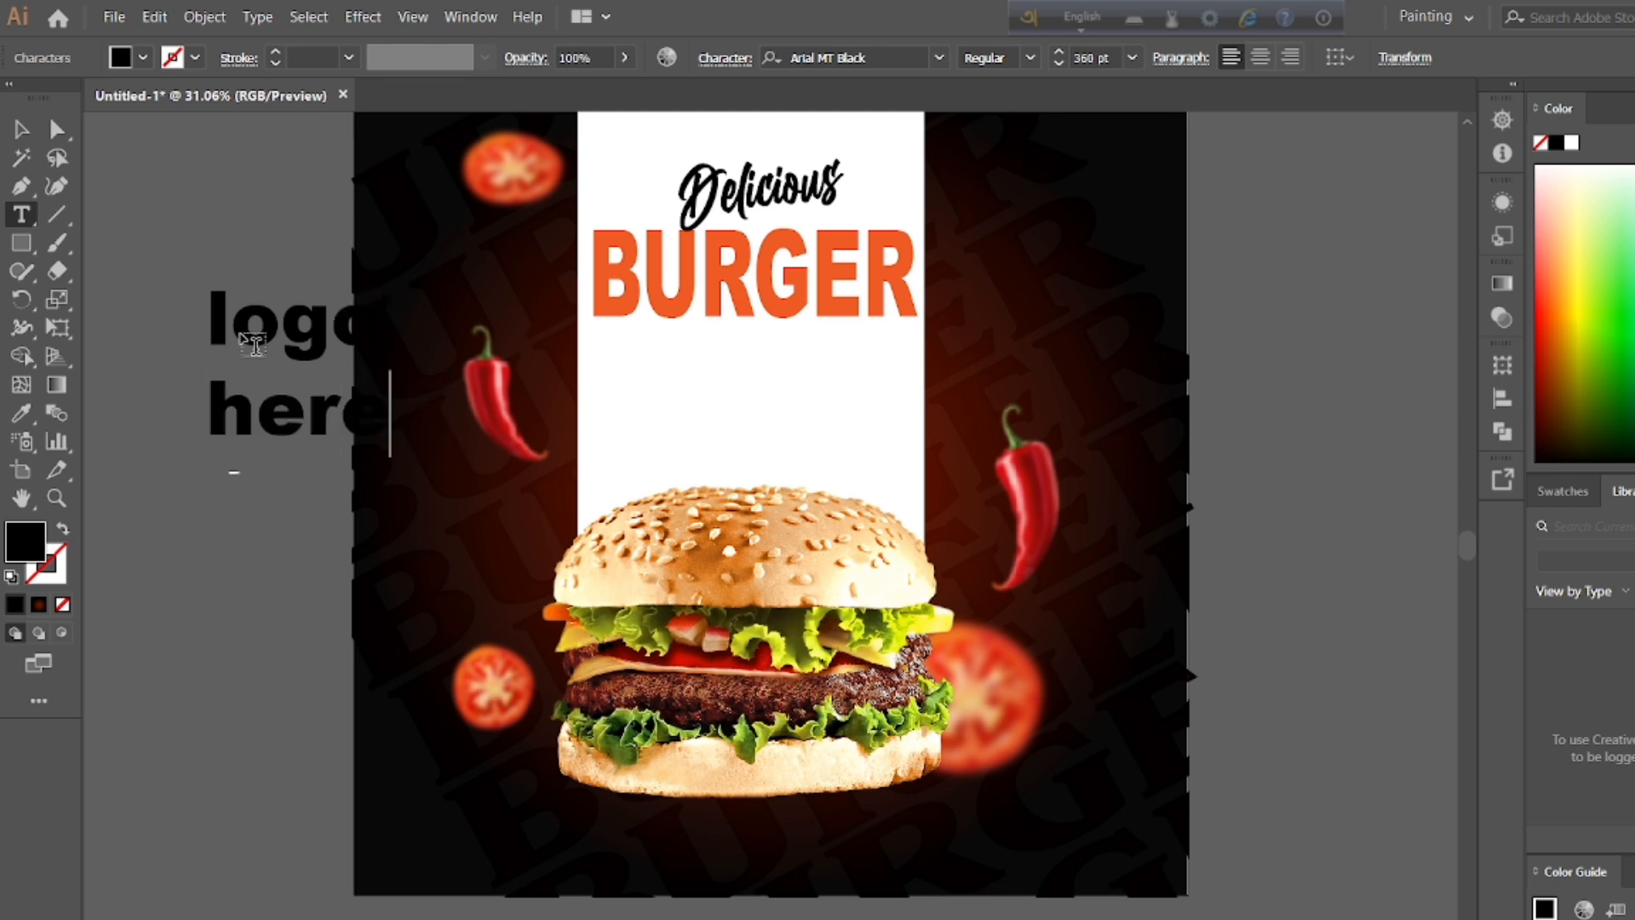
double_click(280, 350)
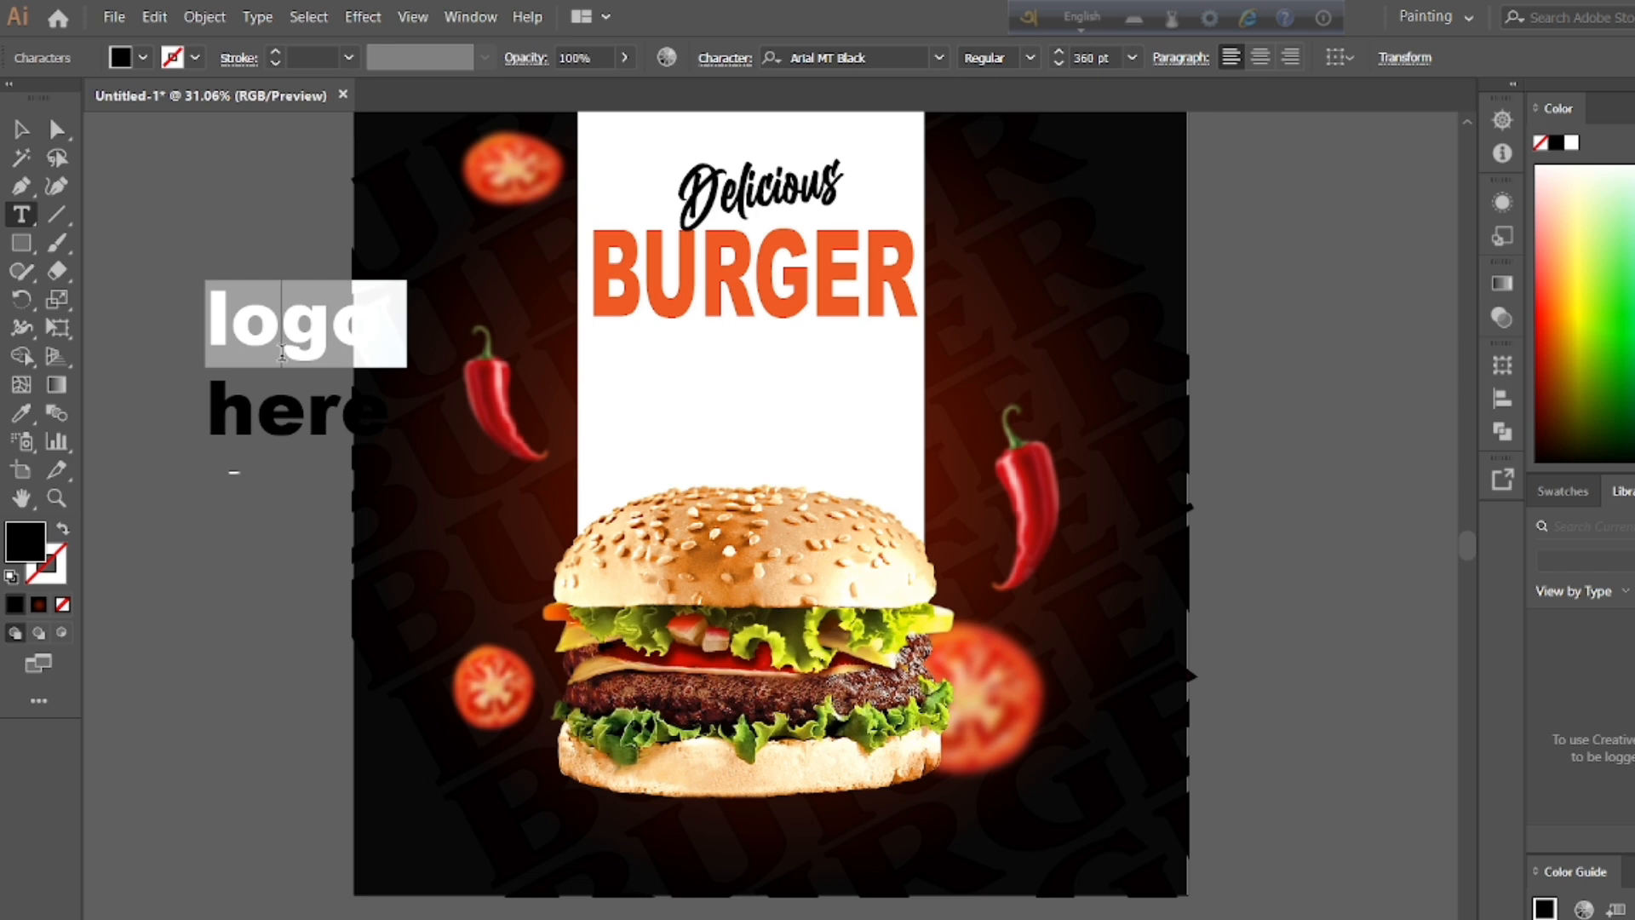
key(Escape)
drag(300, 339, 186, 346)
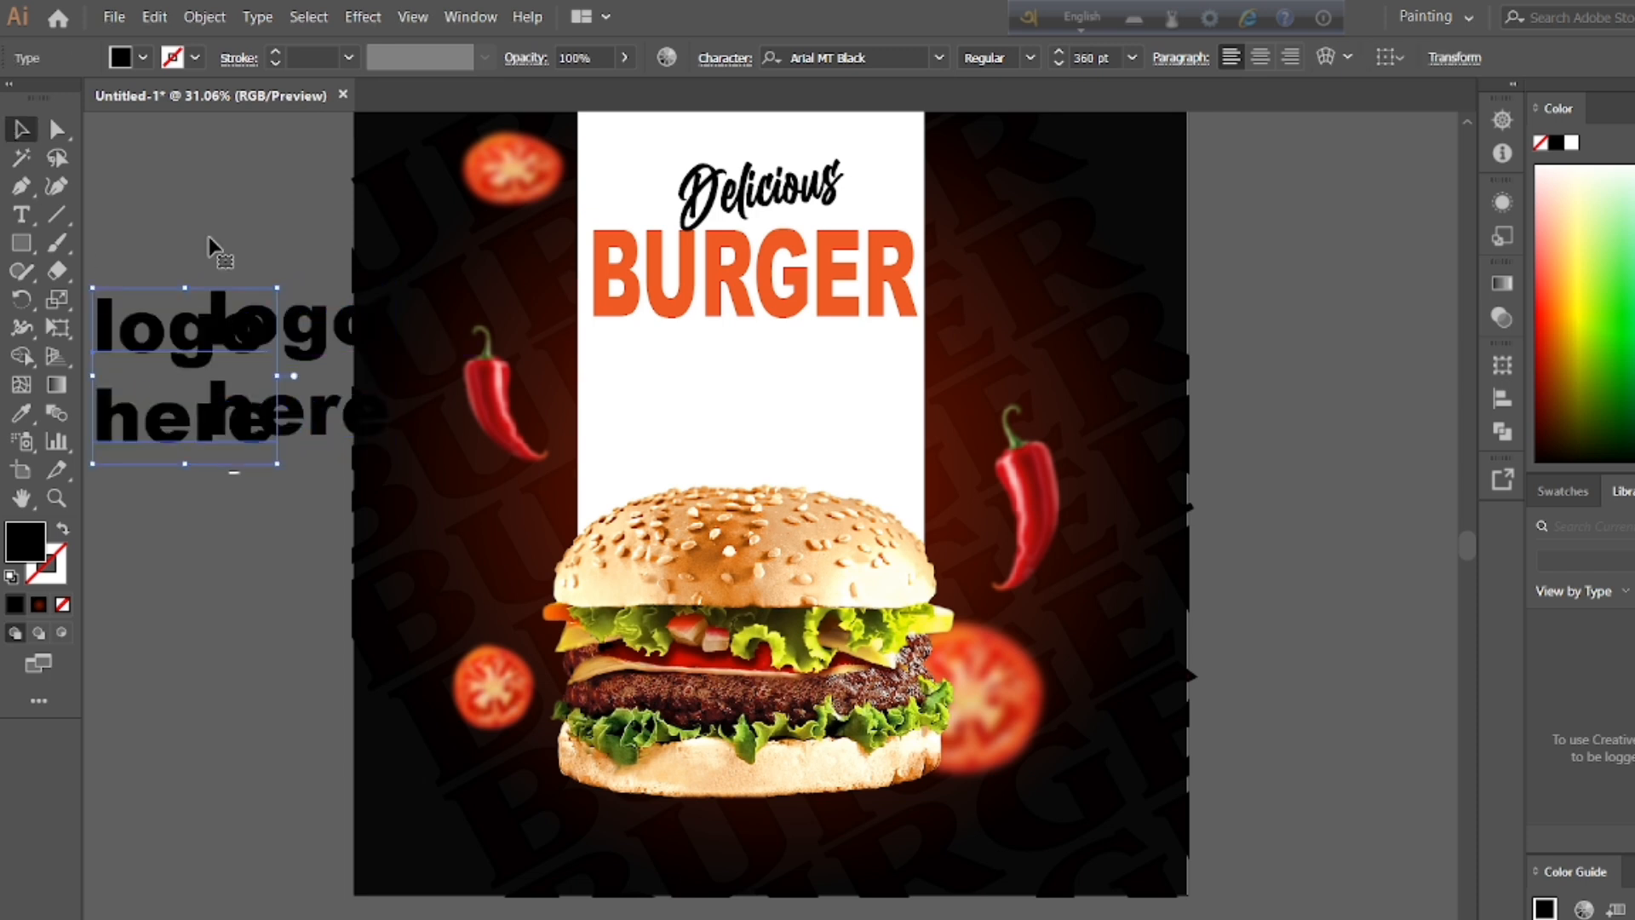
key(Delete)
Step: Move the "logo here" text clear of the artboard and fill it with orange R=247 G=147 B=30
double_click(280, 346)
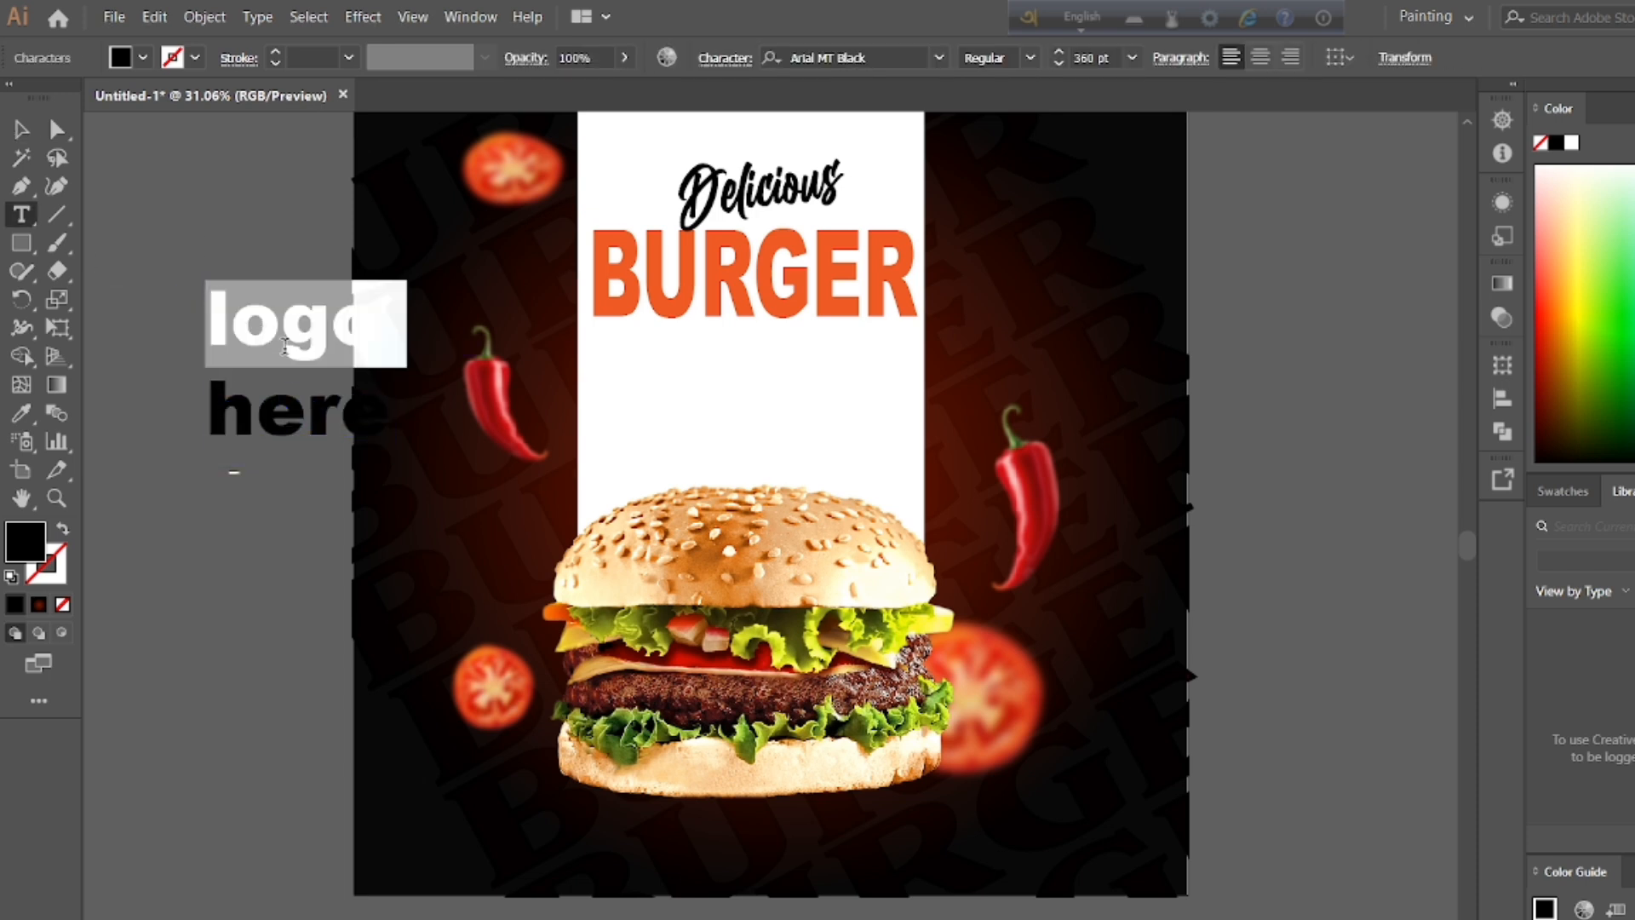
key(Escape)
drag(256, 353, 194, 352)
click(142, 57)
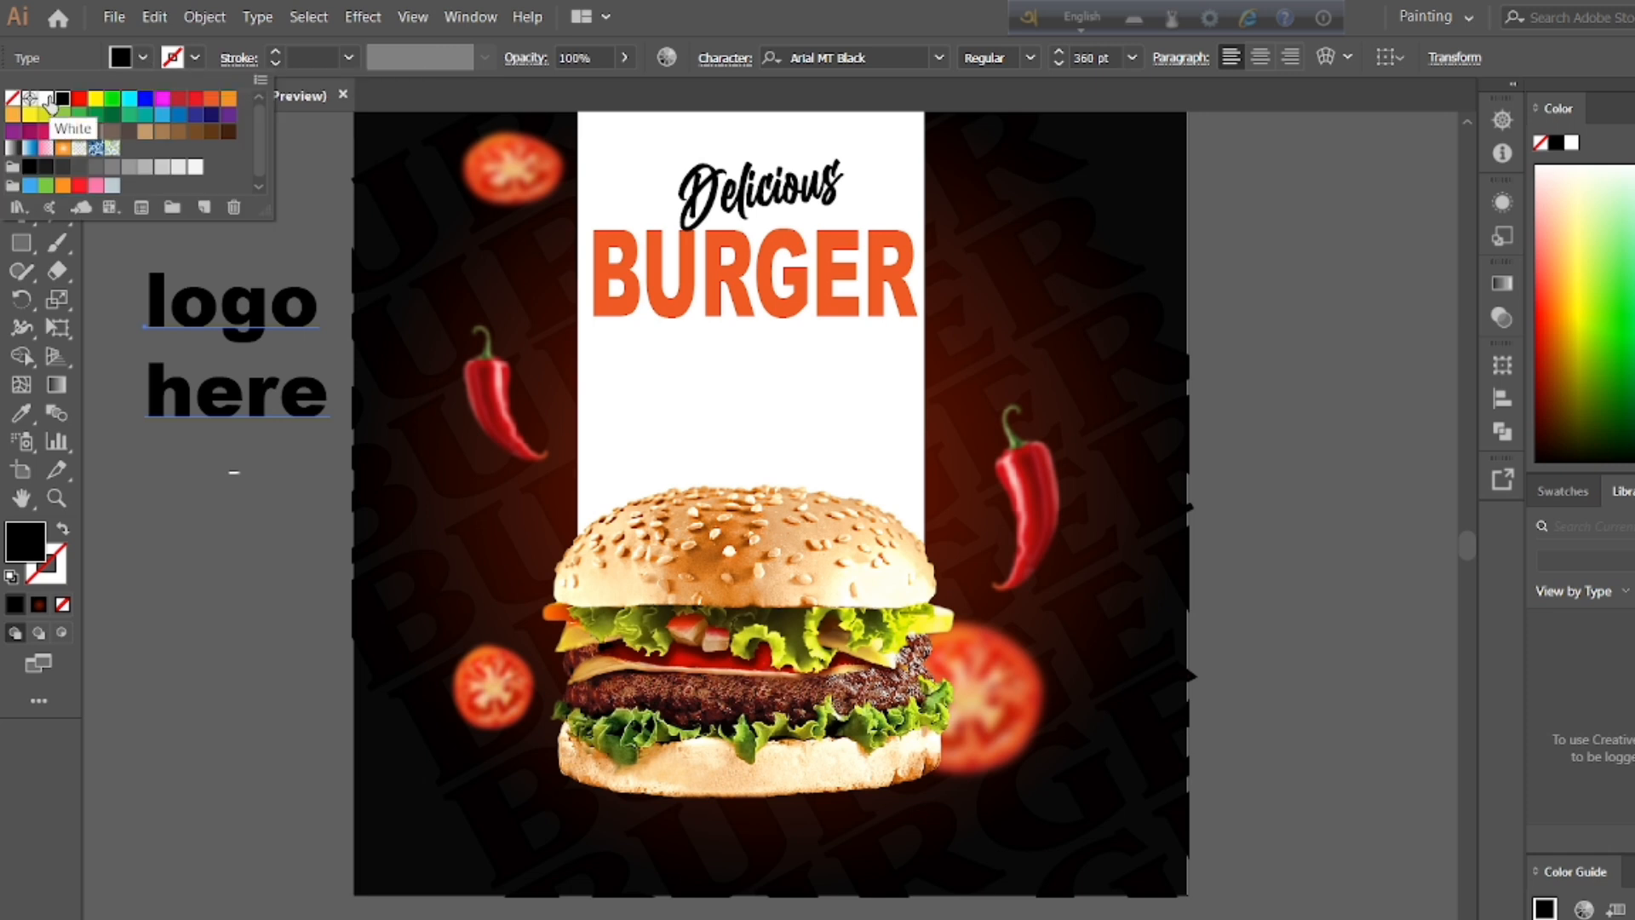
click(229, 101)
click(208, 101)
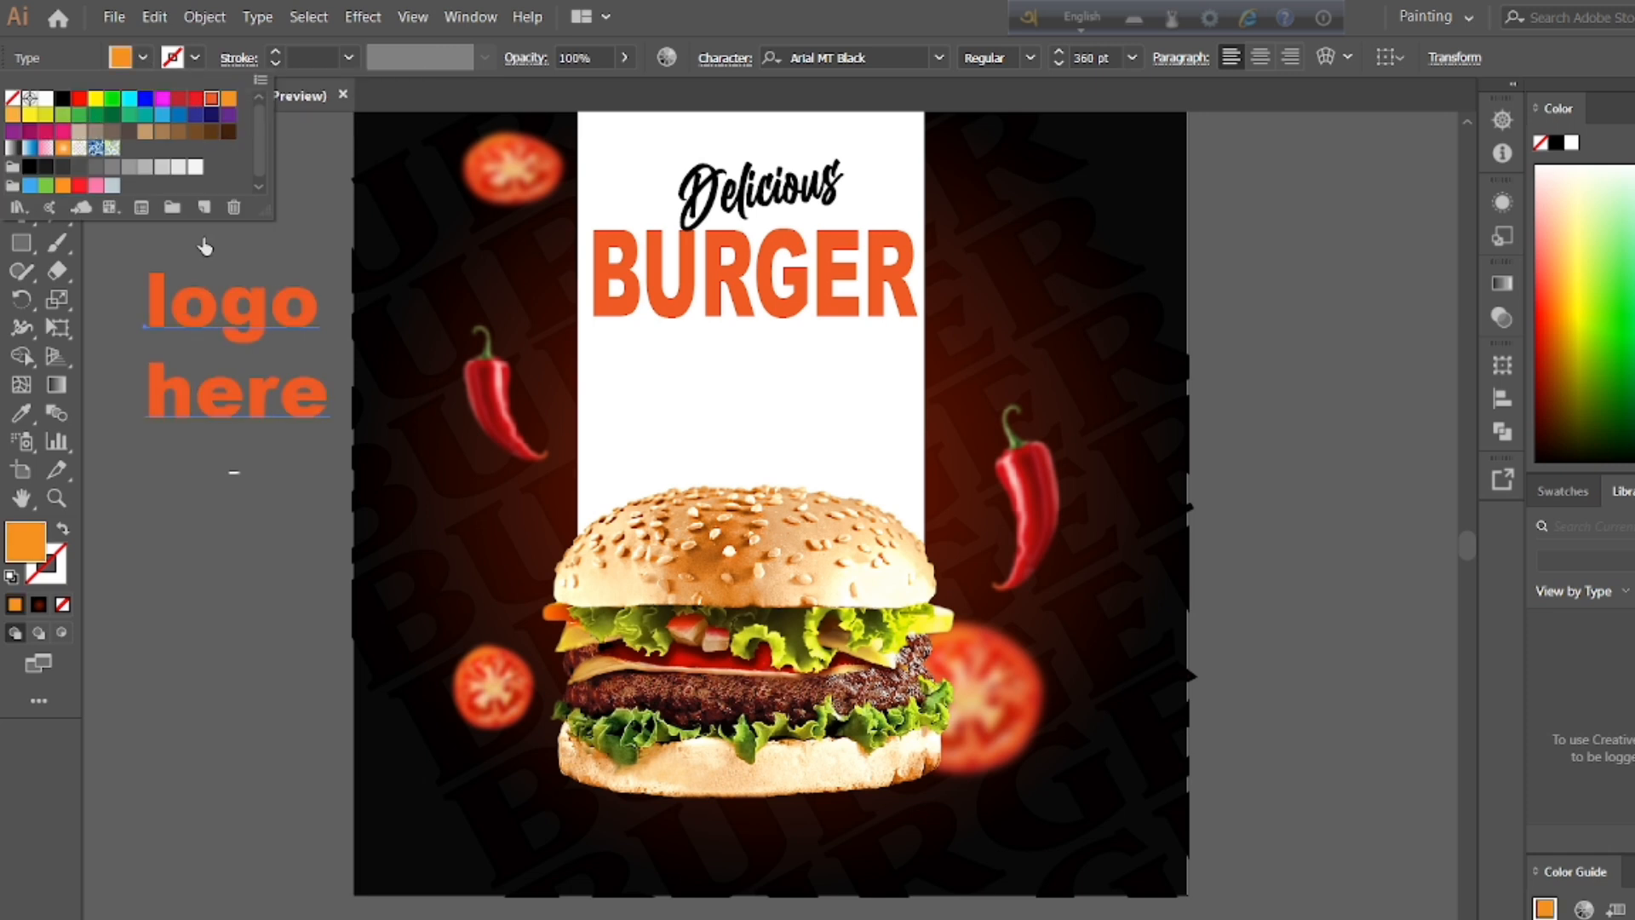
double_click(212, 99)
click(1016, 673)
double_click(228, 98)
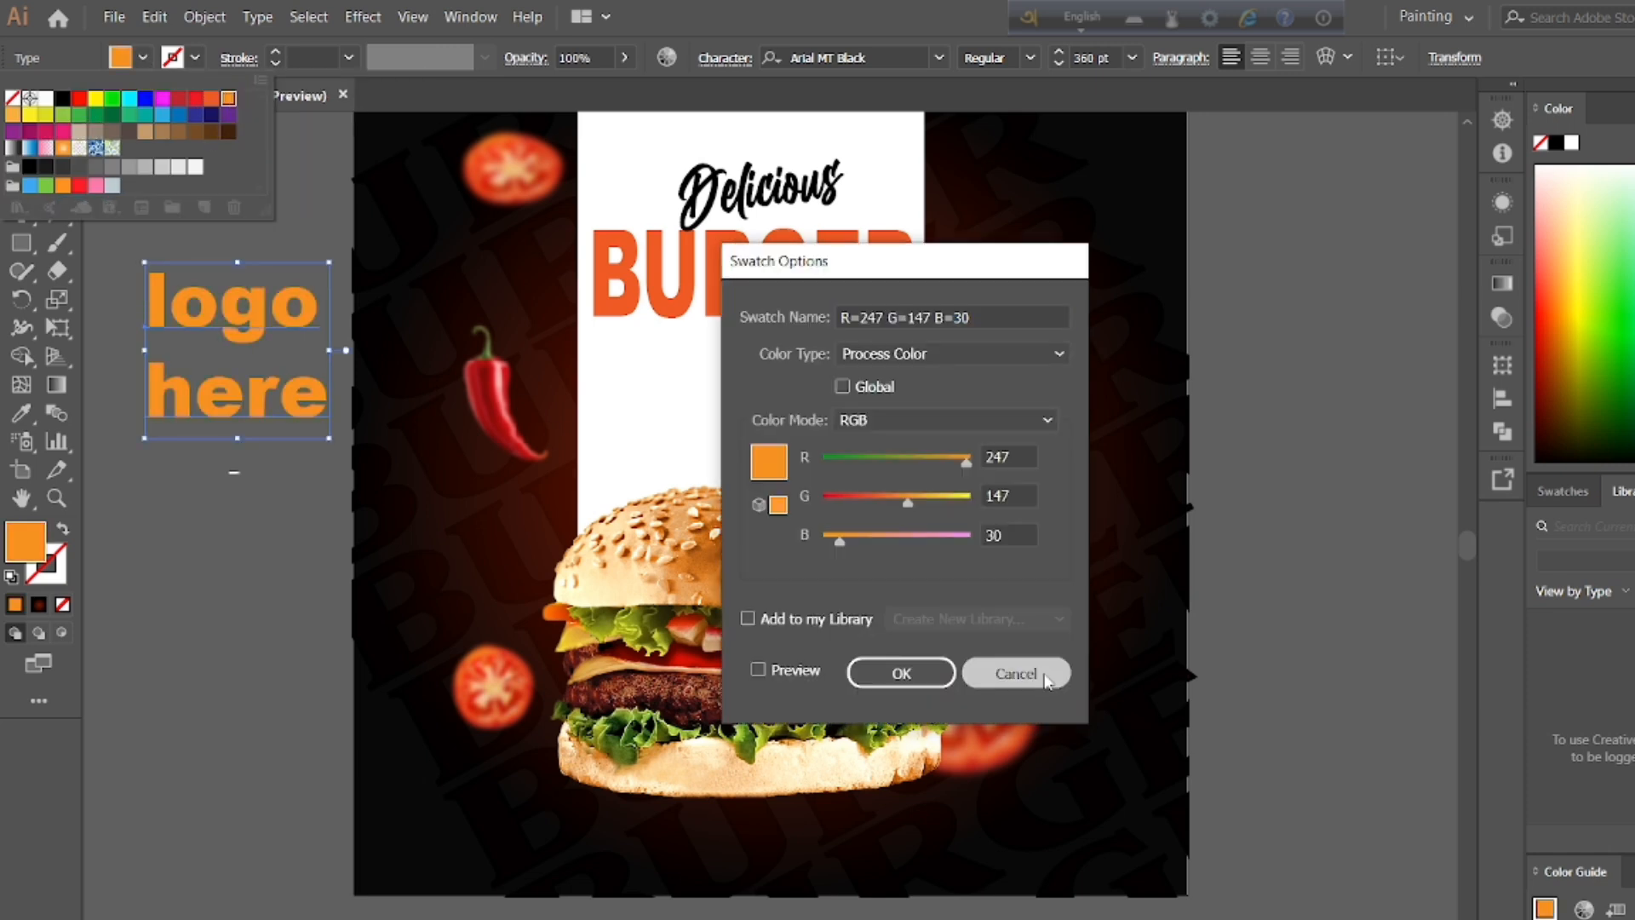
click(1046, 678)
Step: Capitalize the first letter of the logo placeholder text so it reads "Logo here"
double_click(160, 304)
key(BackSpace)
text(L)
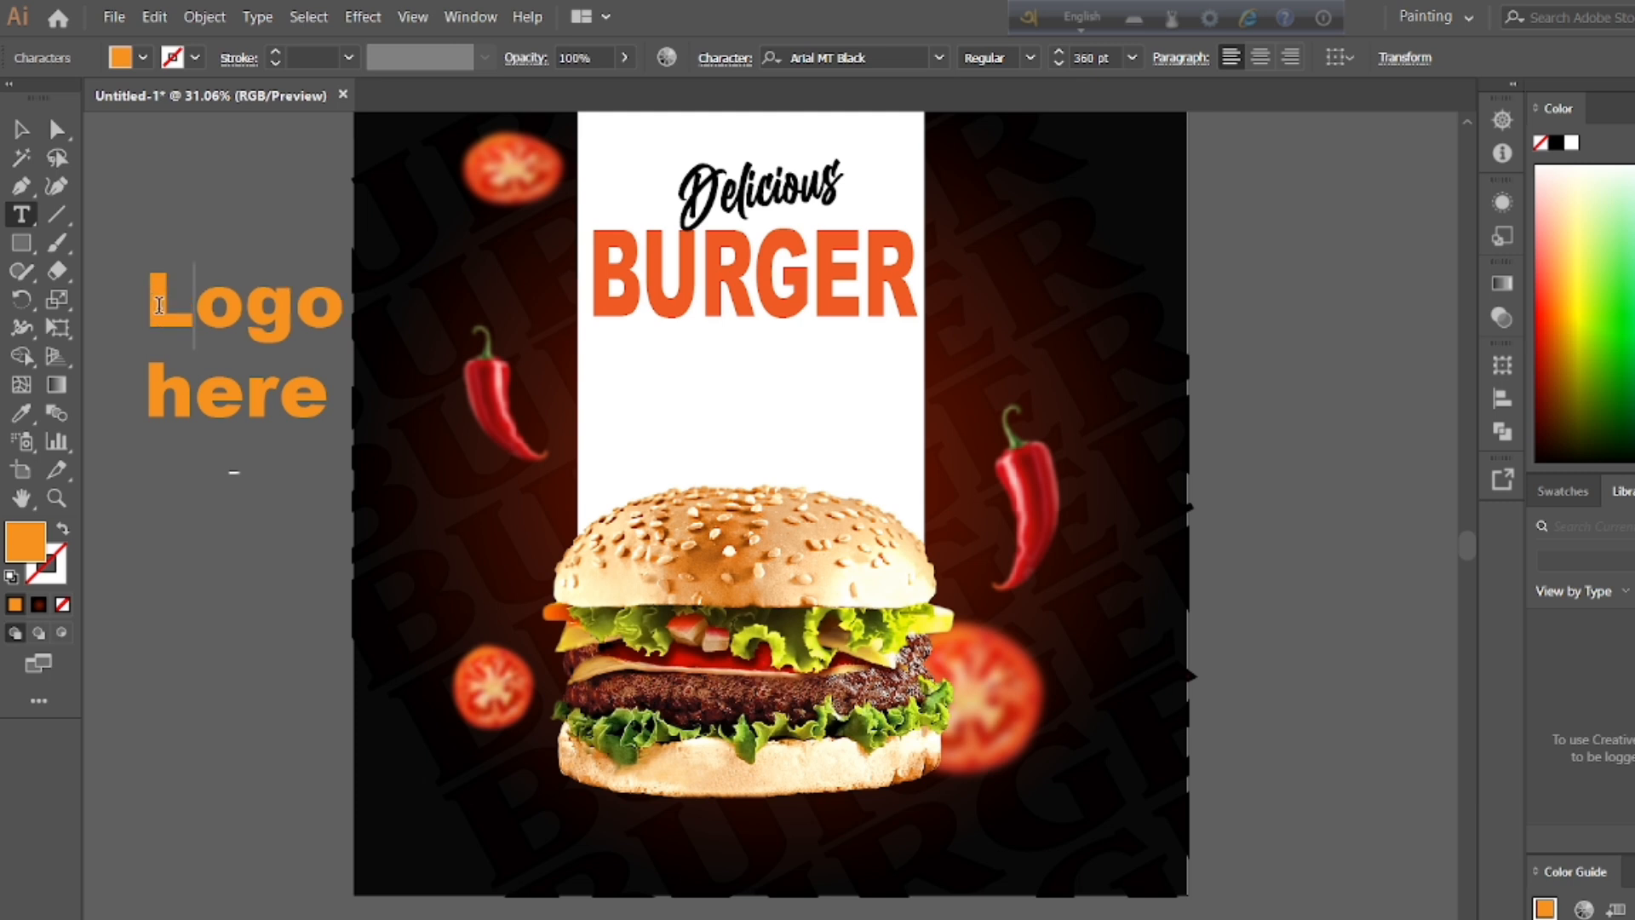
Step: Shrink the "Logo here" text to a small label and place it in the poster's upper-left corner
scroll(1466, 121, up, 3)
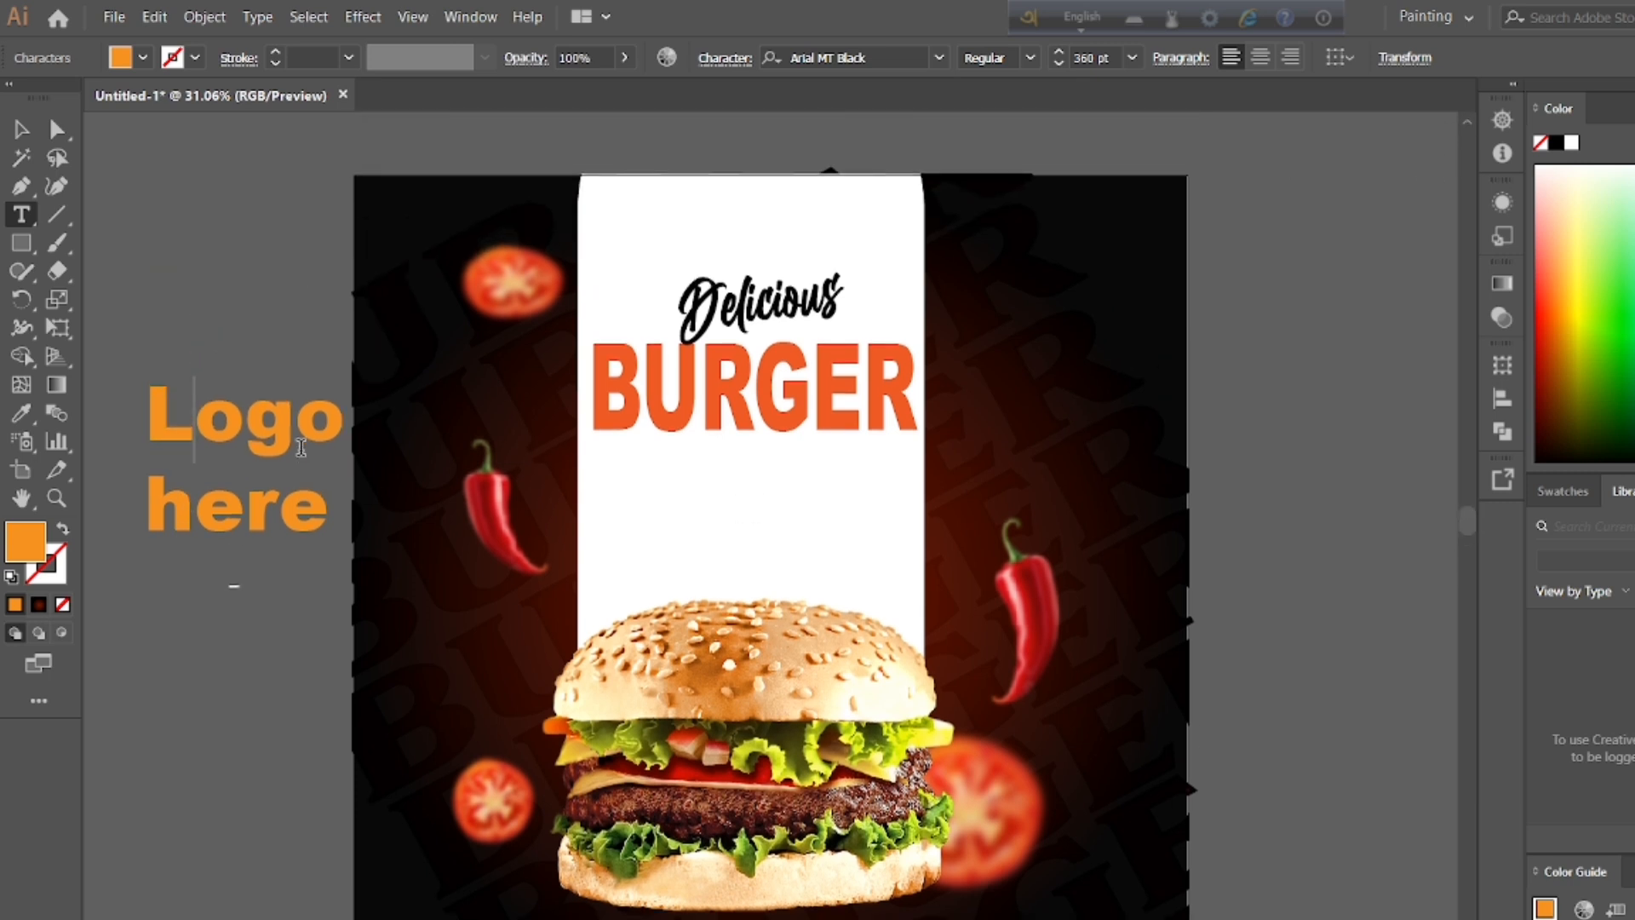
key(ctrl+a)
key(Escape)
click(1060, 66)
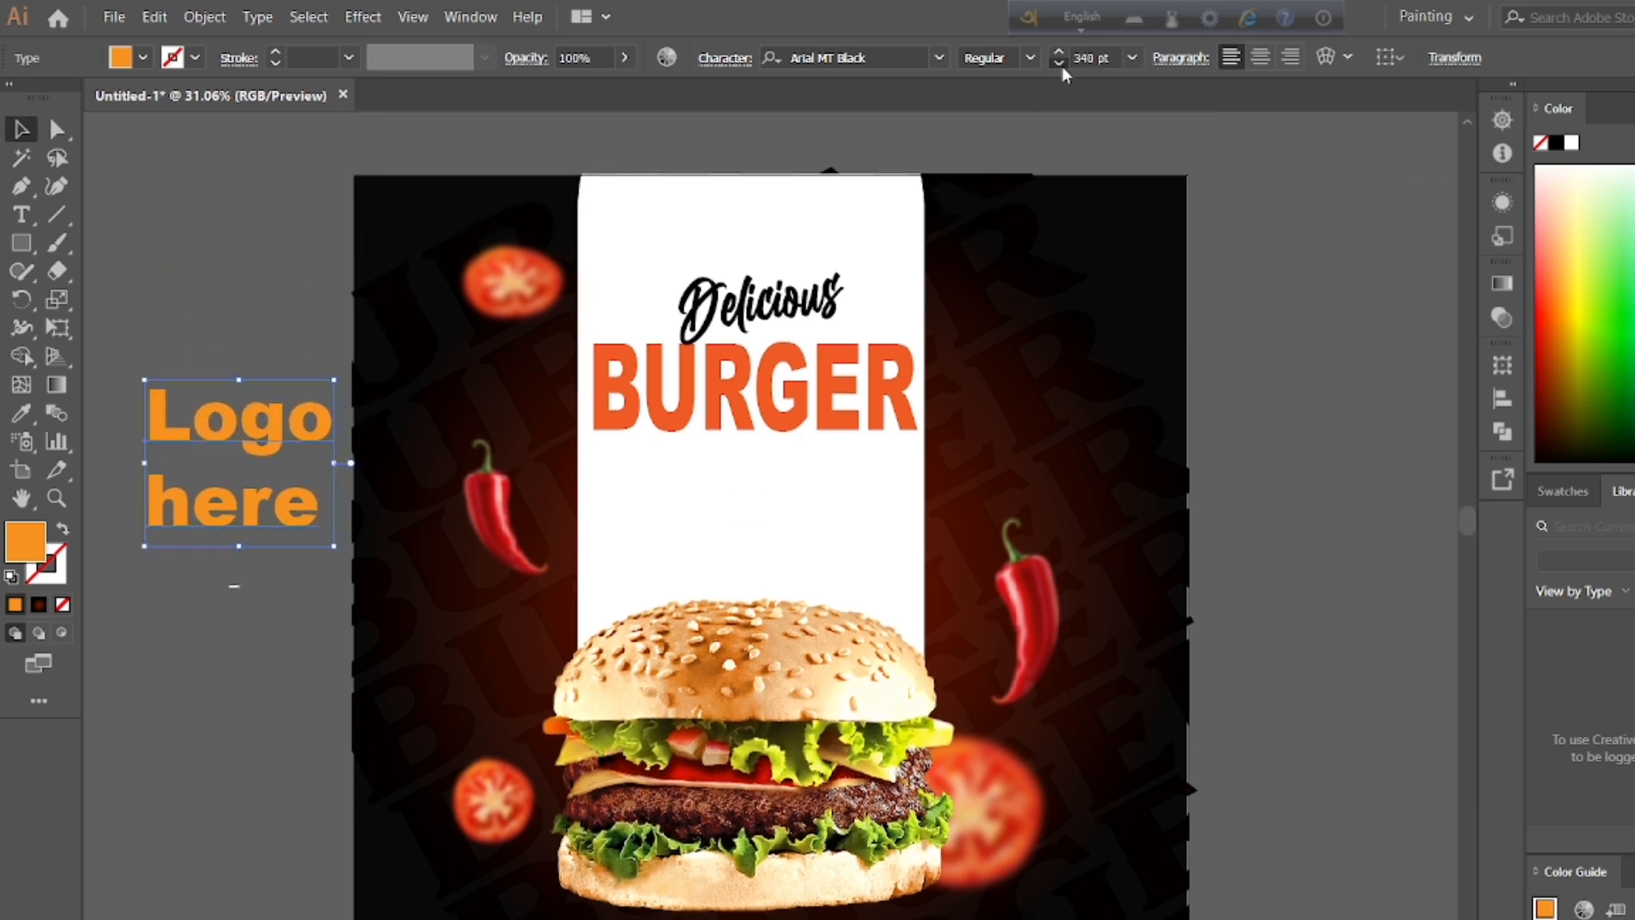
drag(321, 543, 418, 224)
click(436, 270)
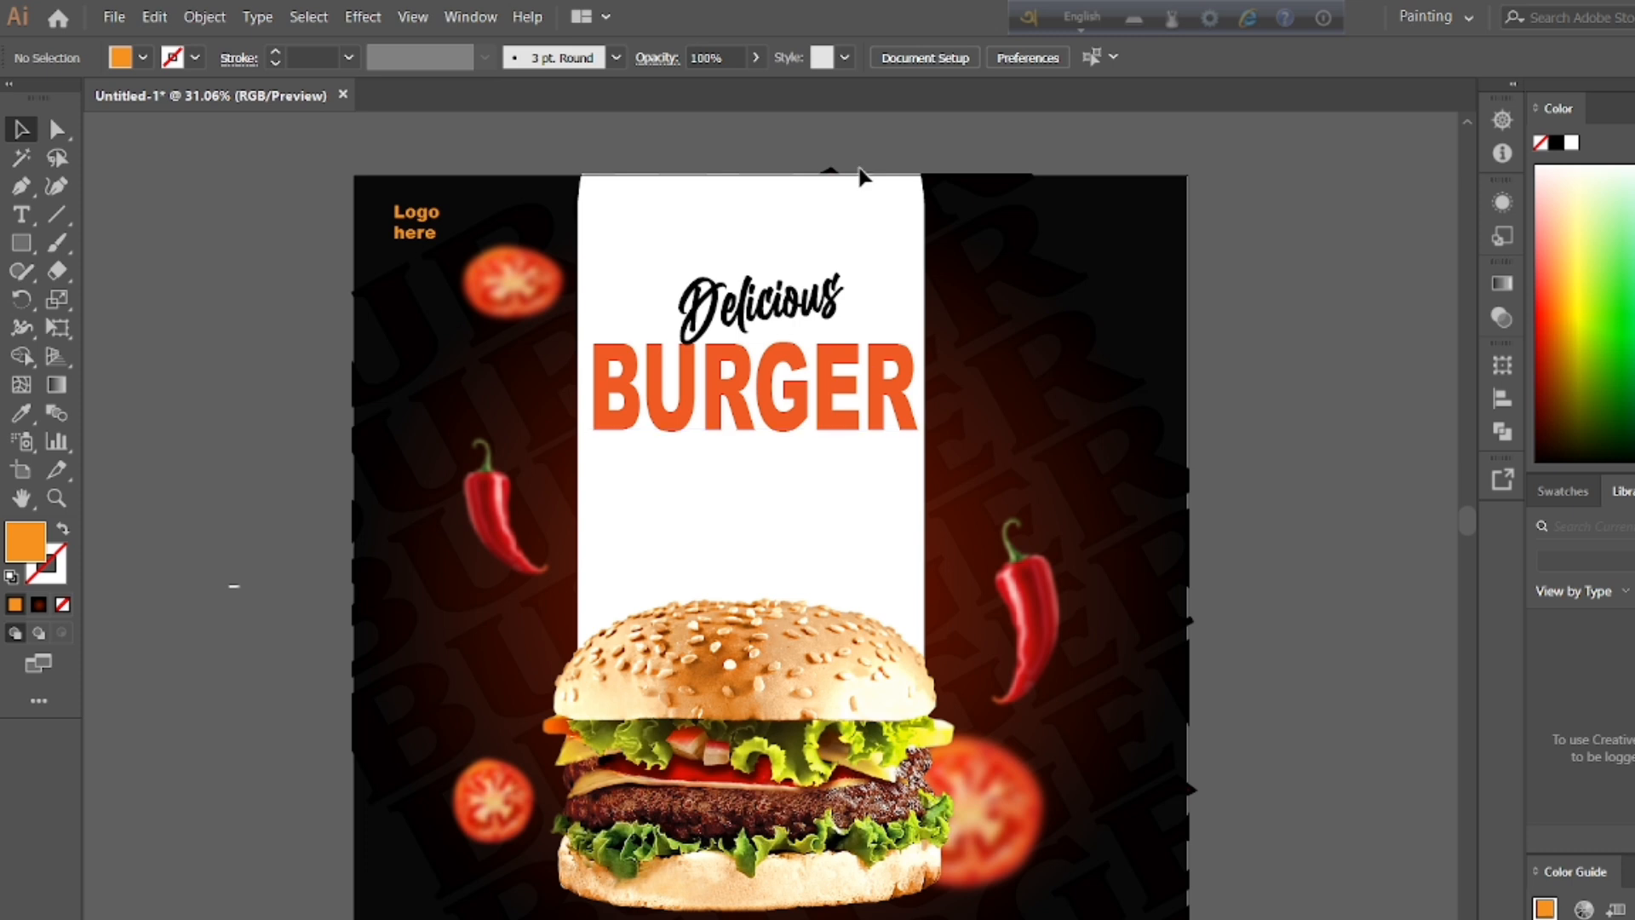
Step: Pull the dark rounded squares out from behind the Instagram and TikTok icons, placing one above and one below the icon row
scroll(766, 511, down, 1)
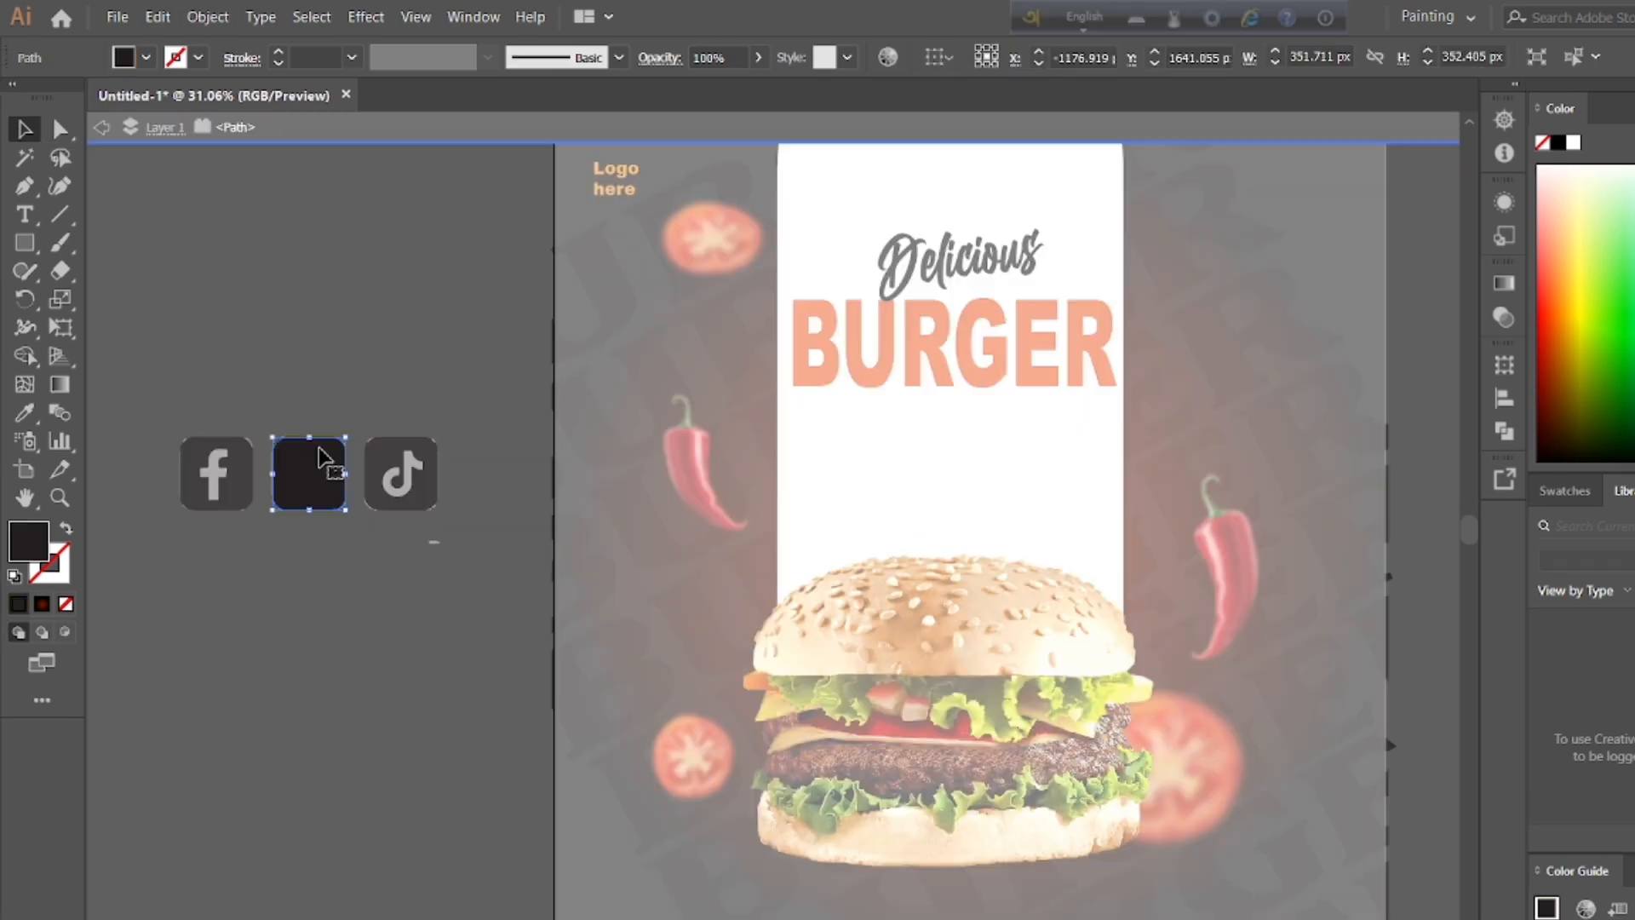
drag(308, 471, 361, 341)
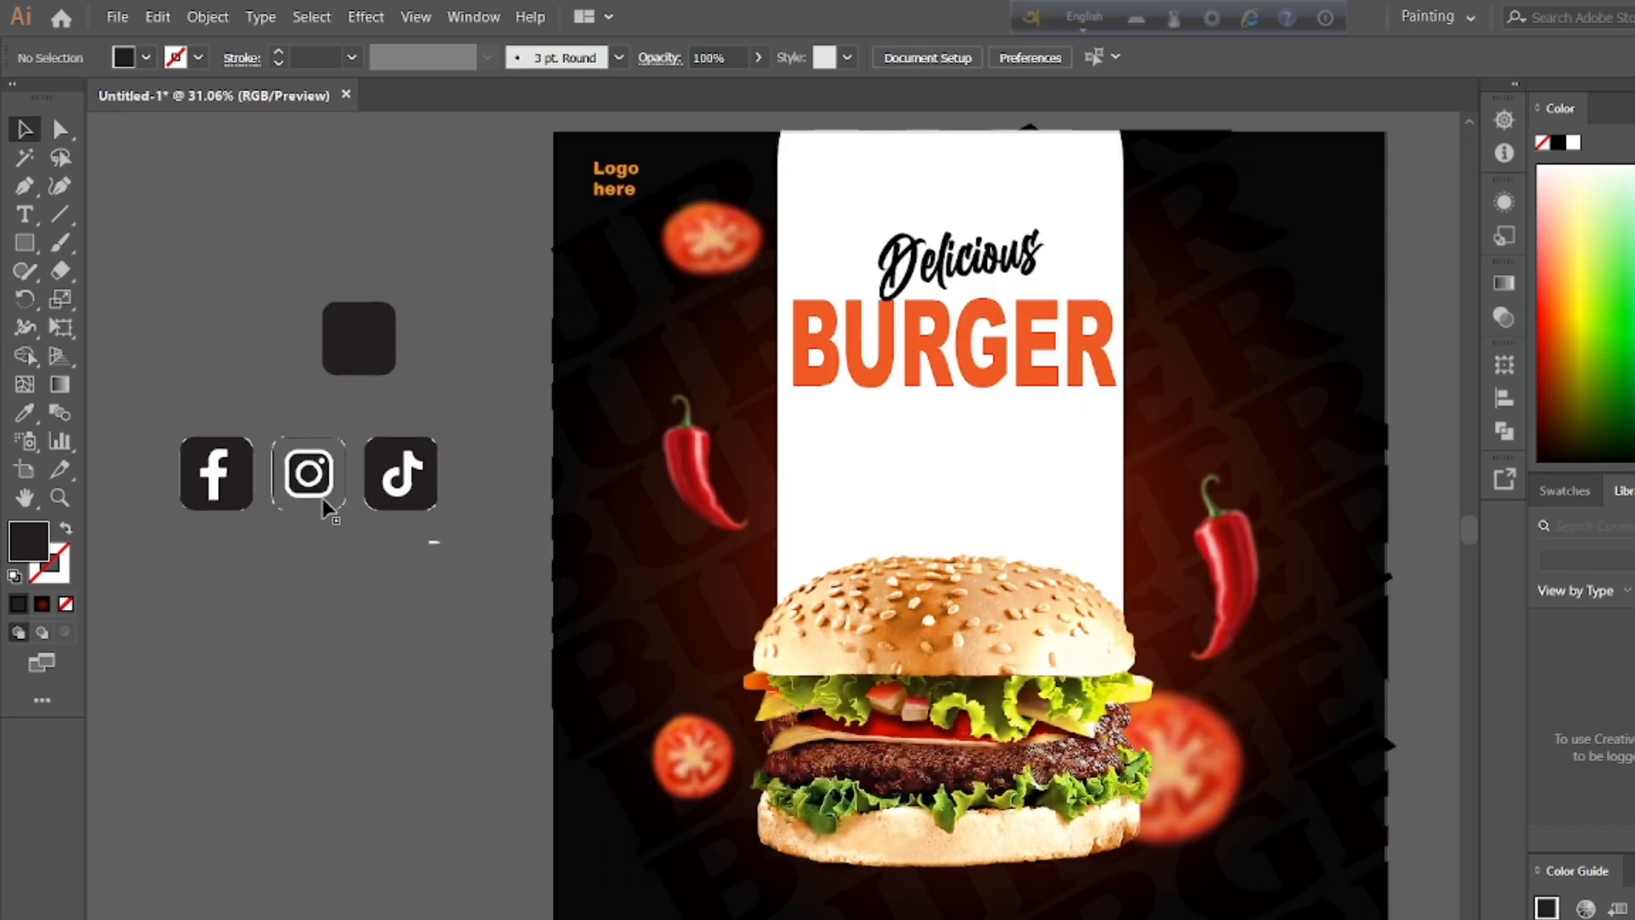
drag(399, 472, 395, 589)
double_click(428, 448)
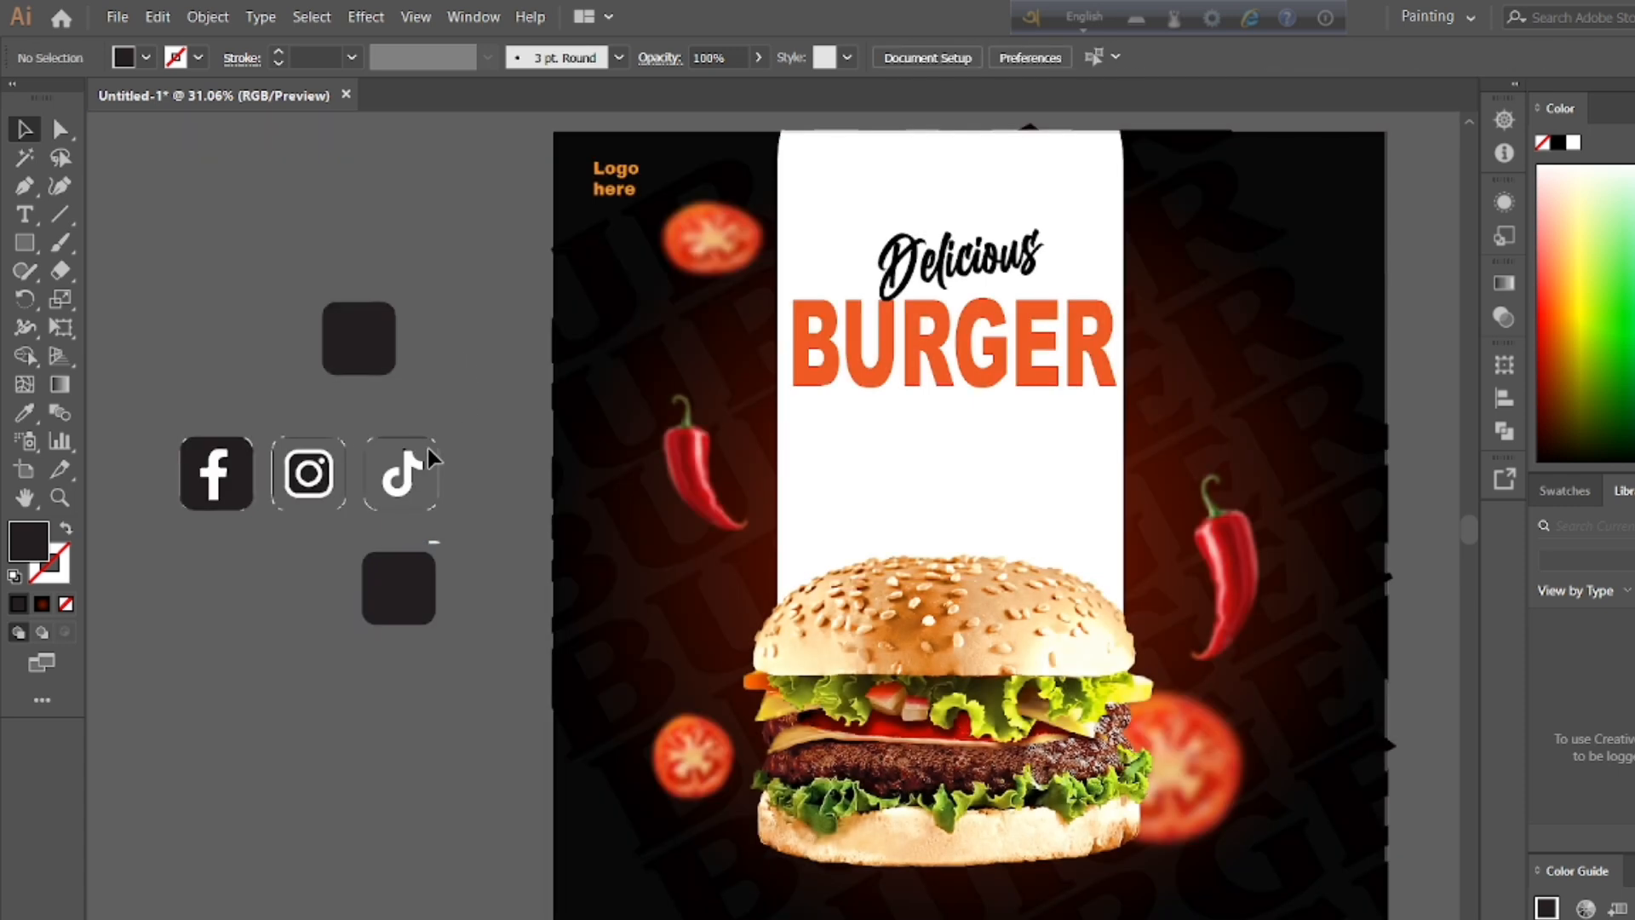
click(407, 469)
click(419, 487)
click(402, 439)
click(432, 451)
Step: Shrink the dark rounded square below the icon row so it suits a small TikTok badge
click(407, 605)
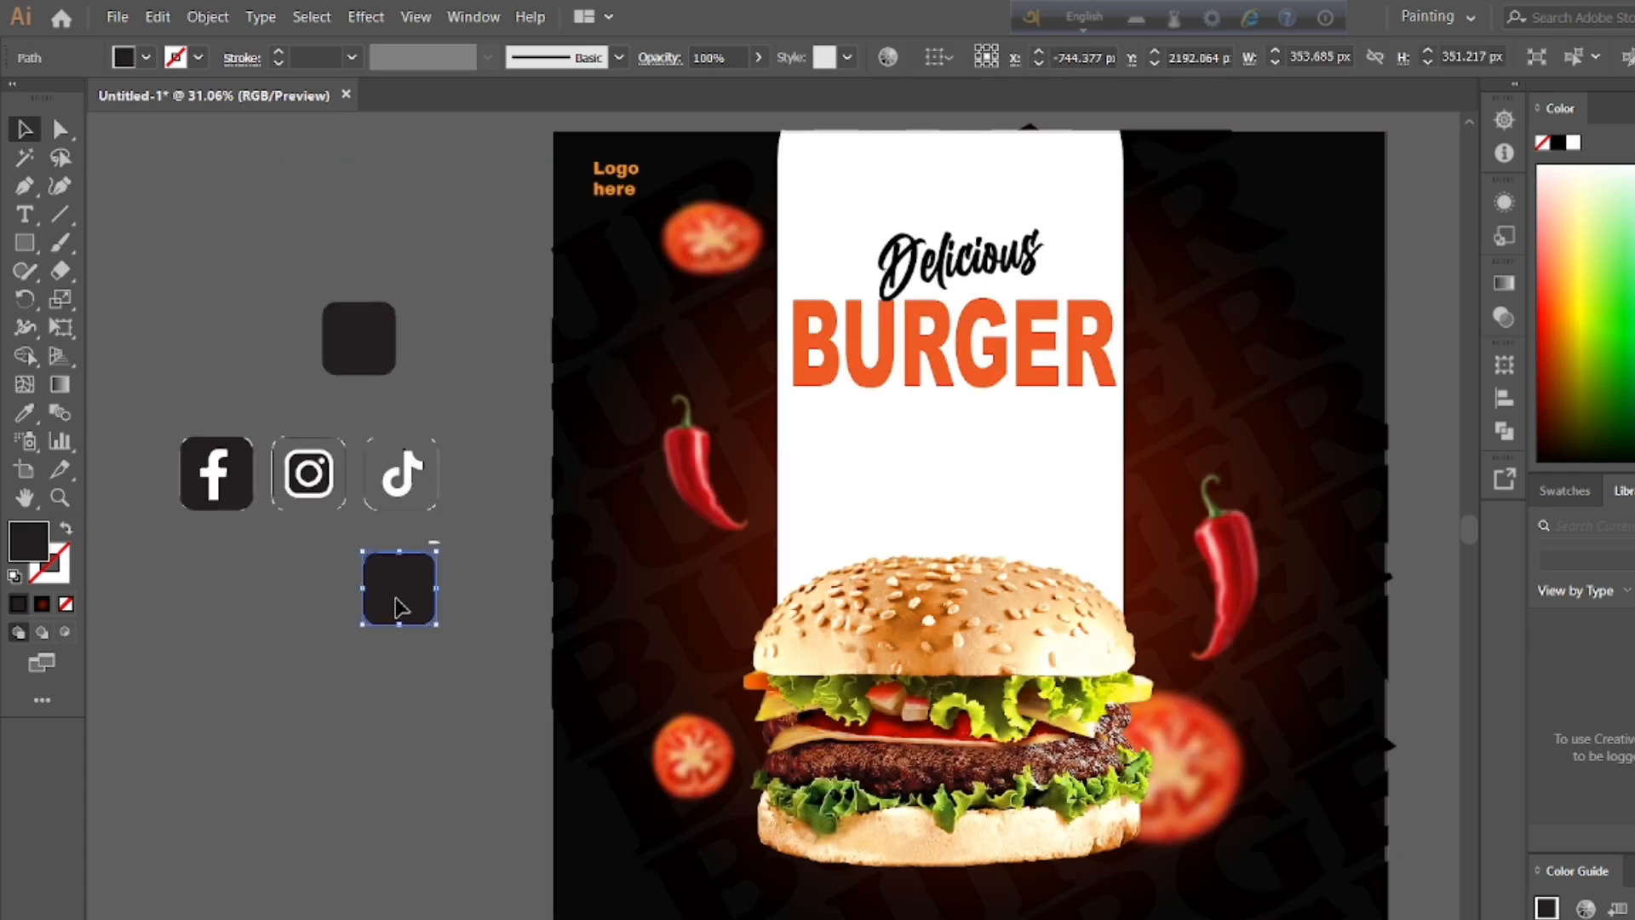
drag(407, 605, 364, 621)
key(ctrl+z)
click(438, 353)
double_click(393, 332)
double_click(463, 315)
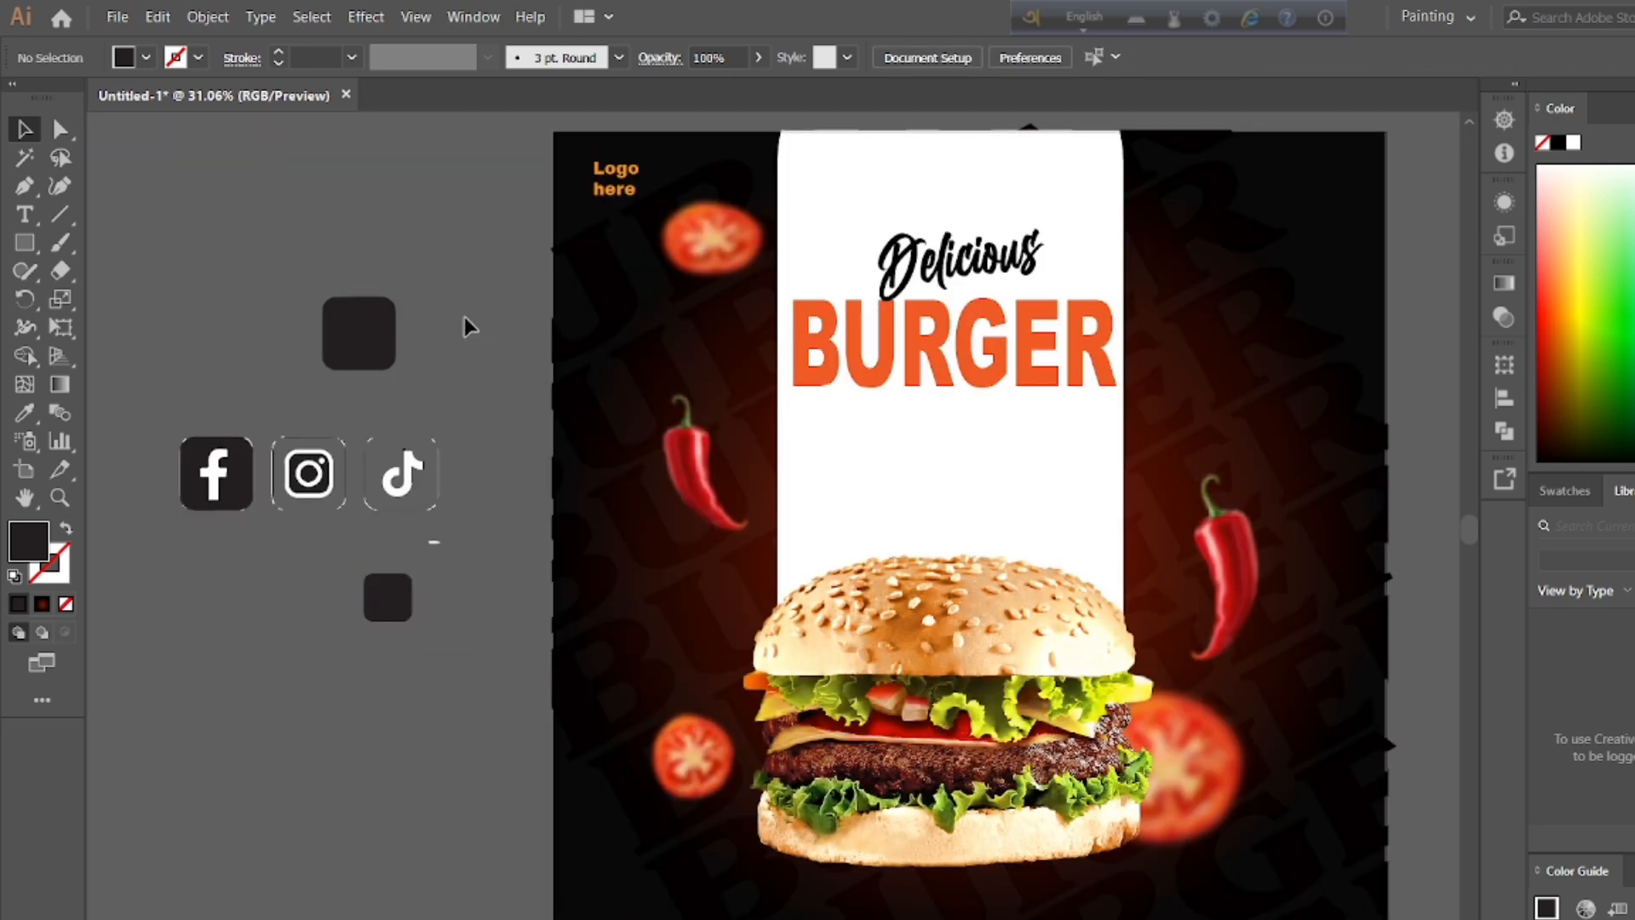
Step: Move the white TikTok note onto the small dark square and center it there
double_click(415, 460)
double_click(443, 475)
drag(385, 494, 417, 611)
click(456, 637)
double_click(393, 594)
double_click(478, 553)
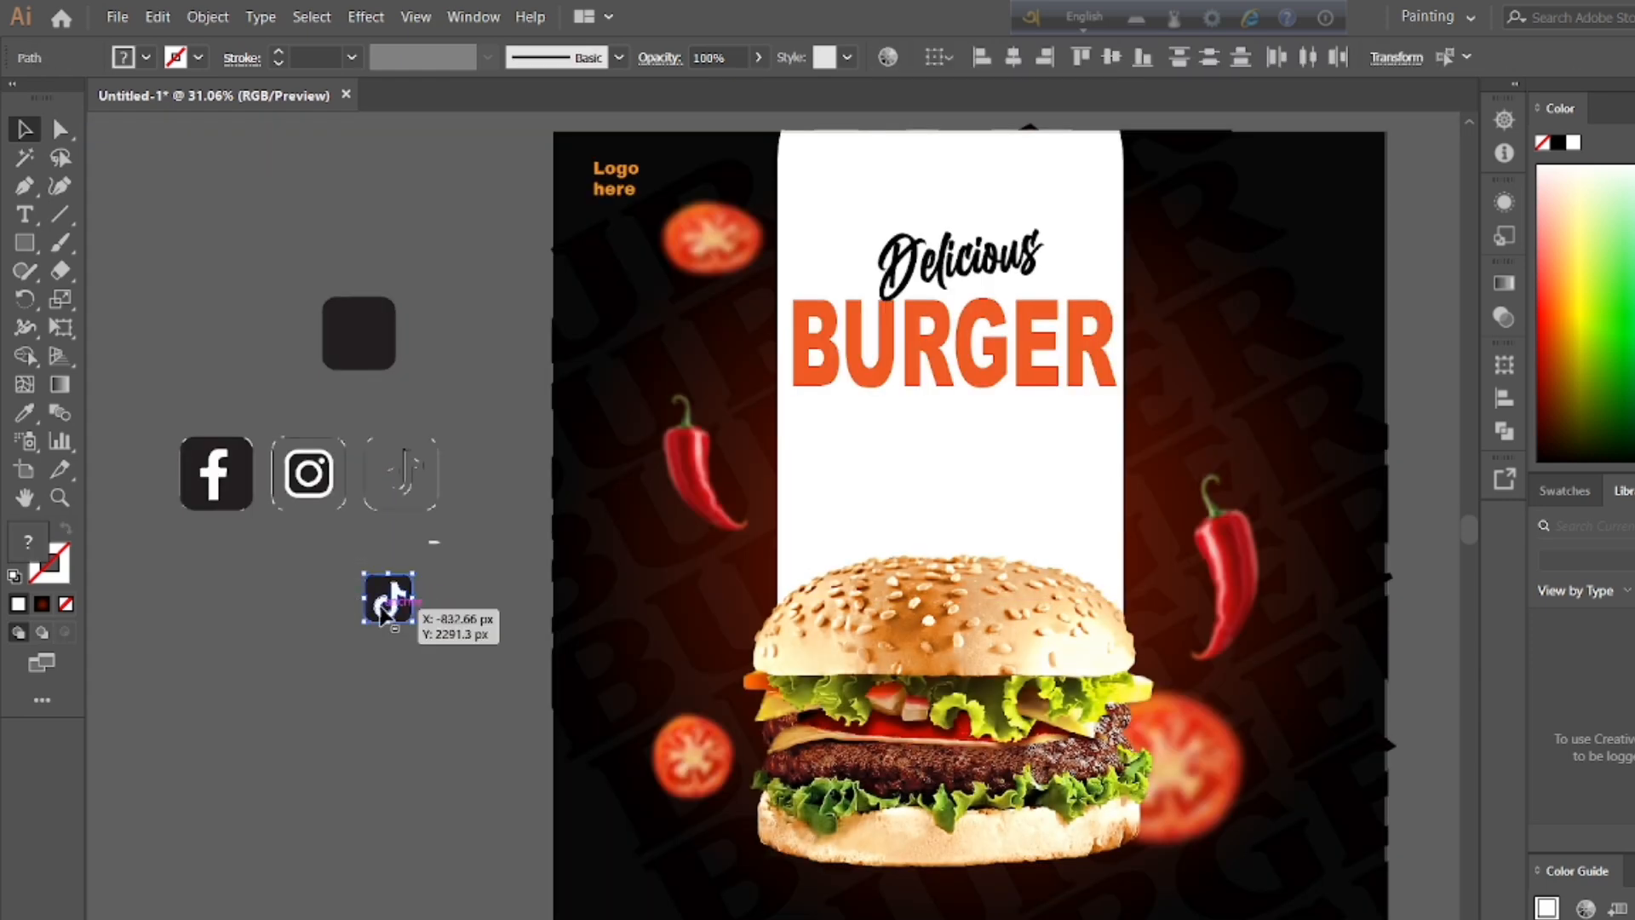
Step: Group the TikTok note with its small dark square and place the badge in the poster's upper-right corner
right_click(381, 604)
click(436, 307)
double_click(390, 598)
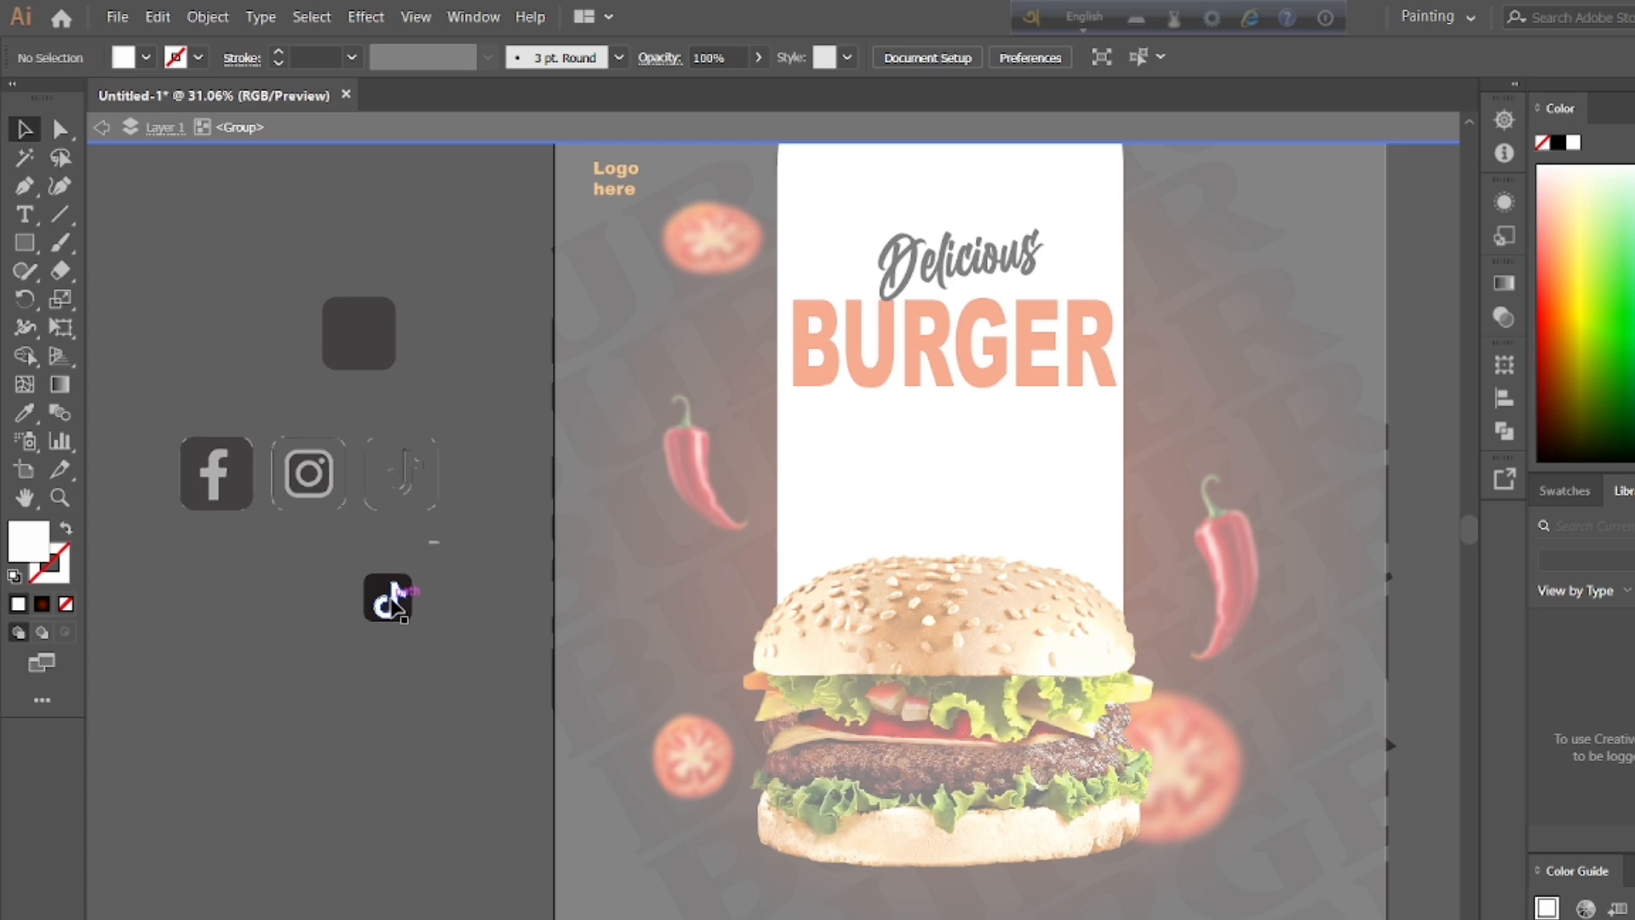
double_click(470, 555)
double_click(377, 586)
double_click(352, 570)
click(385, 596)
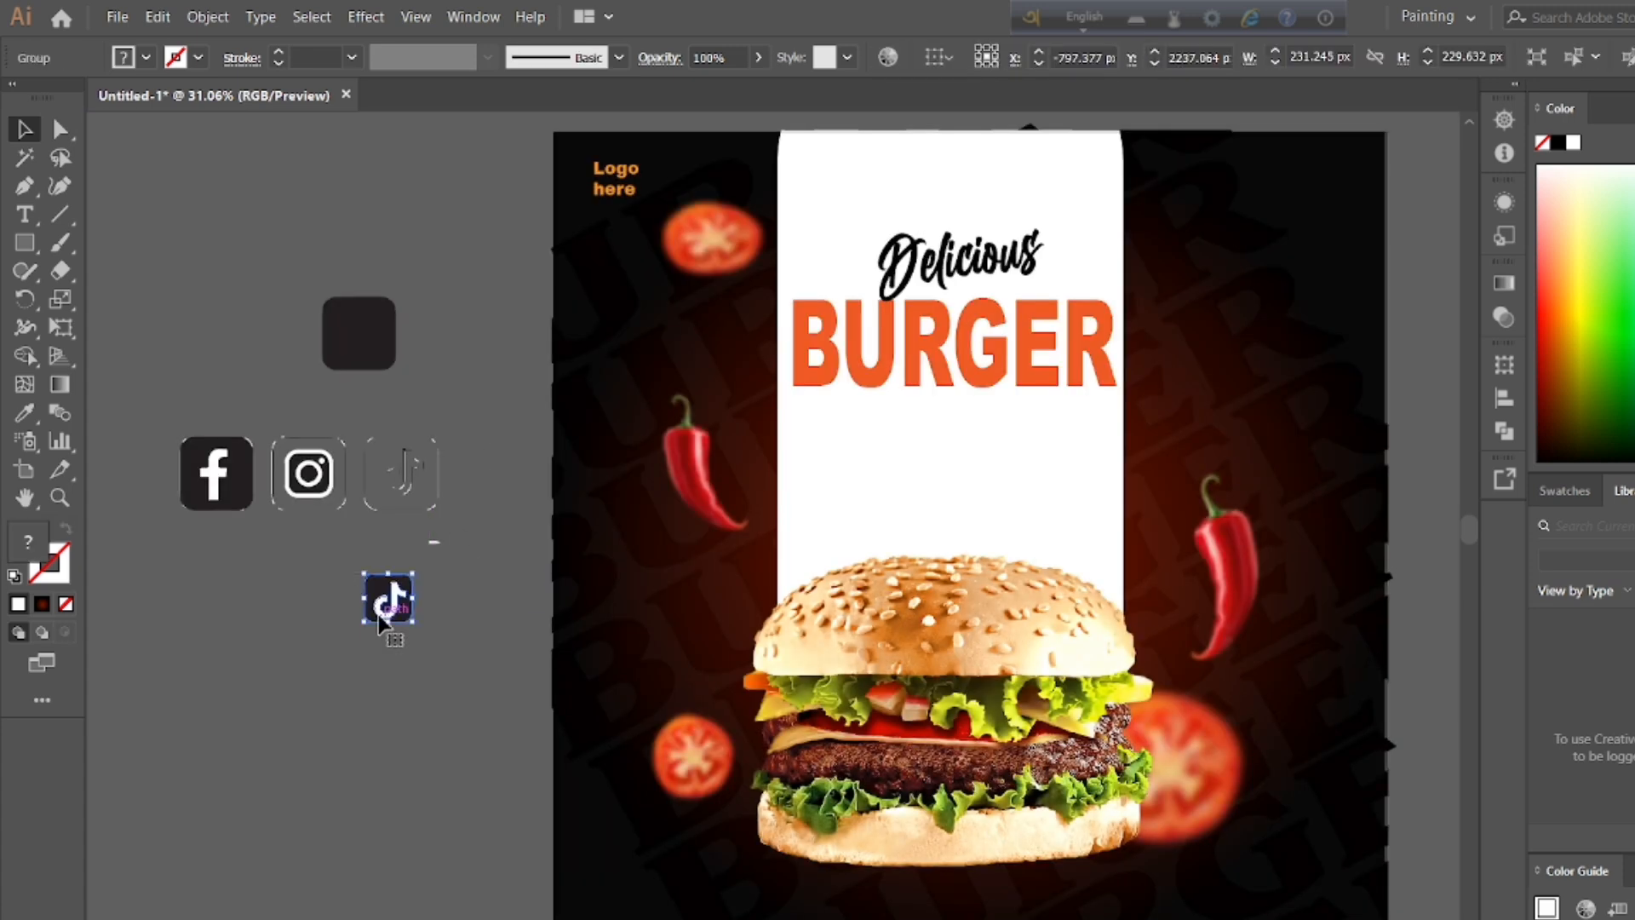
right_click(400, 609)
drag(395, 588, 1338, 178)
click(305, 626)
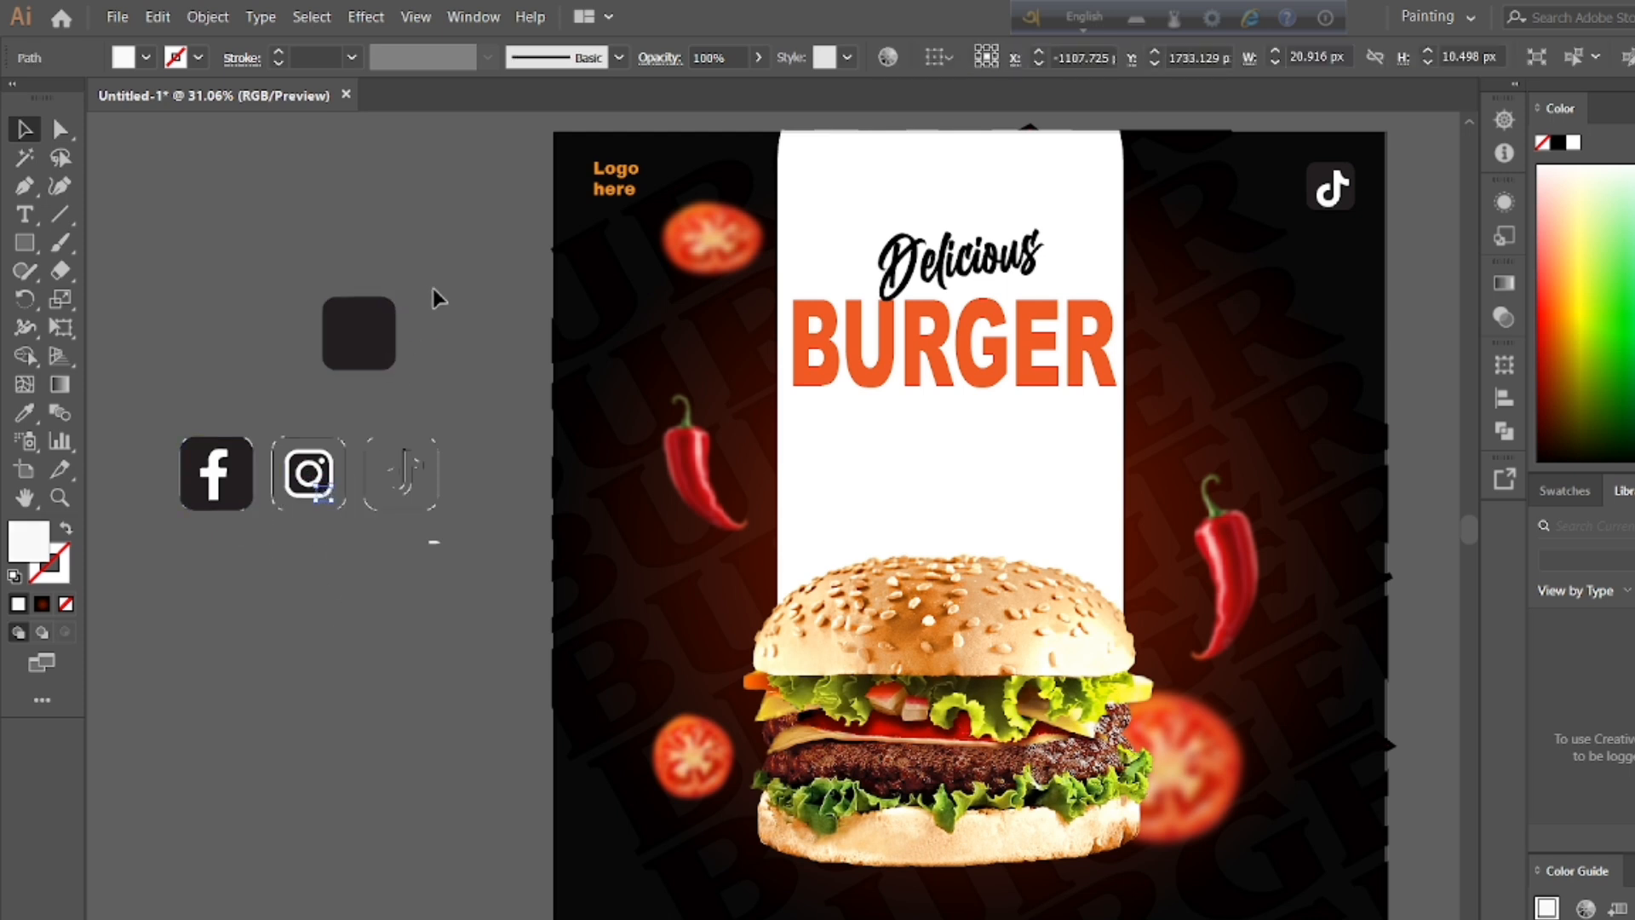
Step: Separate the Facebook icon by moving its dark rounded square and white f apart, below the icon row
click(194, 492)
drag(195, 492, 188, 670)
click(217, 485)
double_click(215, 484)
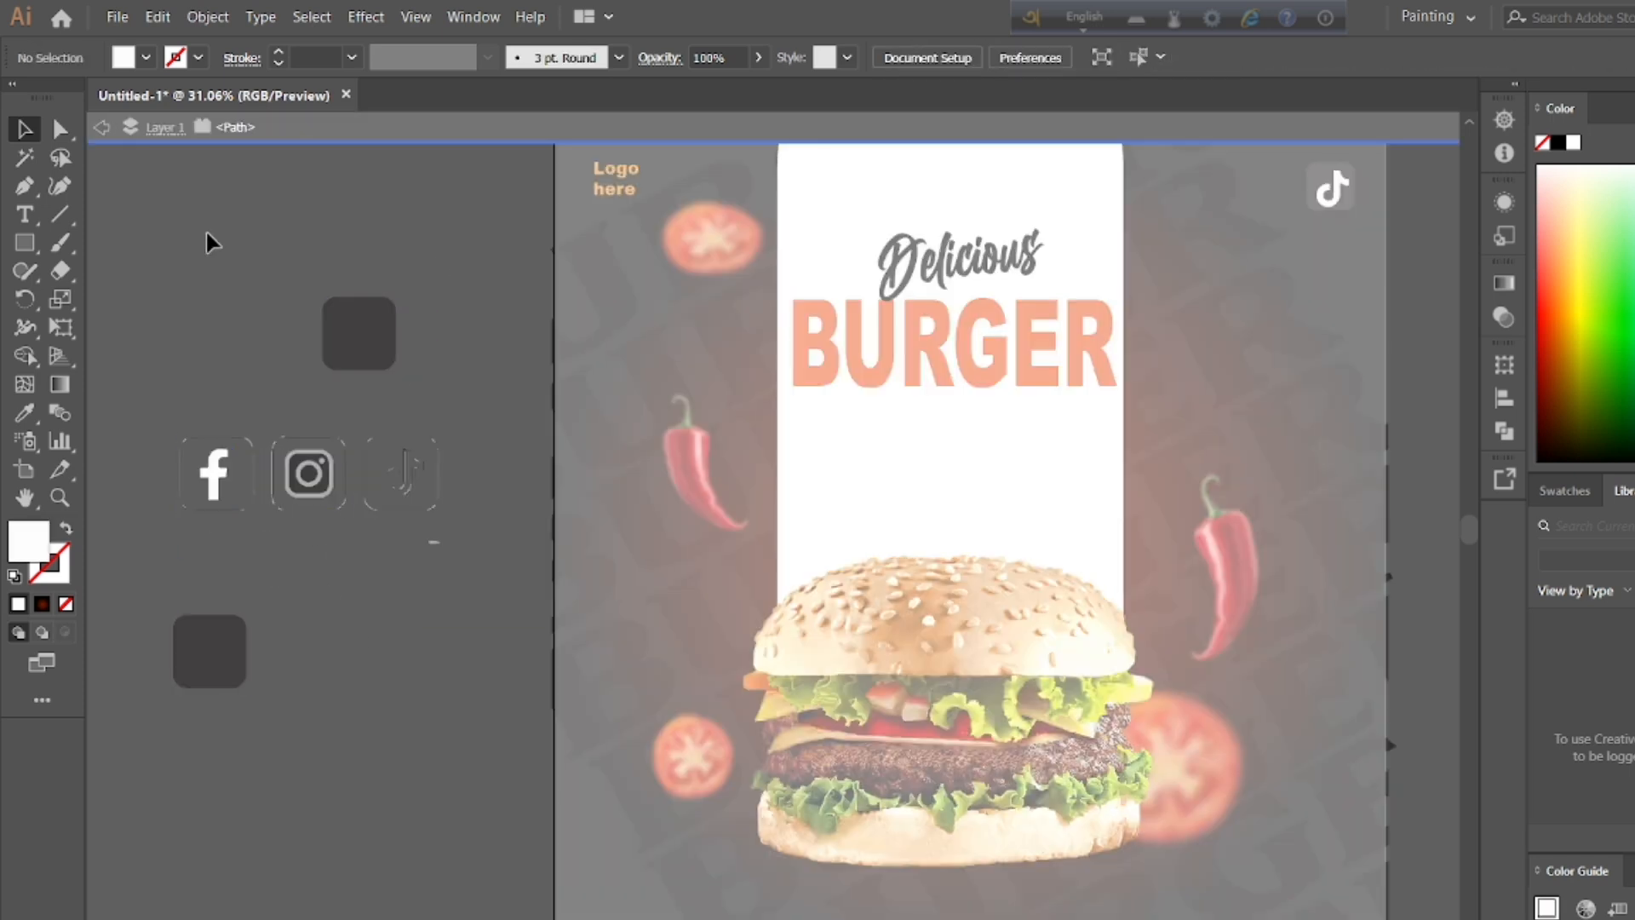
double_click(141, 263)
drag(212, 485, 338, 682)
key(ctrl+z)
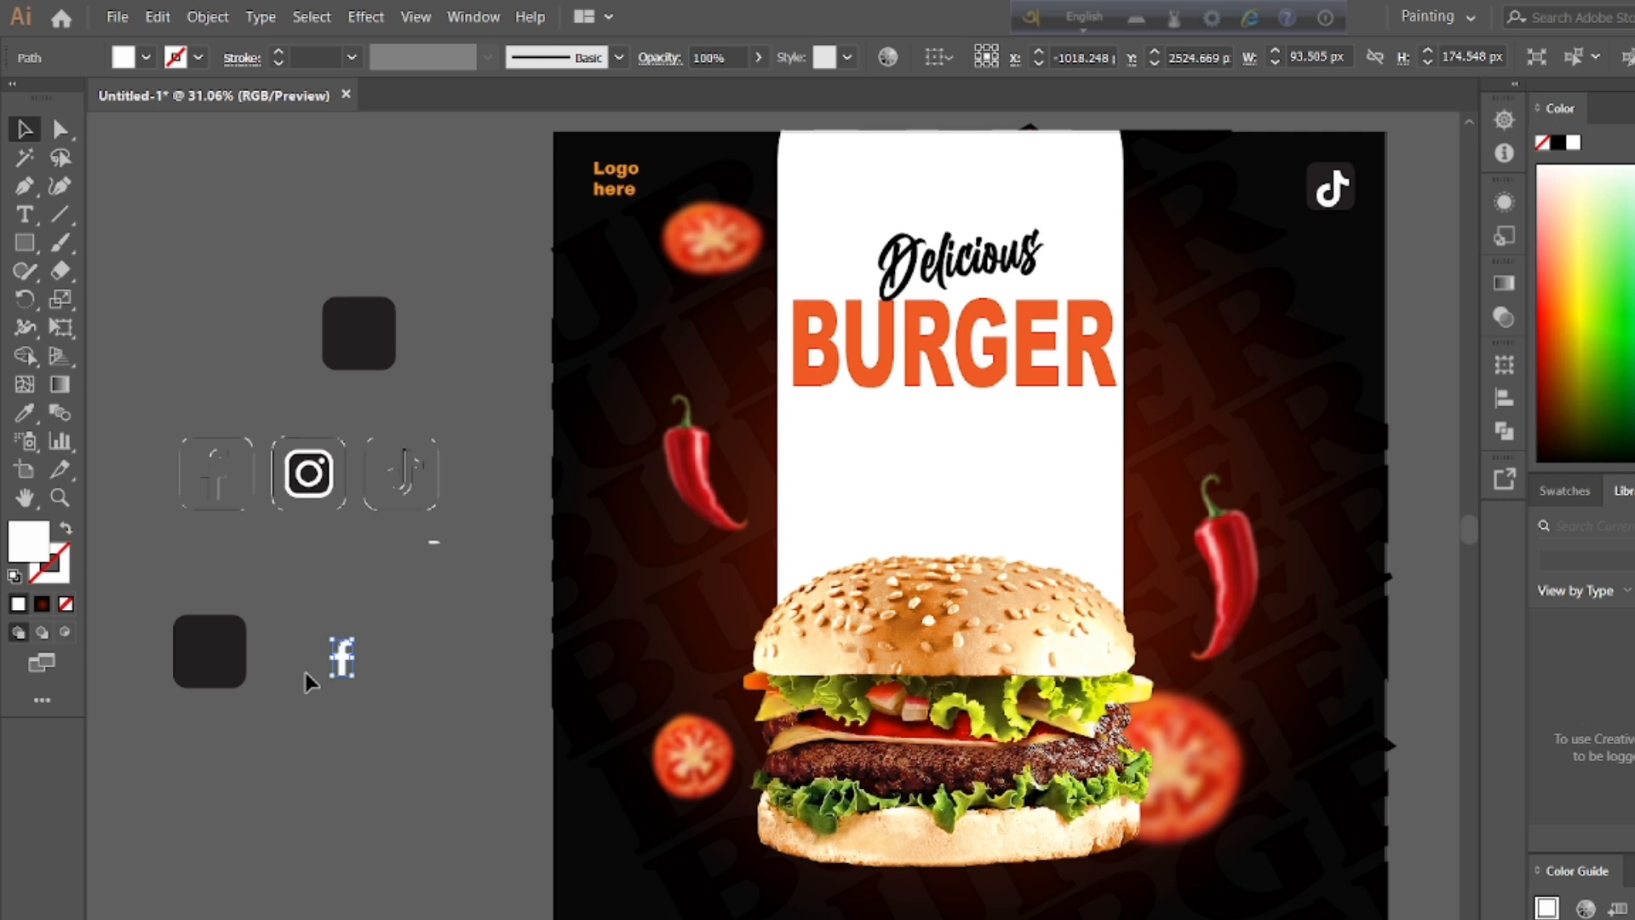
Step: Shrink the Facebook icon's dark square and center the white f on it
double_click(181, 681)
drag(175, 686, 187, 674)
double_click(284, 596)
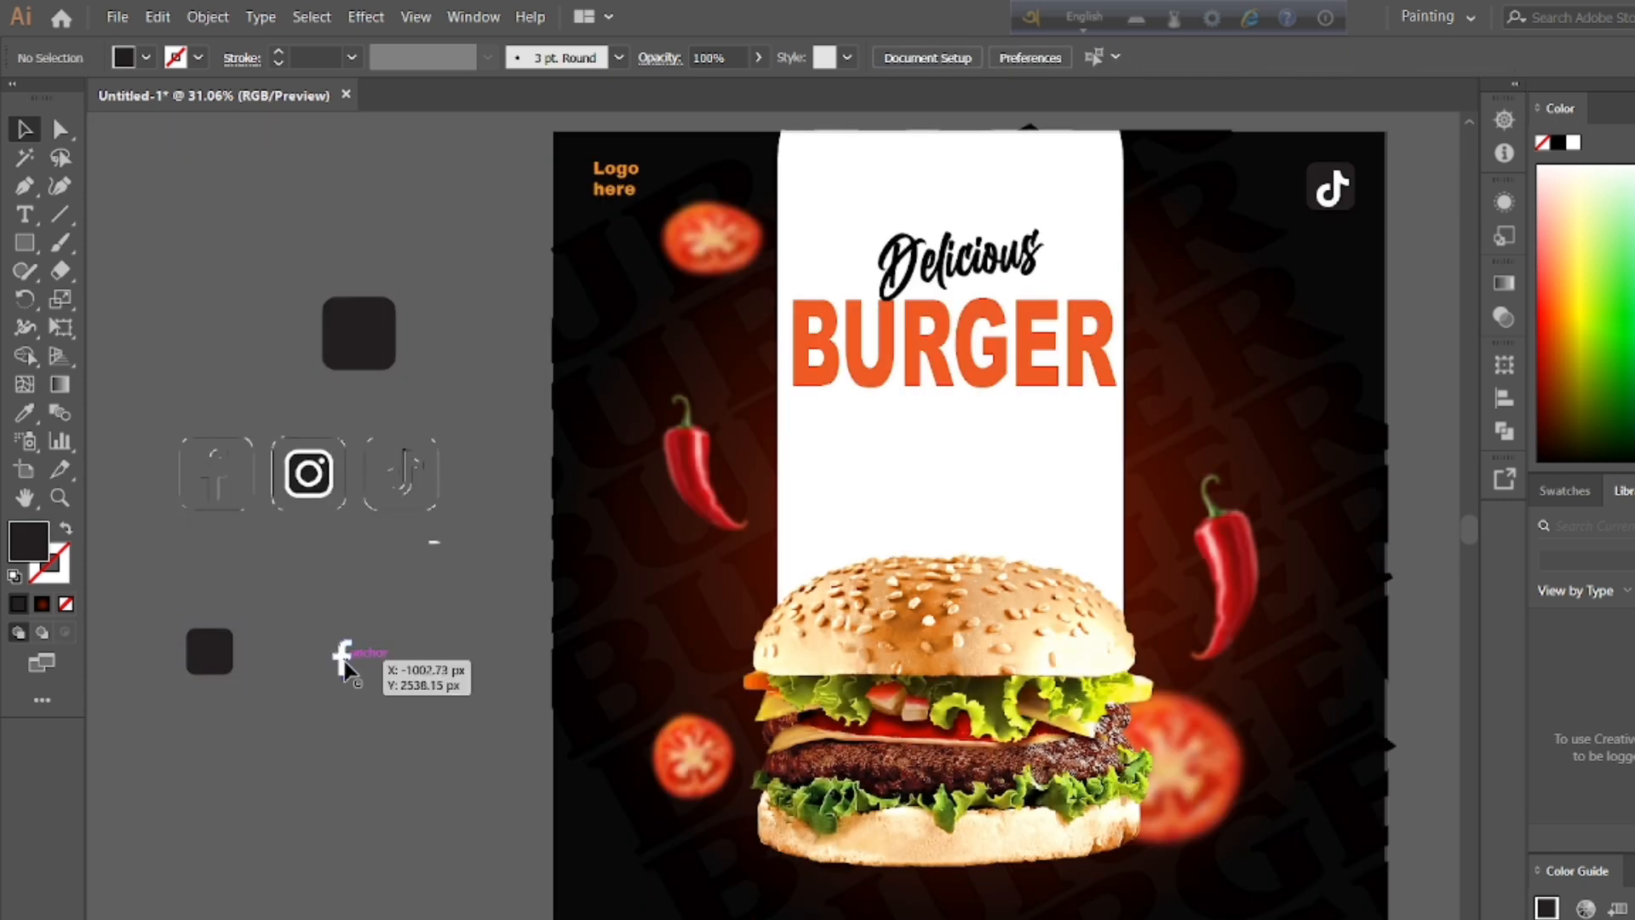
drag(340, 660, 218, 662)
click(196, 624)
double_click(223, 668)
double_click(180, 630)
Step: Group the Facebook f with its dark square and place the badge beside the TikTok badge on the poster
right_click(218, 661)
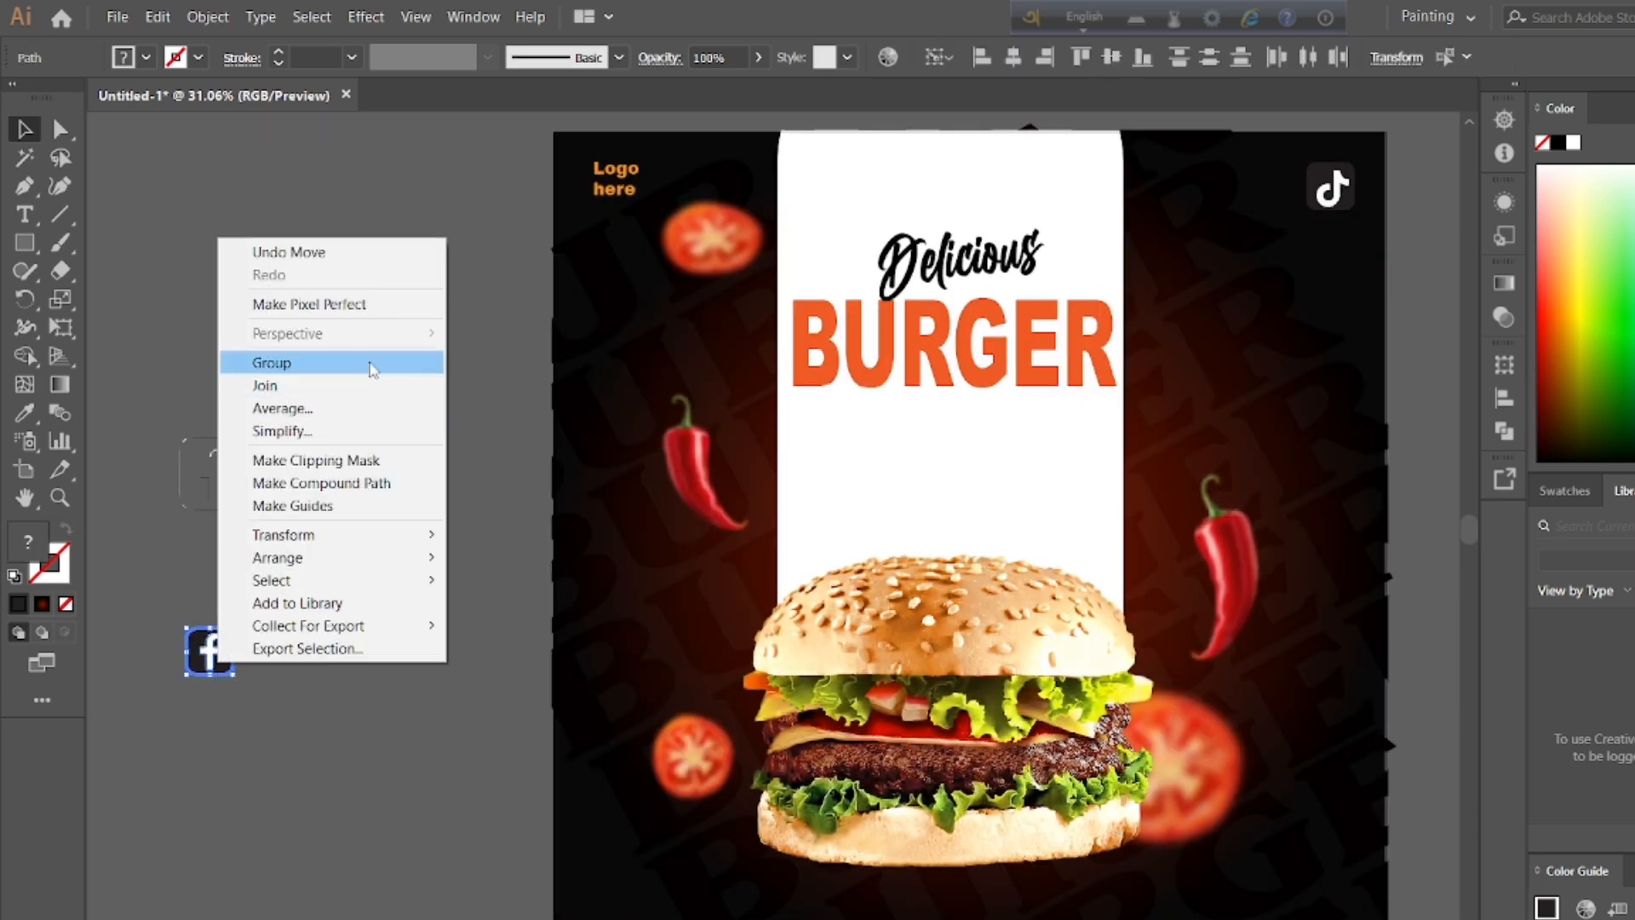
click(272, 362)
click(359, 358)
double_click(219, 654)
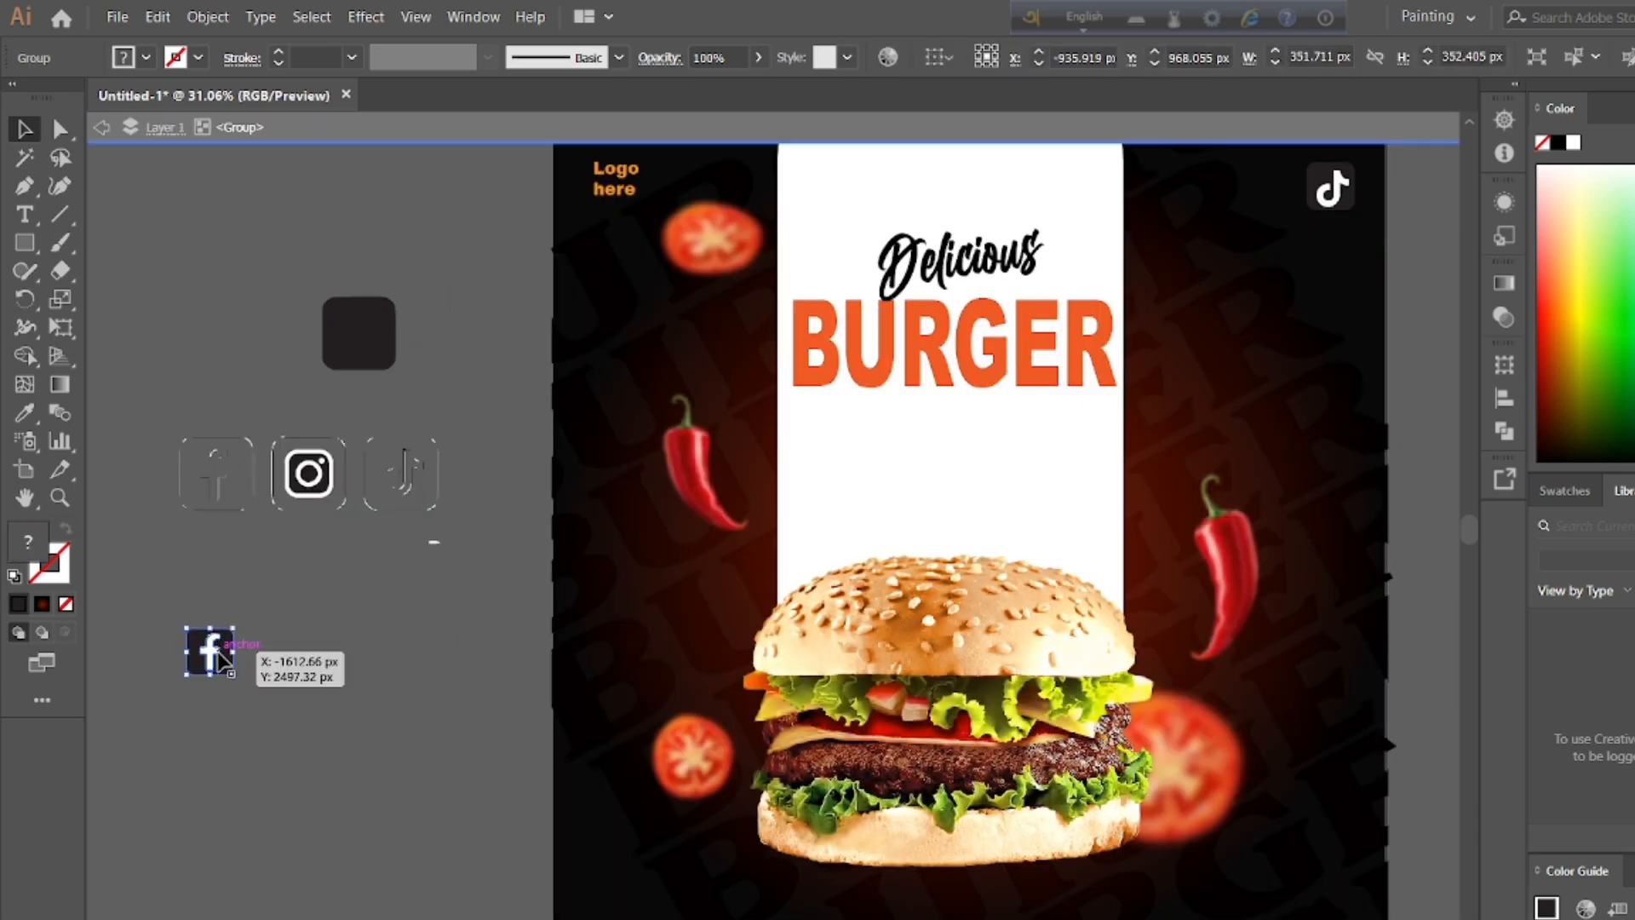
double_click(325, 639)
double_click(215, 655)
drag(216, 656, 290, 656)
key(ctrl+z)
double_click(409, 644)
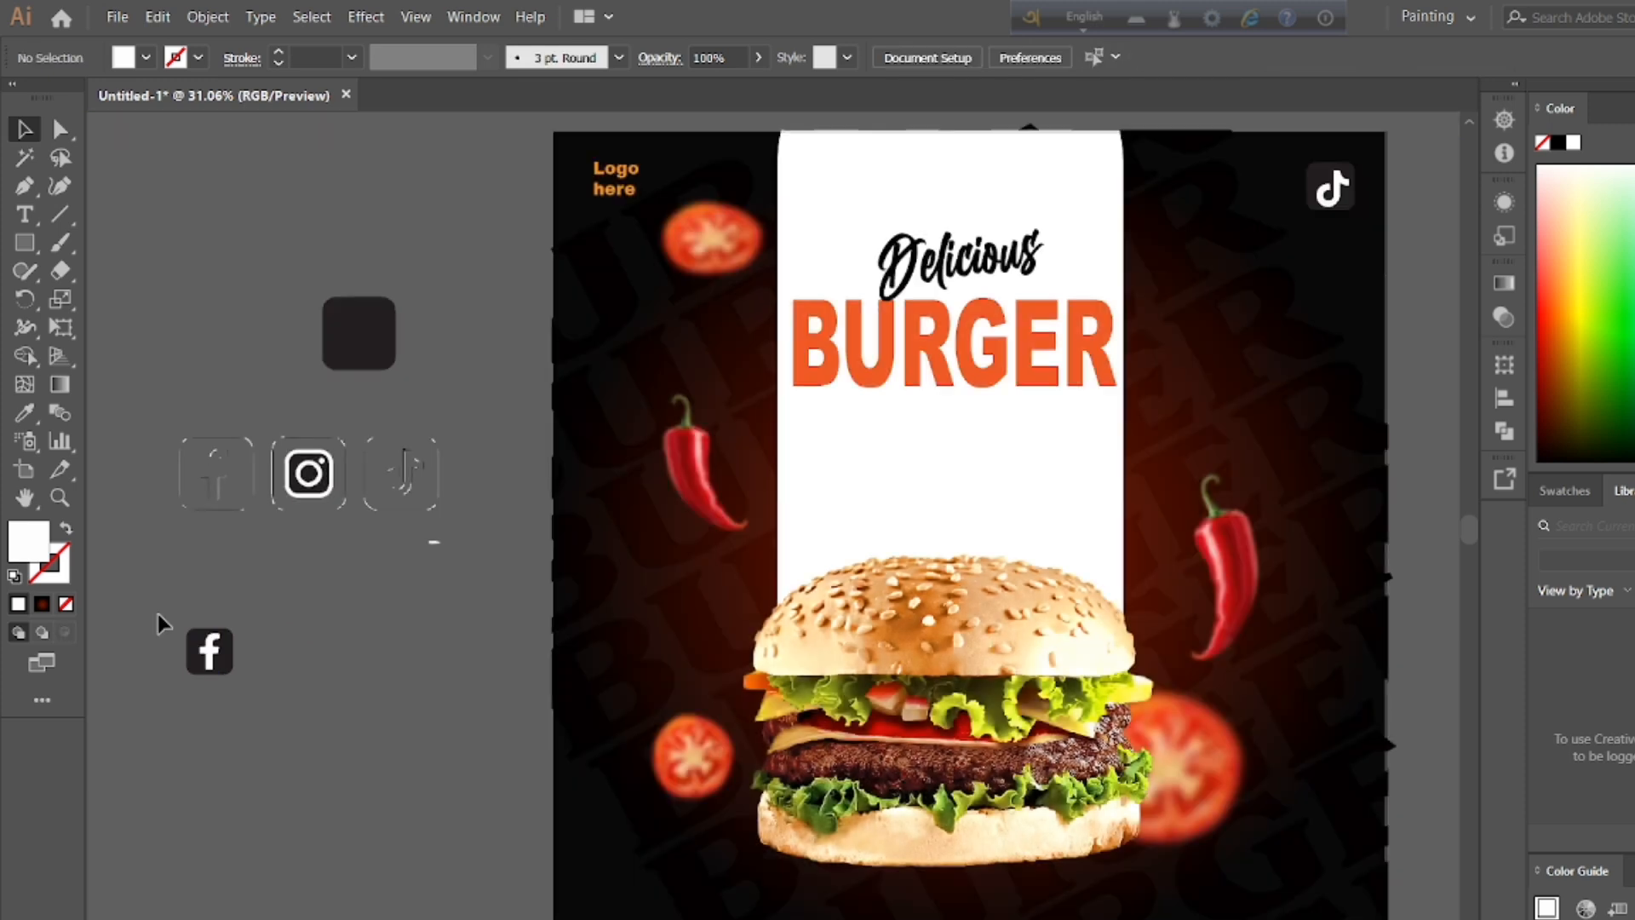
drag(158, 614, 1257, 195)
click(298, 651)
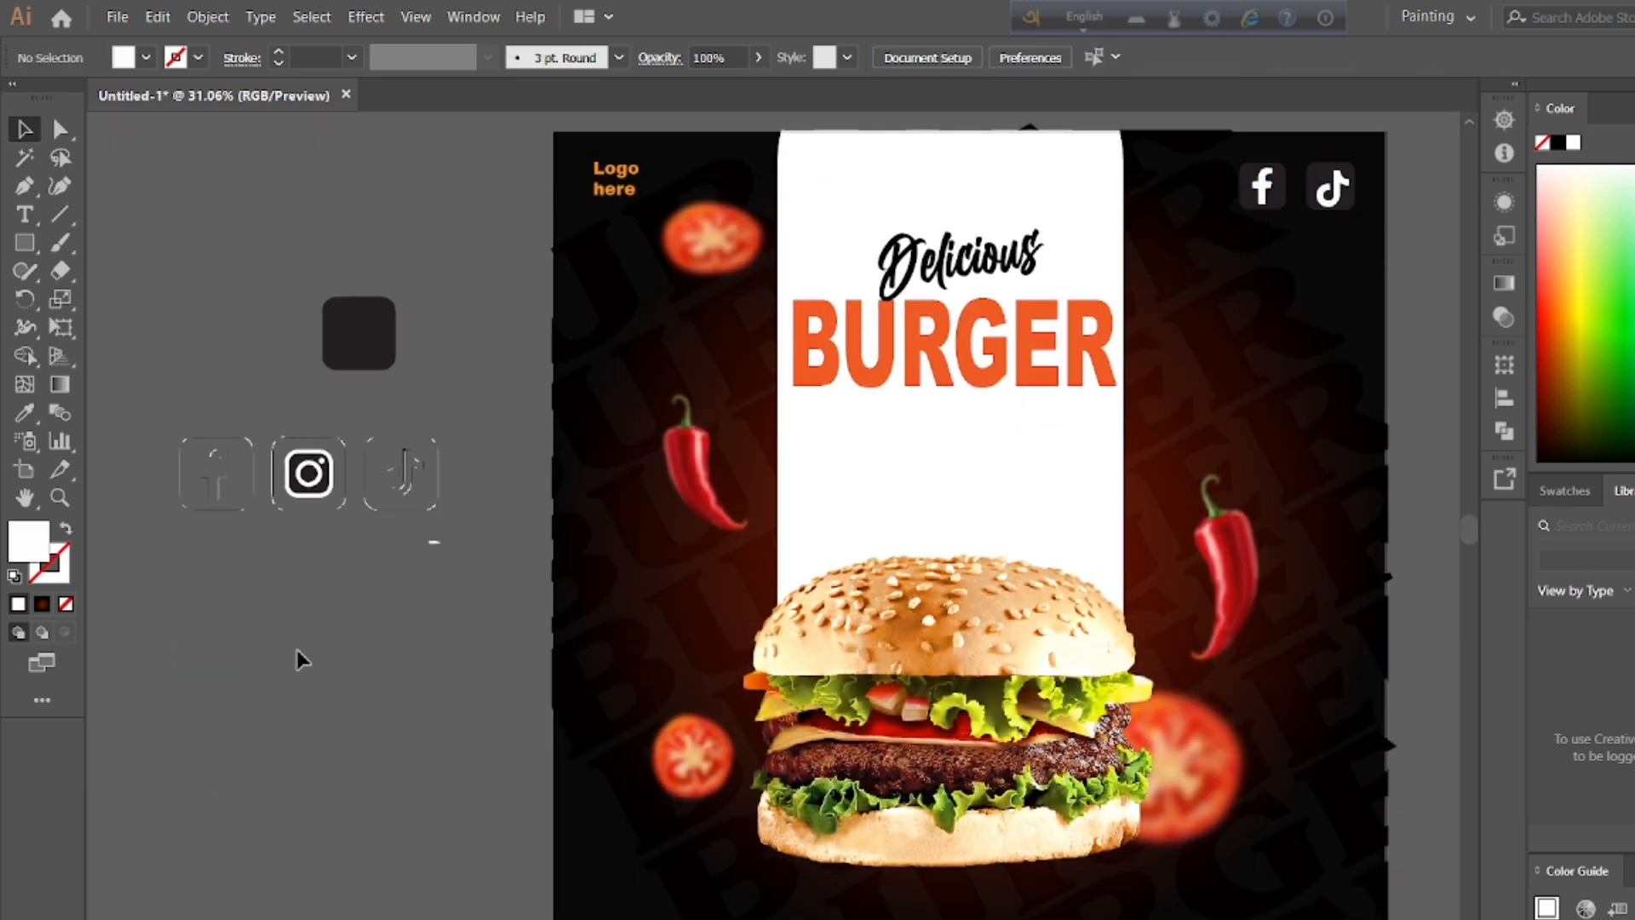
Step: Shrink the TikTok badge in the poster's upper-right corner to about 167 × 166 px
scroll(295, 650, down, 1)
double_click(1343, 162)
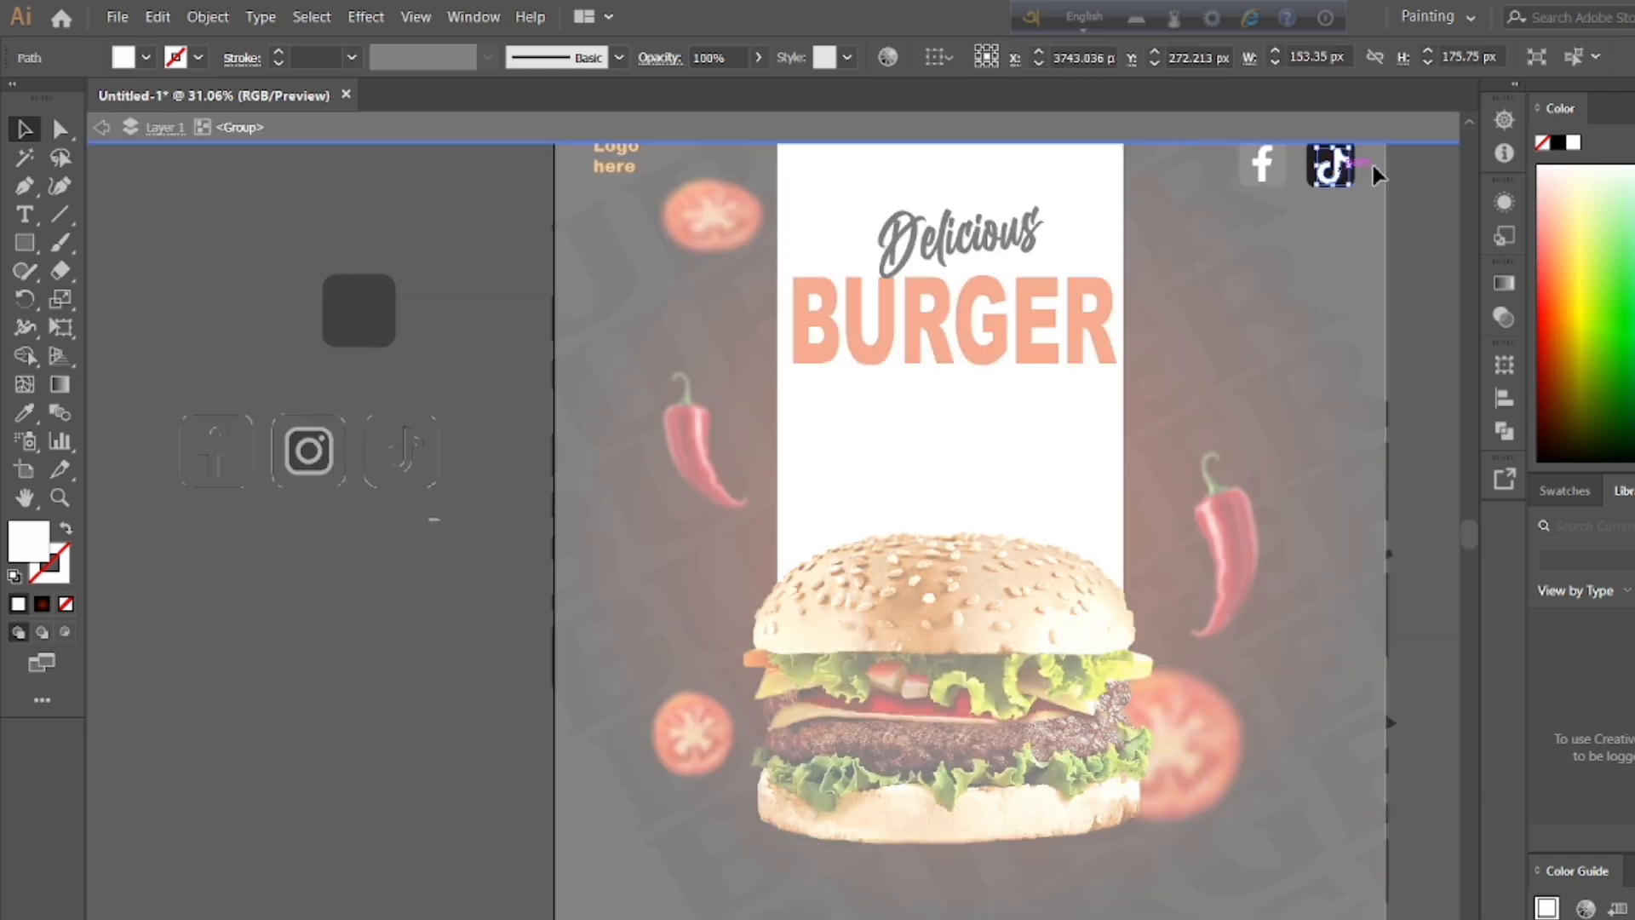
double_click(1466, 118)
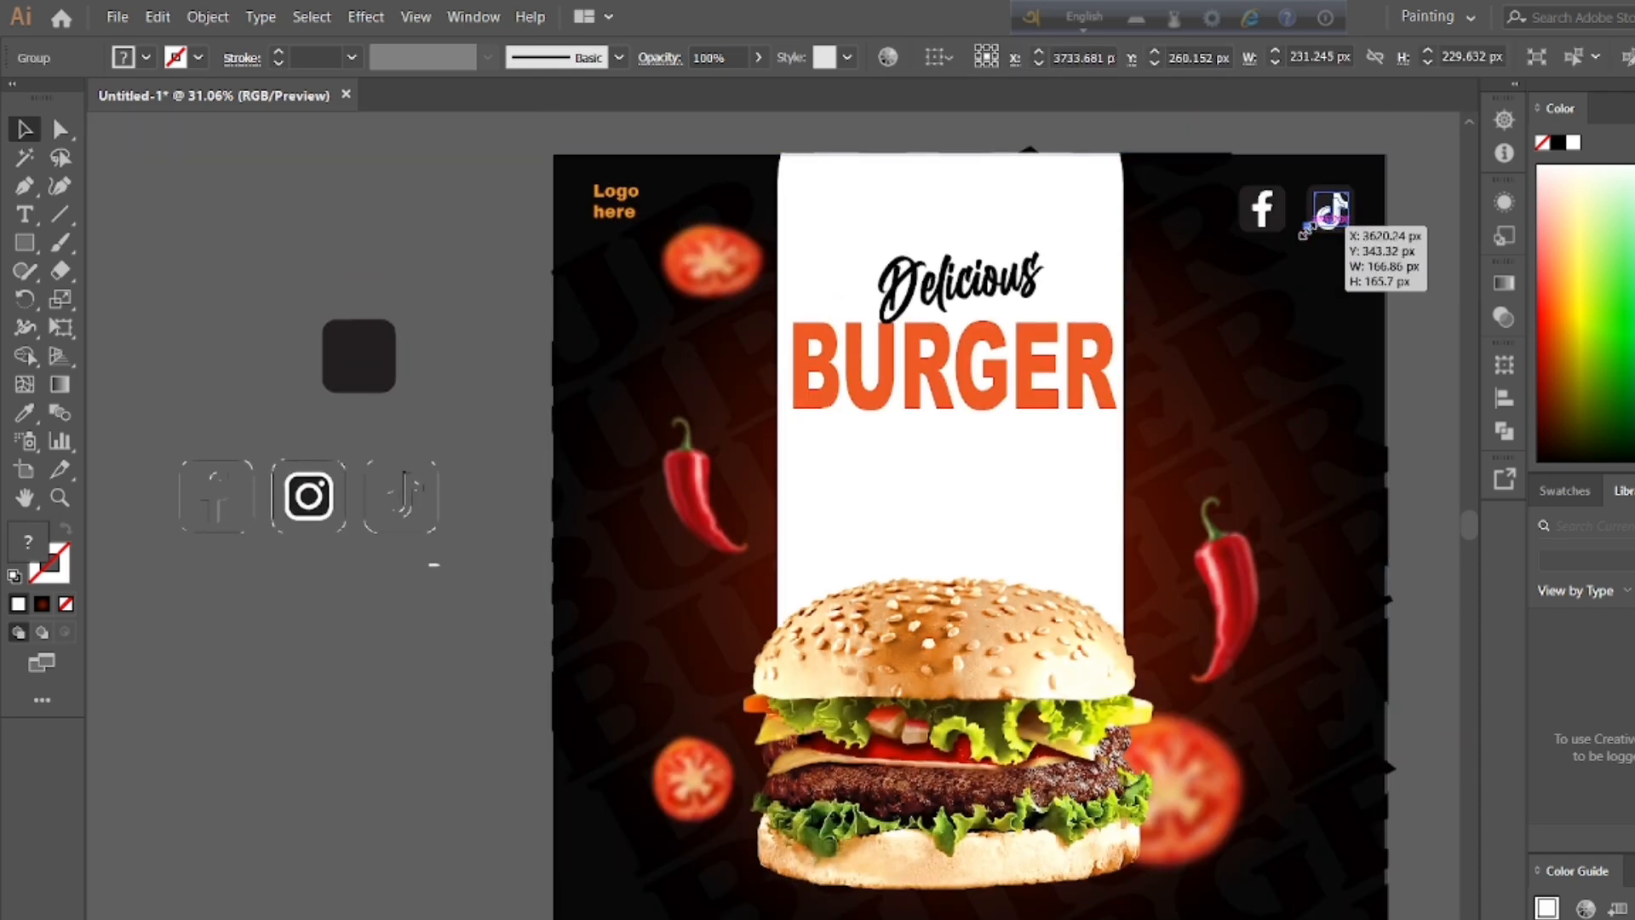
double_click(1273, 223)
double_click(1418, 217)
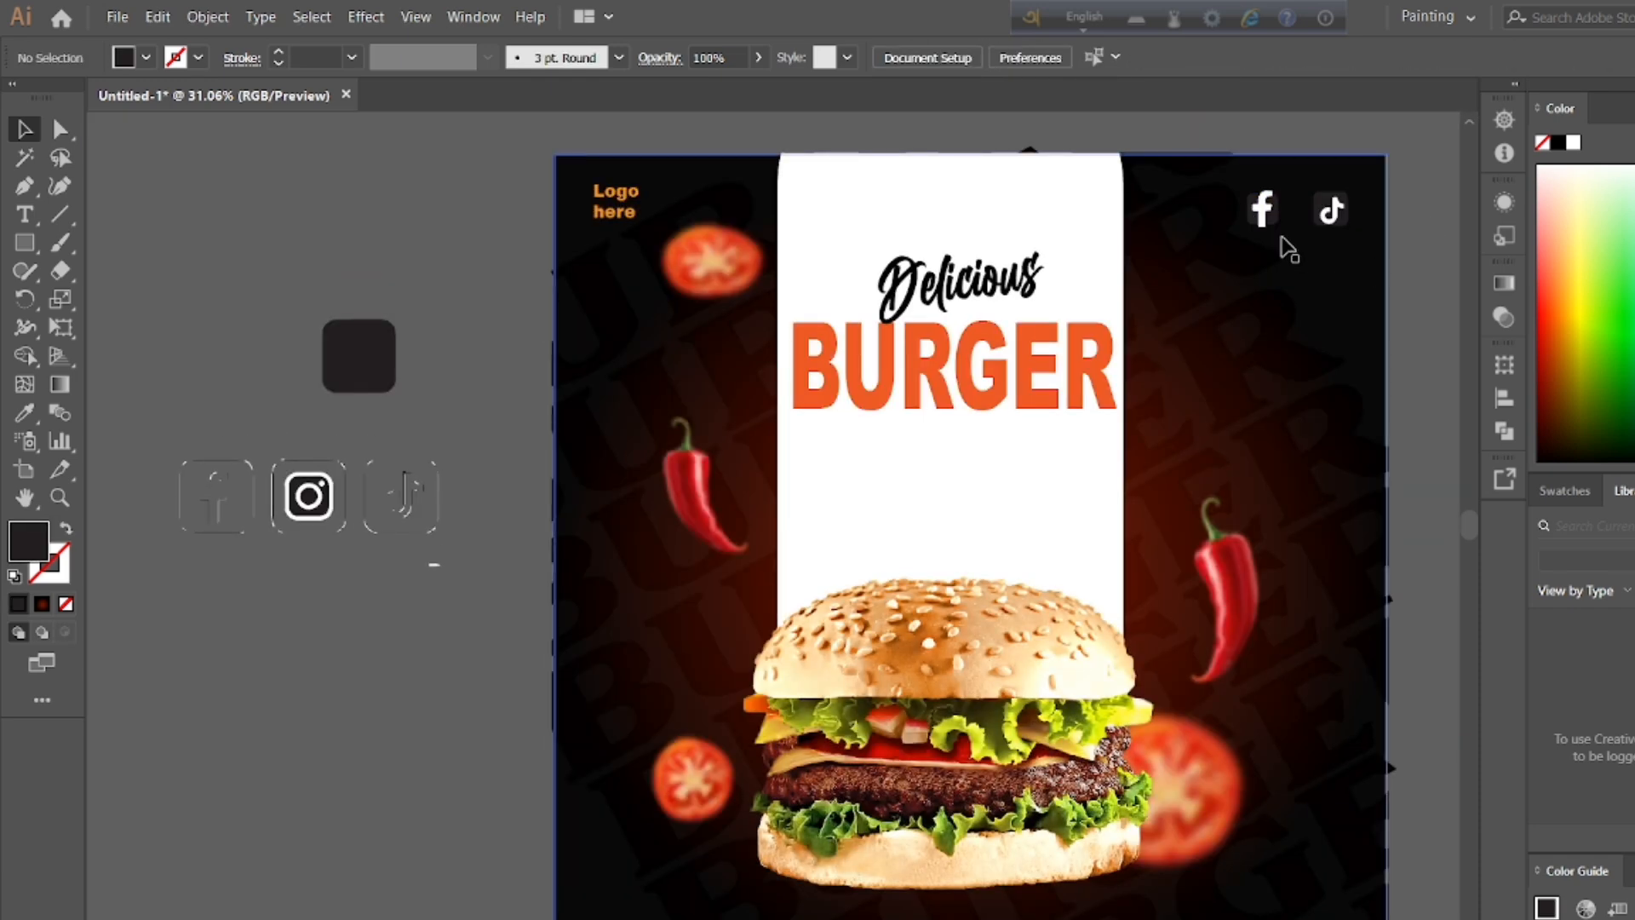
click(1270, 223)
drag(1246, 227, 1262, 215)
click(1402, 242)
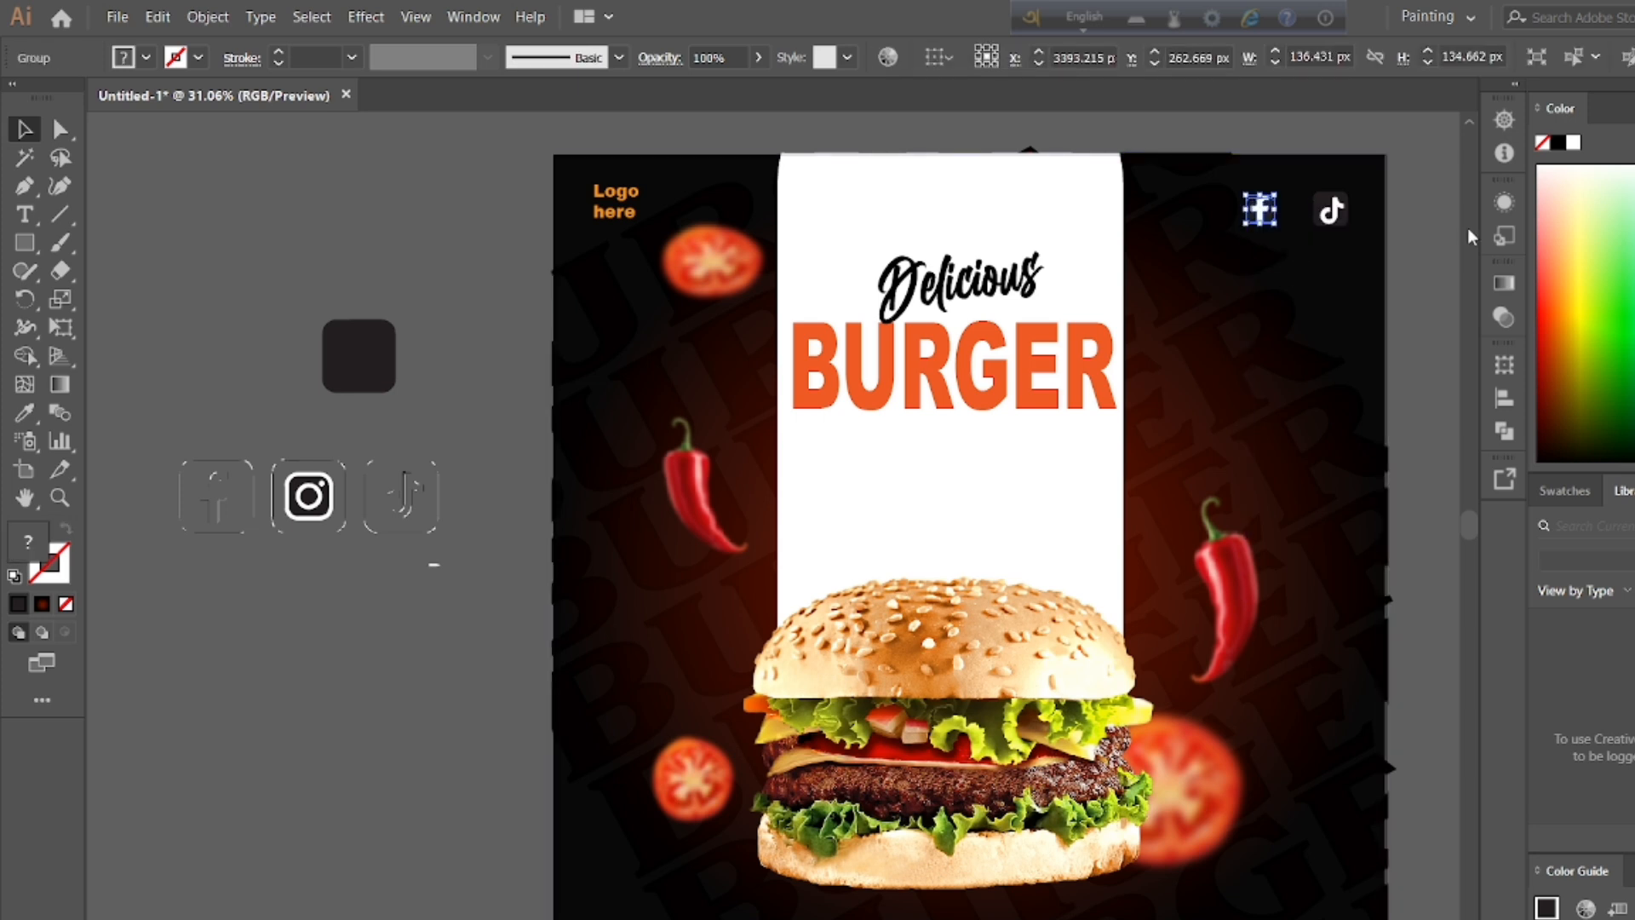
click(1413, 256)
key(ctrl+z)
key(ctrl+z)
key(ctrl+z)
key(ctrl+z)
Step: Shrink the Facebook badge on the poster to about 137 px in width and height
double_click(462, 370)
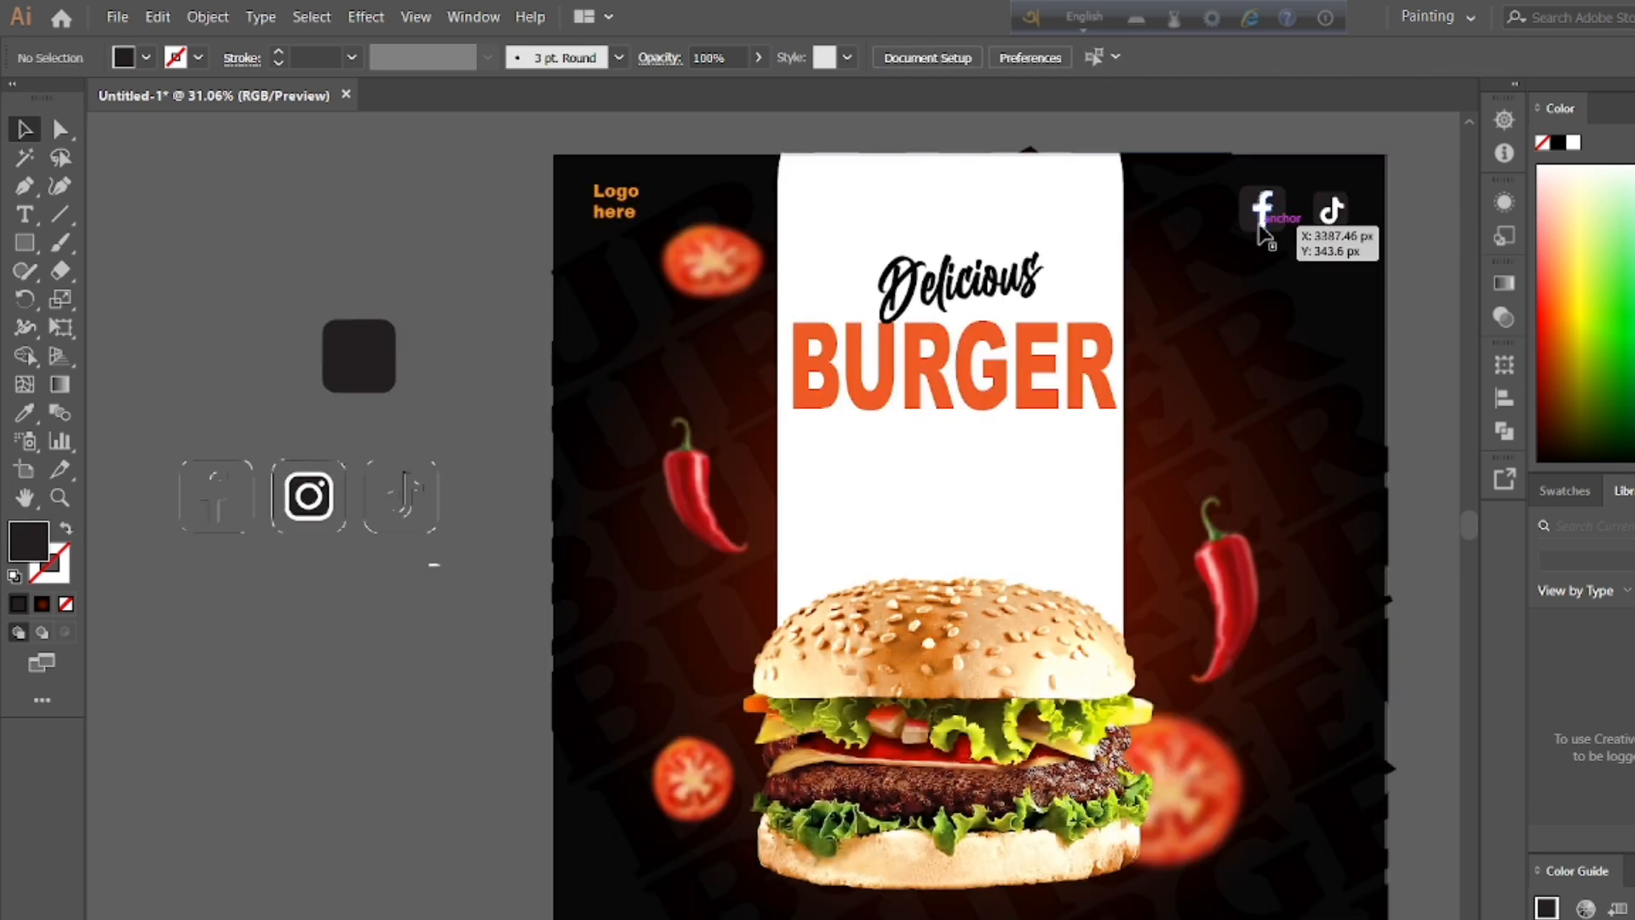
click(1271, 218)
drag(1240, 239, 1252, 223)
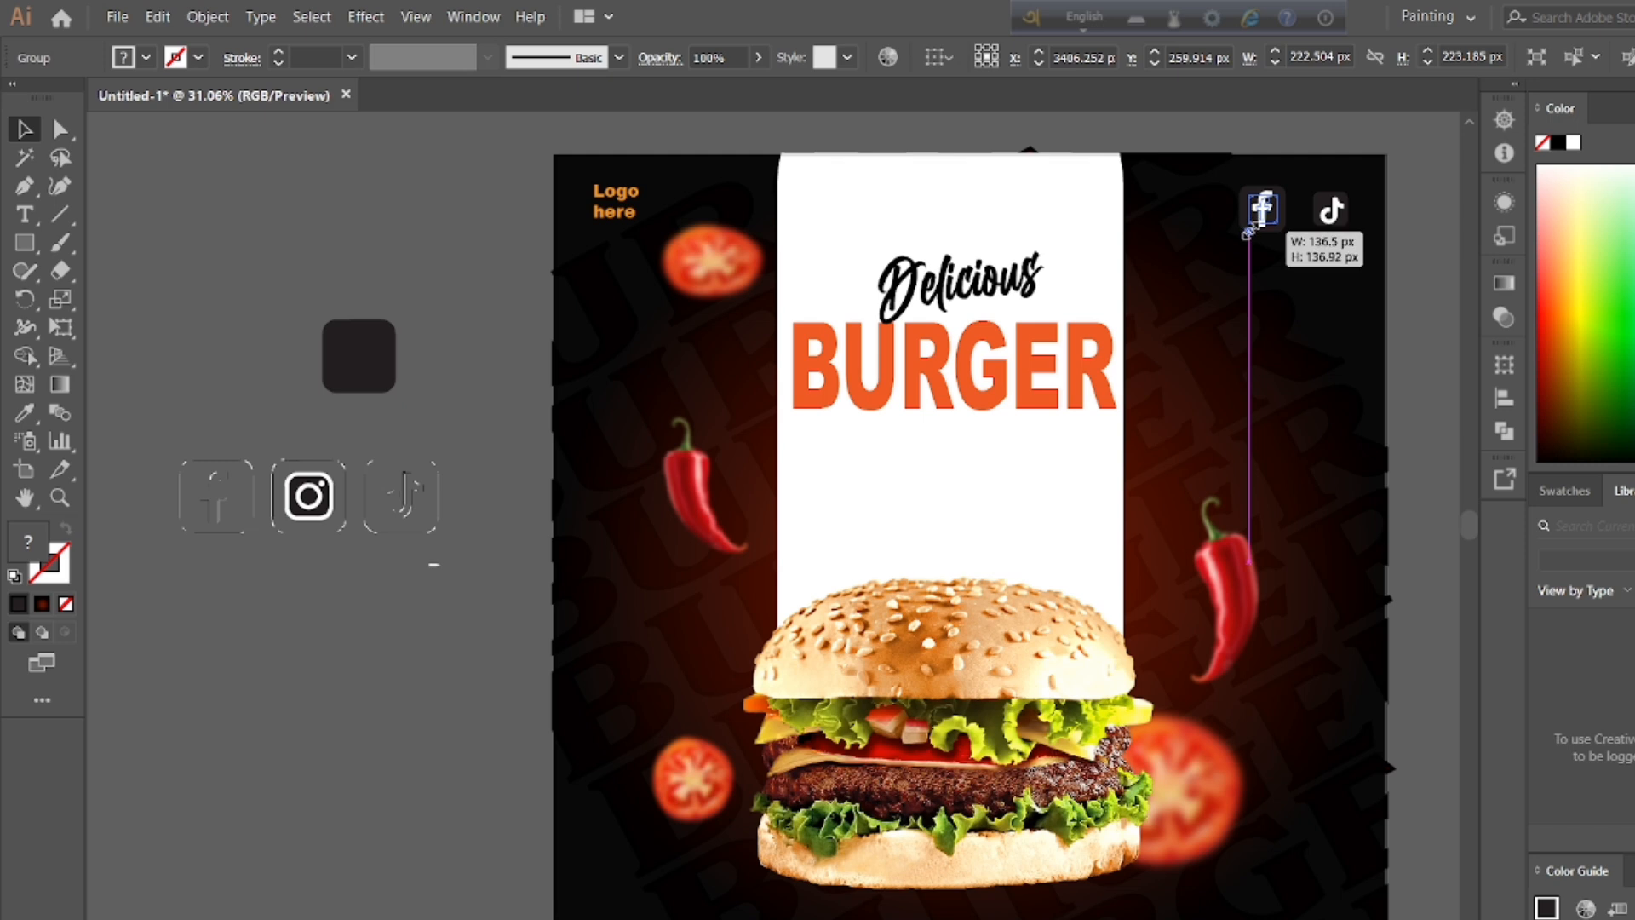
click(1435, 247)
Step: Shrink the TikTok badge to match the Facebook badge and move it closer to that badge
click(1330, 215)
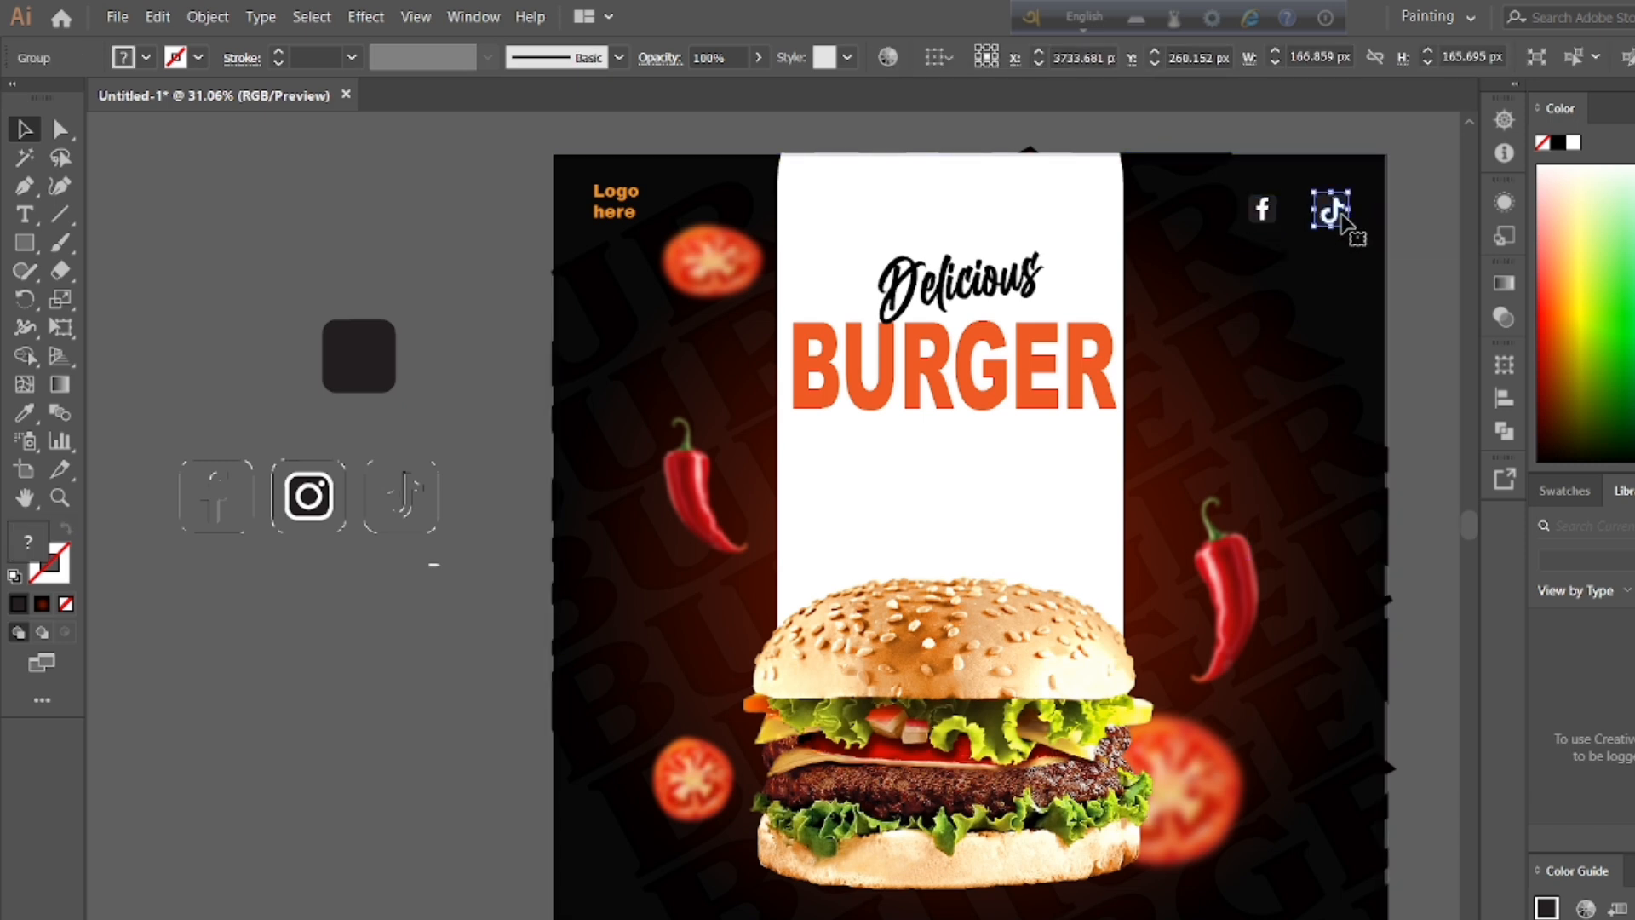
drag(1315, 230, 1314, 213)
click(1405, 233)
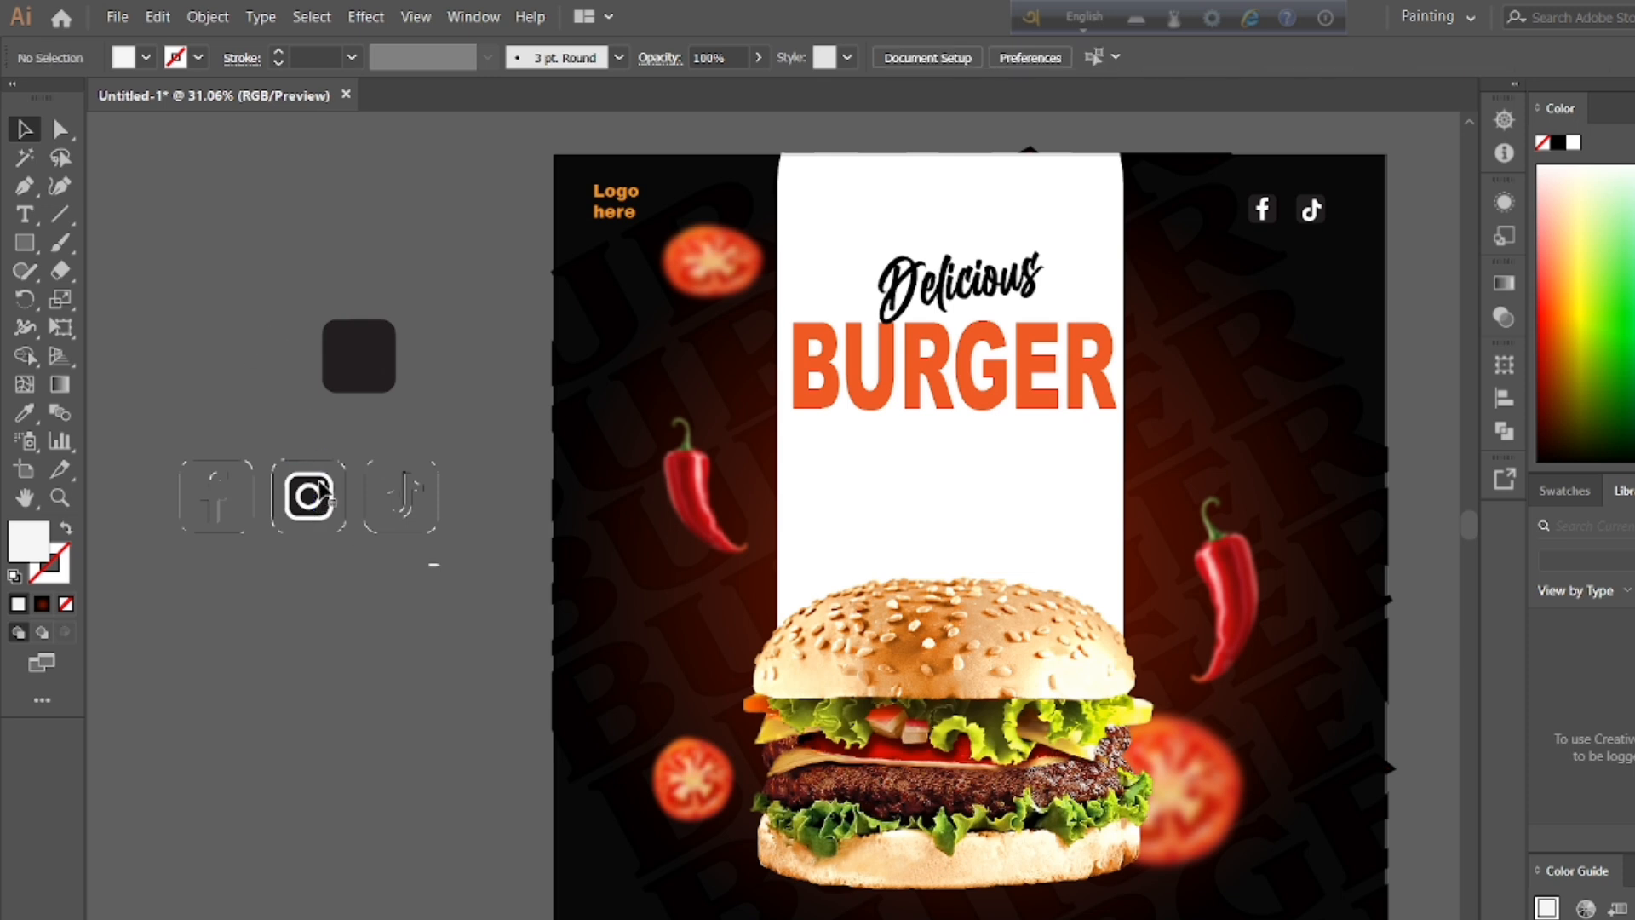
Step: Pull the black lens circle out of the Instagram icon and place it beside the large dark square
click(300, 505)
click(295, 334)
click(328, 500)
click(354, 497)
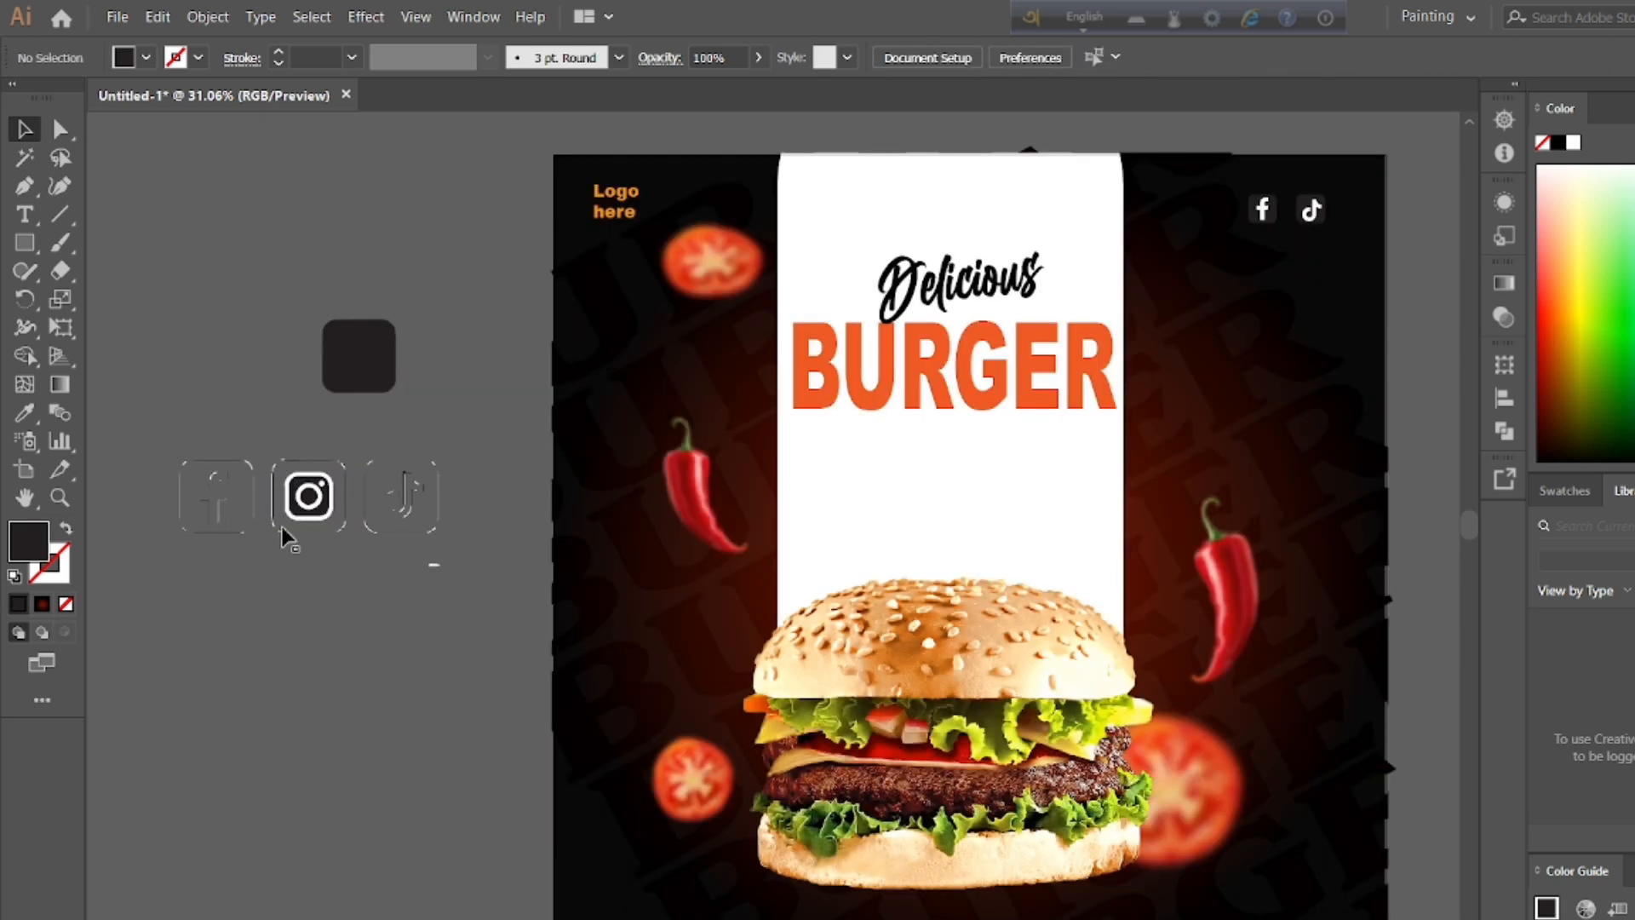
click(309, 576)
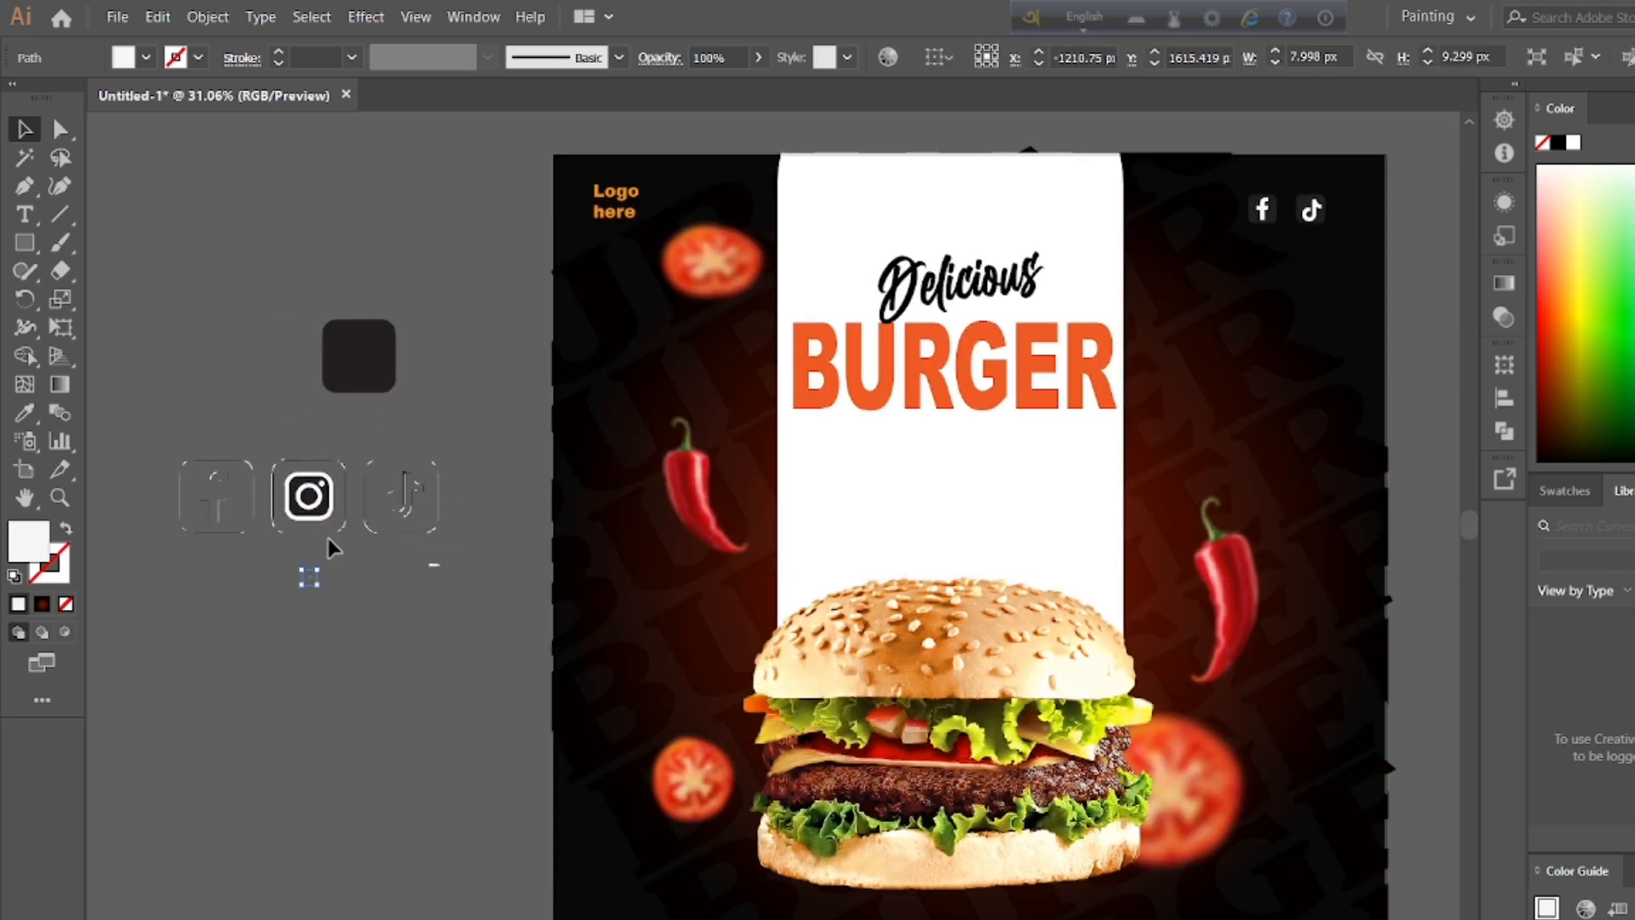
drag(274, 379, 274, 380)
drag(299, 505, 305, 594)
click(328, 511)
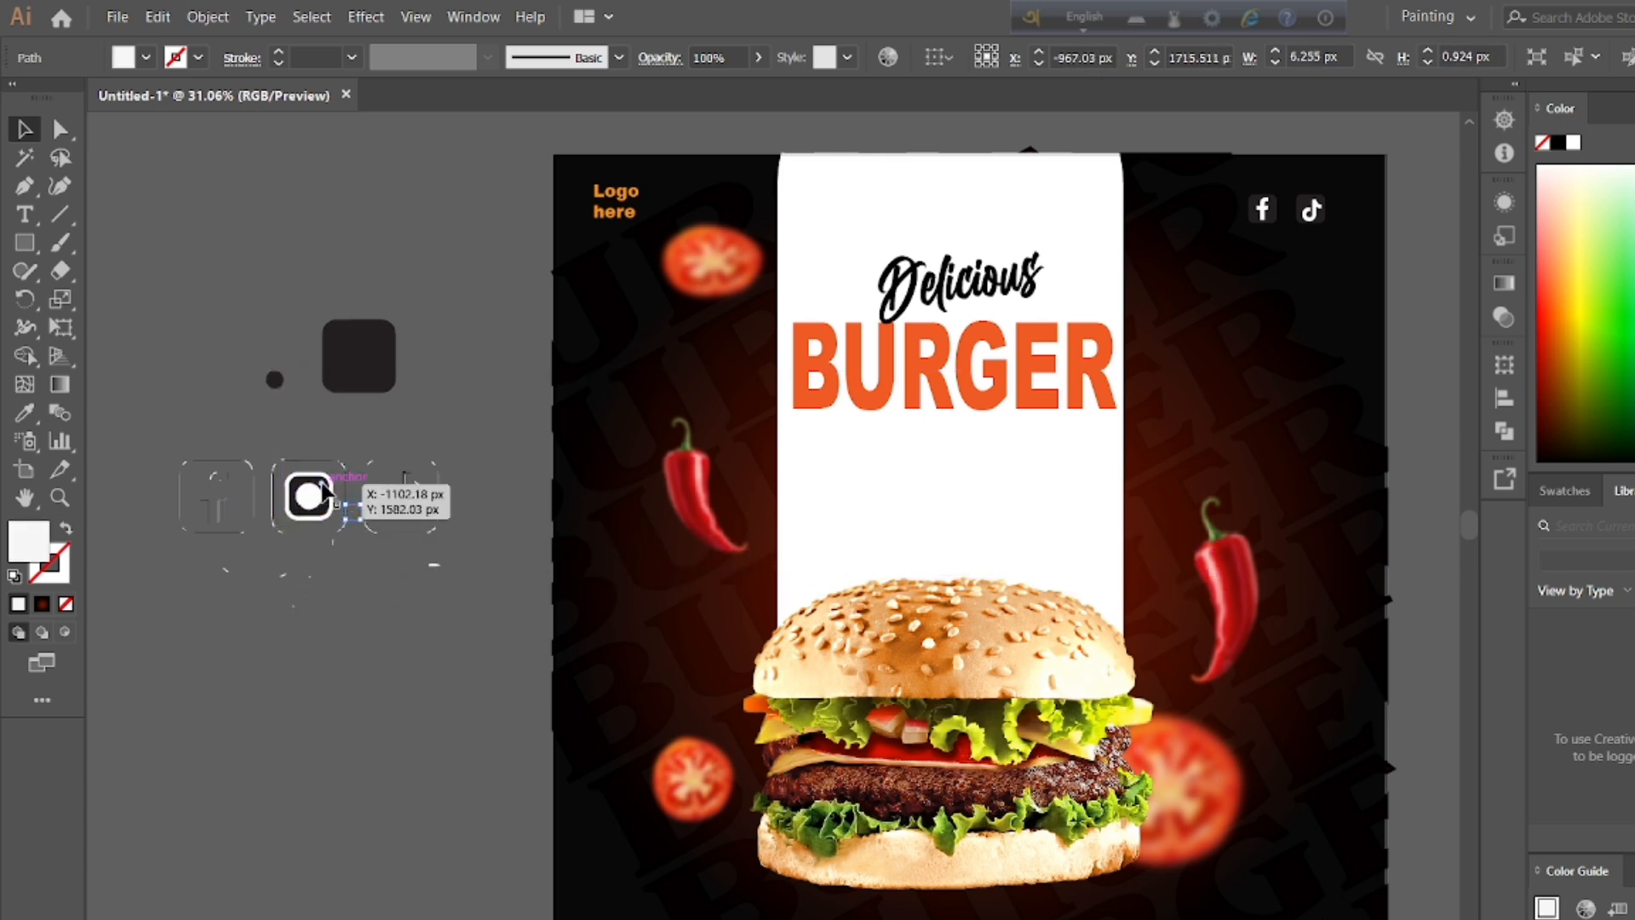
double_click(323, 483)
double_click(506, 364)
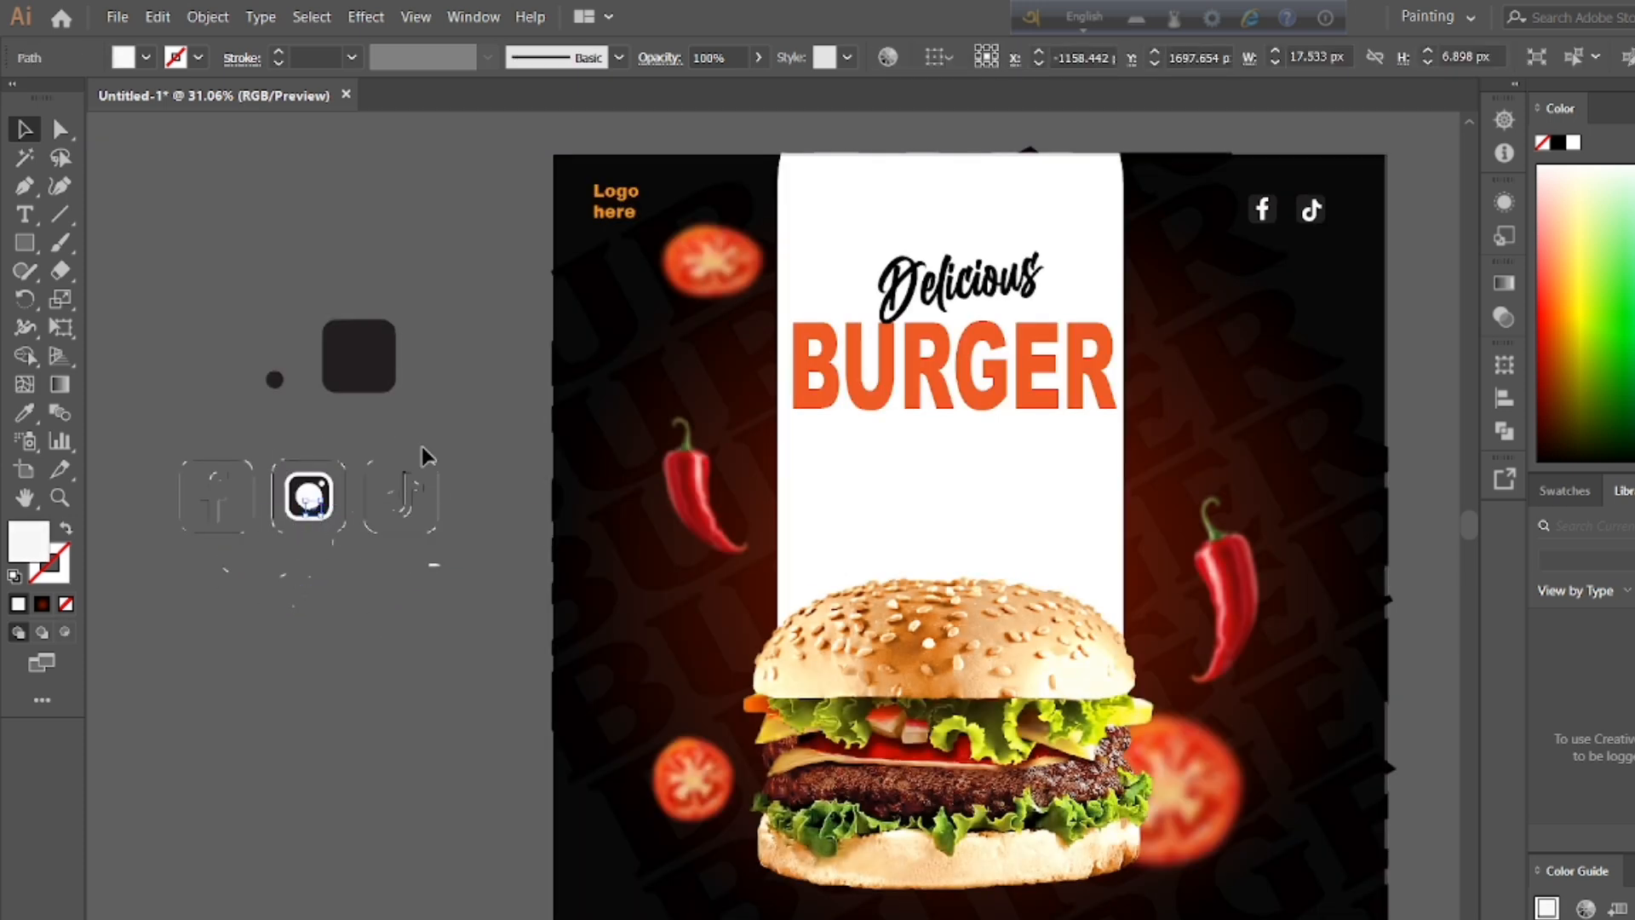
Step: Move the Instagram icon's white lens disc and small white dot out onto the empty canvas near the large dark square
drag(310, 485, 416, 219)
click(326, 511)
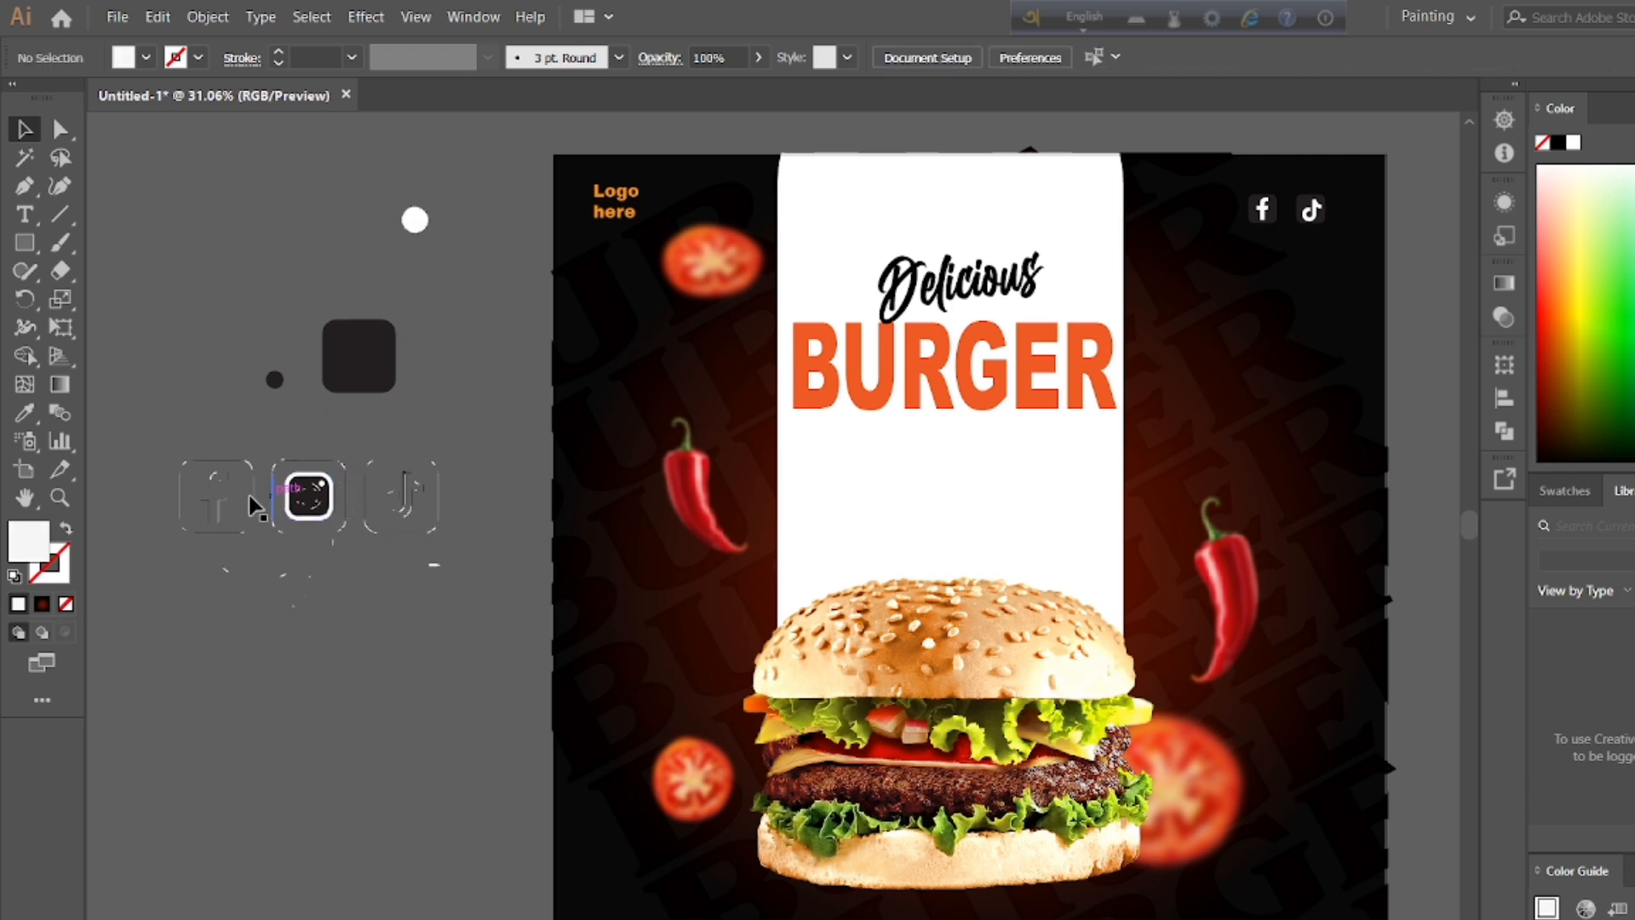
click(321, 481)
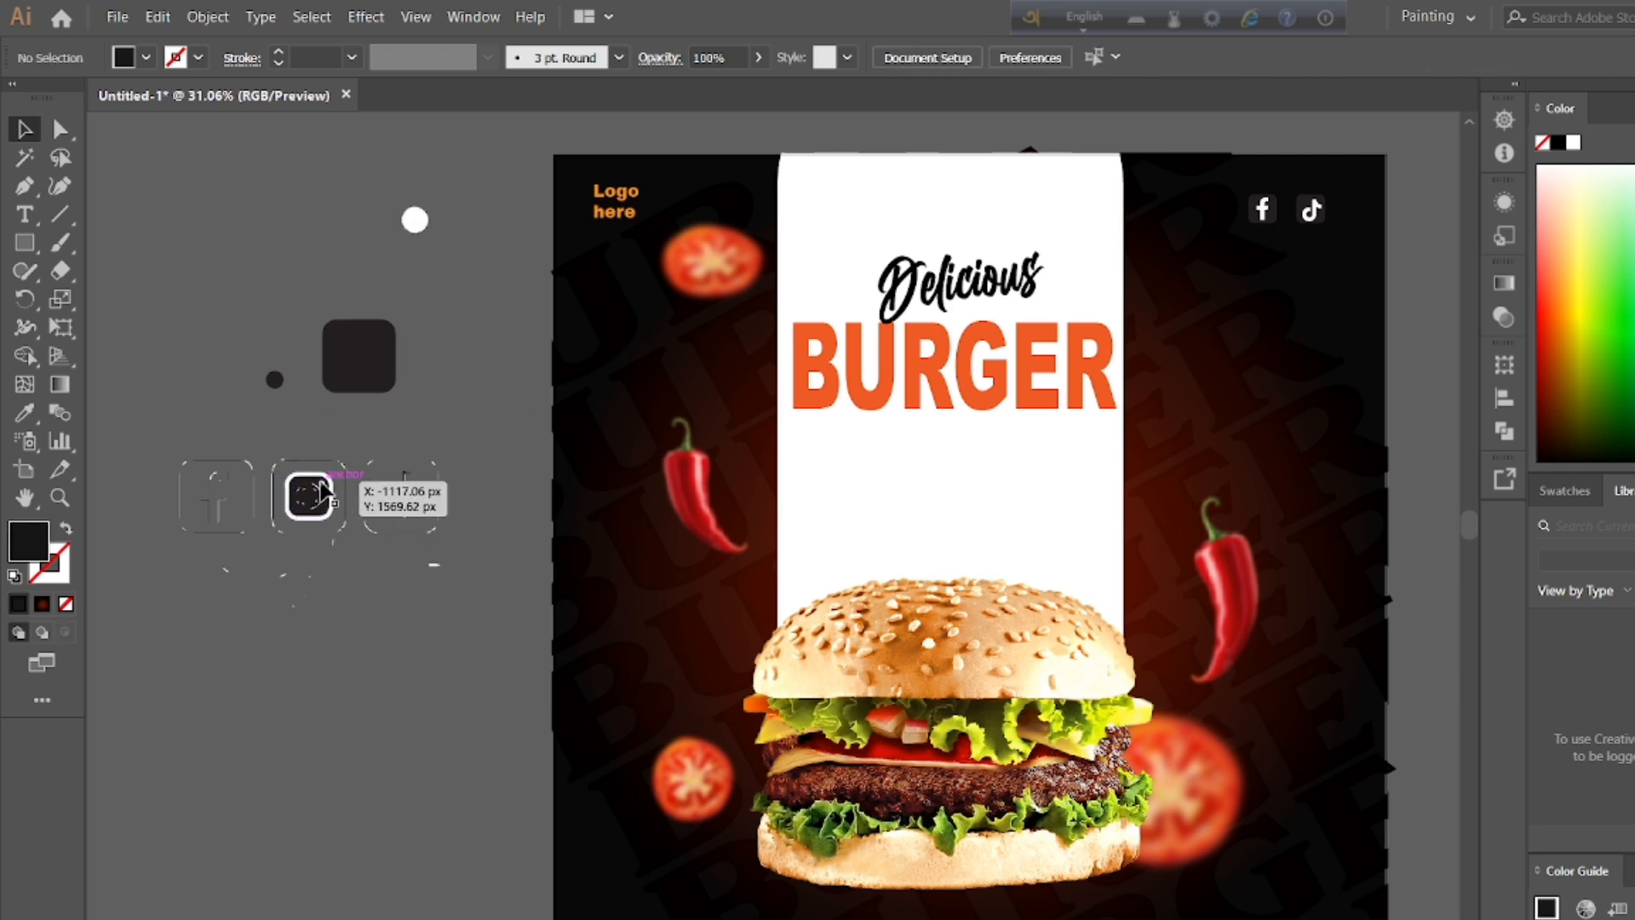
drag(321, 487, 450, 308)
click(376, 570)
Step: Delete stray path fragments left inside the Instagram icon
click(310, 509)
drag(311, 509, 311, 620)
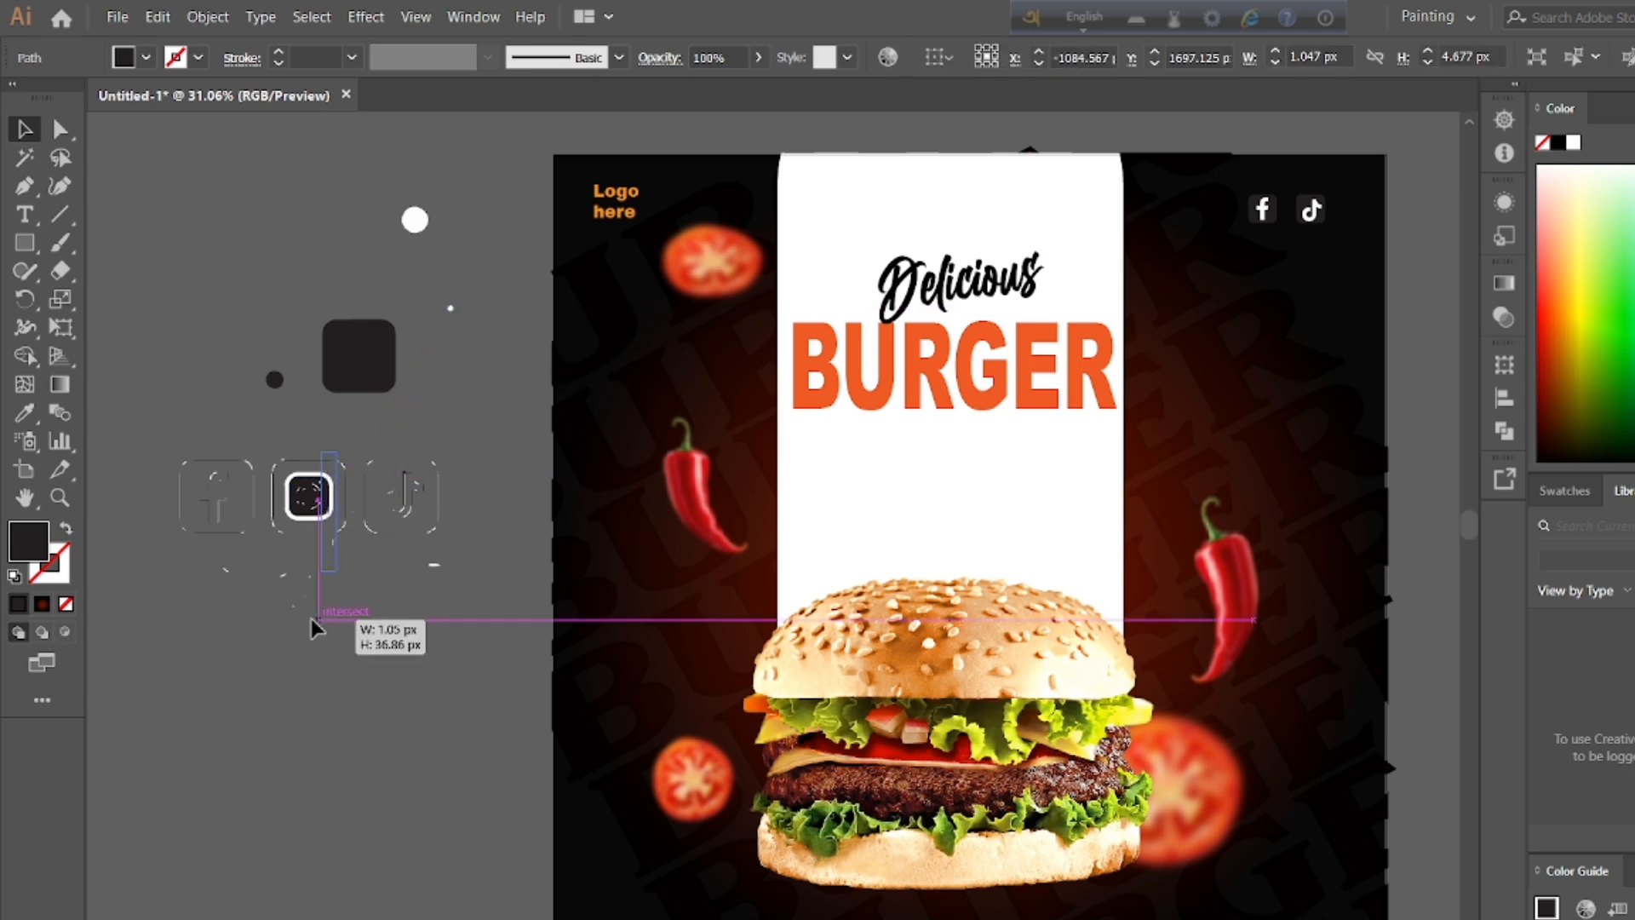
key(Delete)
click(315, 513)
key(Delete)
Step: Set the Instagram icon's dark inner square aside below the icon row and center its white rounded square on the large dark square
double_click(311, 501)
drag(311, 501, 296, 666)
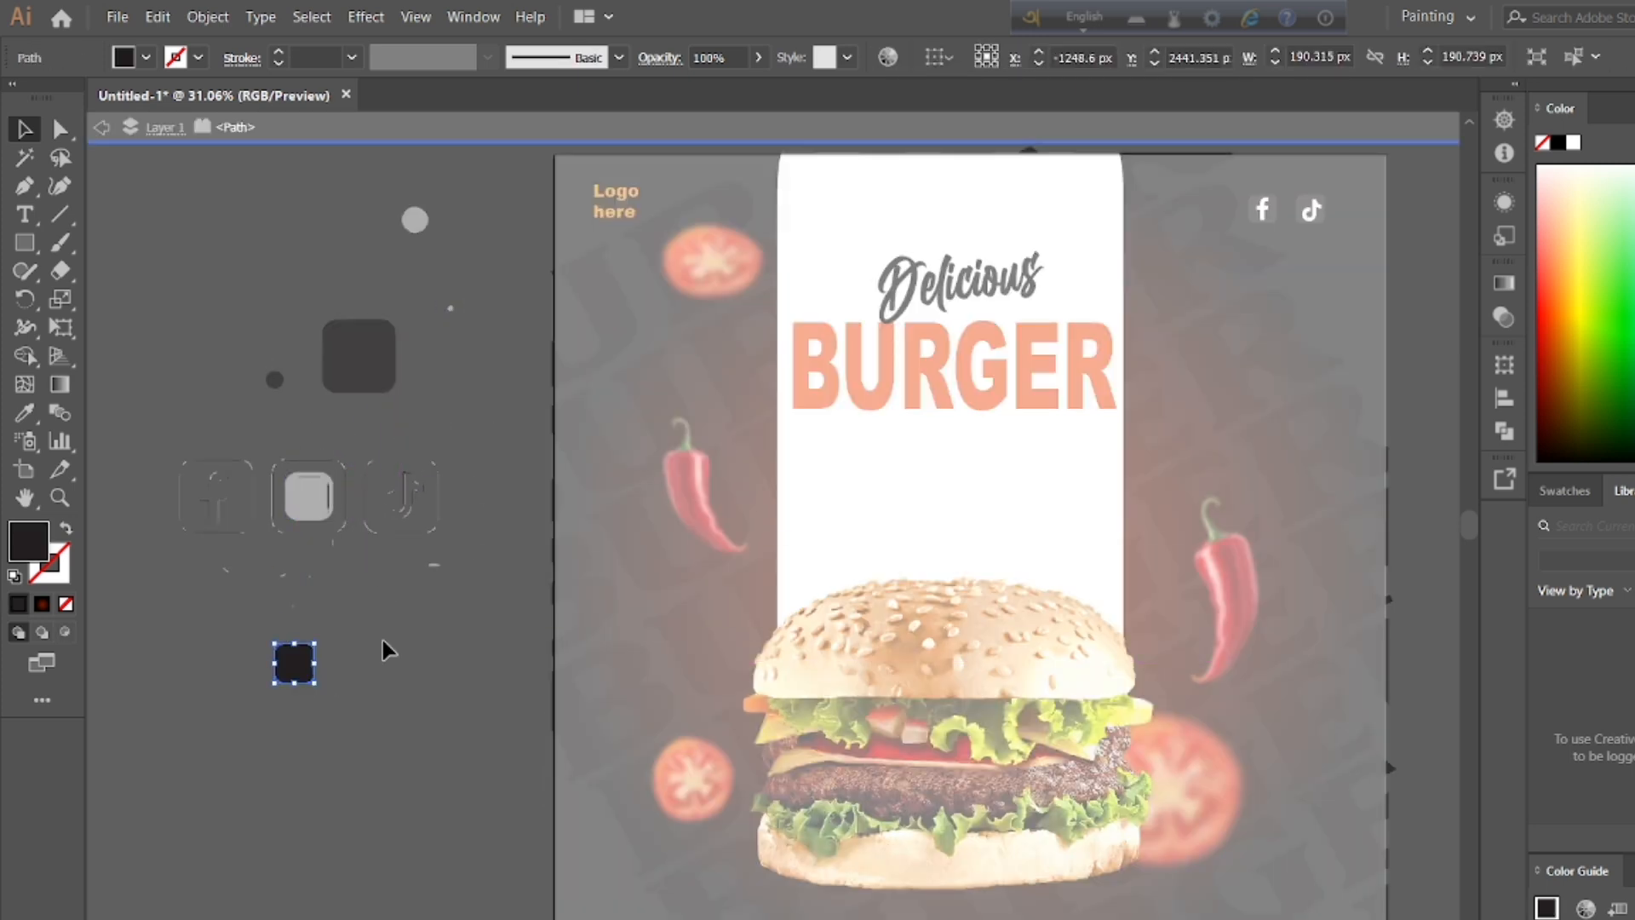
double_click(382, 640)
double_click(309, 497)
drag(309, 497, 361, 366)
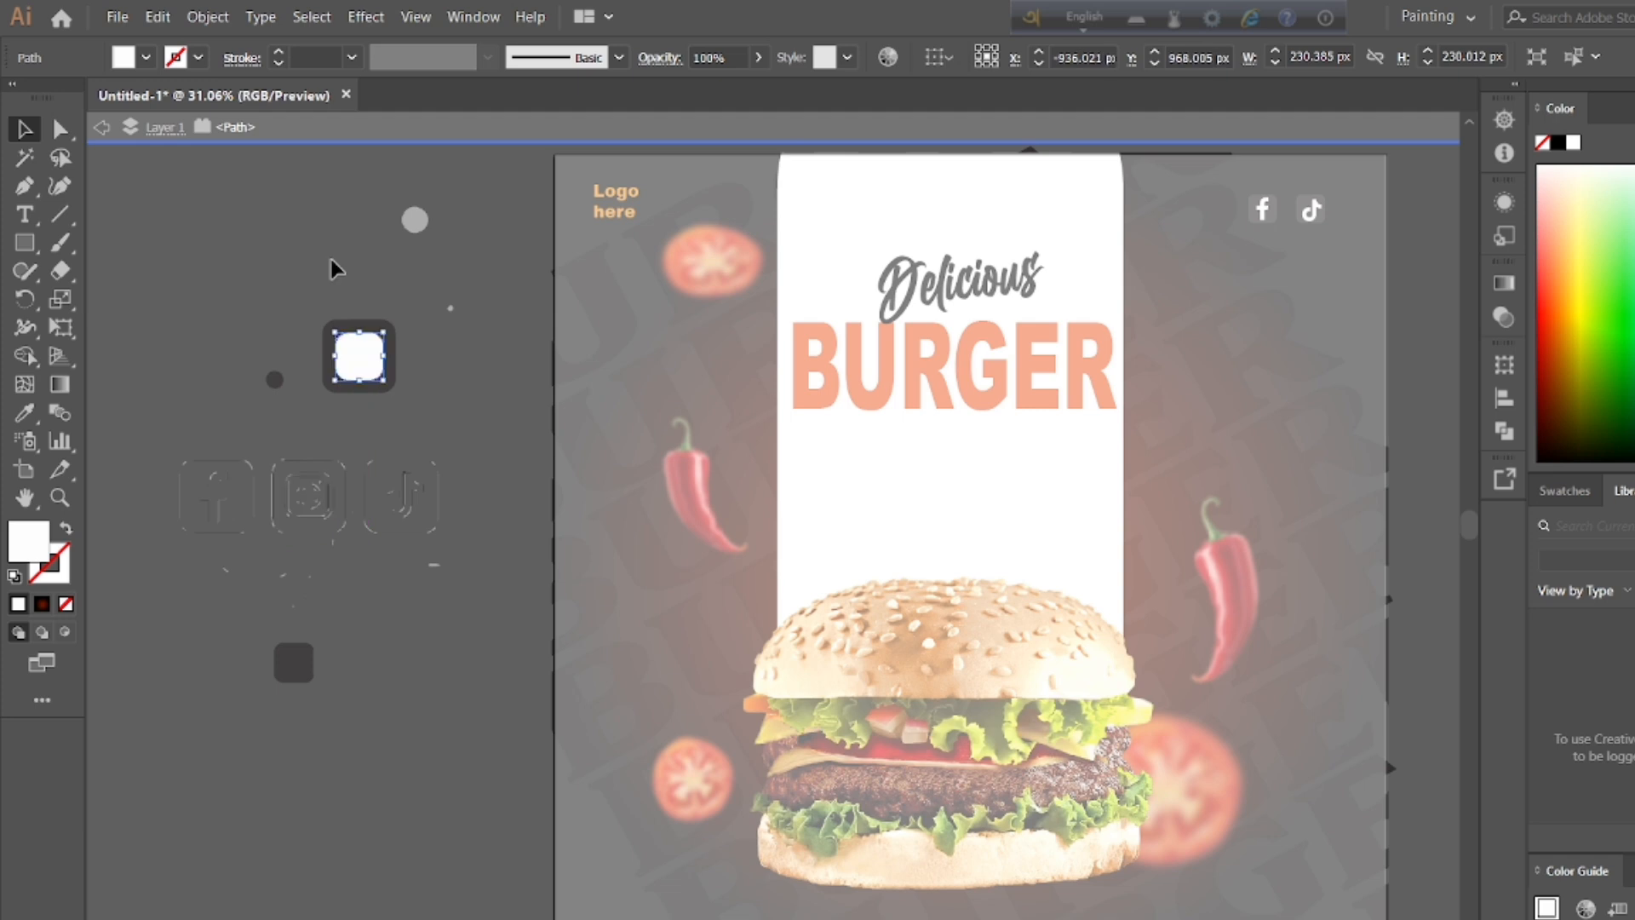
double_click(332, 266)
Step: Center the dark inner square on the white rounded square to form the Instagram camera outline
drag(298, 680, 360, 367)
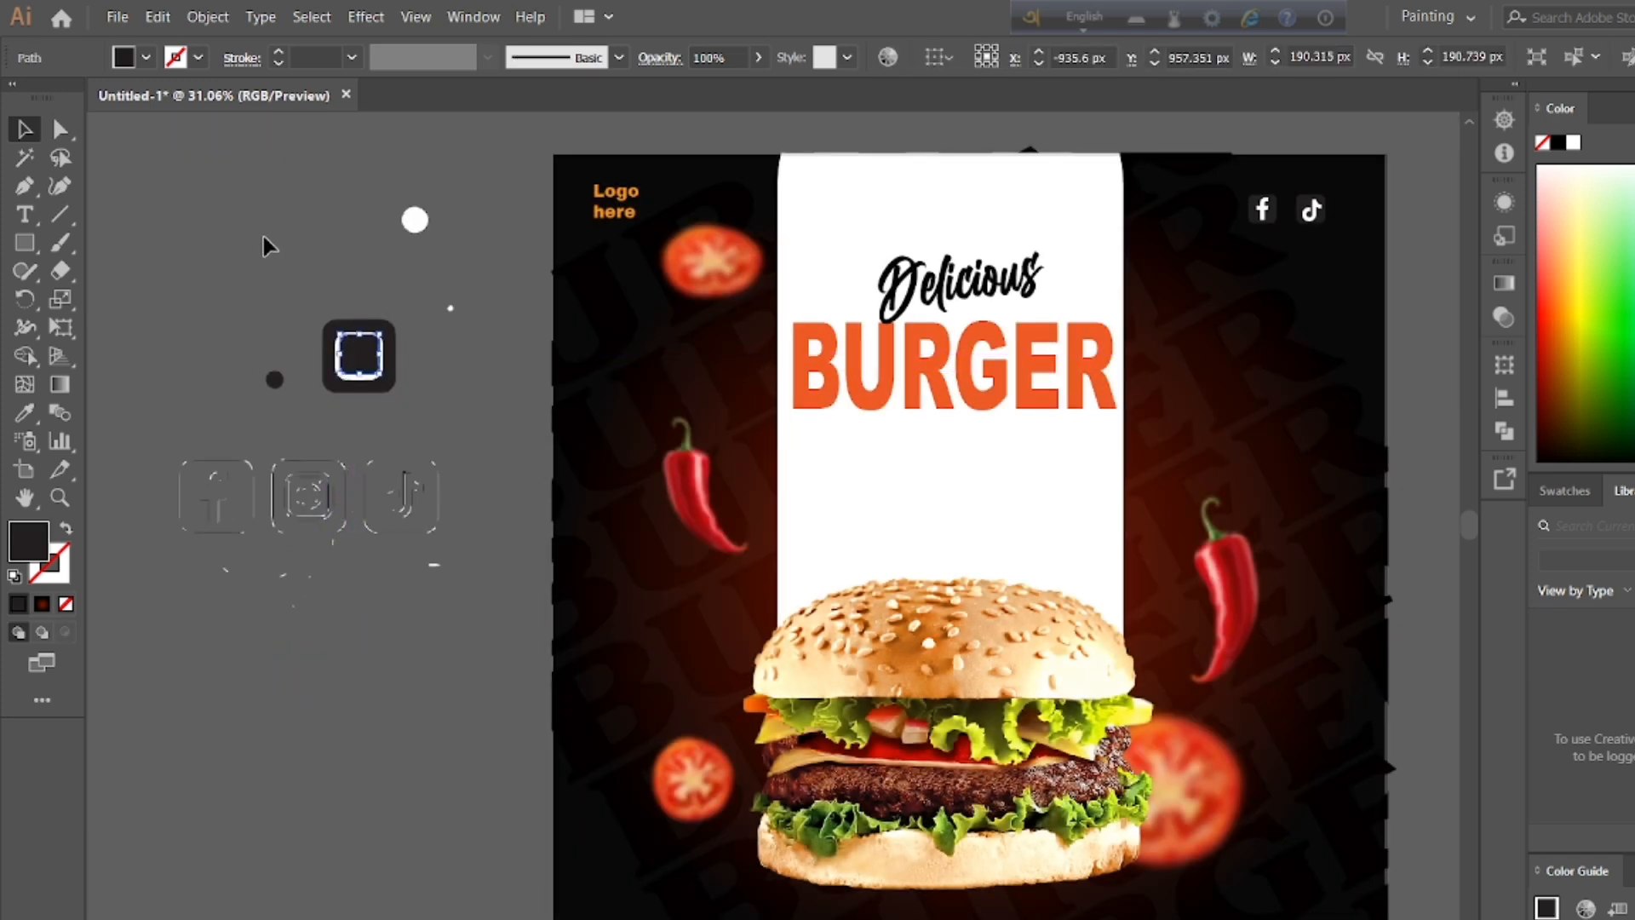
click(263, 236)
key(ctrl+z)
drag(292, 677, 358, 366)
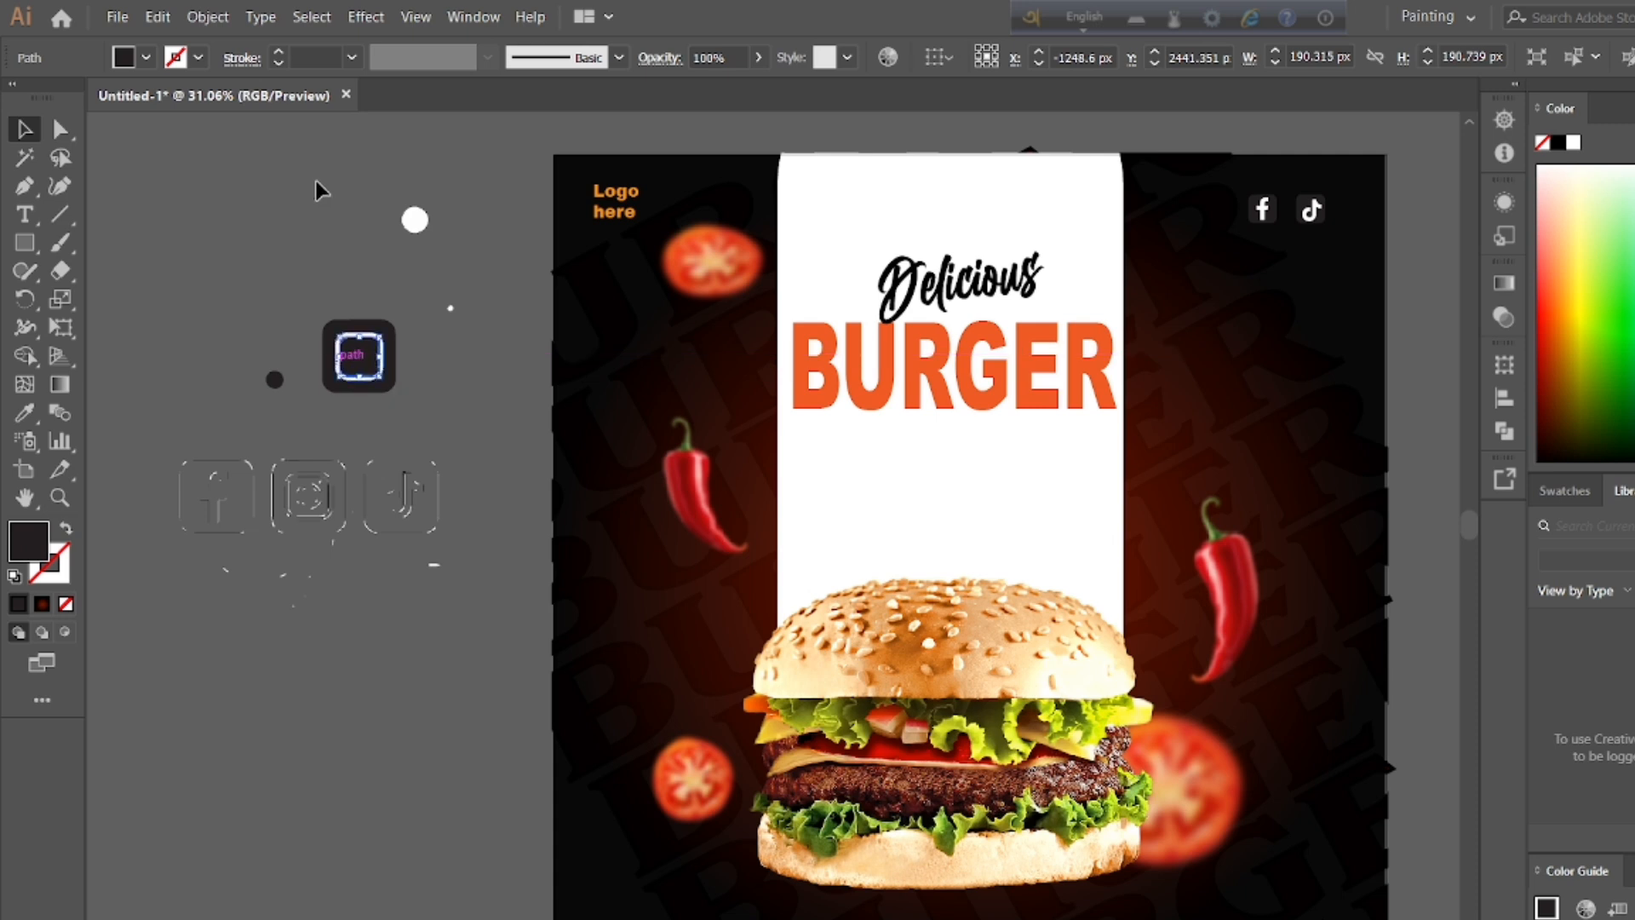
click(317, 182)
Step: Place the small white dot in the upper-right corner inside the Instagram camera outline
double_click(451, 309)
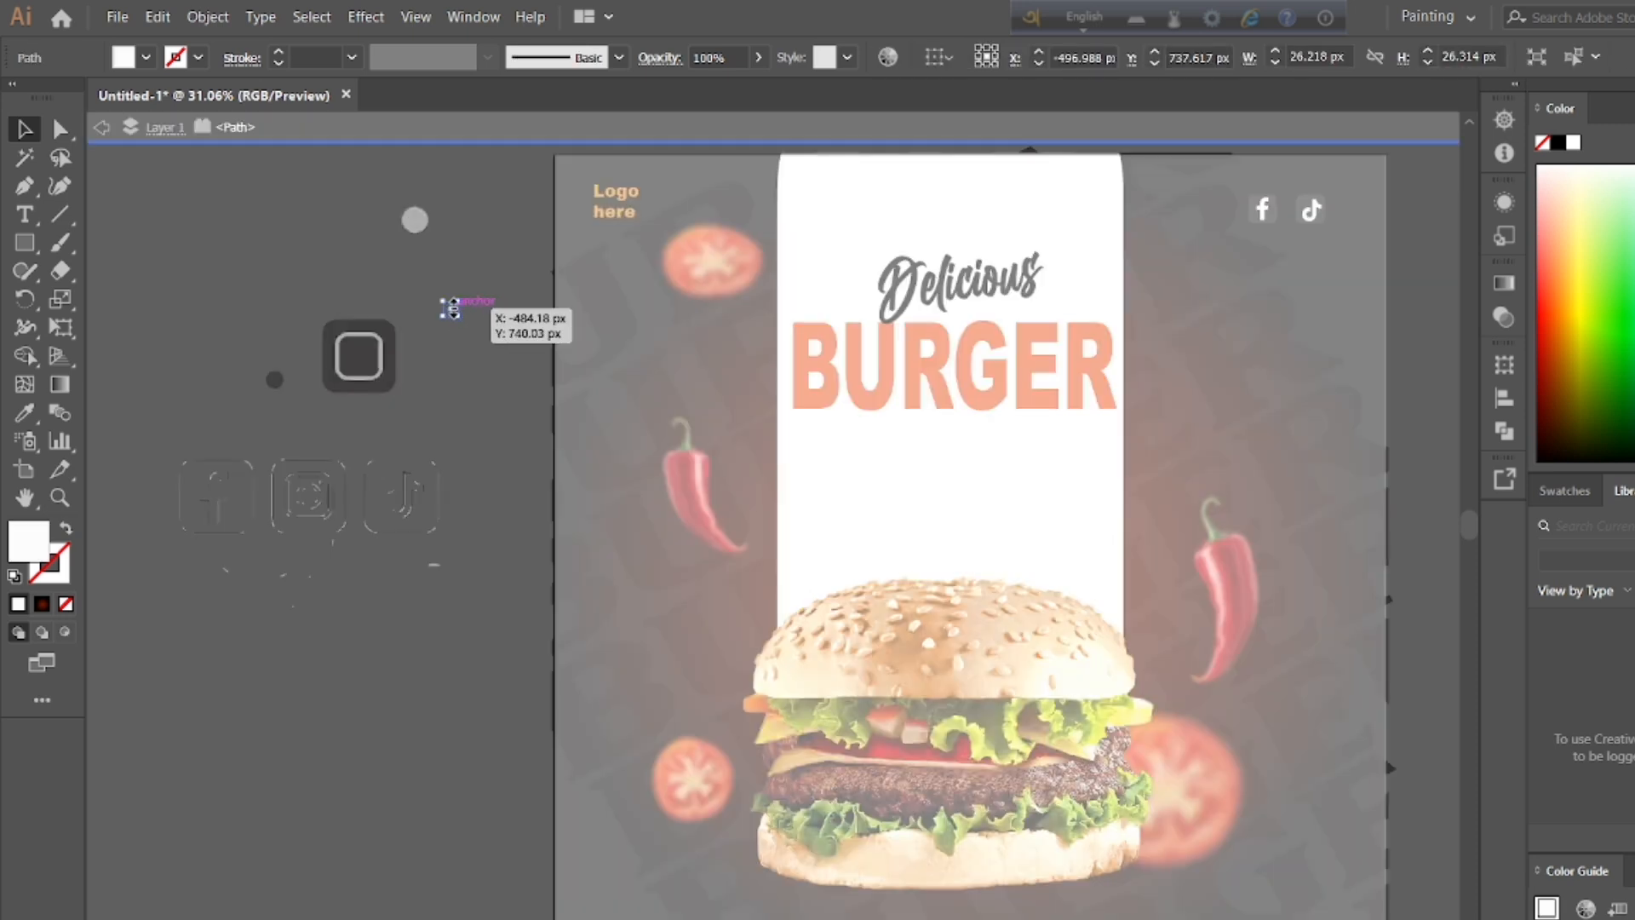
drag(452, 307, 372, 341)
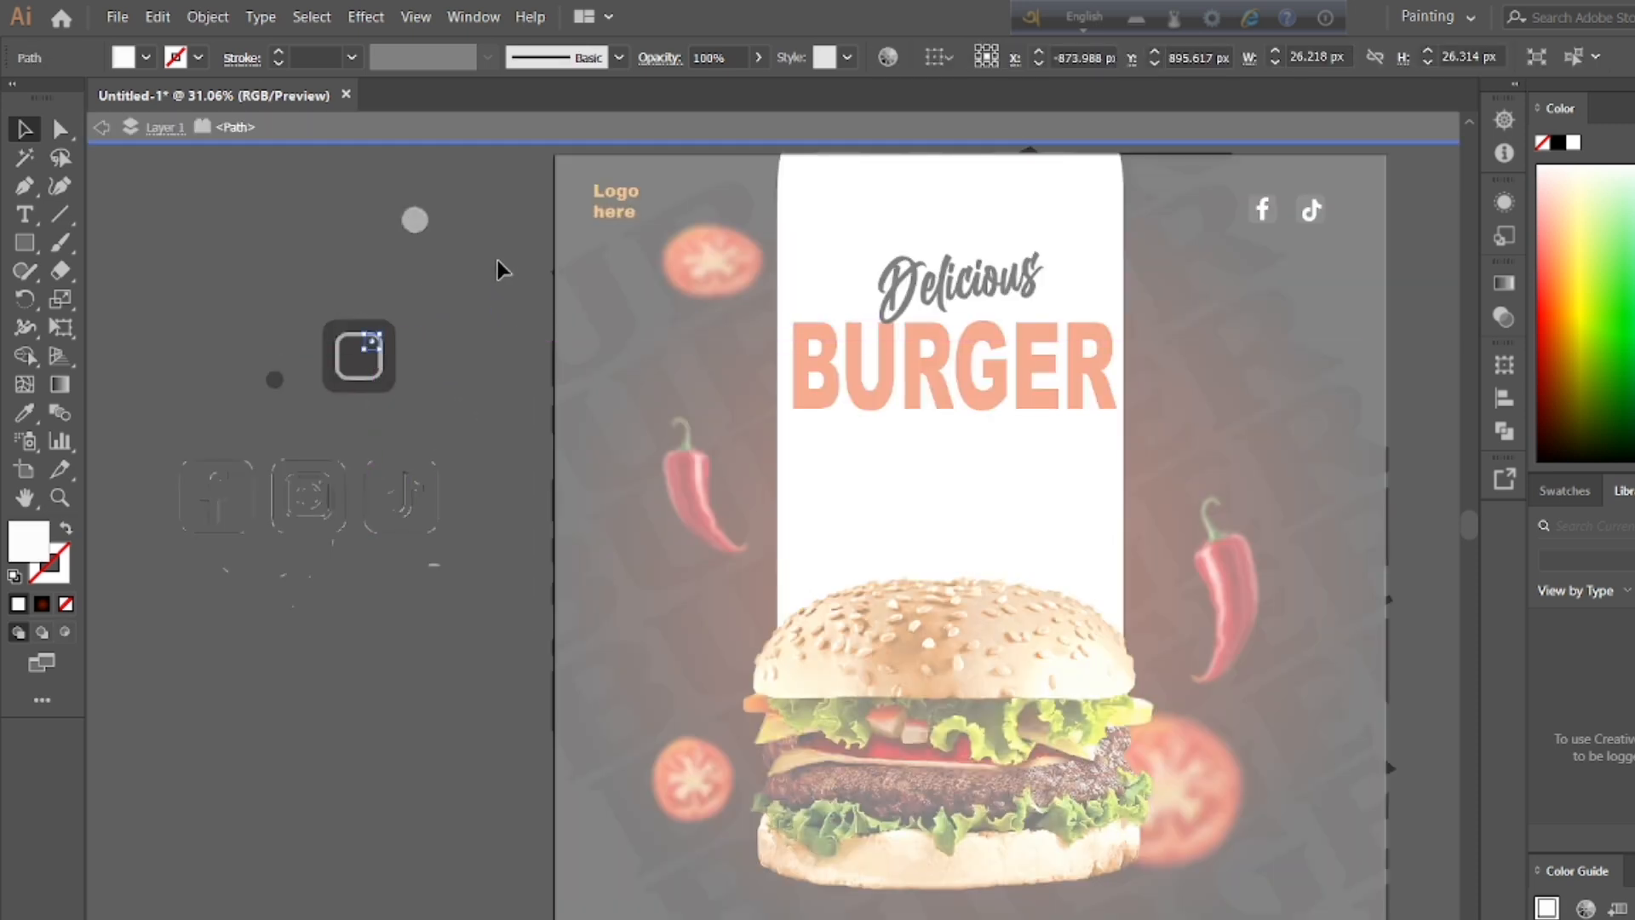
double_click(497, 261)
Step: Center the white lens disc in the camera outline and place the assembled Instagram icon on the poster beside the Facebook icon
drag(415, 220, 1219, 210)
click(315, 302)
click(380, 377)
click(442, 231)
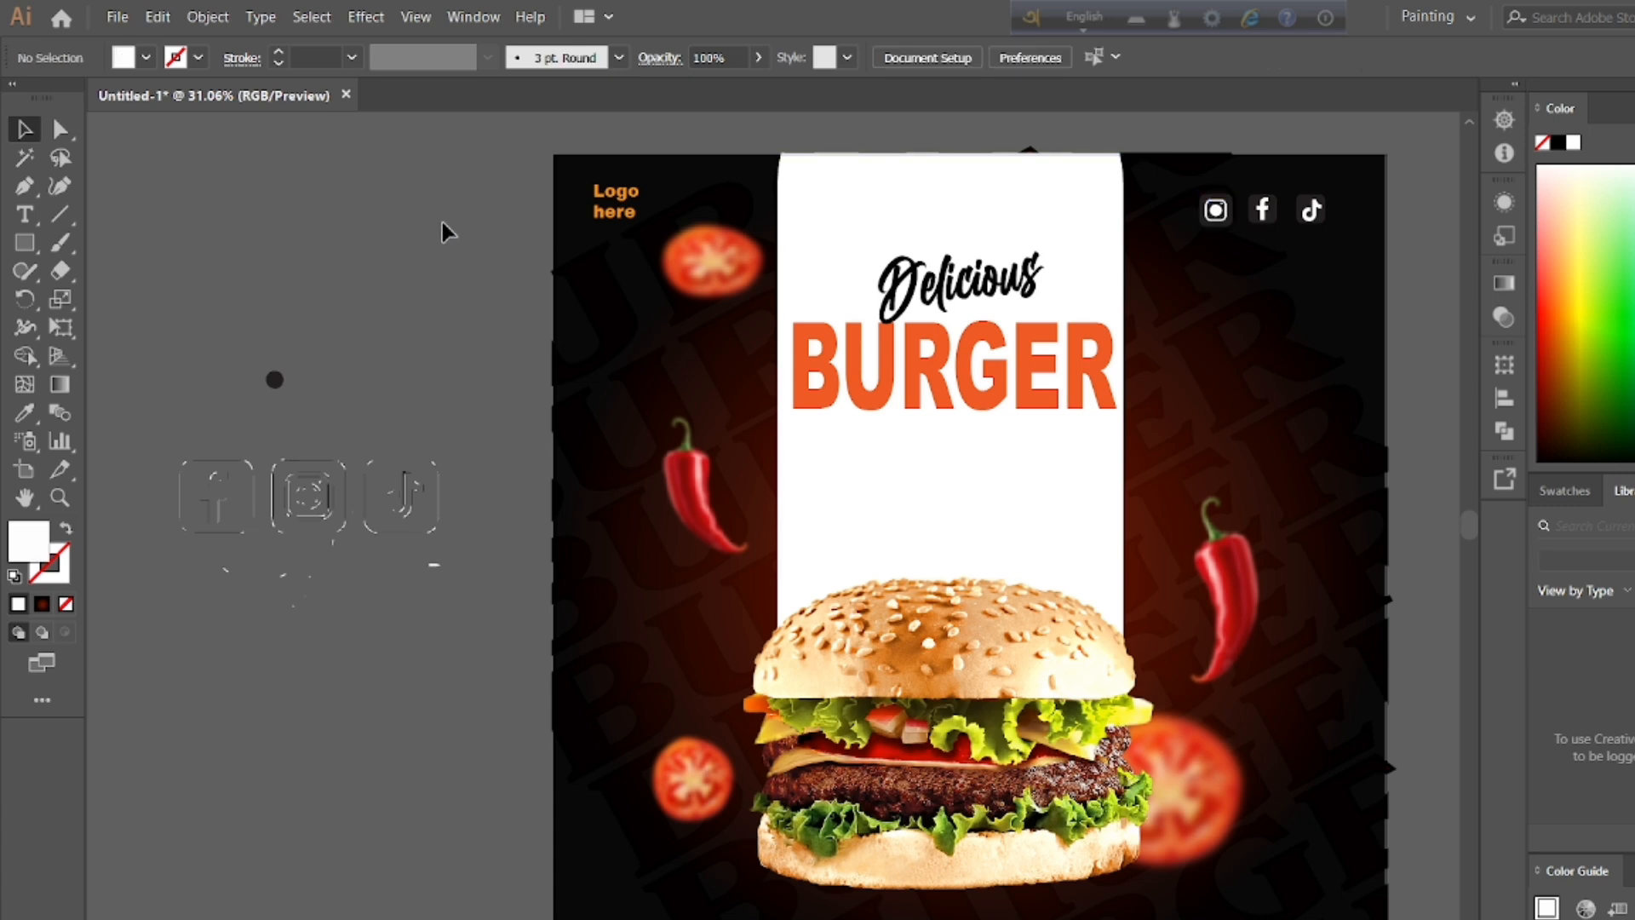
Step: Add a text line with a placeholder phone number on the empty canvas beside the poster's right edge
scroll(139, 664, down, 1)
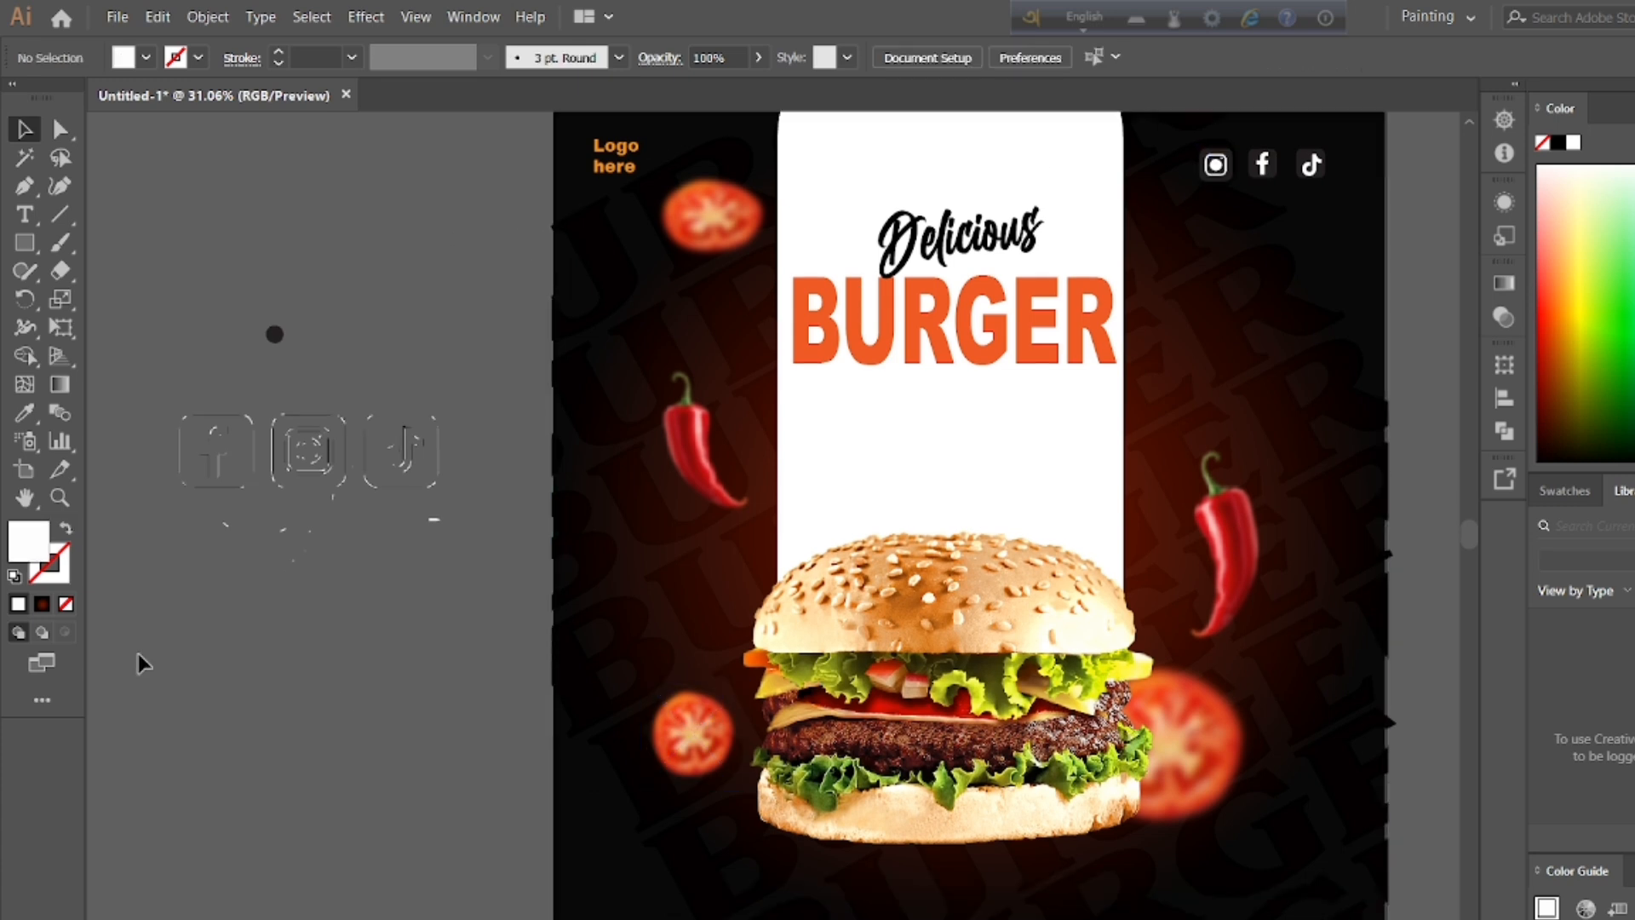
double_click(58, 497)
double_click(25, 497)
drag(810, 611, 600, 608)
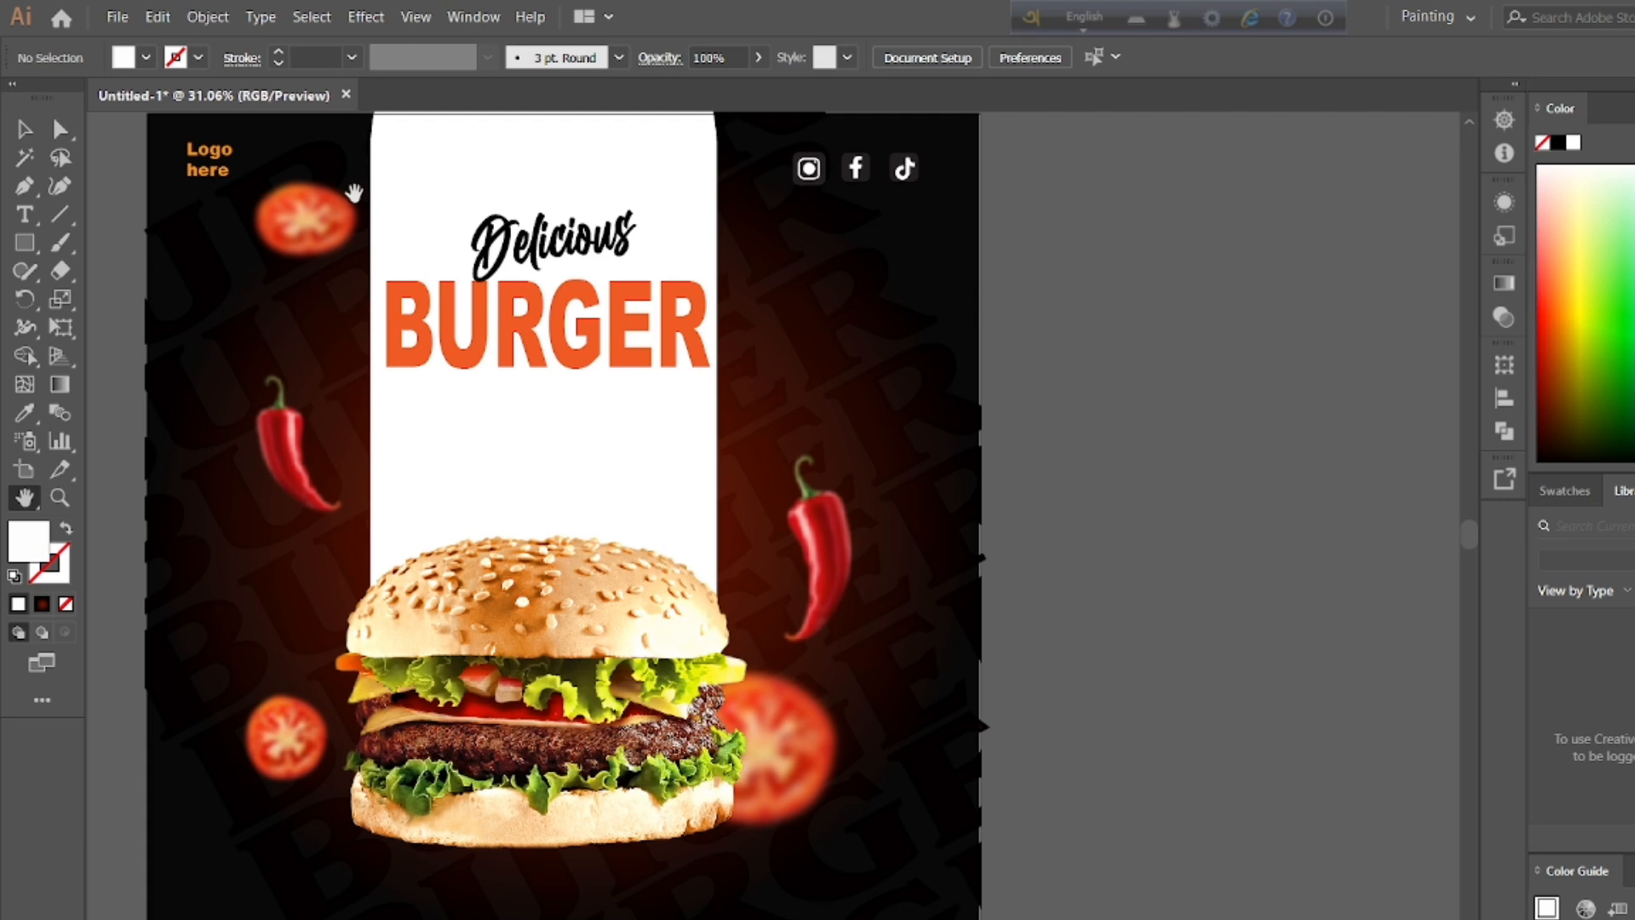
click(25, 214)
click(1104, 459)
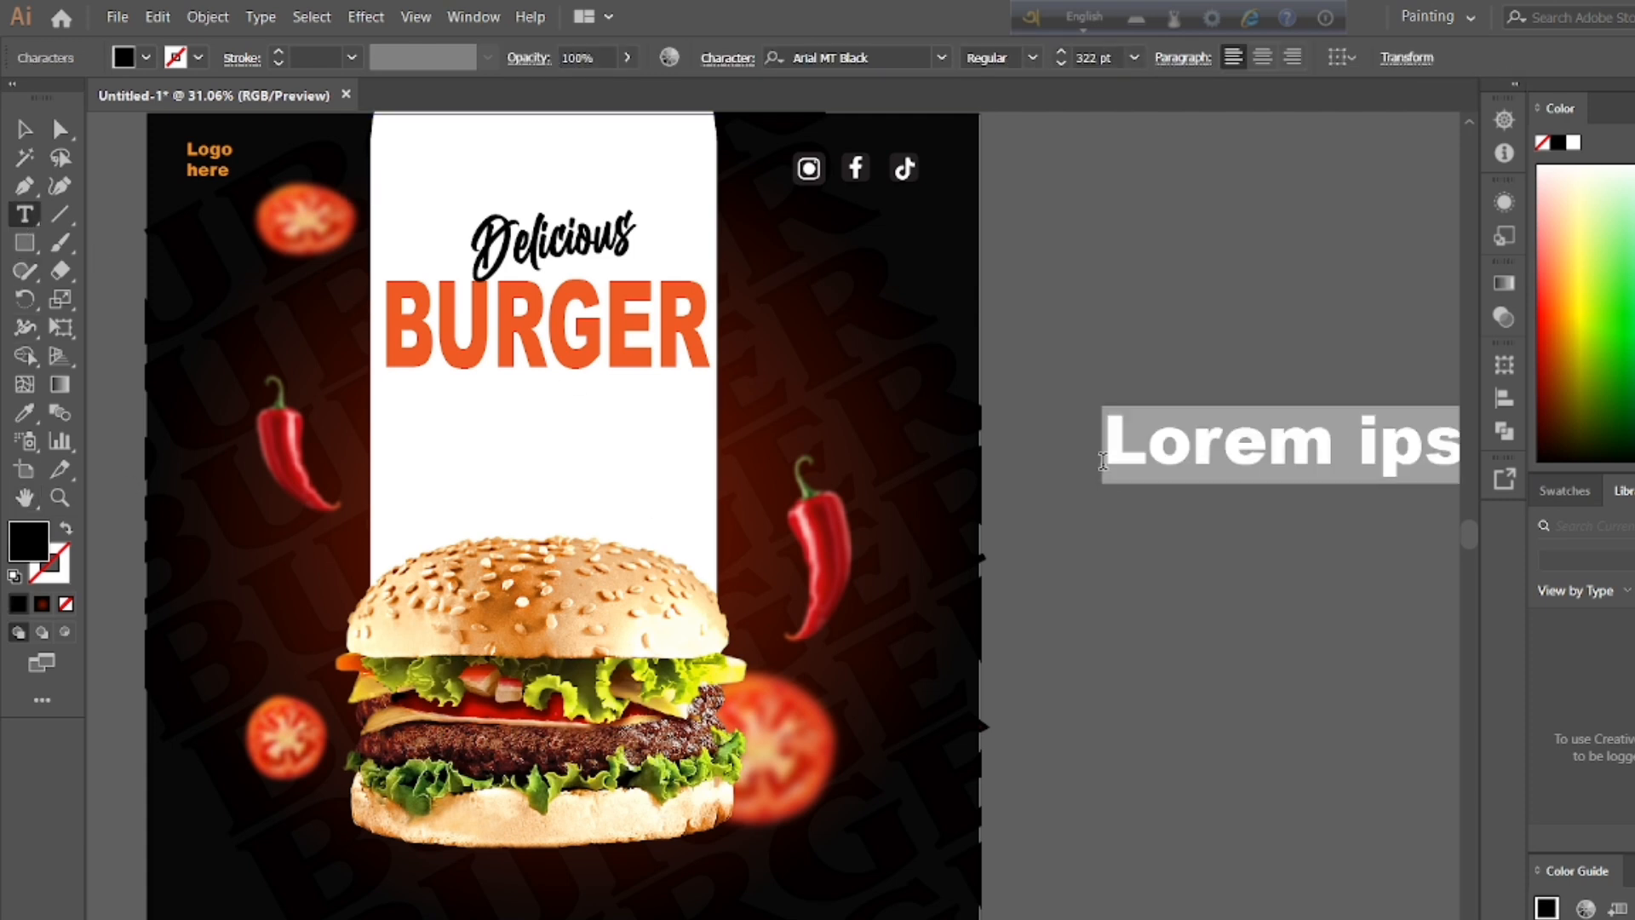
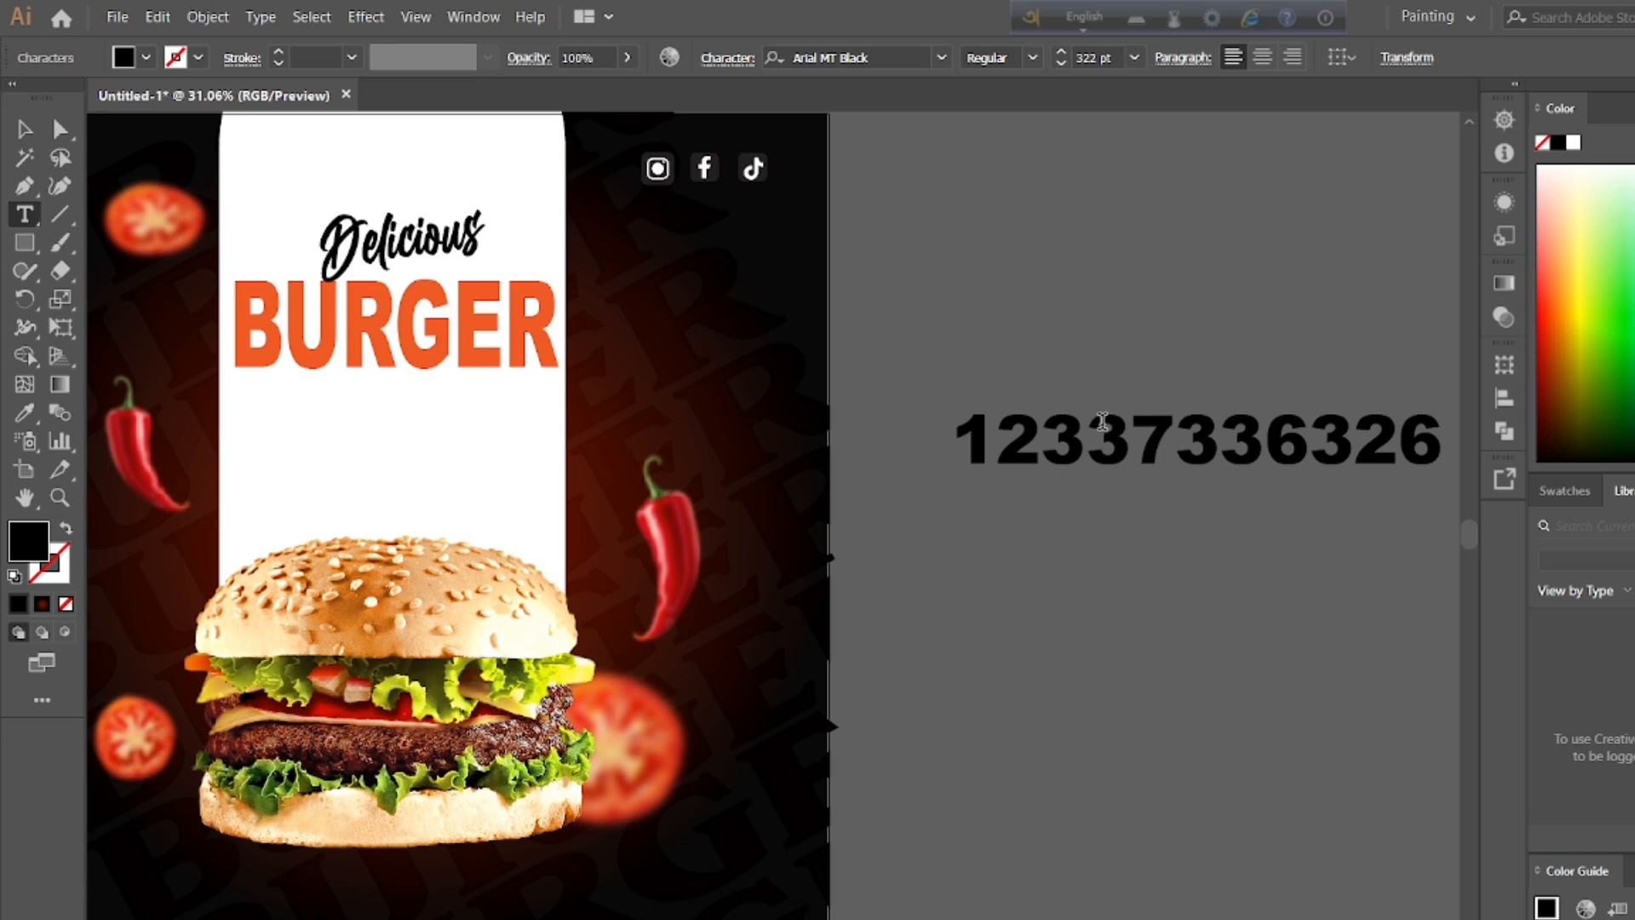
Step: Reduce the font size of the whole phone number text to 62 pt
key(ctrl+a)
click(1060, 63)
click(1060, 63)
click(1060, 63)
click(1060, 63)
click(1060, 63)
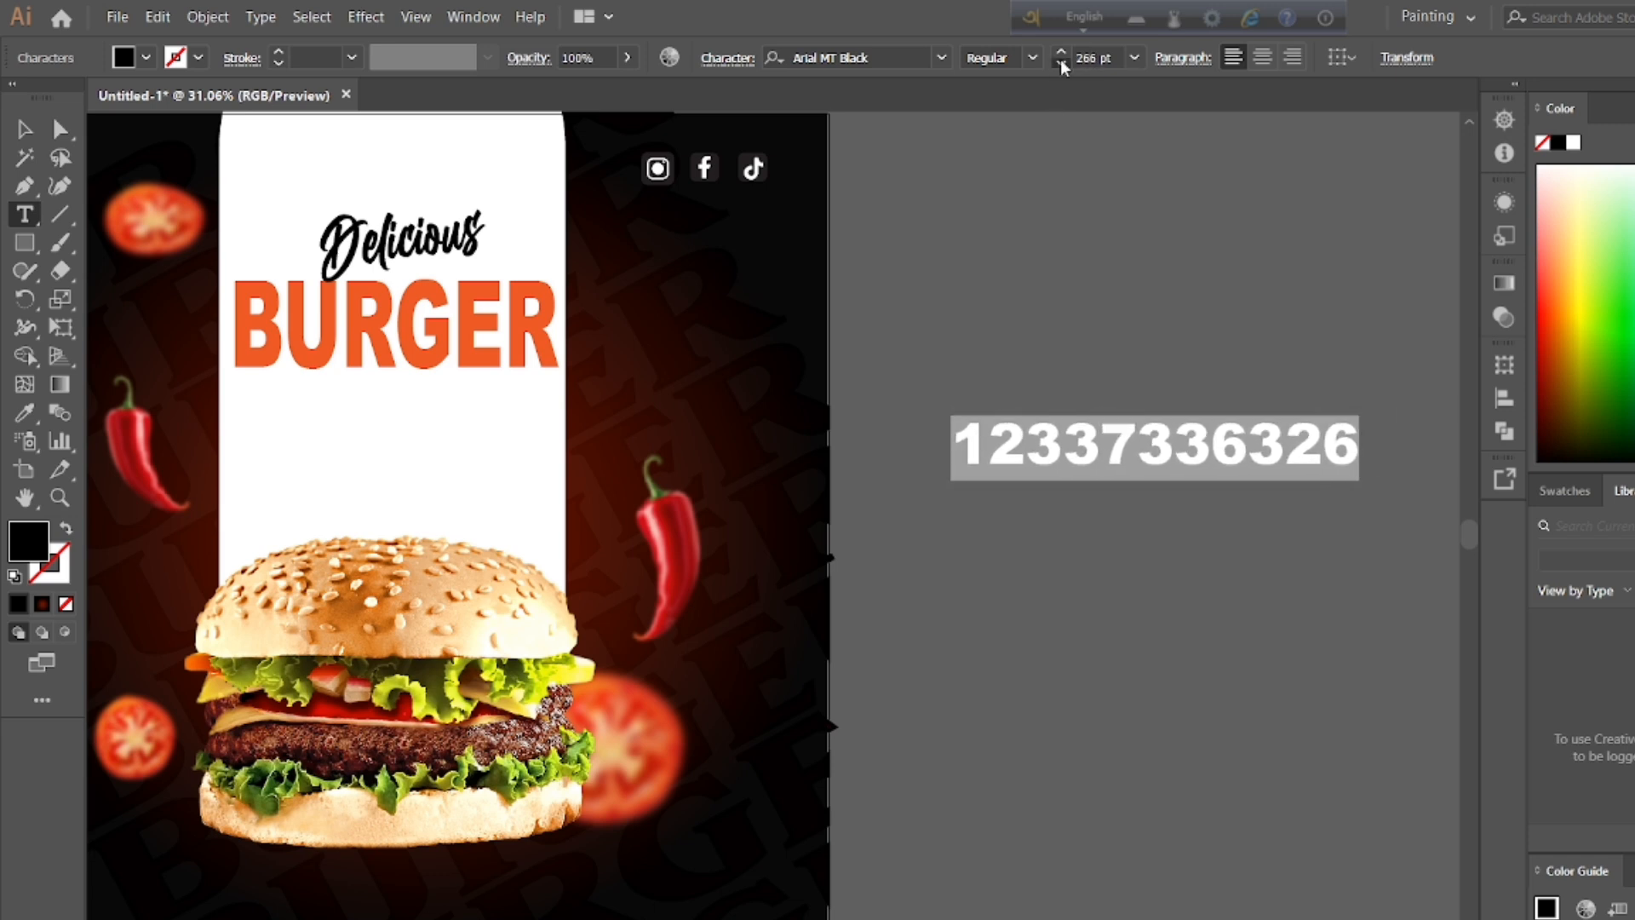
click(1060, 63)
click(1060, 63)
click(1060, 63)
click(1060, 63)
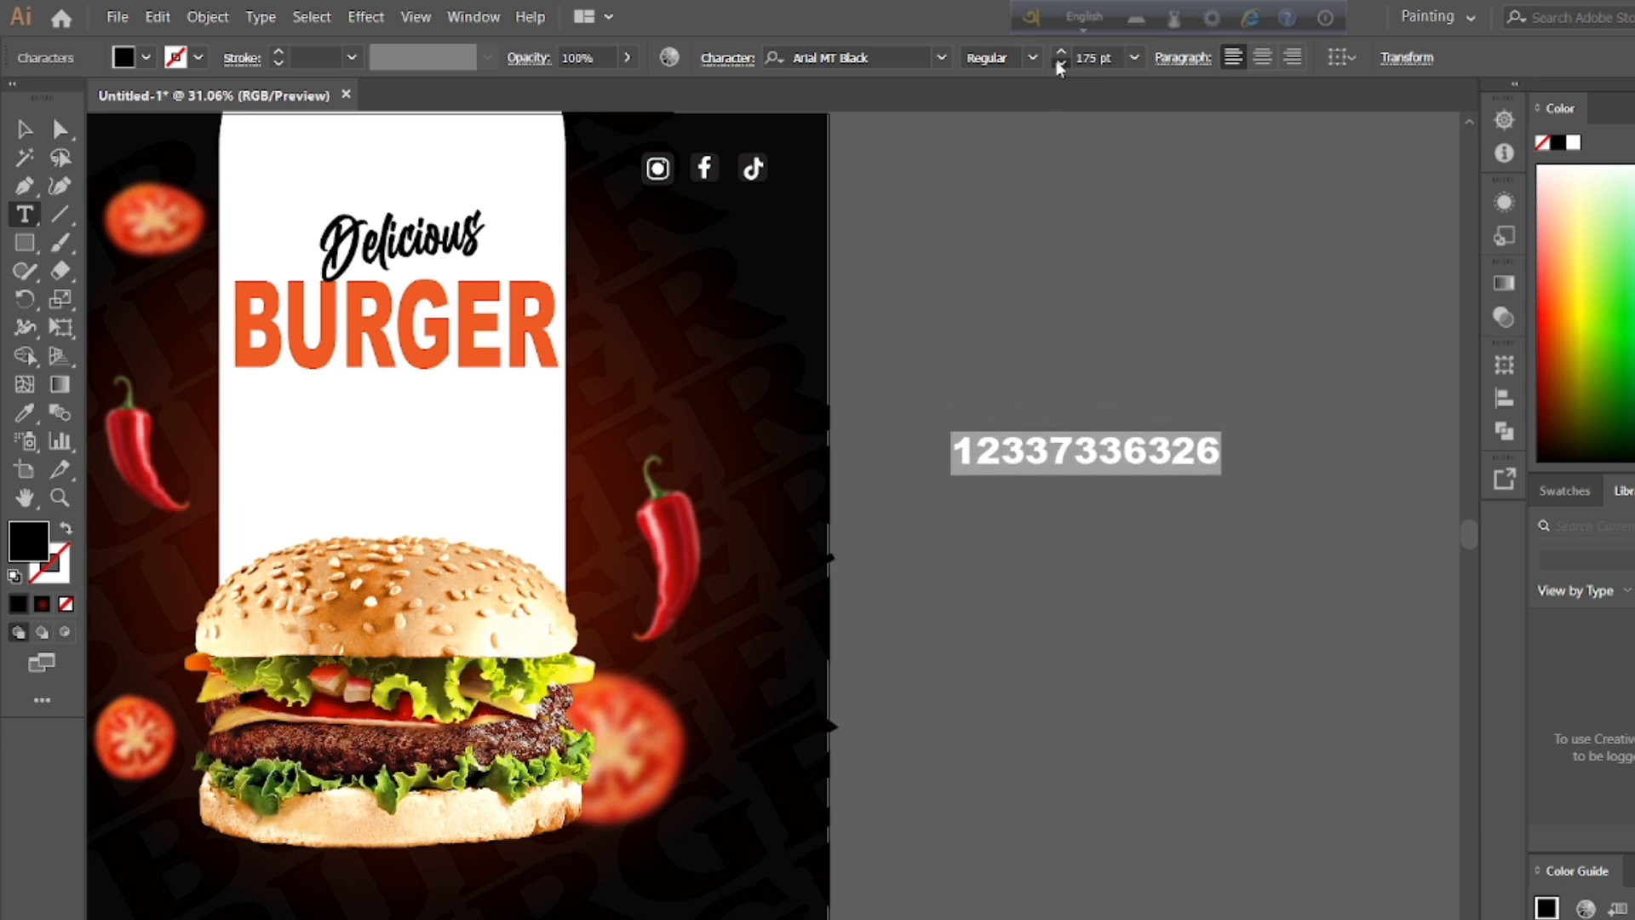
click(1060, 63)
click(1060, 63)
click(1060, 63)
click(1060, 63)
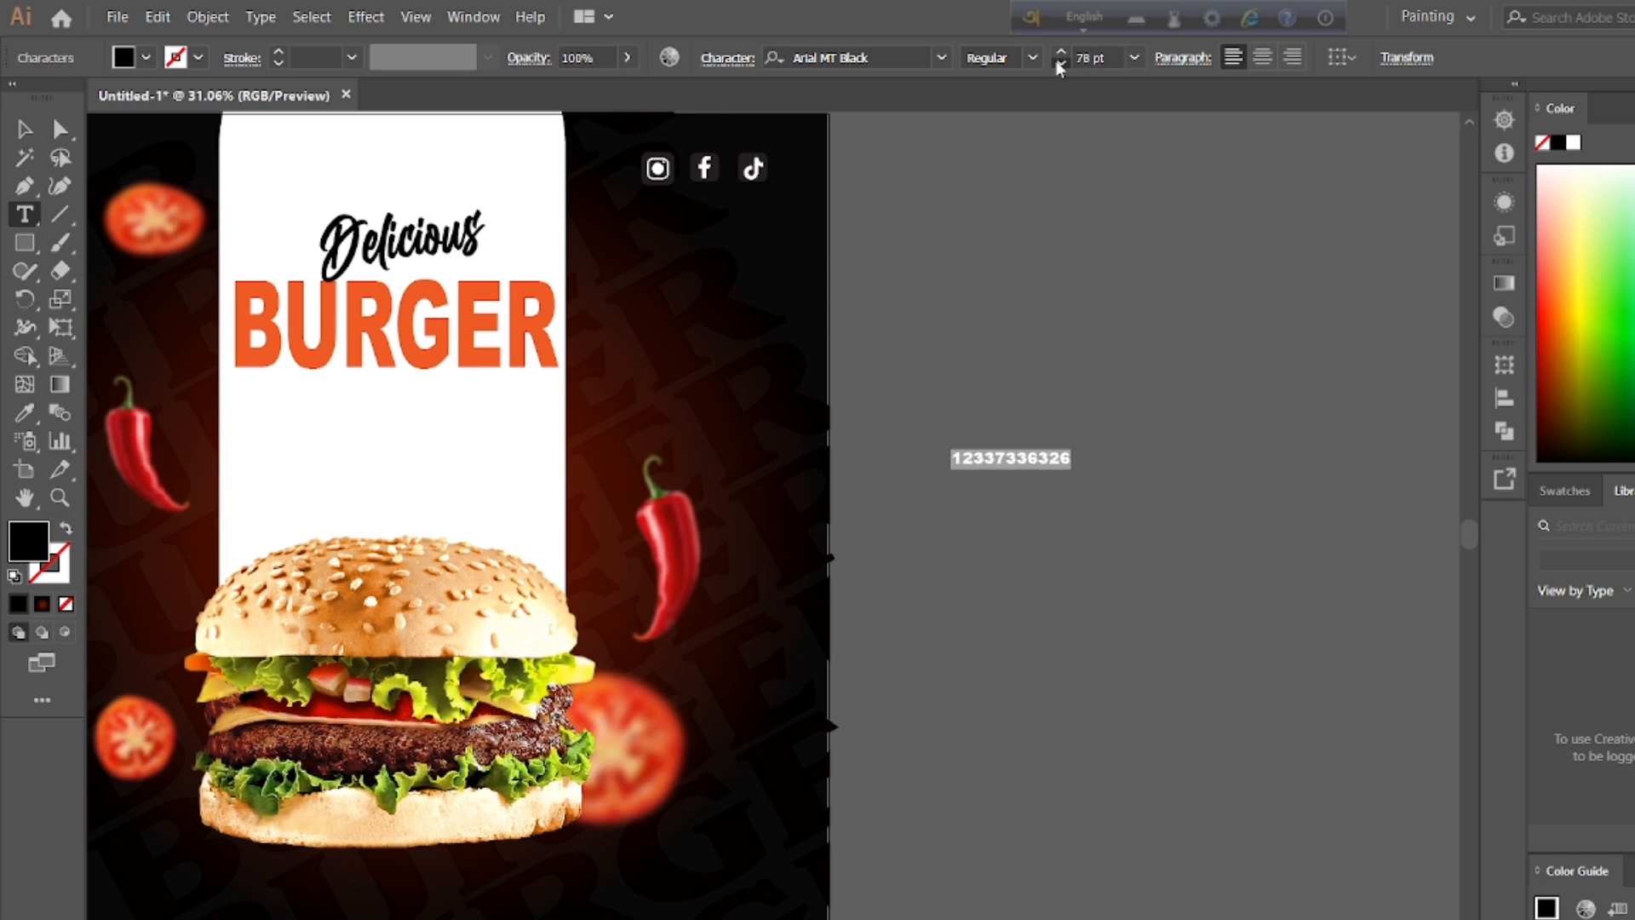
click(1060, 63)
Step: Apply the orange text style of "Logo here" to the phone number with the Eyedropper
scroll(1394, 630, up, 2)
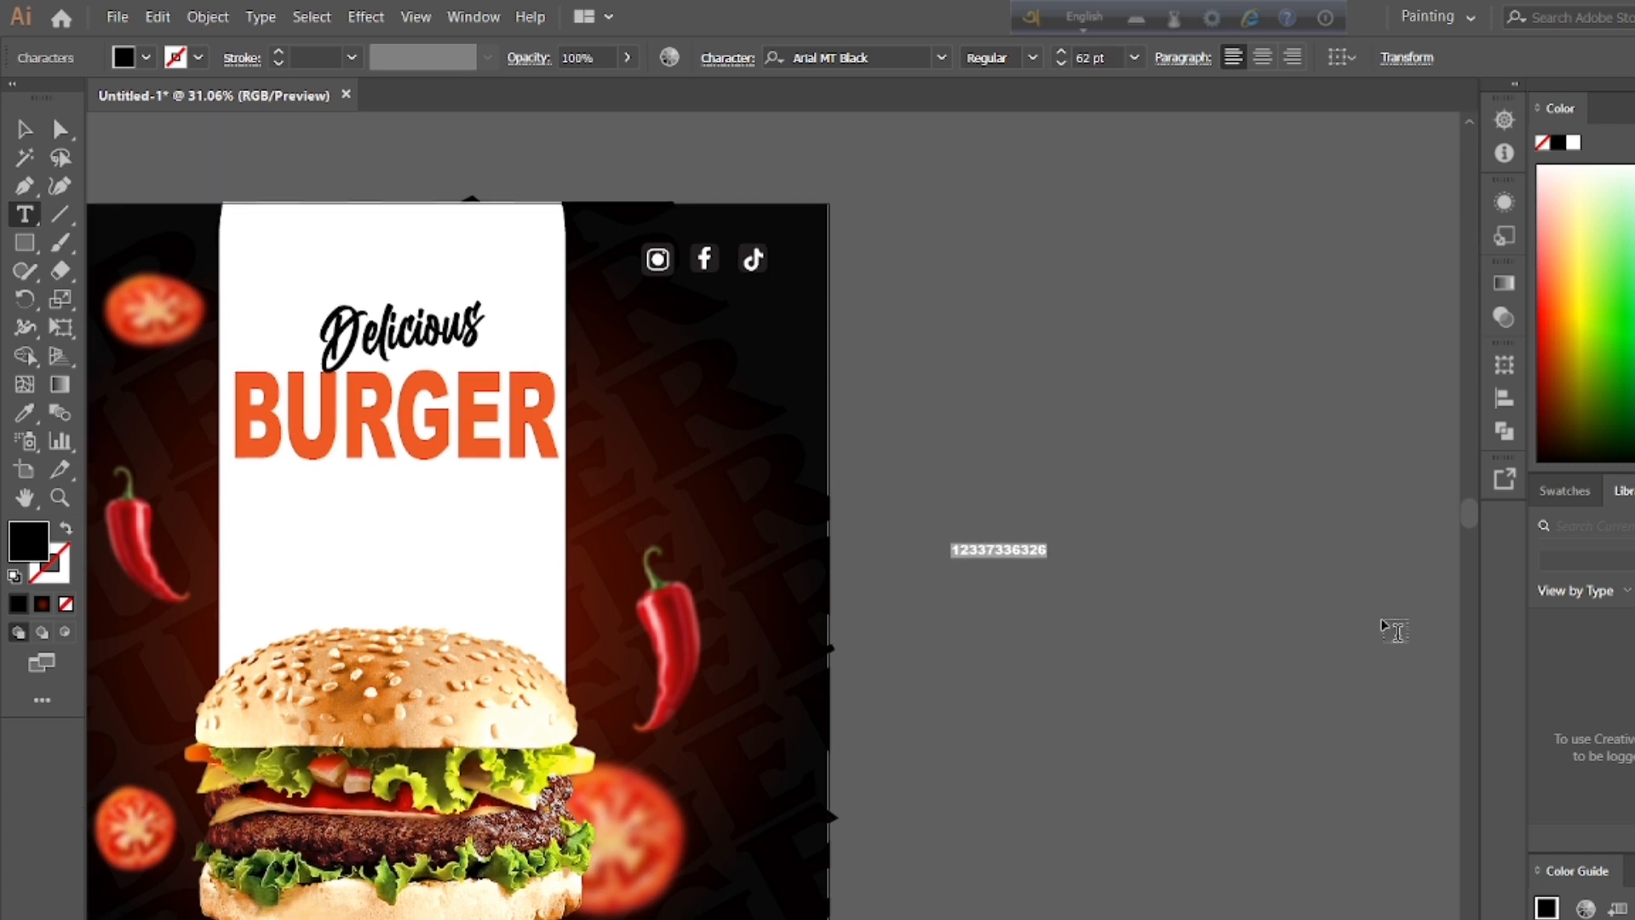
click(24, 497)
drag(249, 537, 394, 522)
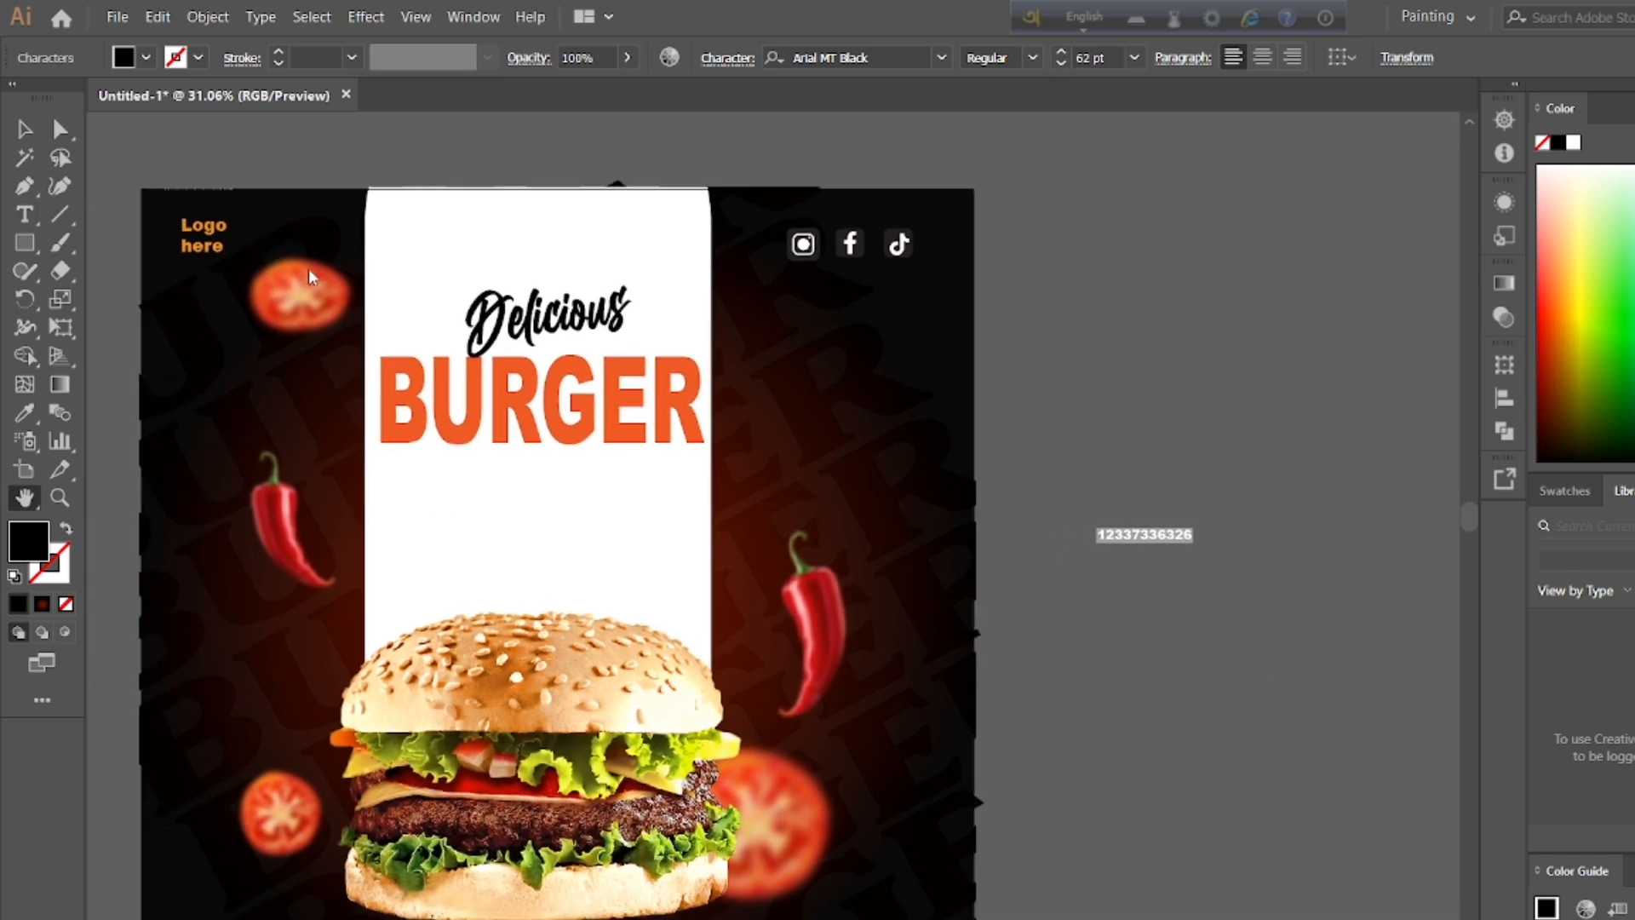
double_click(24, 413)
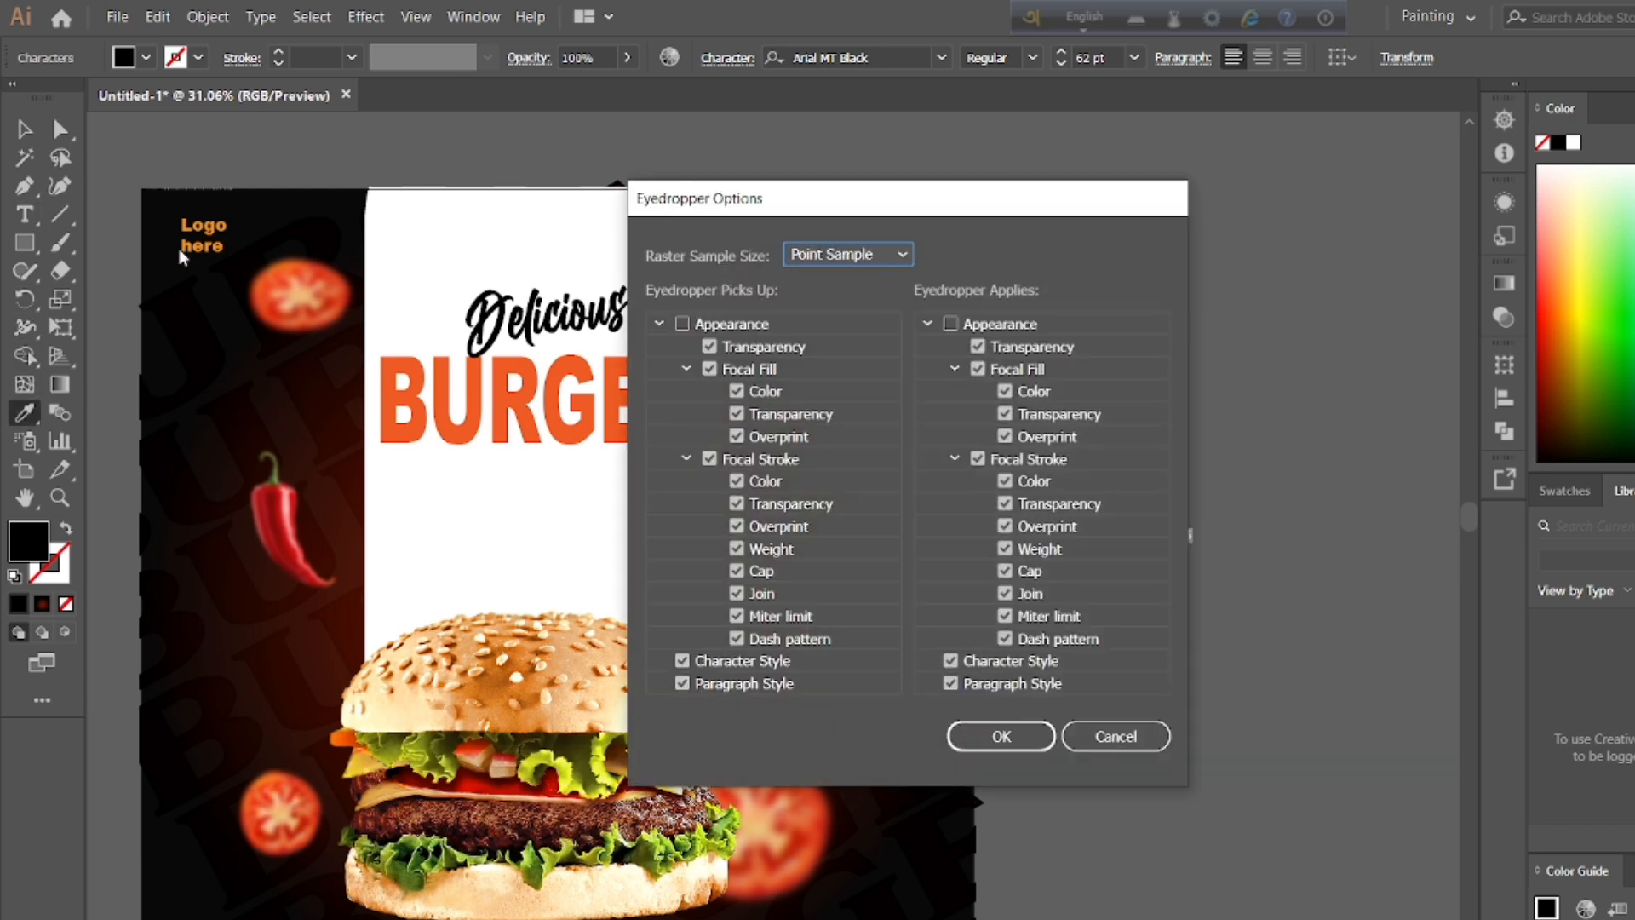
click(993, 733)
click(184, 223)
key(v)
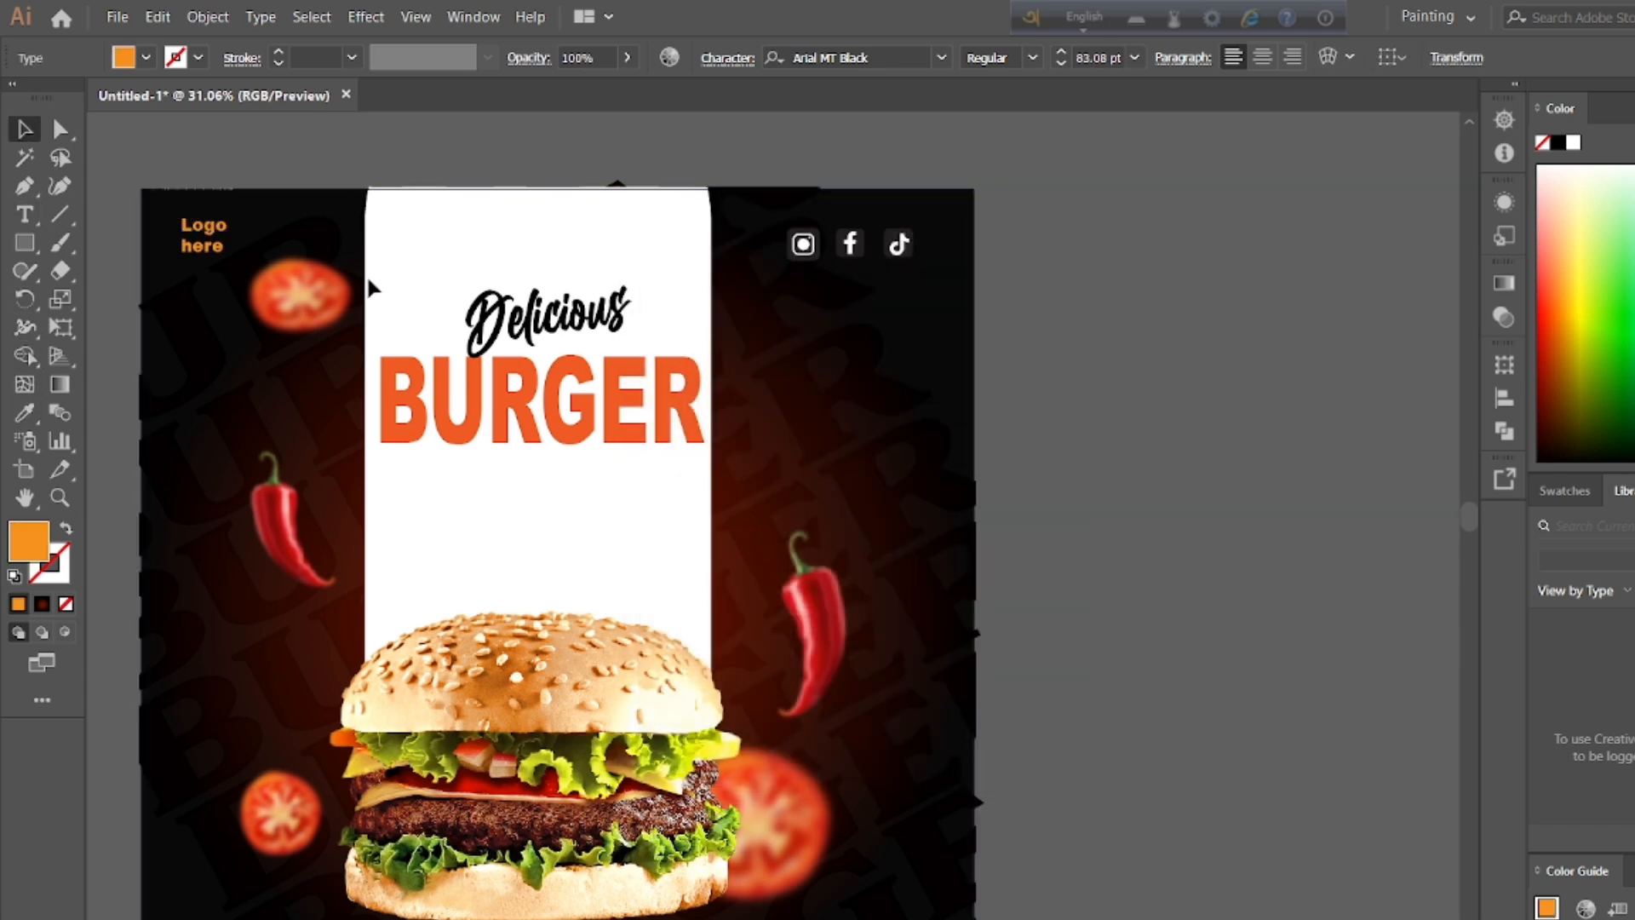
key(Return)
key(Escape)
Step: Move the phone number into the poster's lower-left corner, aligned under the logo placeholder
scroll(1306, 602, down, 2)
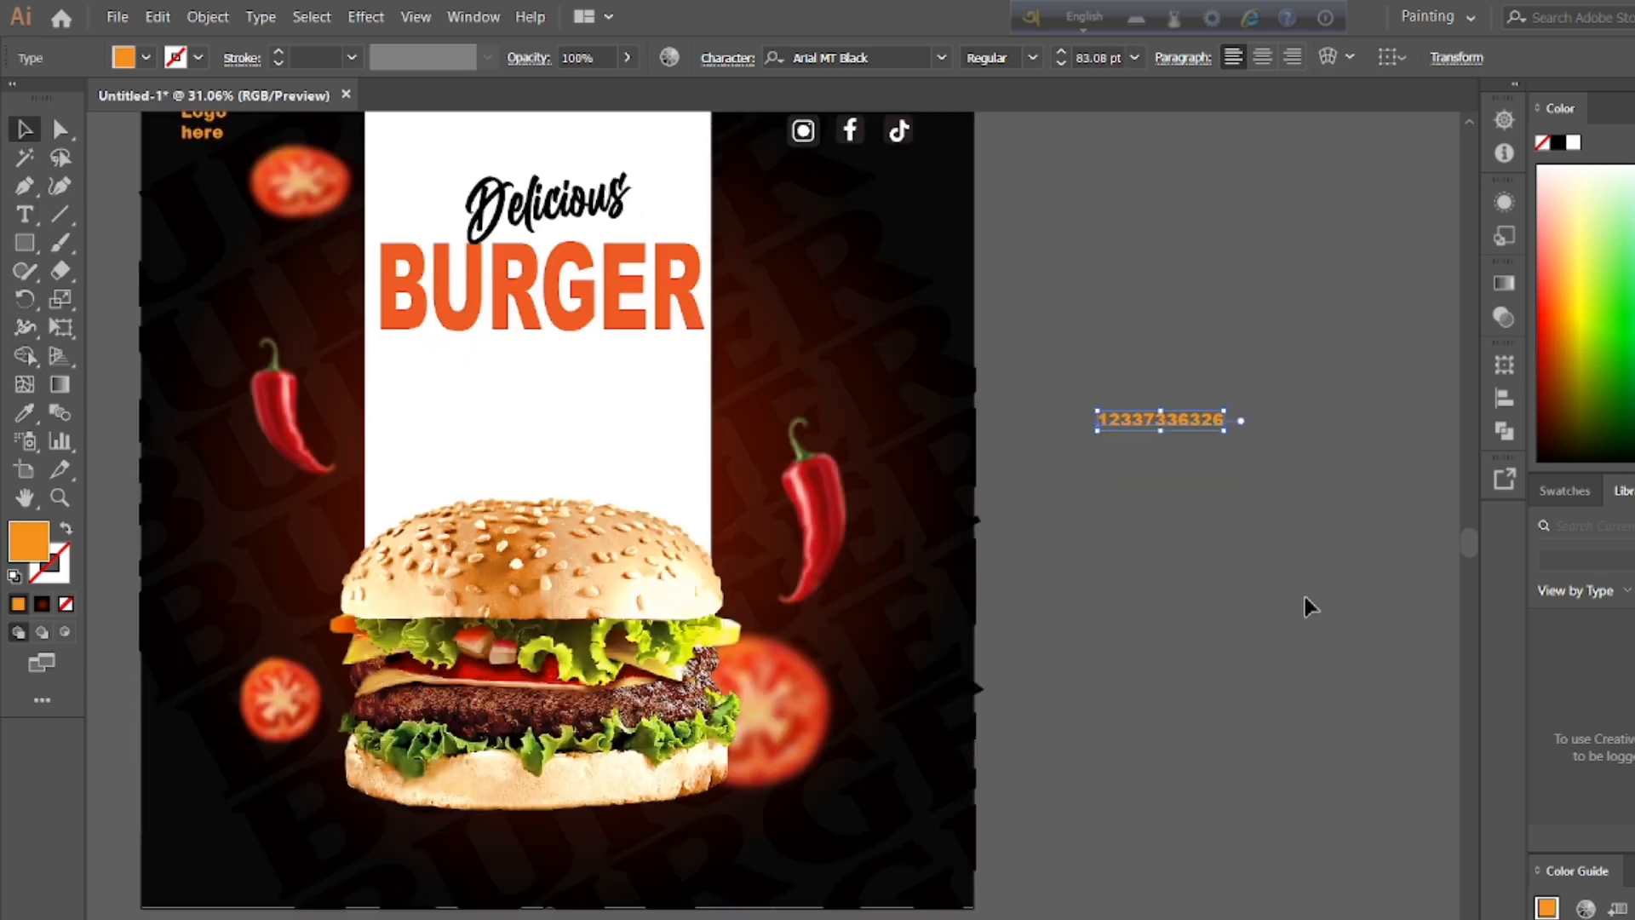
drag(1187, 420, 270, 860)
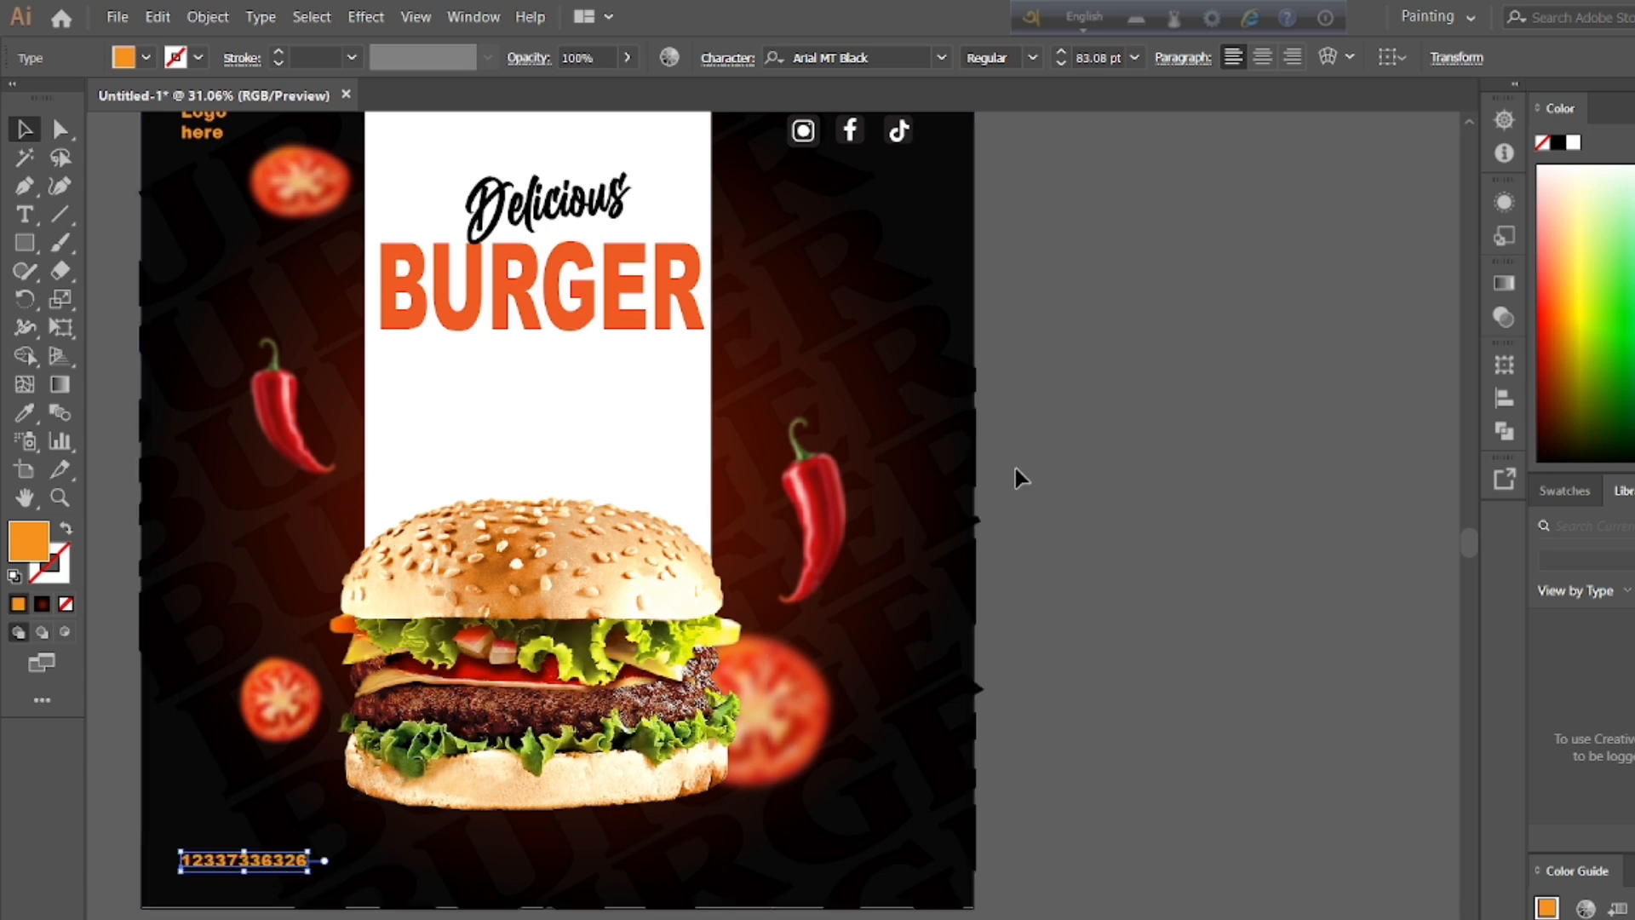
click(1229, 349)
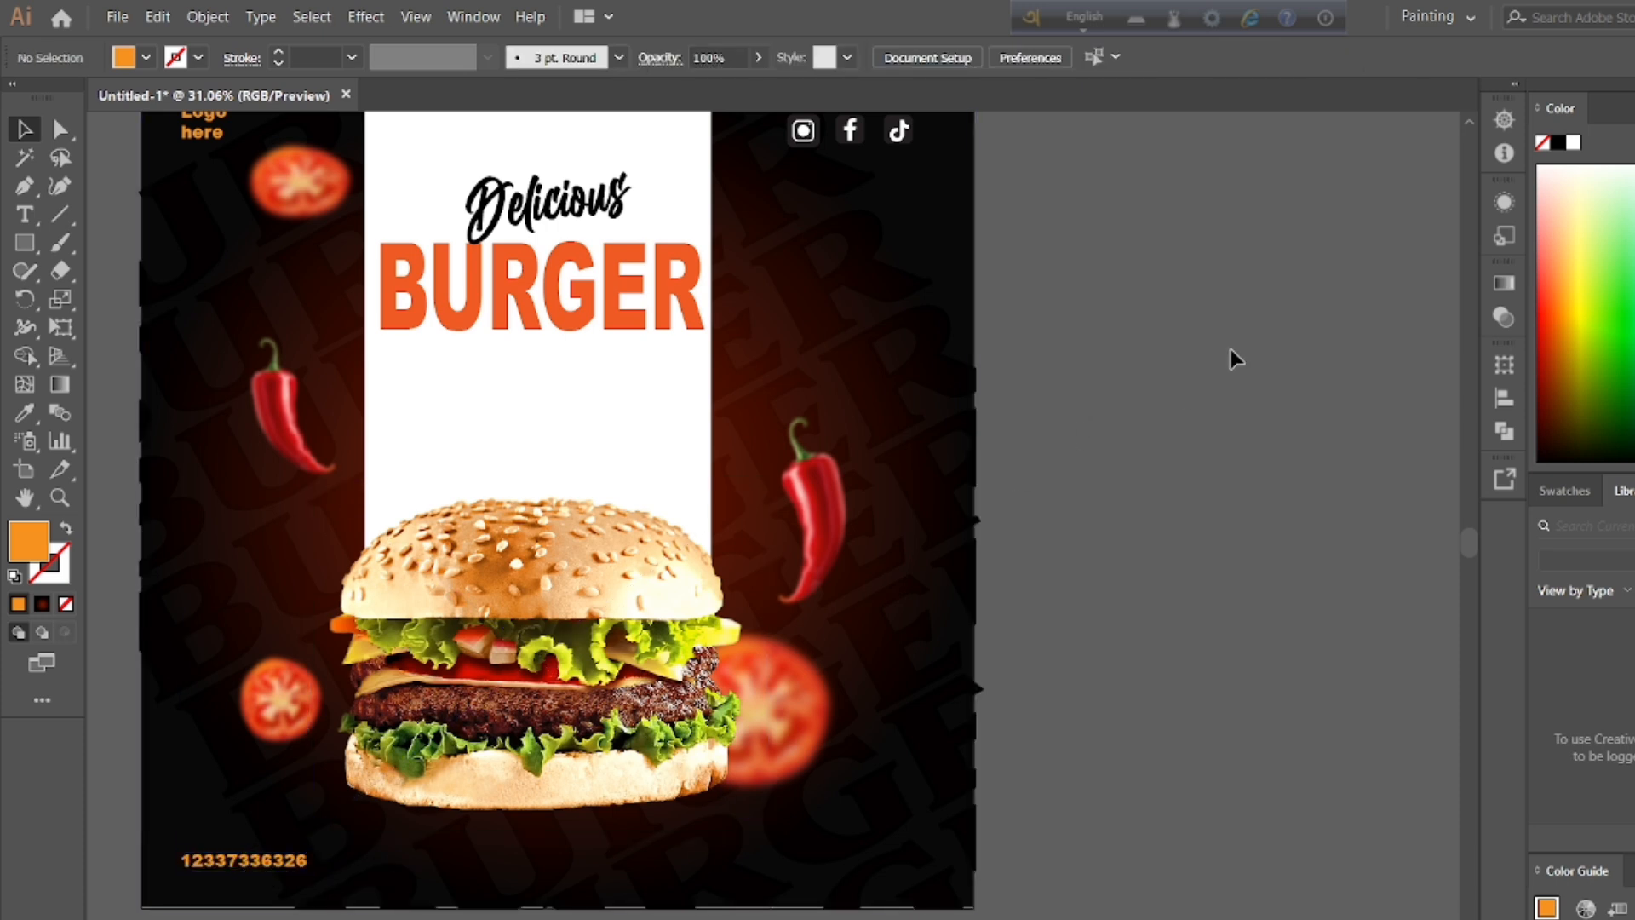
Step: Draw an orange rectangle about 636 by 182 px on the empty canvas beside the poster
click(24, 242)
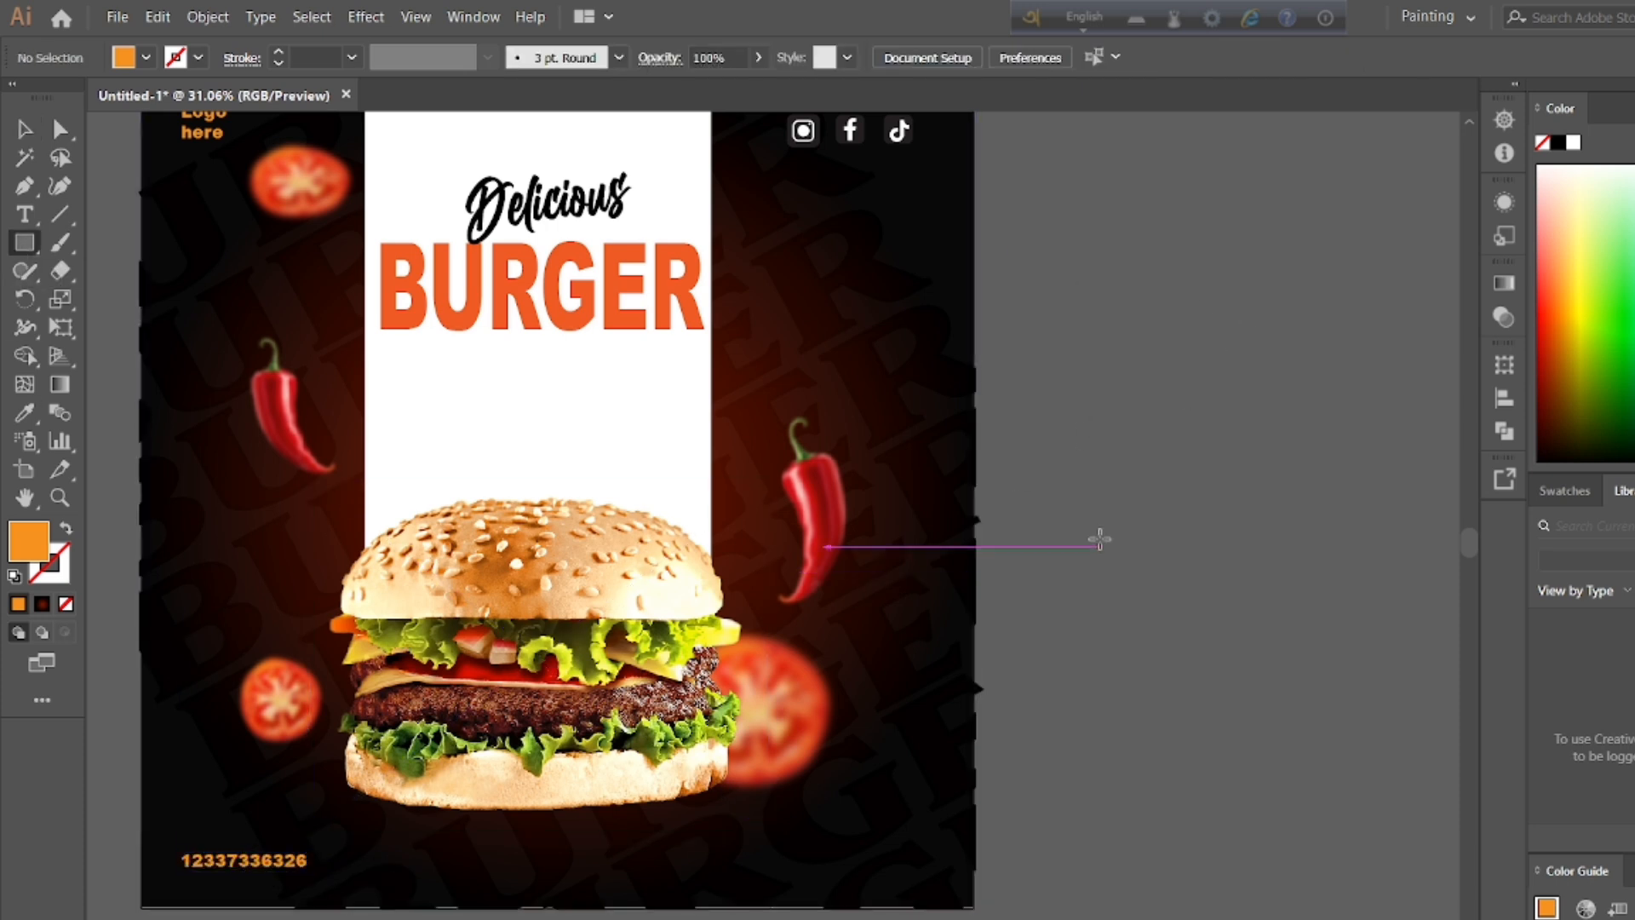
drag(1094, 521, 1227, 559)
click(1303, 517)
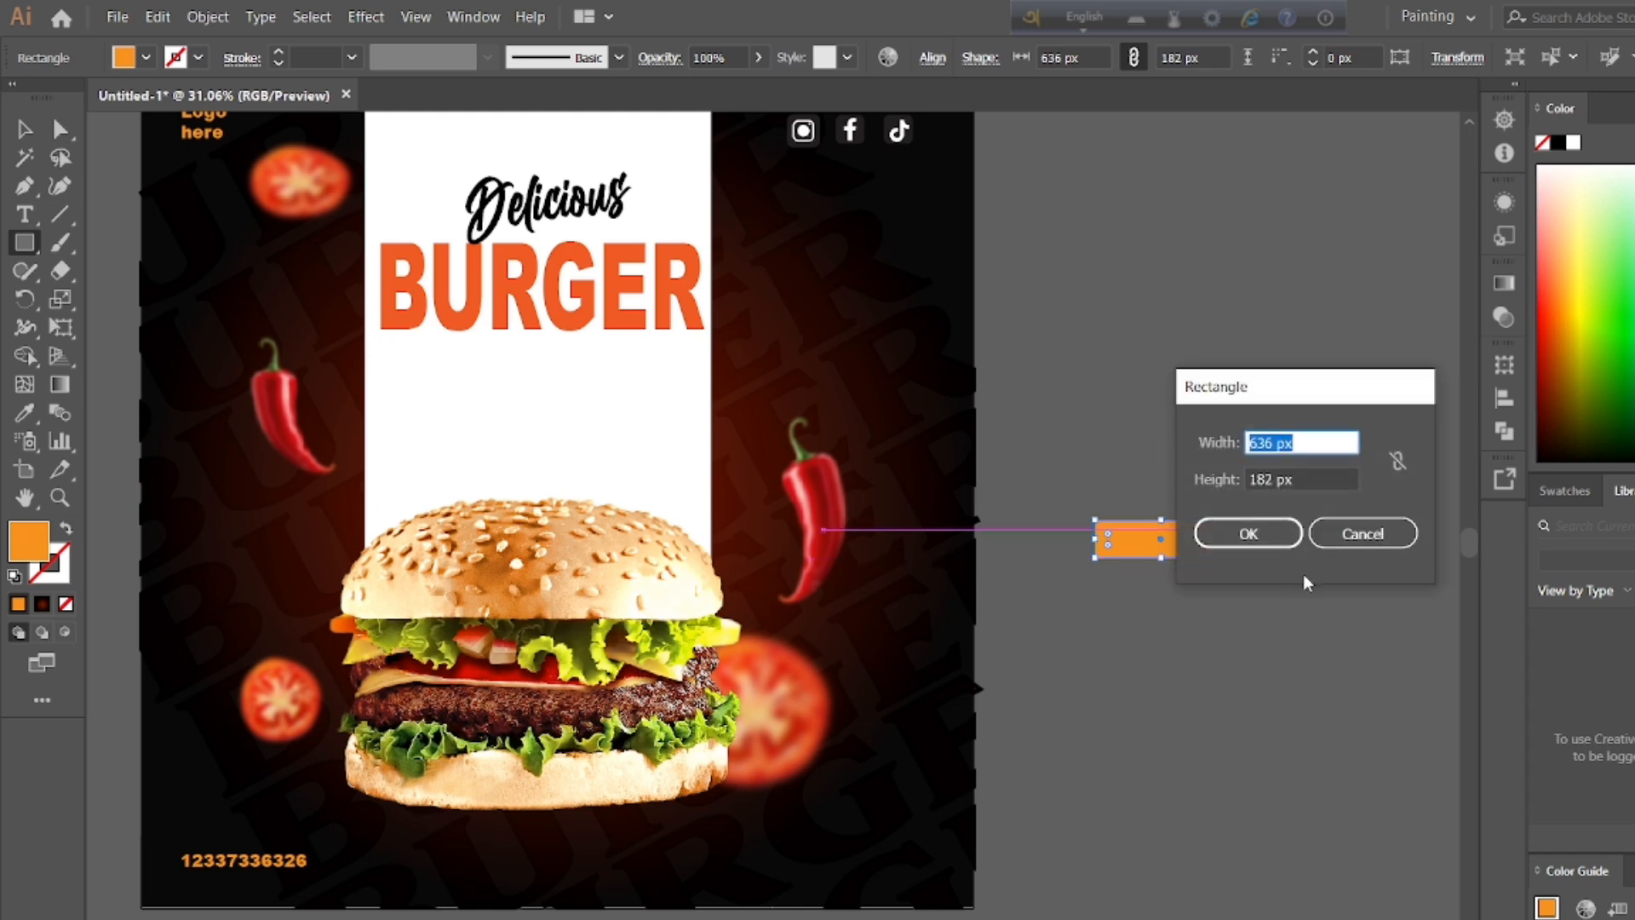
click(1377, 534)
Step: Round the orange rectangle's corners to a 91 px radius to form a pill-shaped button
click(30, 133)
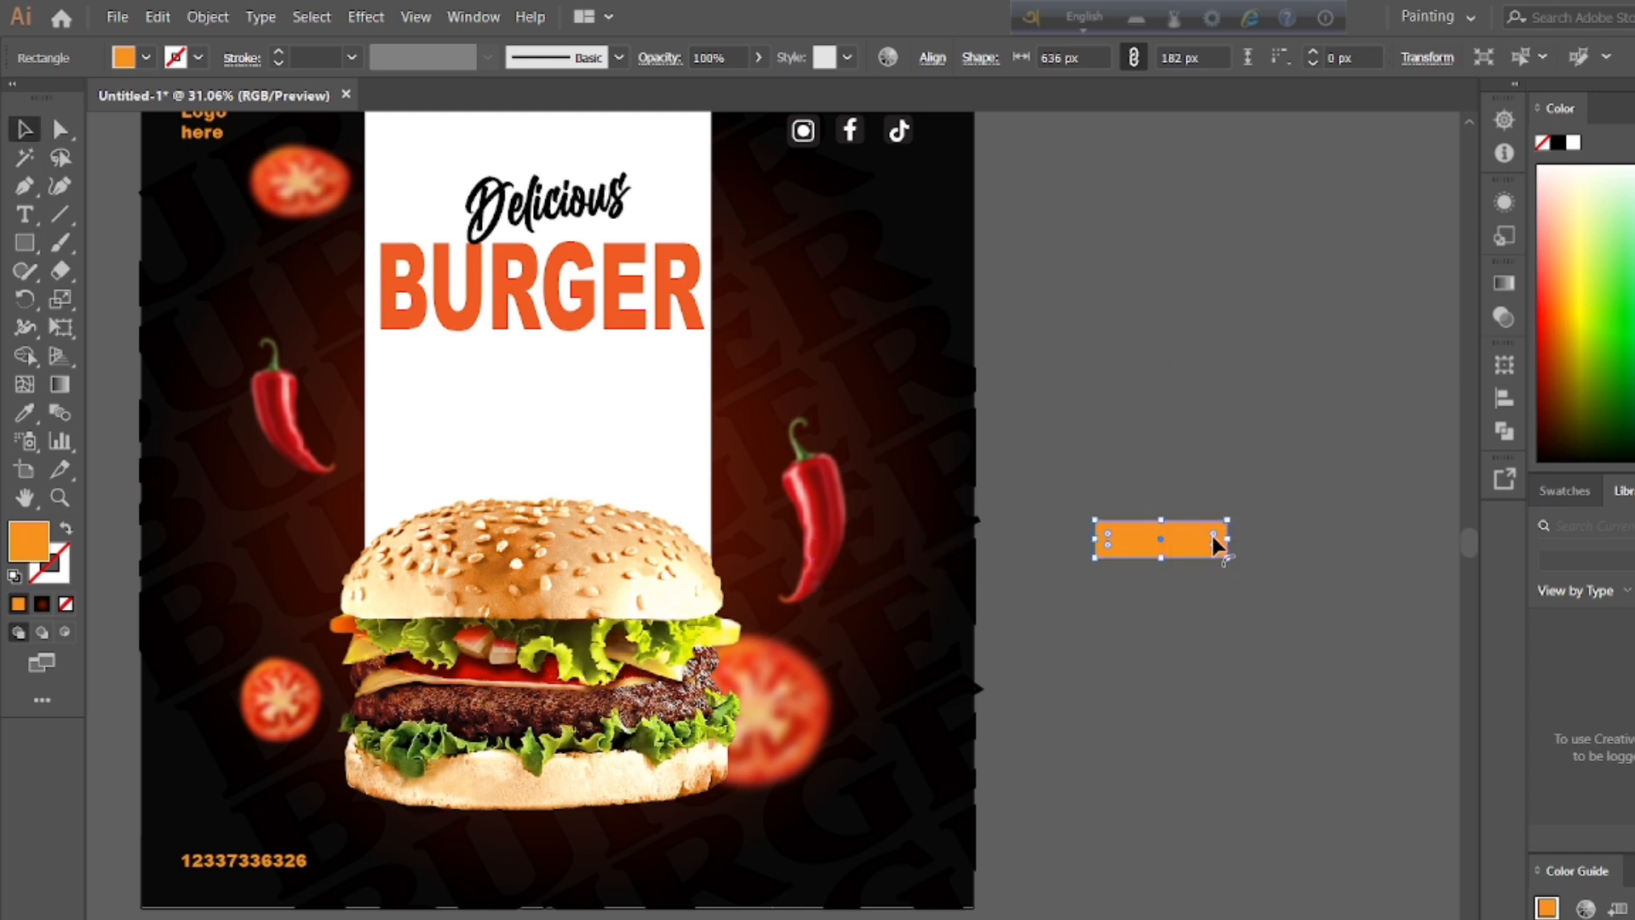
drag(1213, 535, 1202, 545)
double_click(24, 130)
click(998, 913)
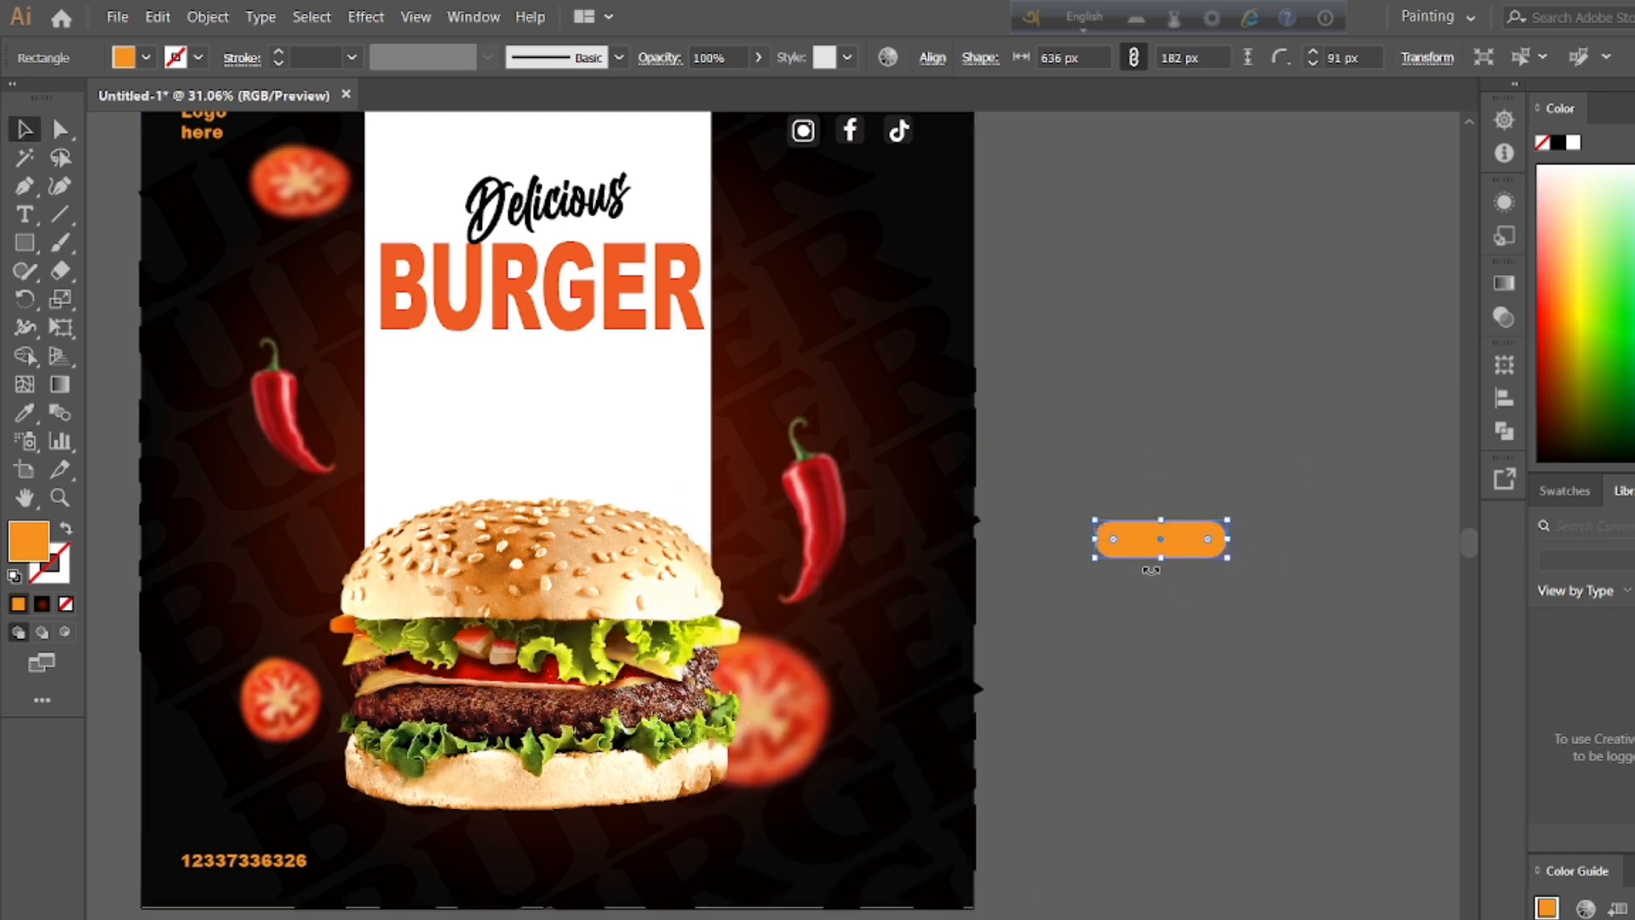
Step: Add a black text line reading ORDER NOW above the orange button
key(t)
click(1111, 356)
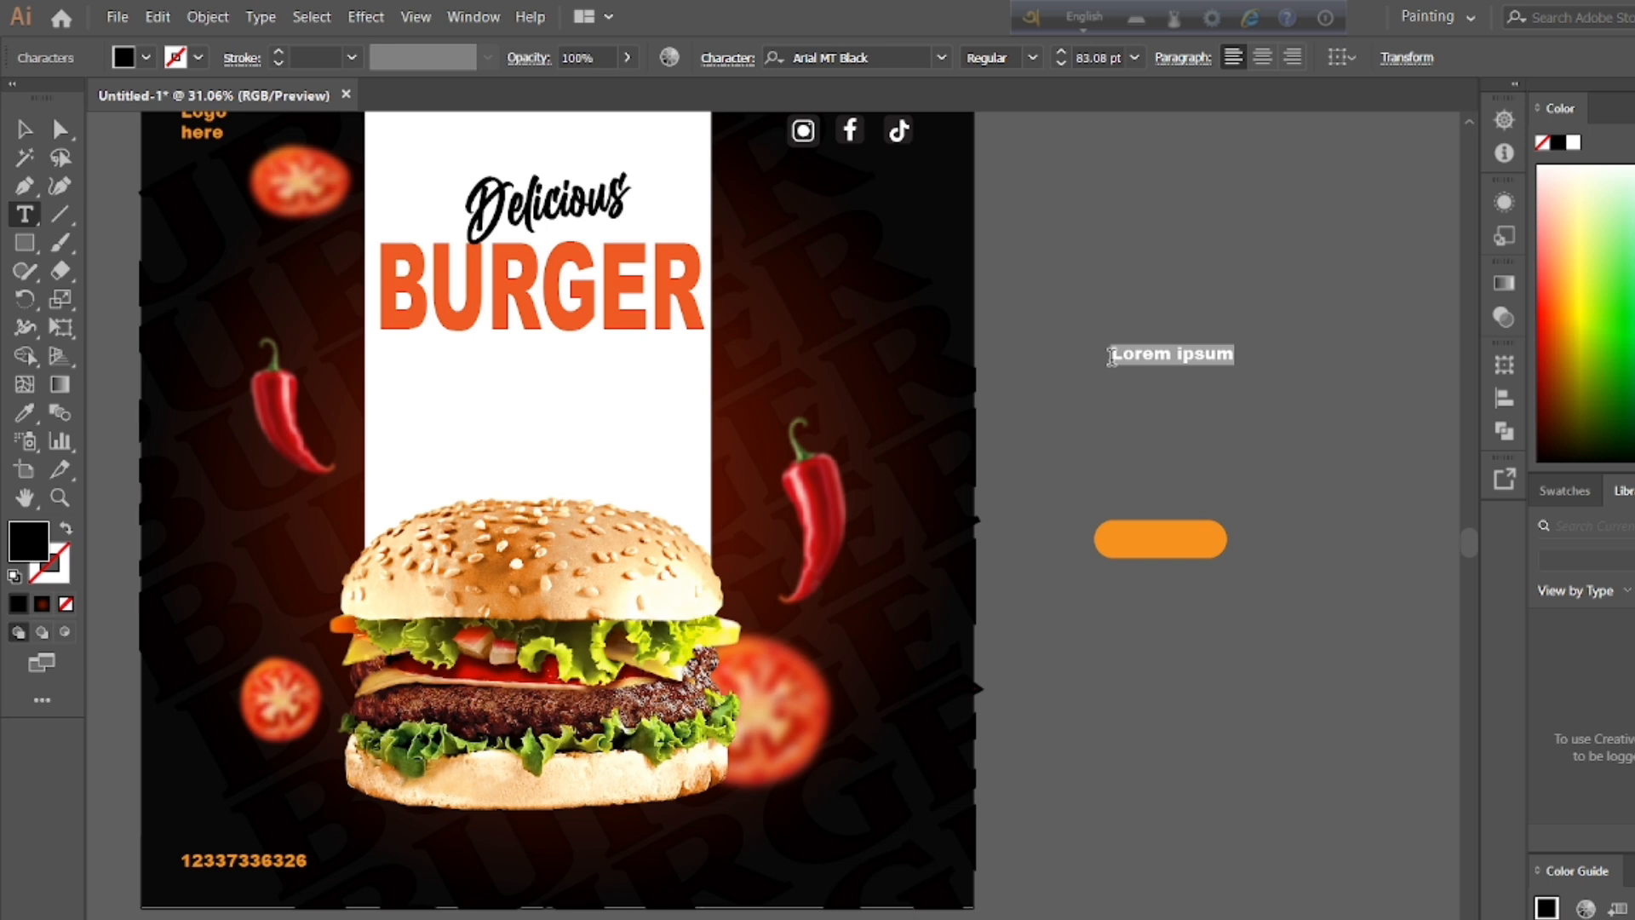
text(ORDER NOW)
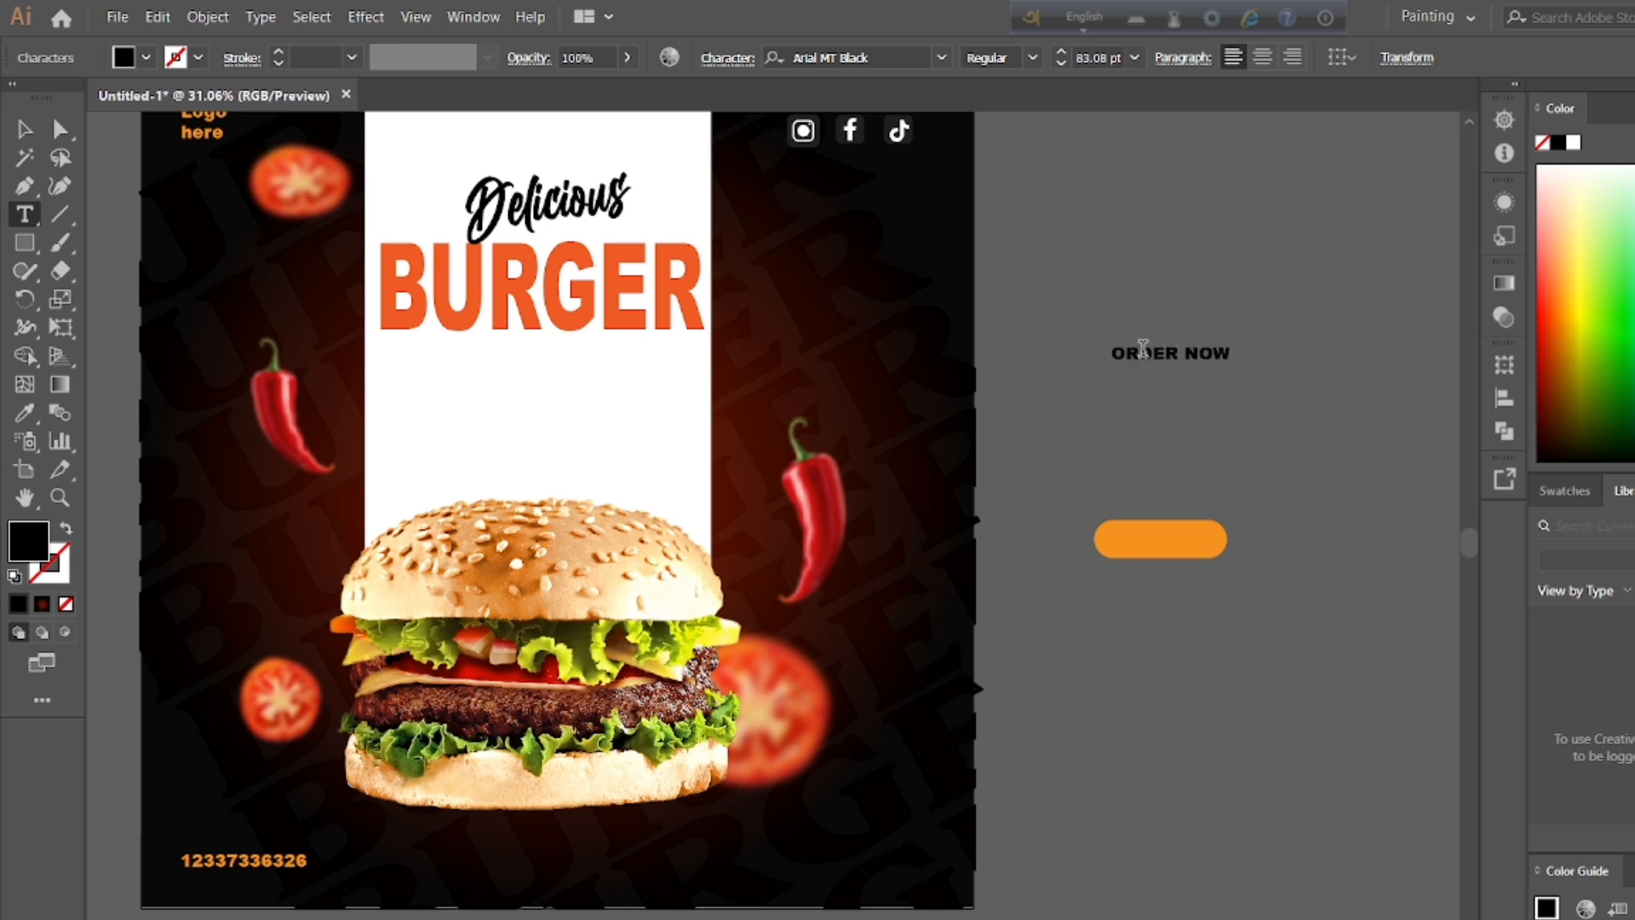
key(ctrl+a)
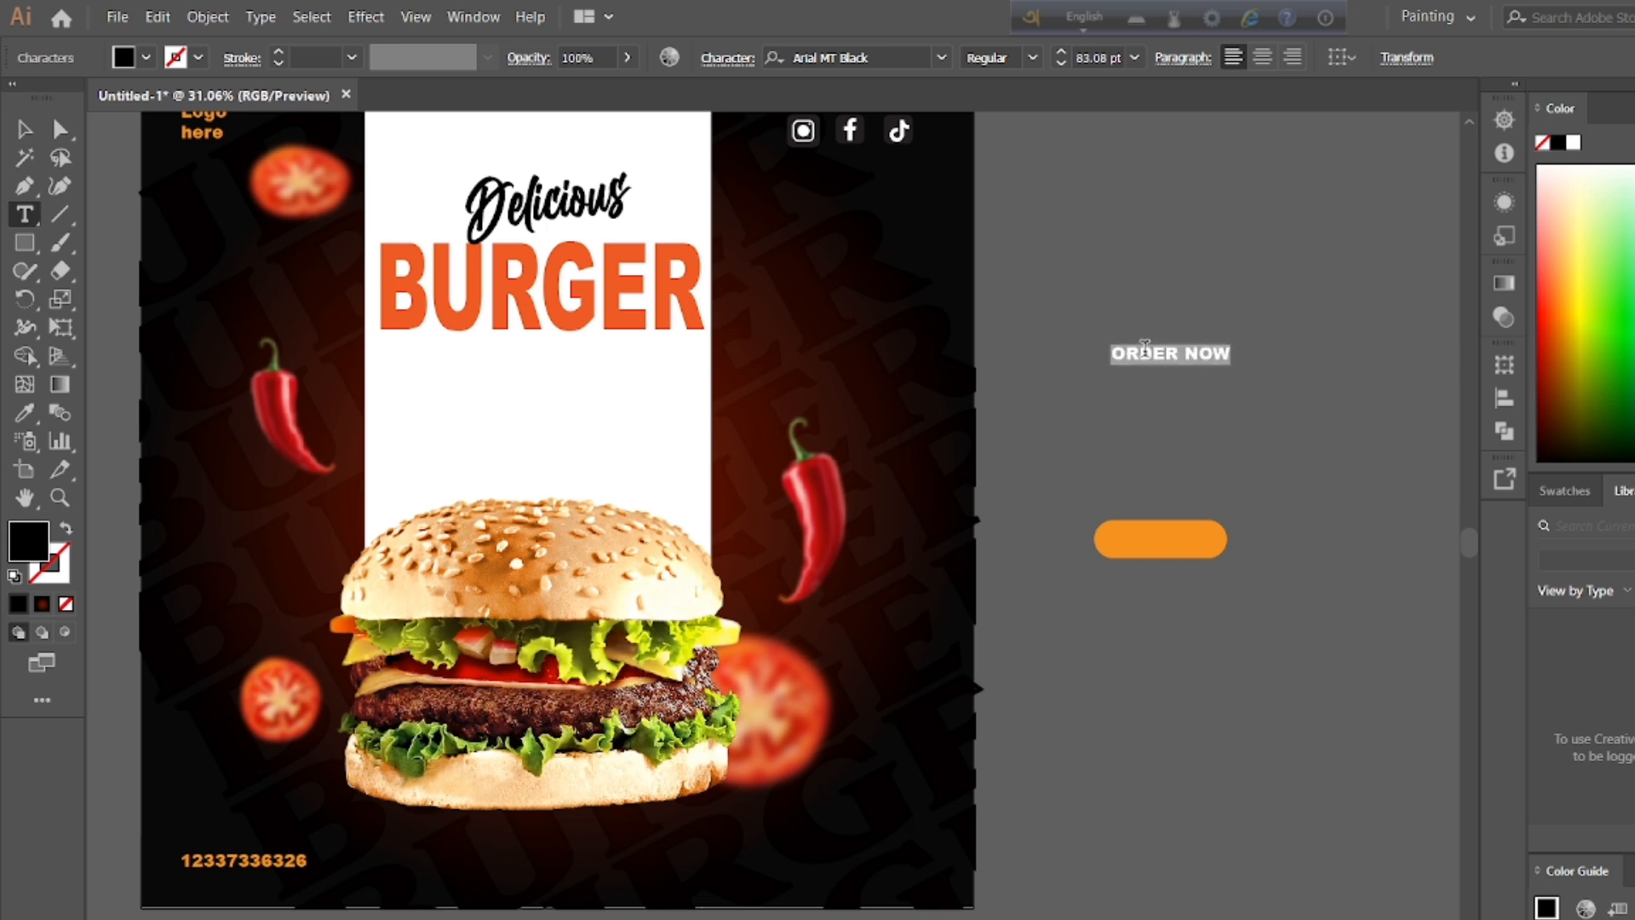
Step: Center the ORDER NOW text on the orange button and scale it down slightly to fit
drag(1230, 364, 1176, 537)
double_click(1180, 460)
key(ctrl+a)
double_click(23, 129)
key(Escape)
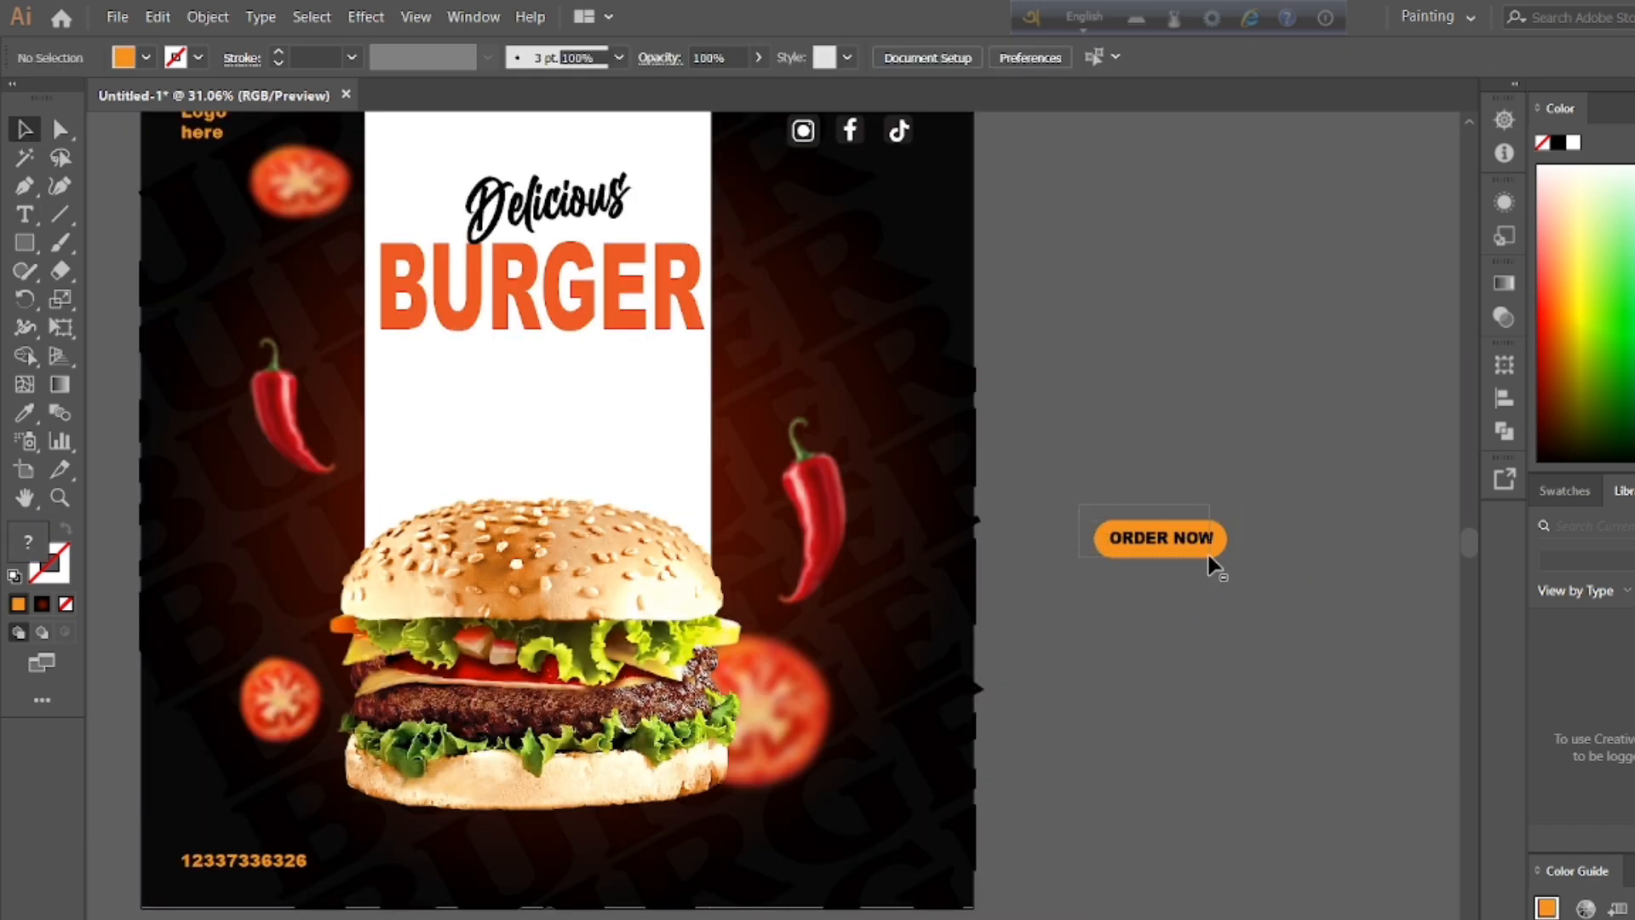
Step: Move the orange button together with its ORDER NOW label to the poster's bottom center, beneath the burger
right_click(1209, 555)
drag(1201, 549, 558, 870)
click(1212, 368)
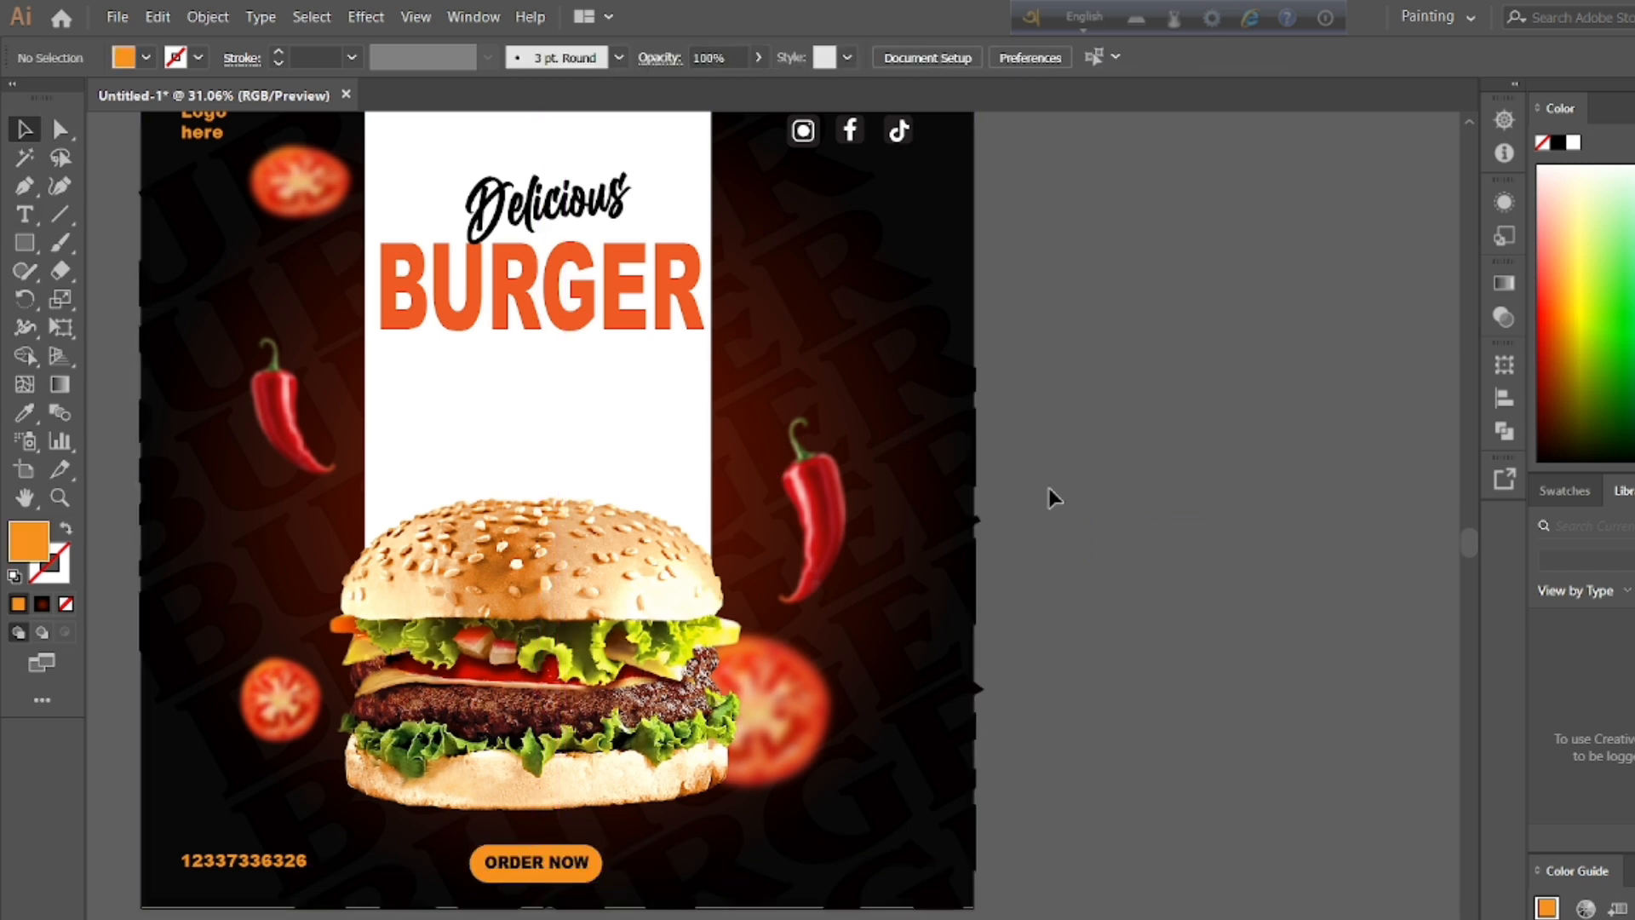
key(t)
click(1145, 428)
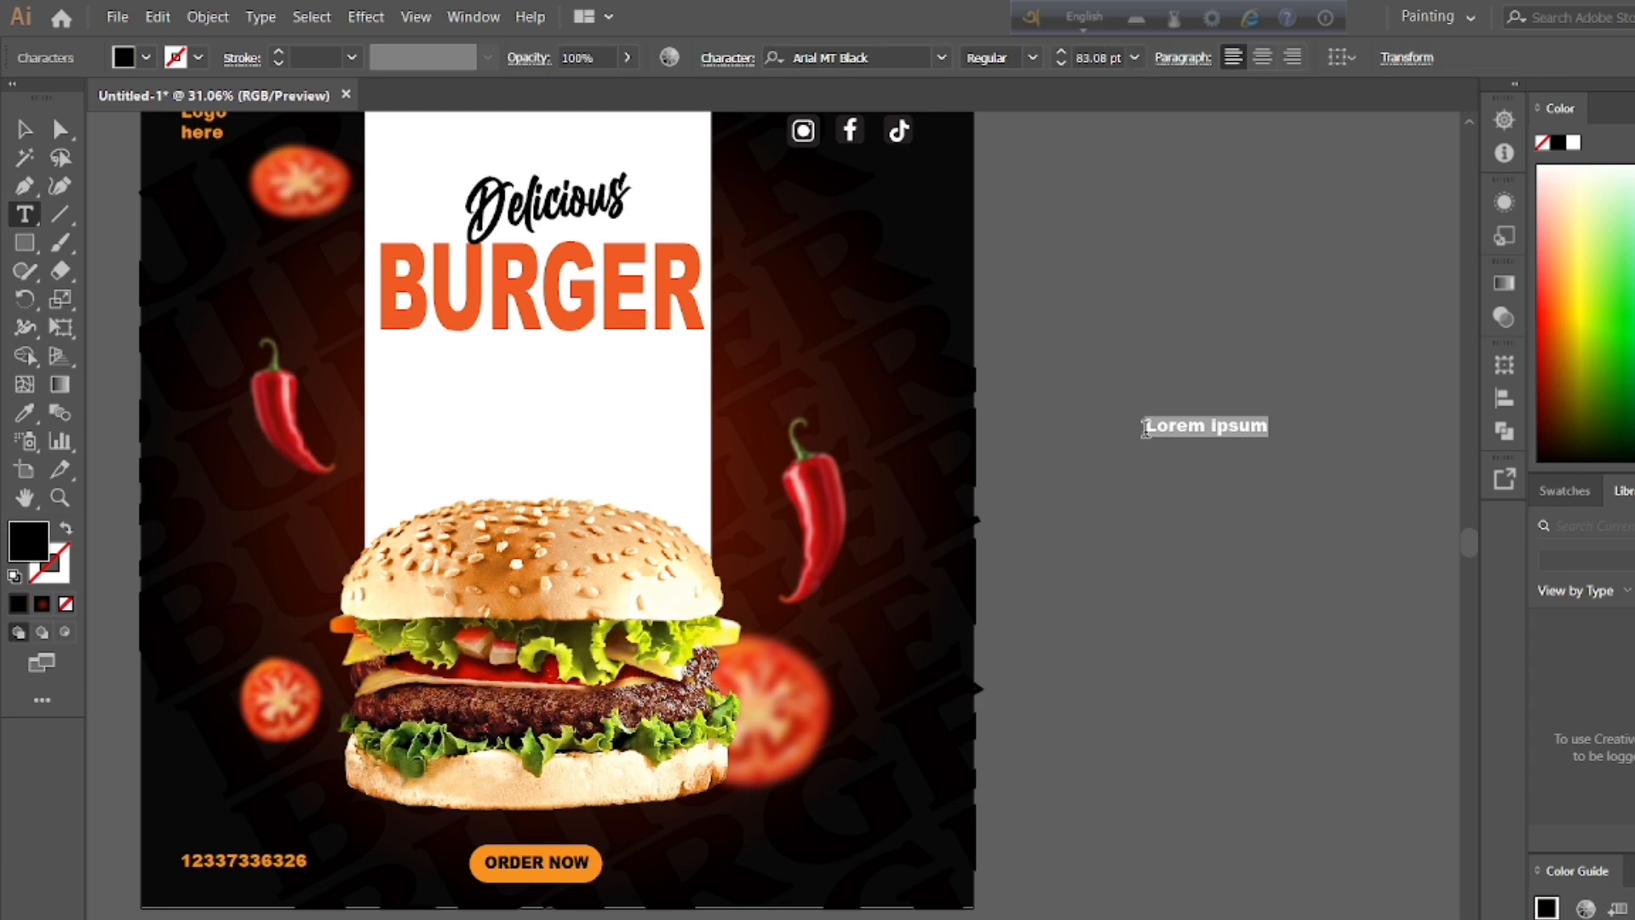
text(ww)
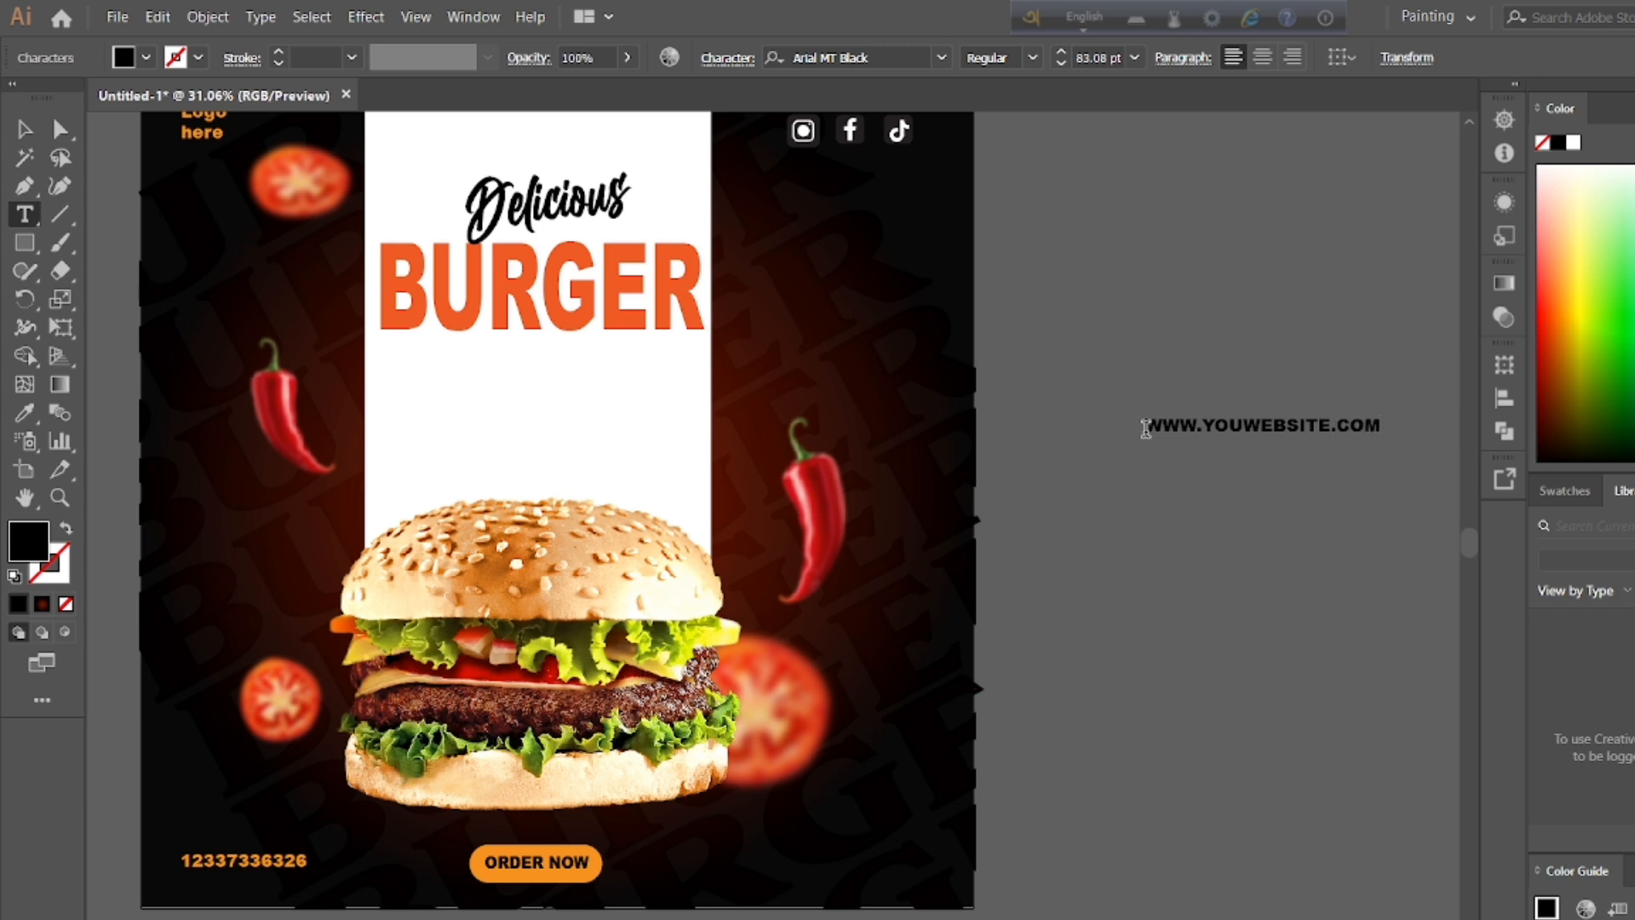
Step: Color the website address with the orange sampled from the ORDER NOW button and set its size to 64 pt
triple_click(1249, 433)
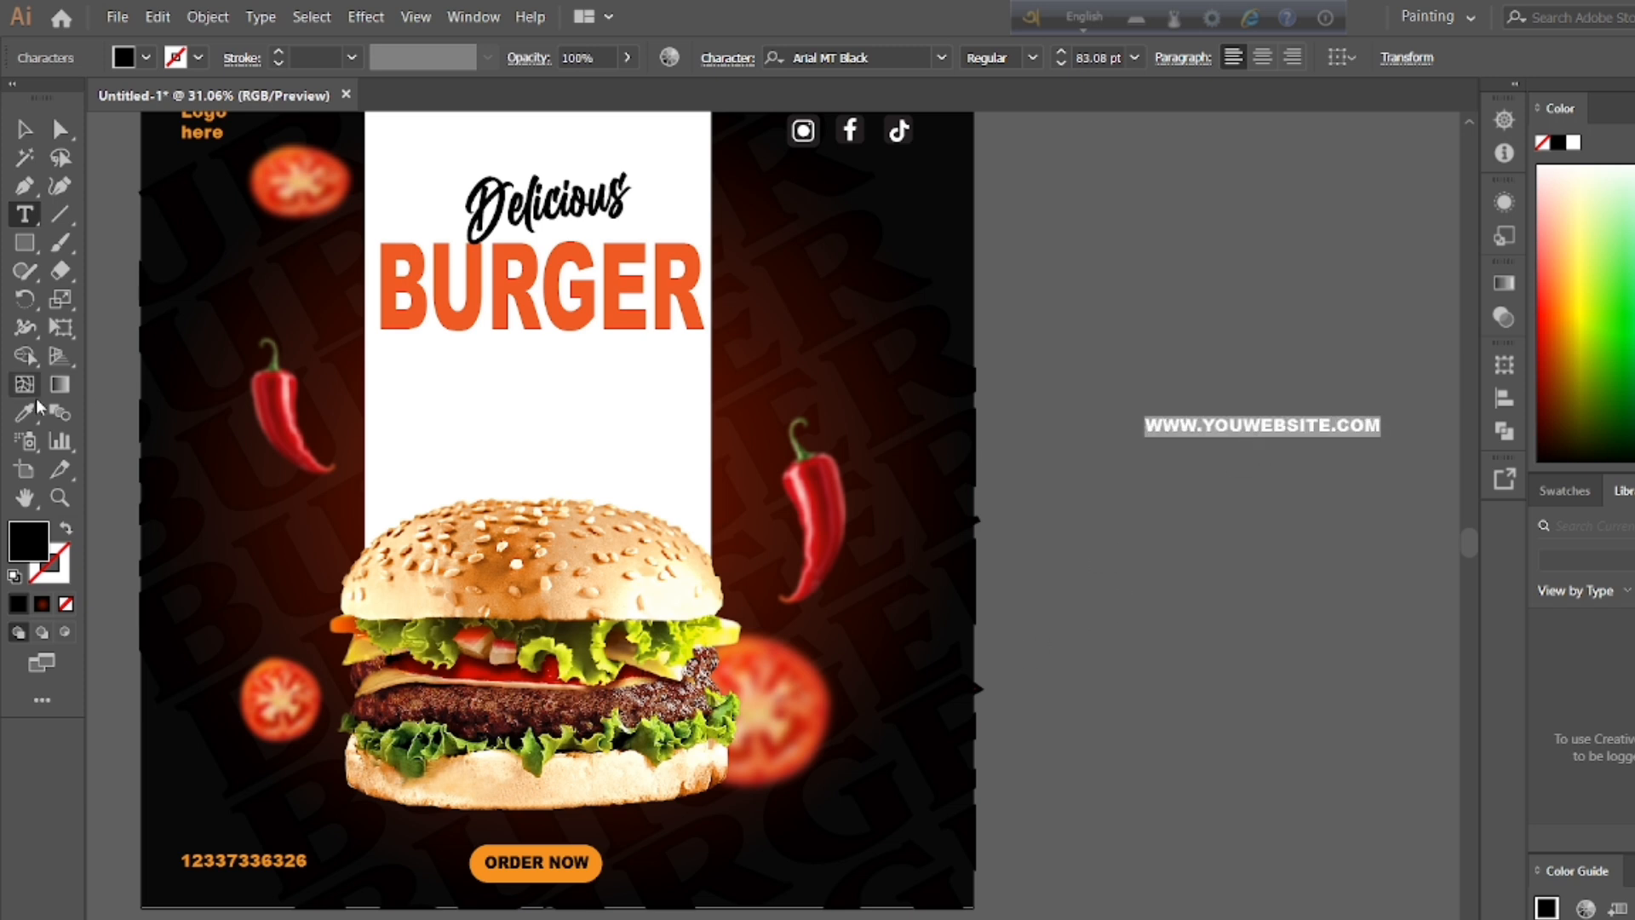
click(23, 413)
click(529, 864)
click(23, 129)
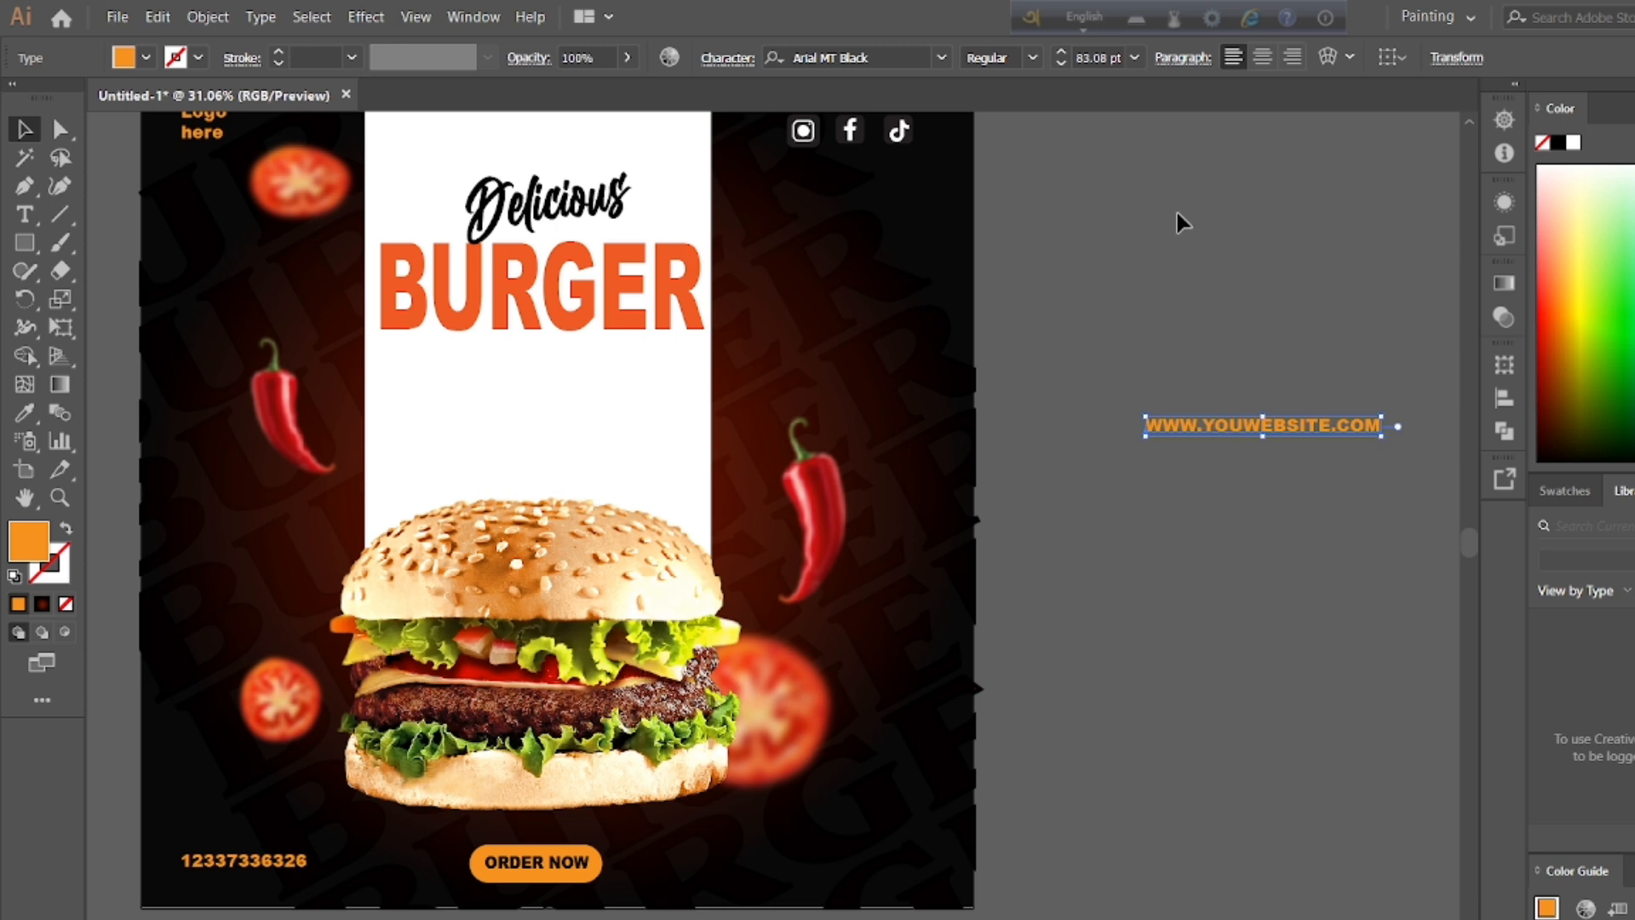
click(1060, 65)
click(1060, 64)
click(1060, 63)
click(1060, 64)
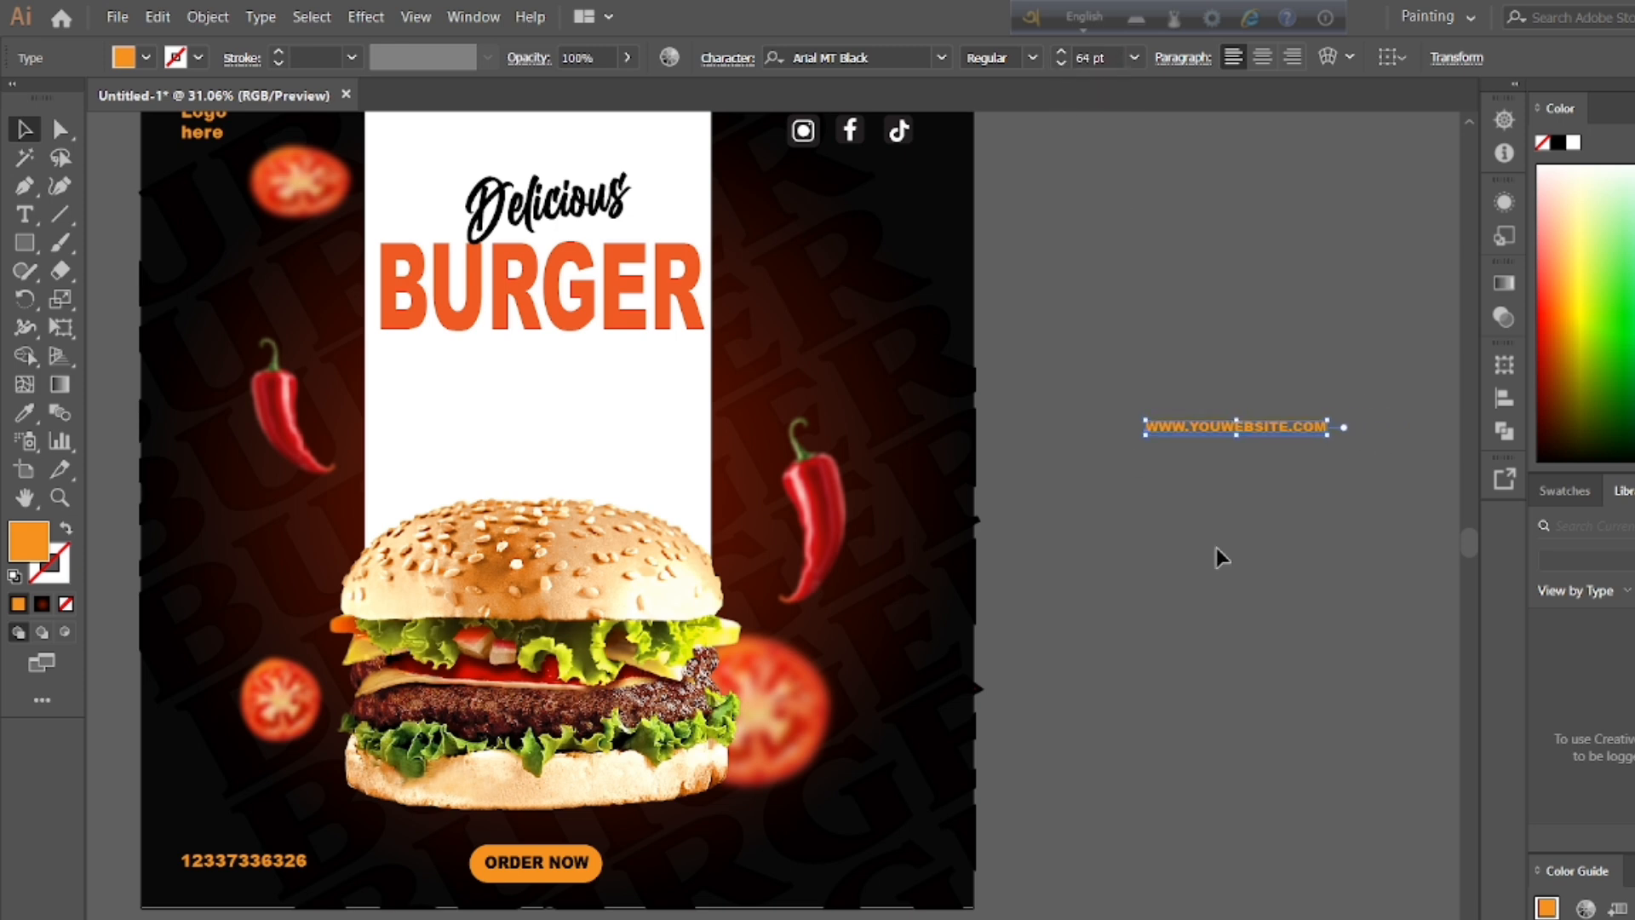
key(t)
click(1217, 416)
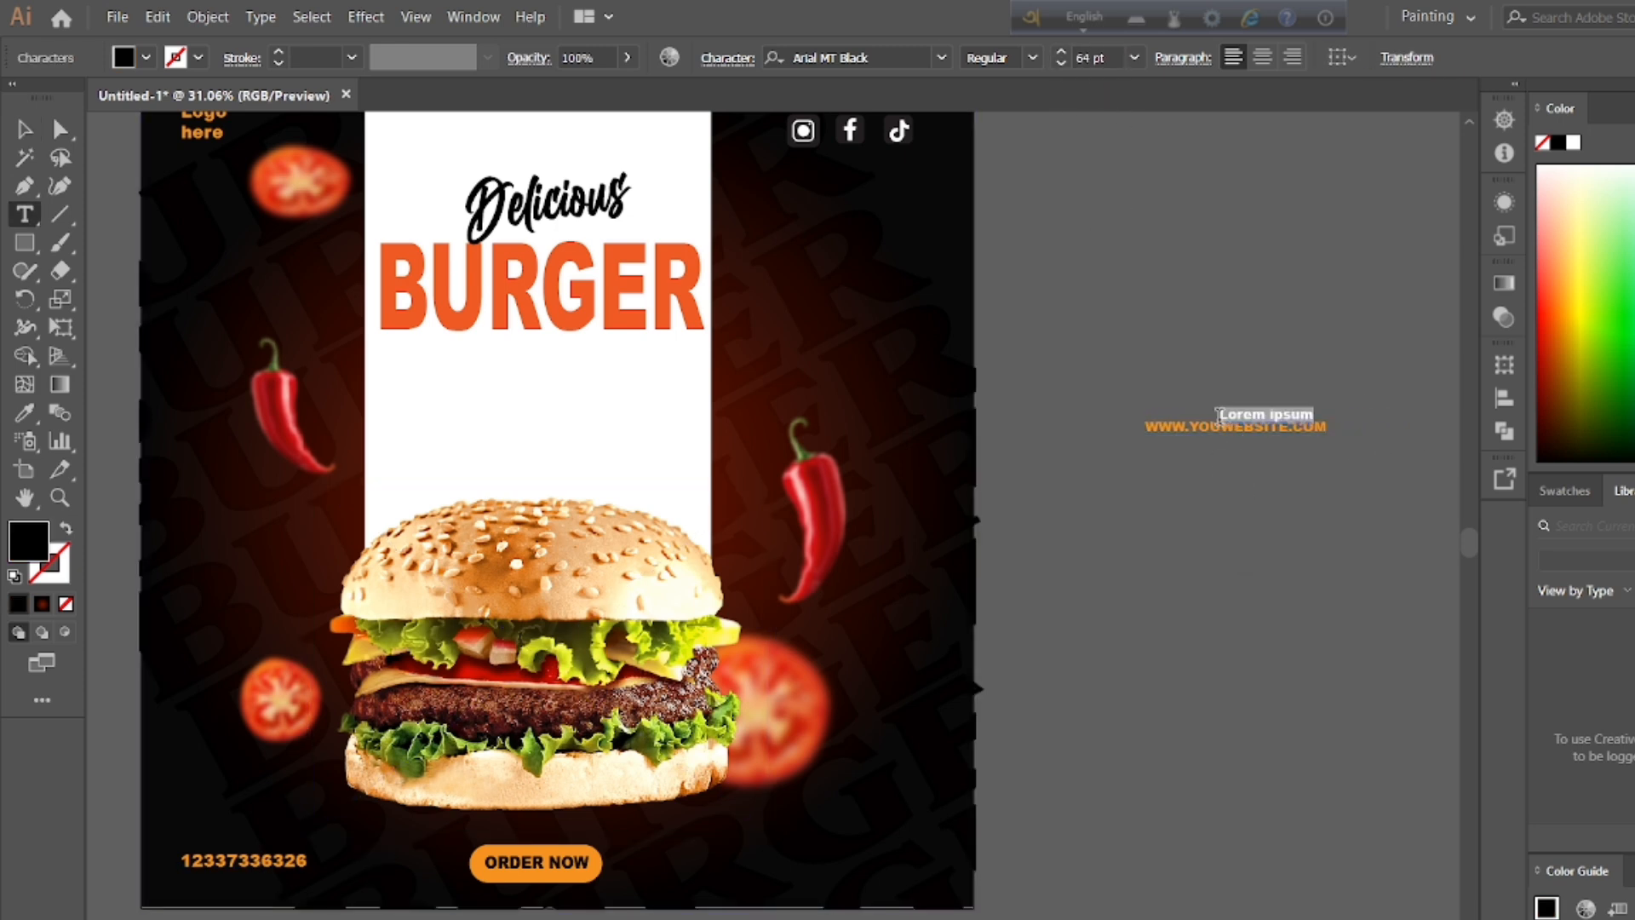
key(ctrl+z)
Step: Move the website address into the poster's lower-right corner, in line with the ORDER NOW button
click(1268, 426)
key(ctrl+a)
drag(1258, 426, 868, 861)
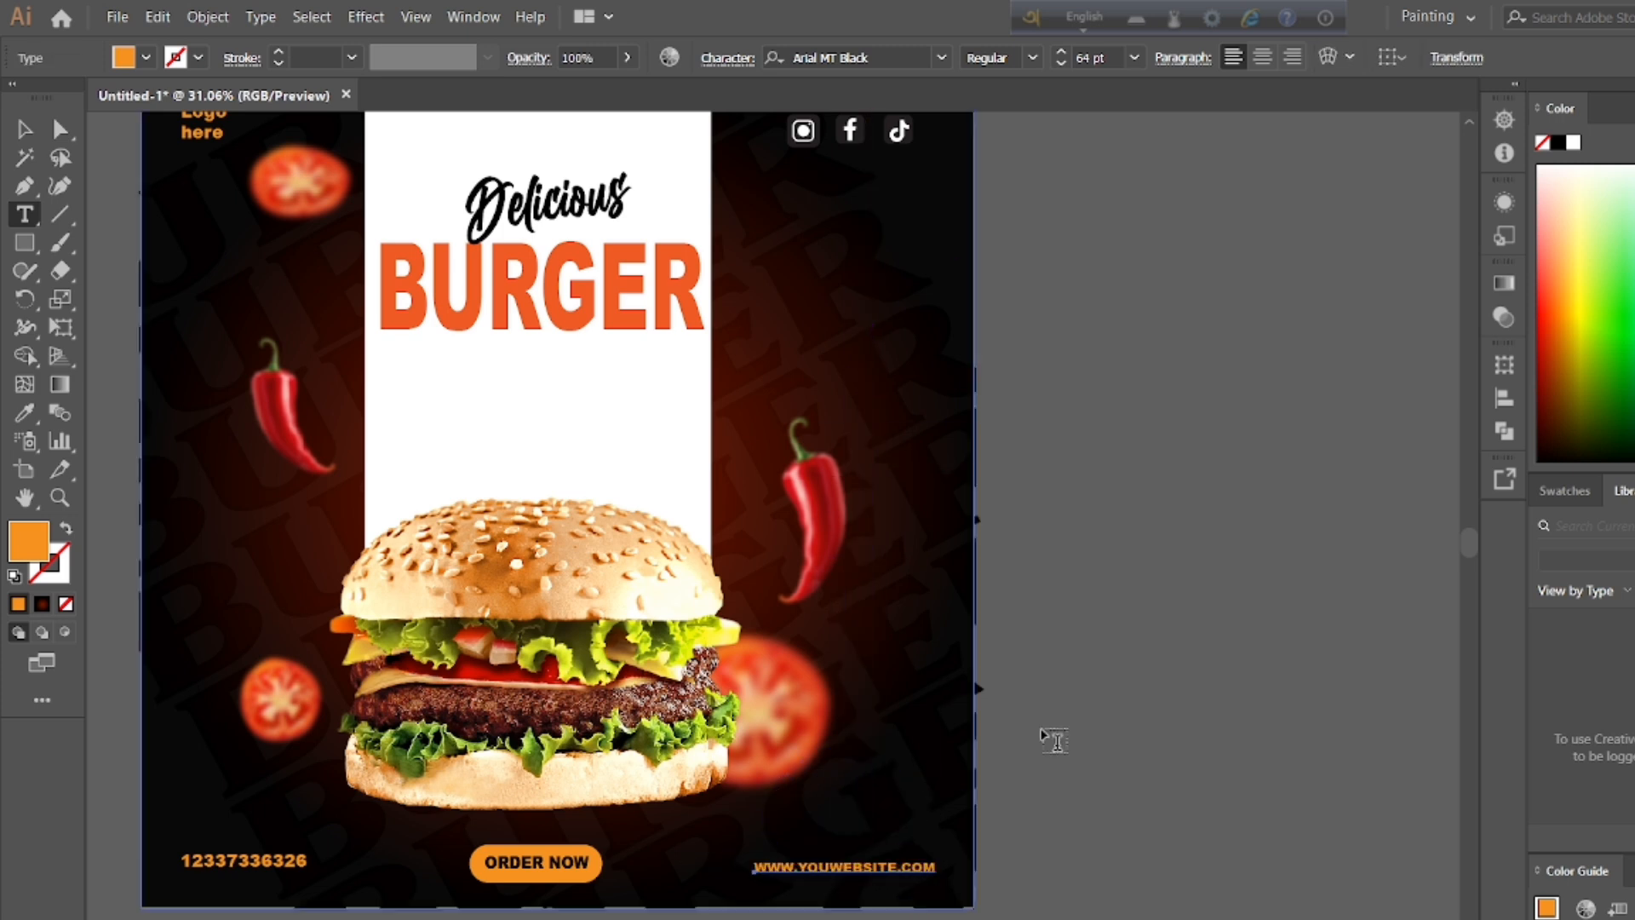
Step: Reduce the font size of the phone number in the poster's lower-left corner
click(24, 128)
double_click(284, 863)
key(ctrl+a)
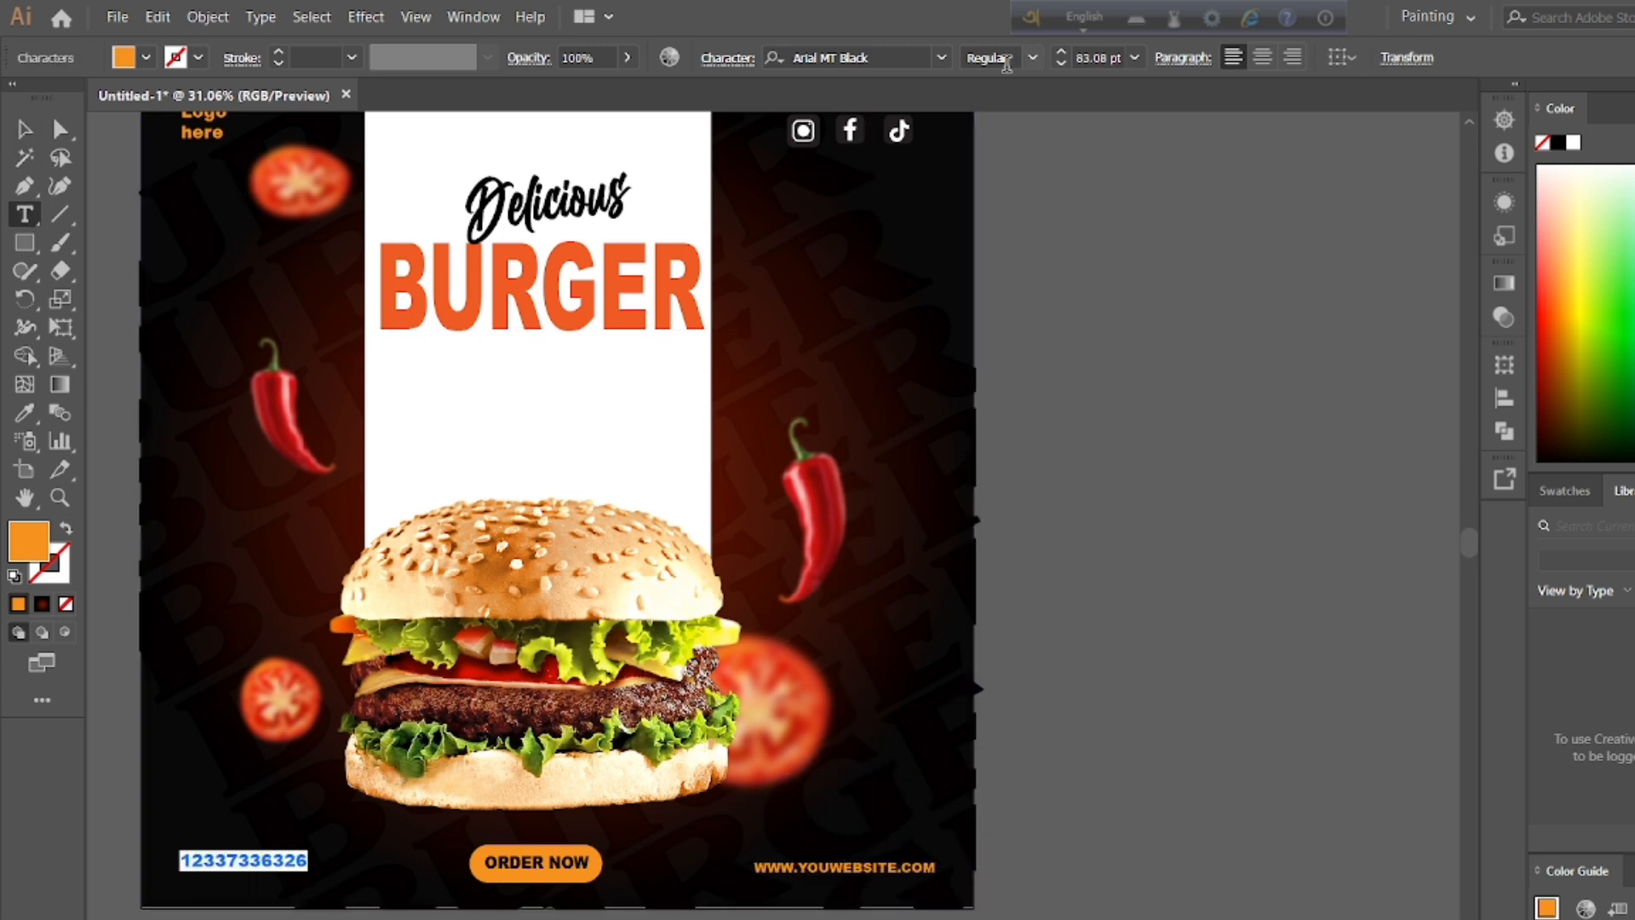
click(1061, 65)
click(1061, 65)
key(Escape)
click(1229, 332)
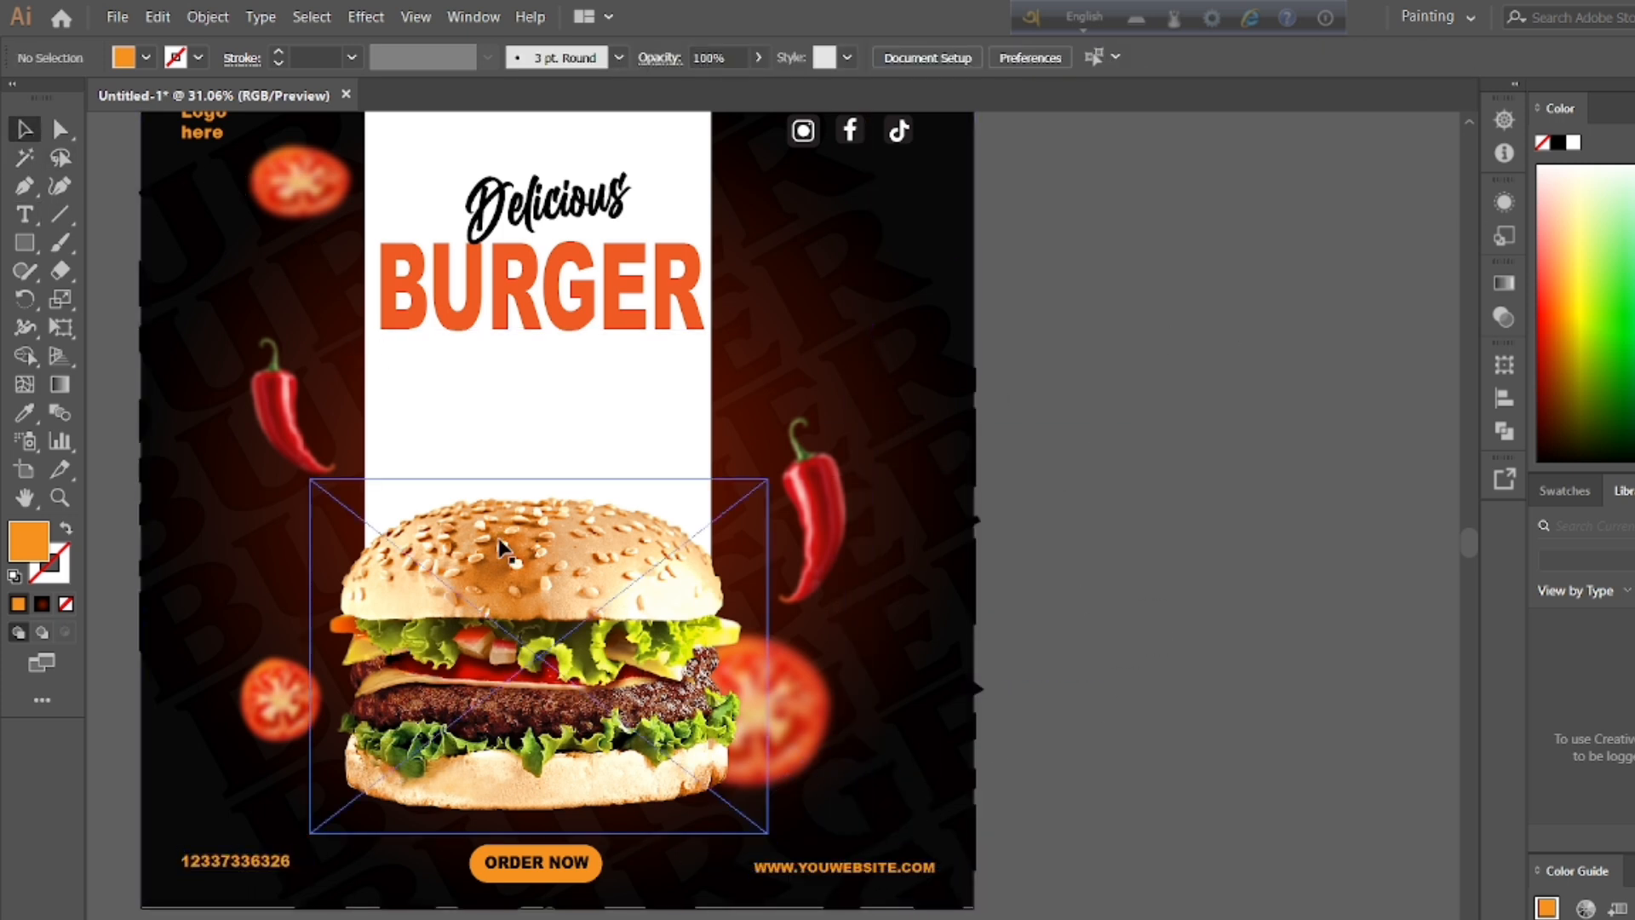